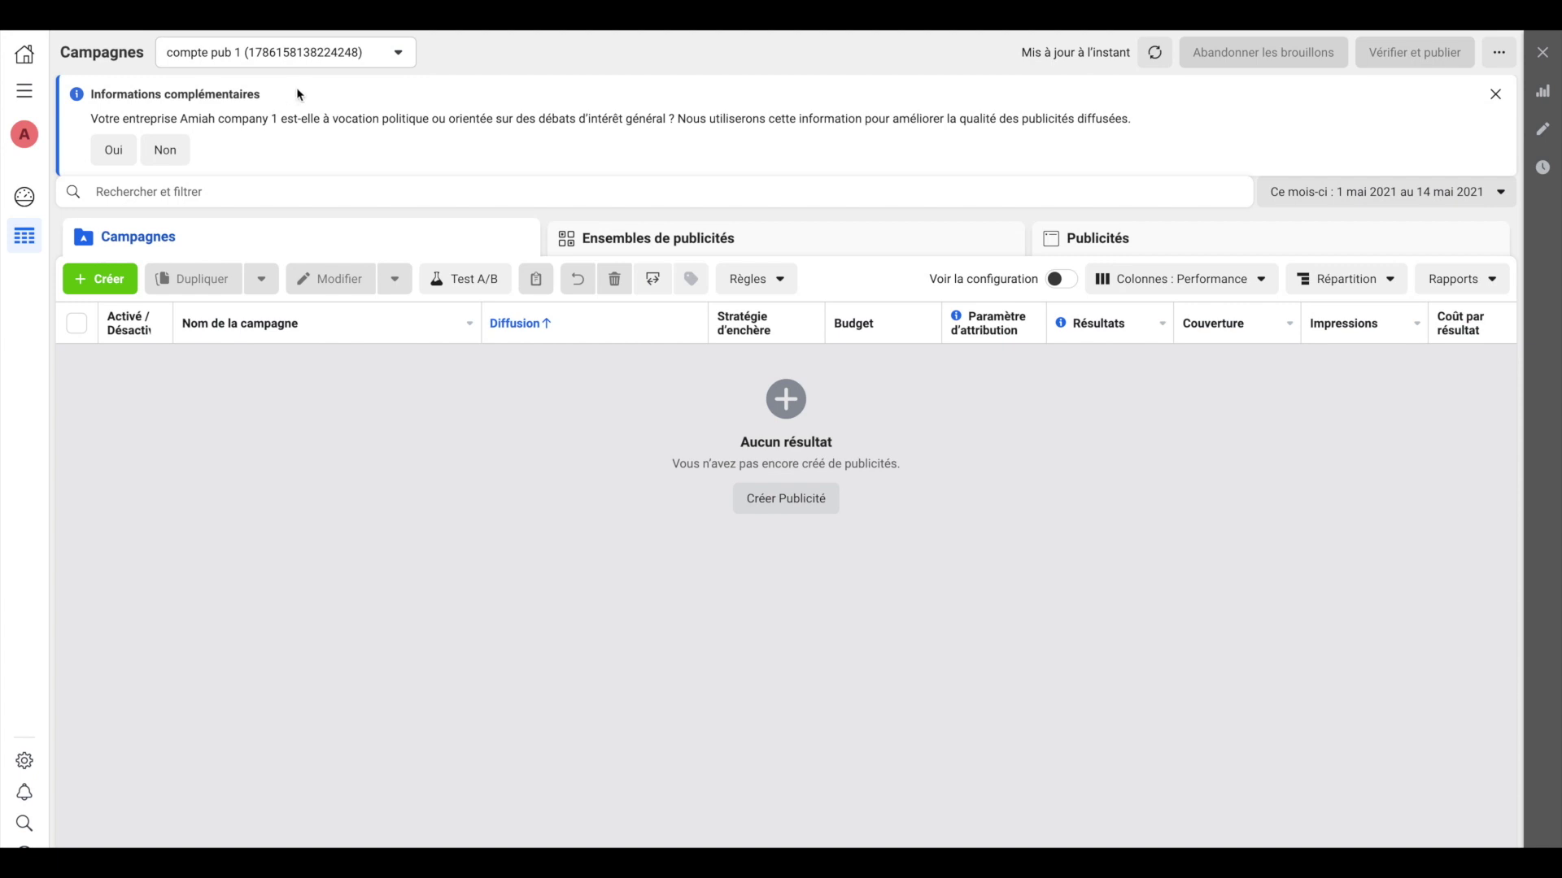
Check which advertising accounts are available in the account selector, keeping compte pub 1 selected
click(398, 53)
click(398, 54)
click(398, 54)
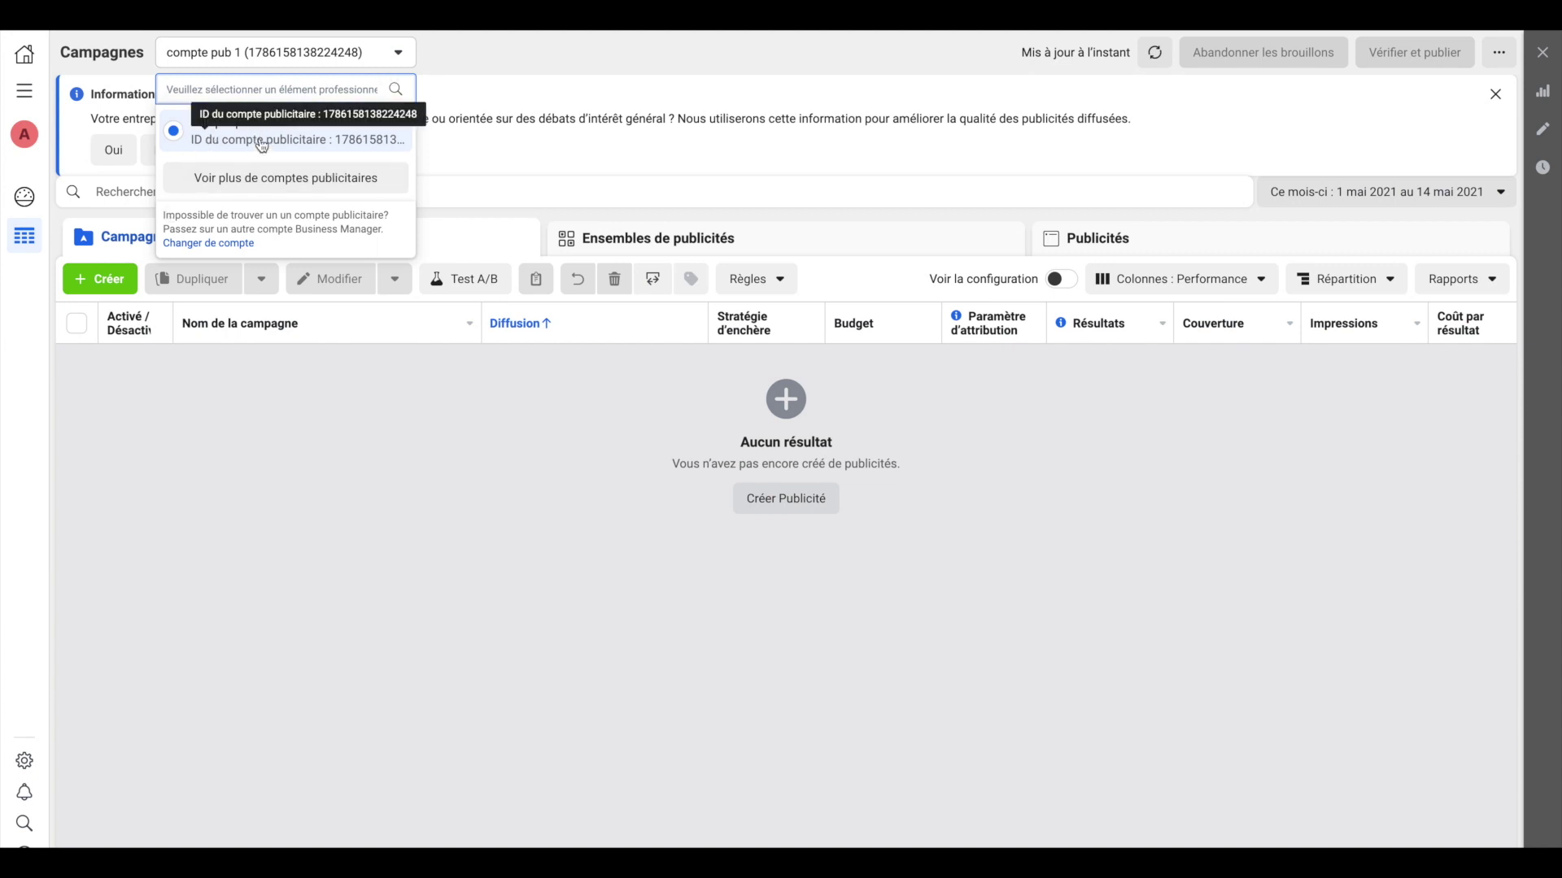
click(405, 61)
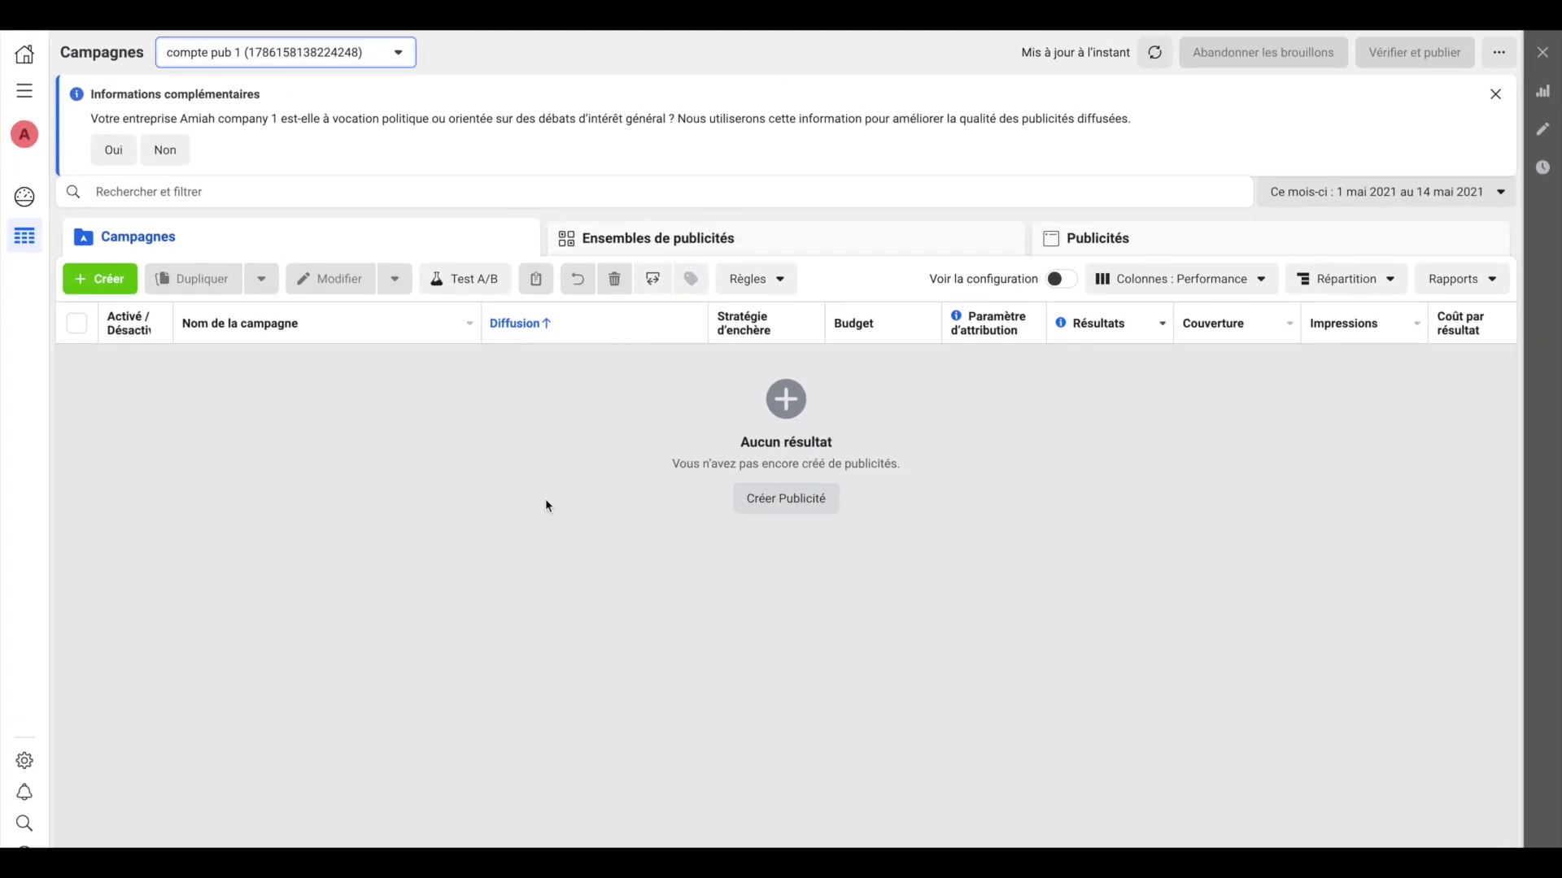
Switch to MindMaster and examine the Compte Face book diagram with its business managers and advertising accounts
key(ctrl+Up)
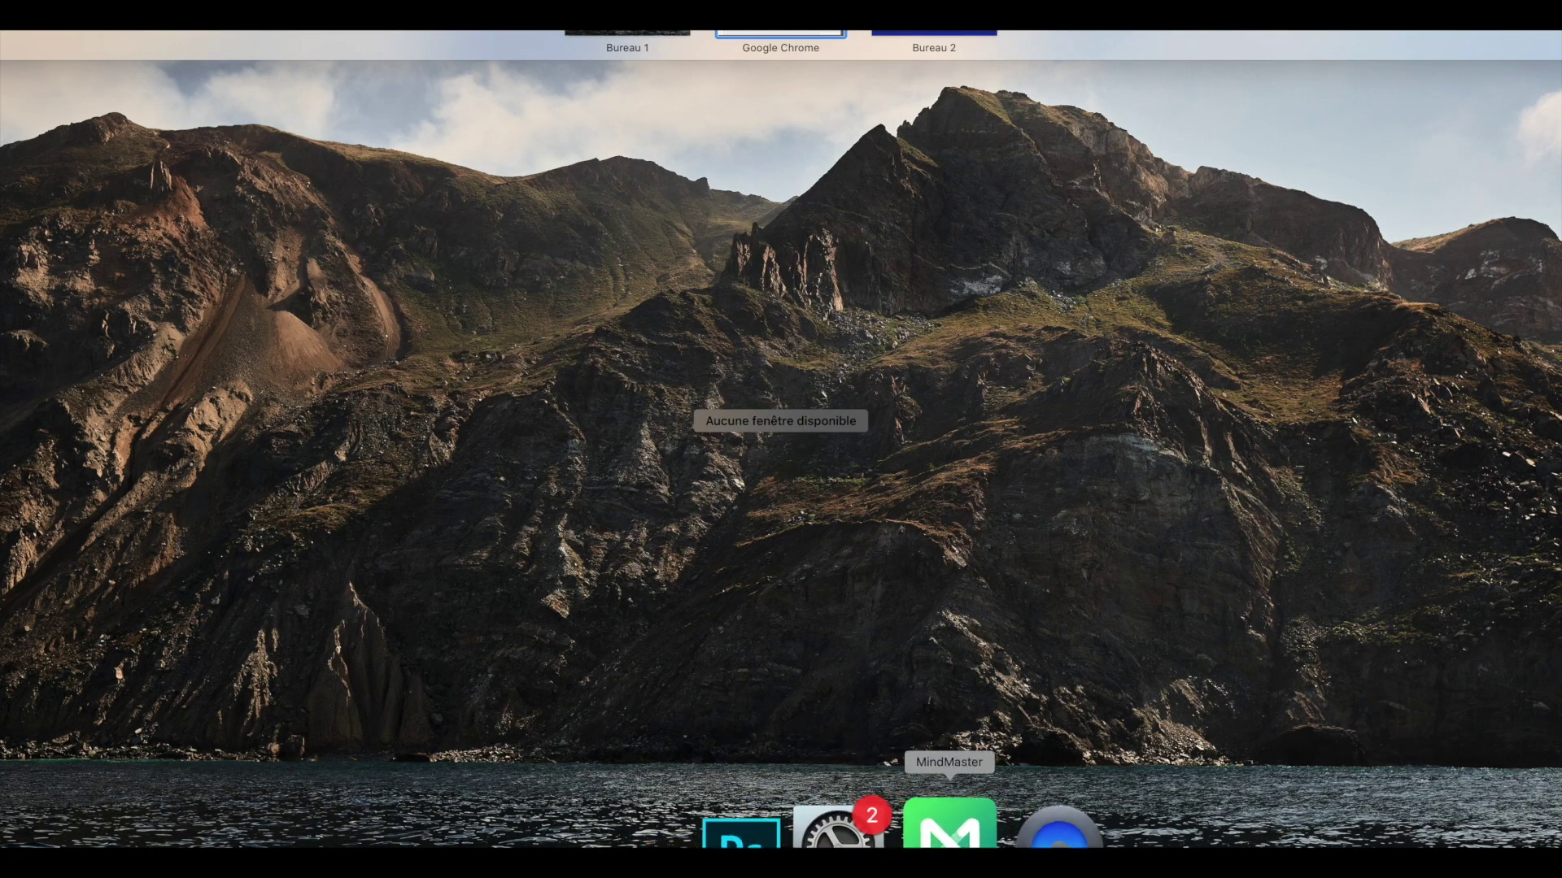
click(950, 832)
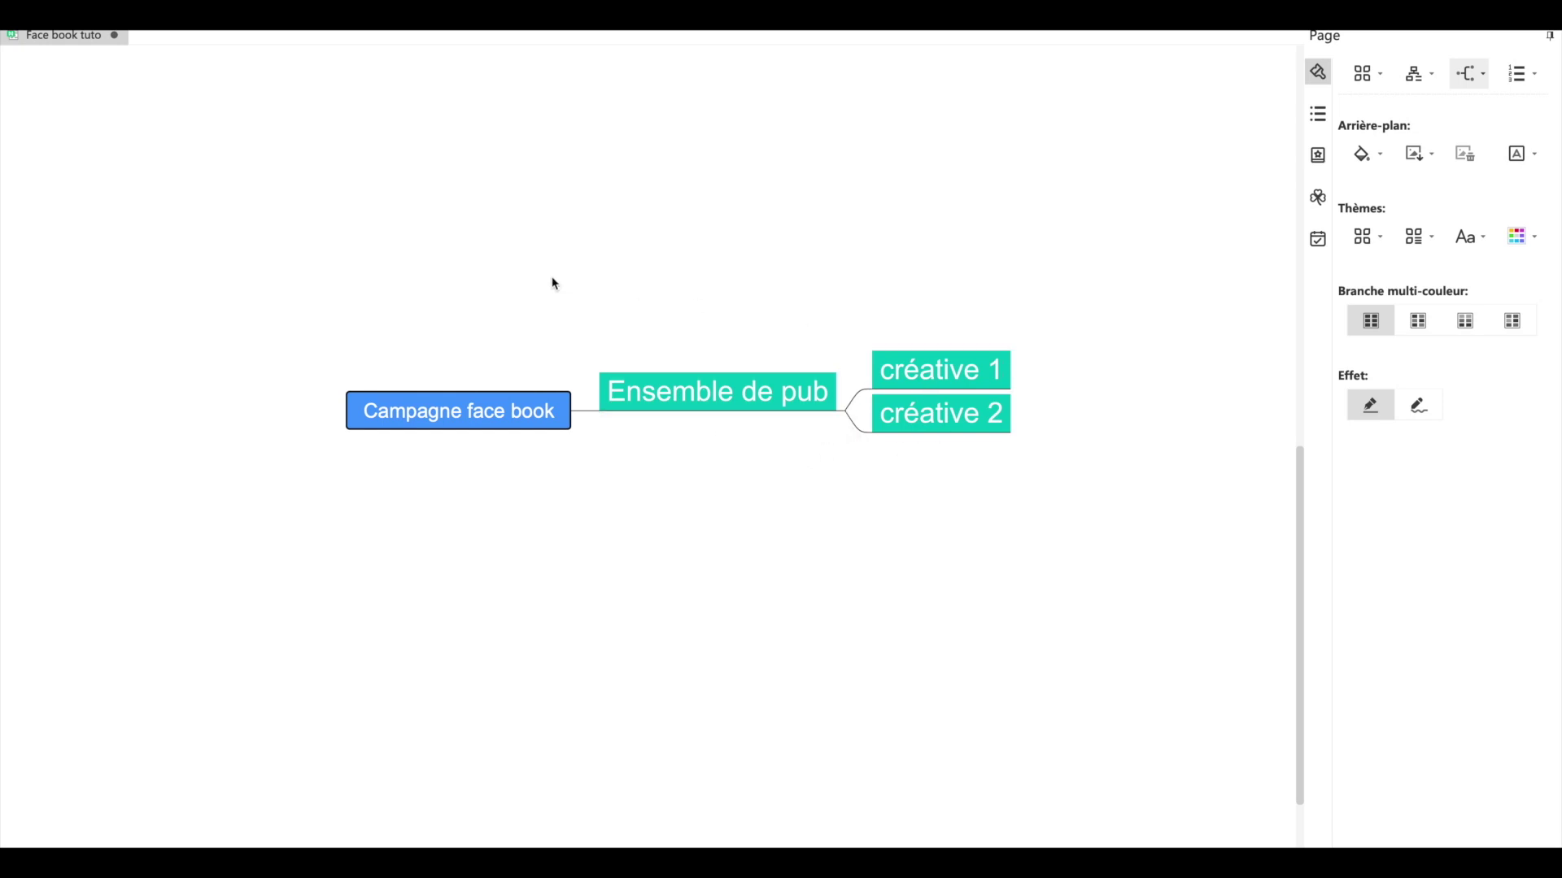
scroll(553, 283, up, 10)
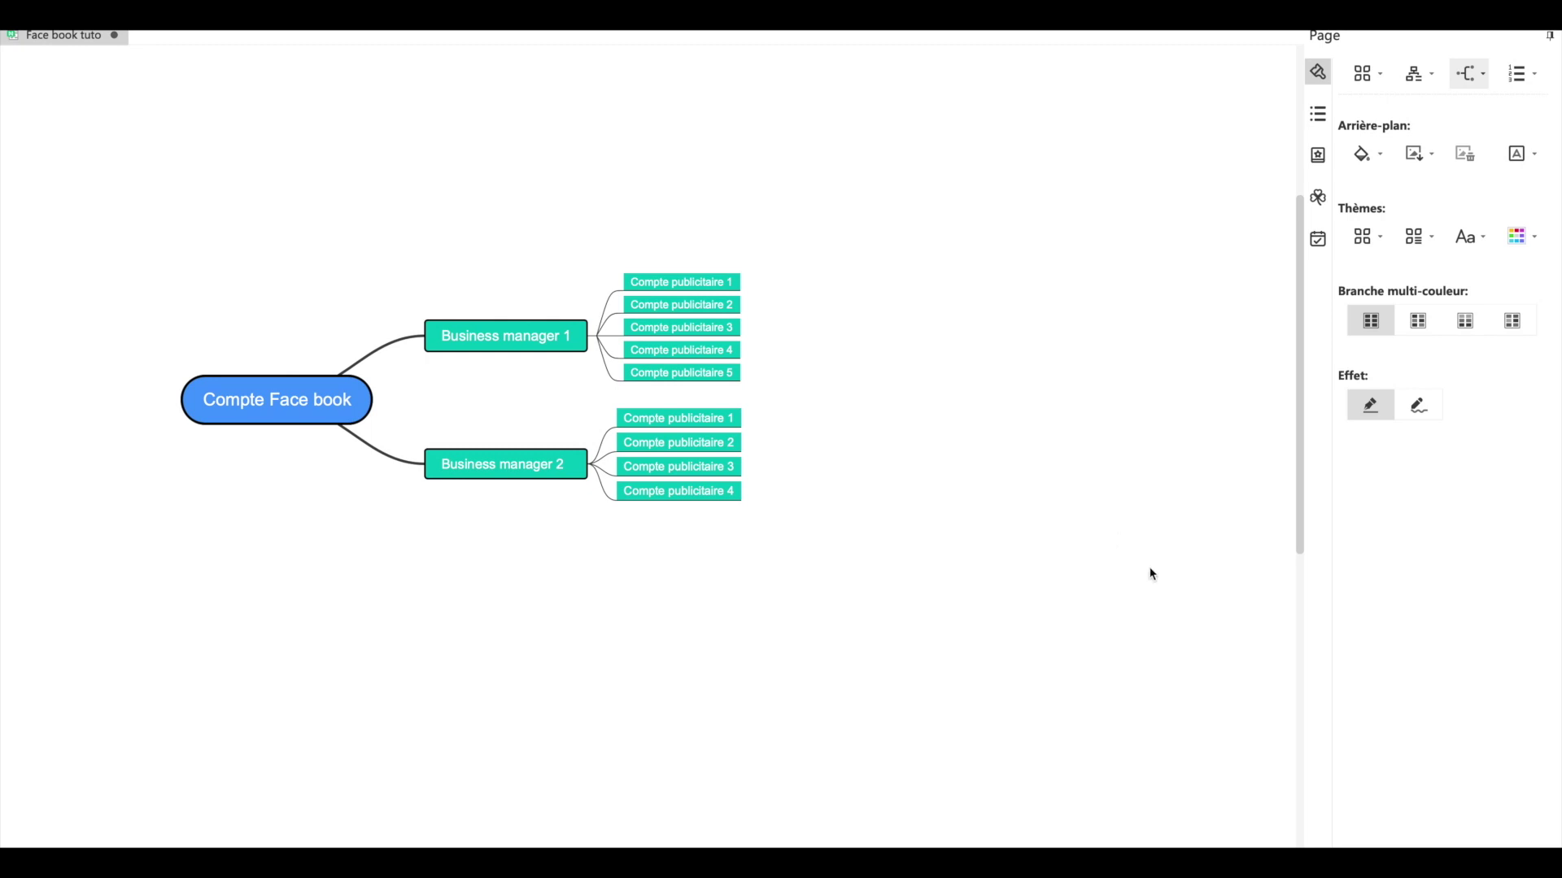
scroll(797, 692, up, 3)
scroll(797, 693, down, 1)
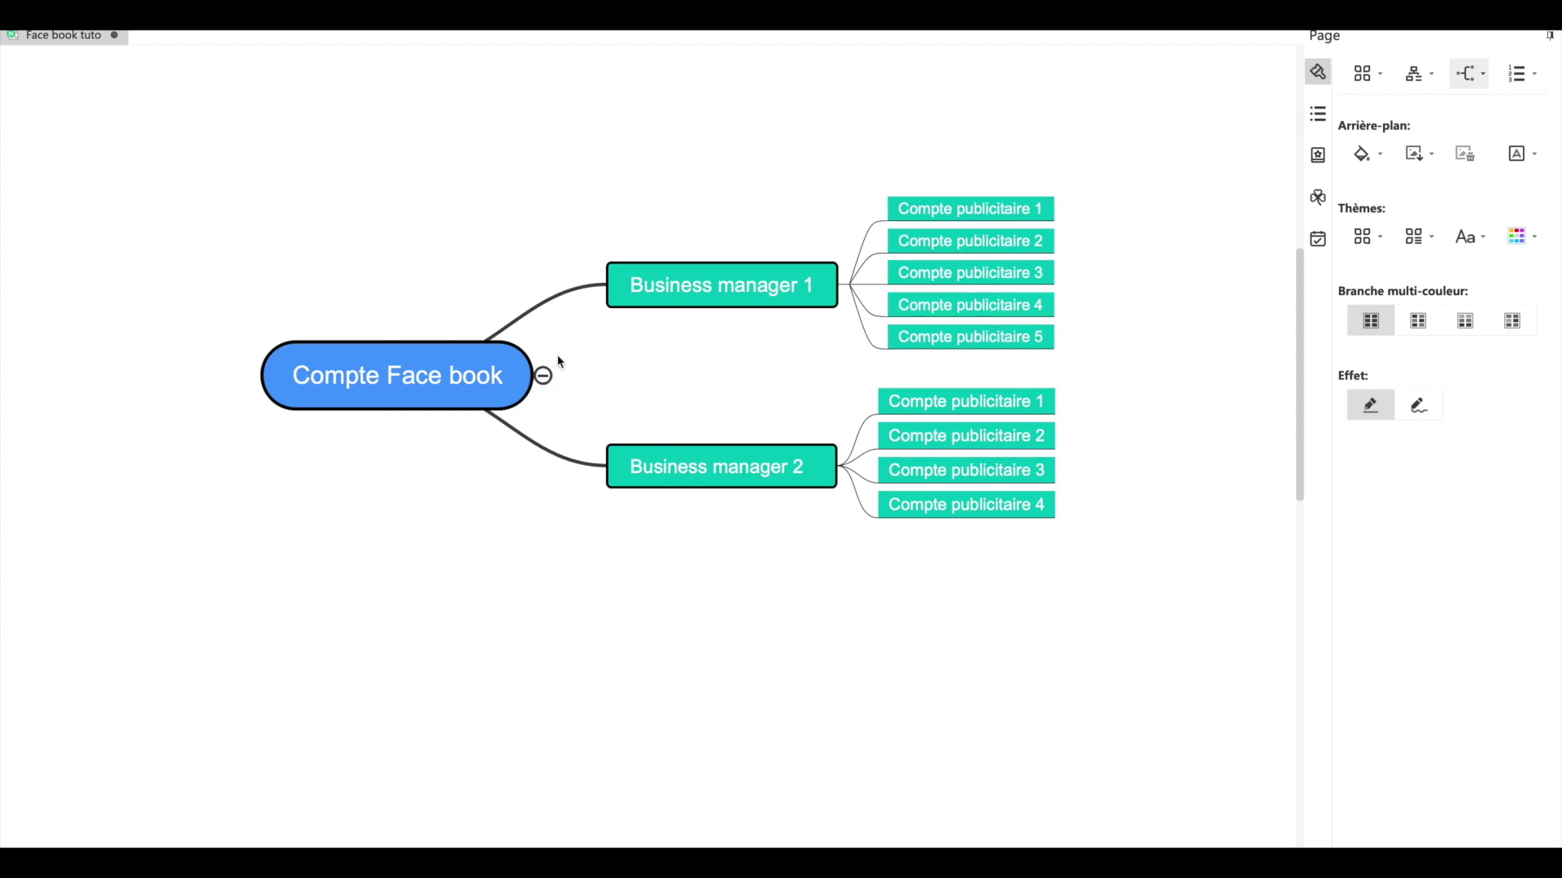
Return to Ads Manager in the browser and create a new campaign with the Conversions objective
key(ctrl+Up)
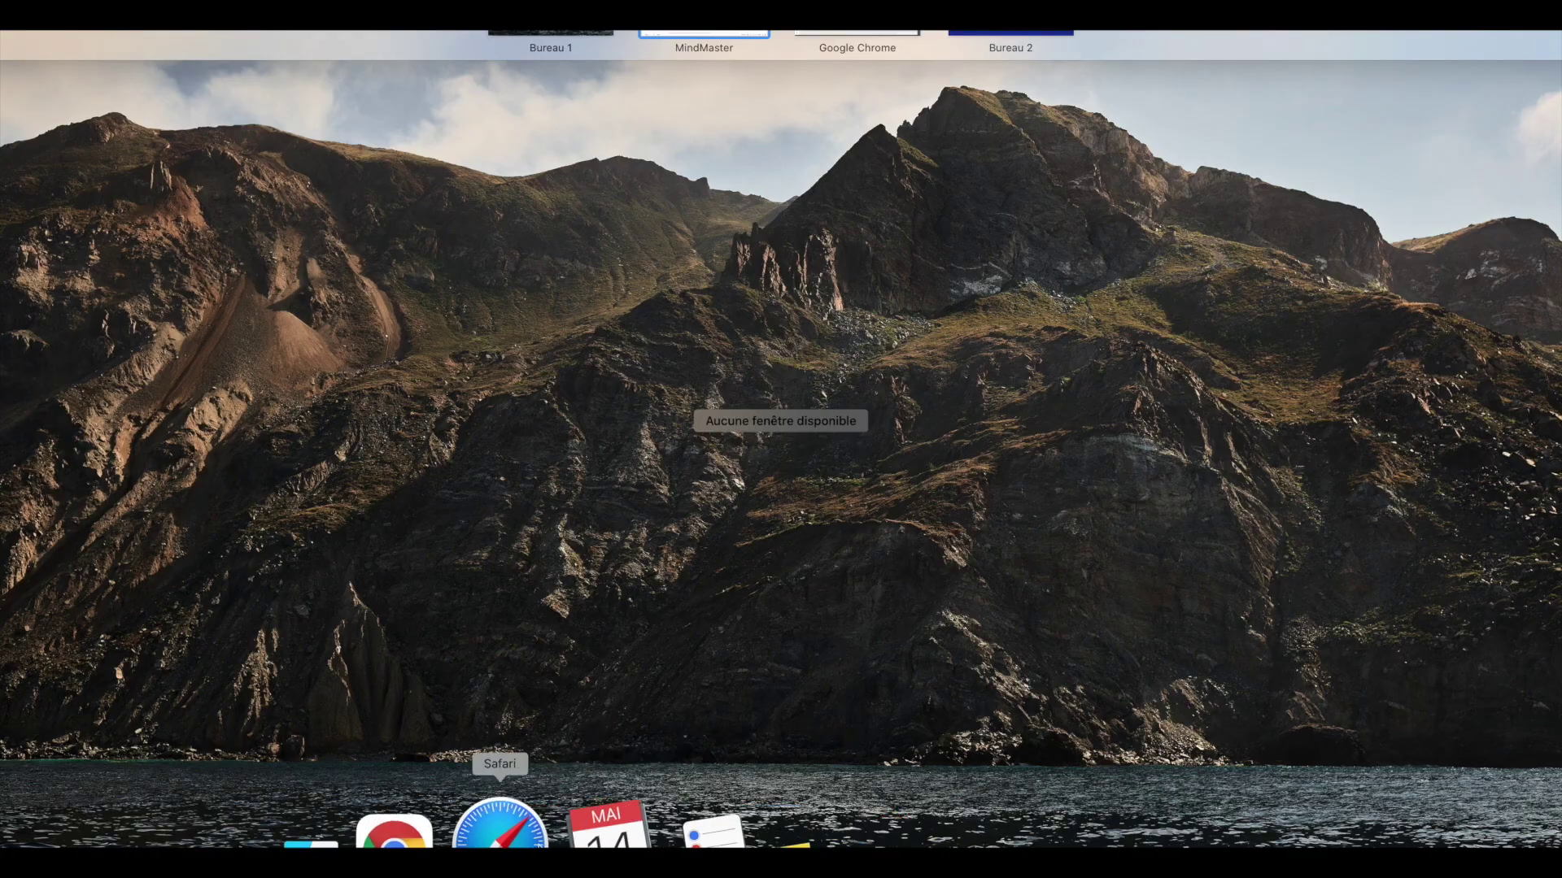
click(485, 834)
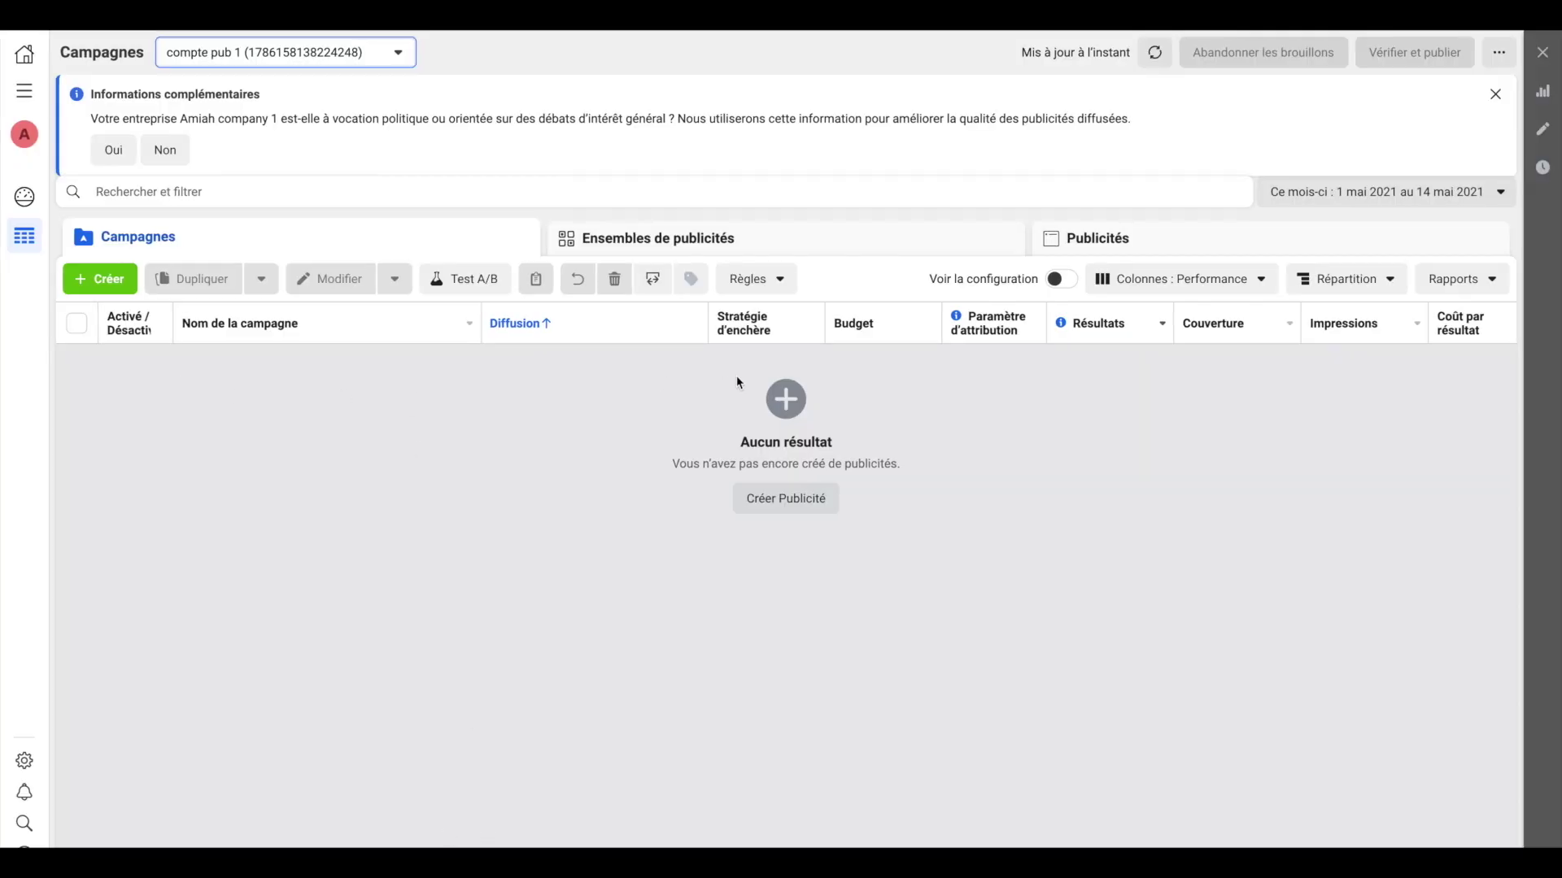
click(111, 284)
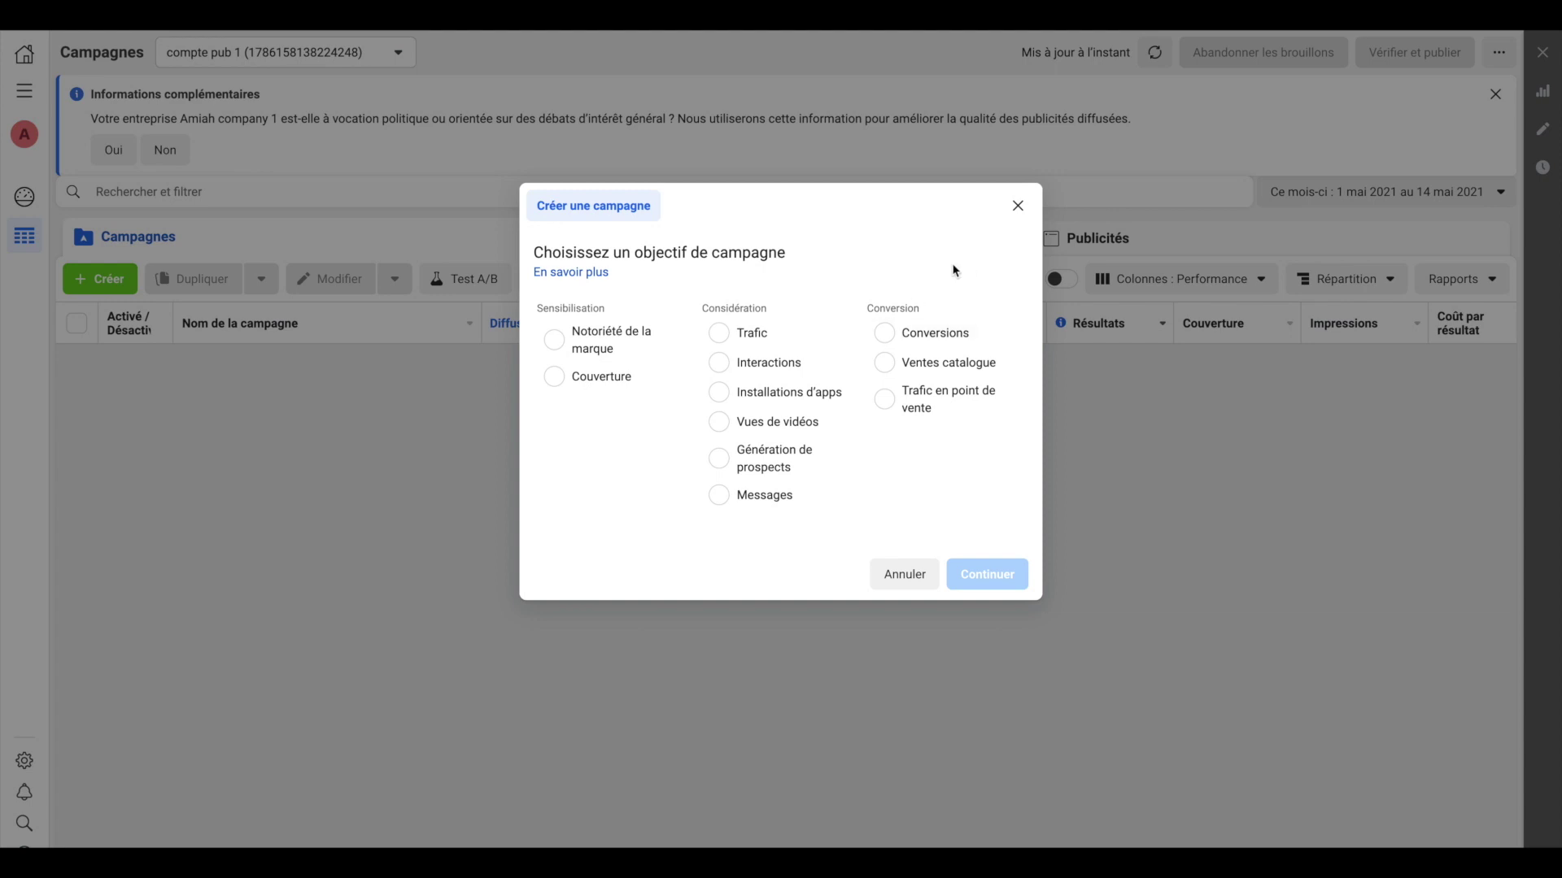
click(886, 334)
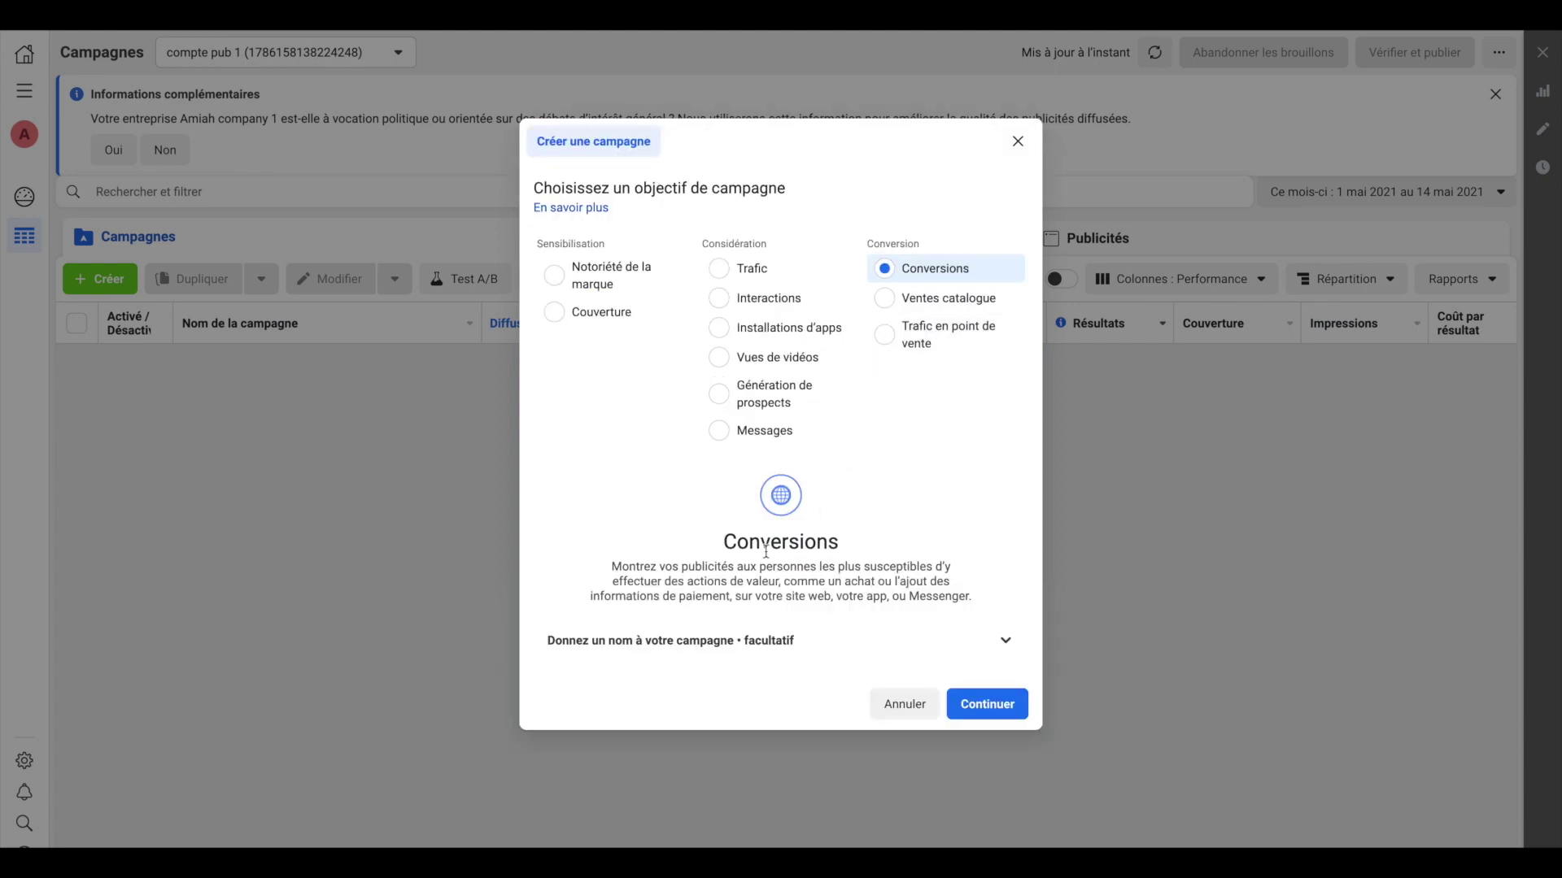
click(994, 707)
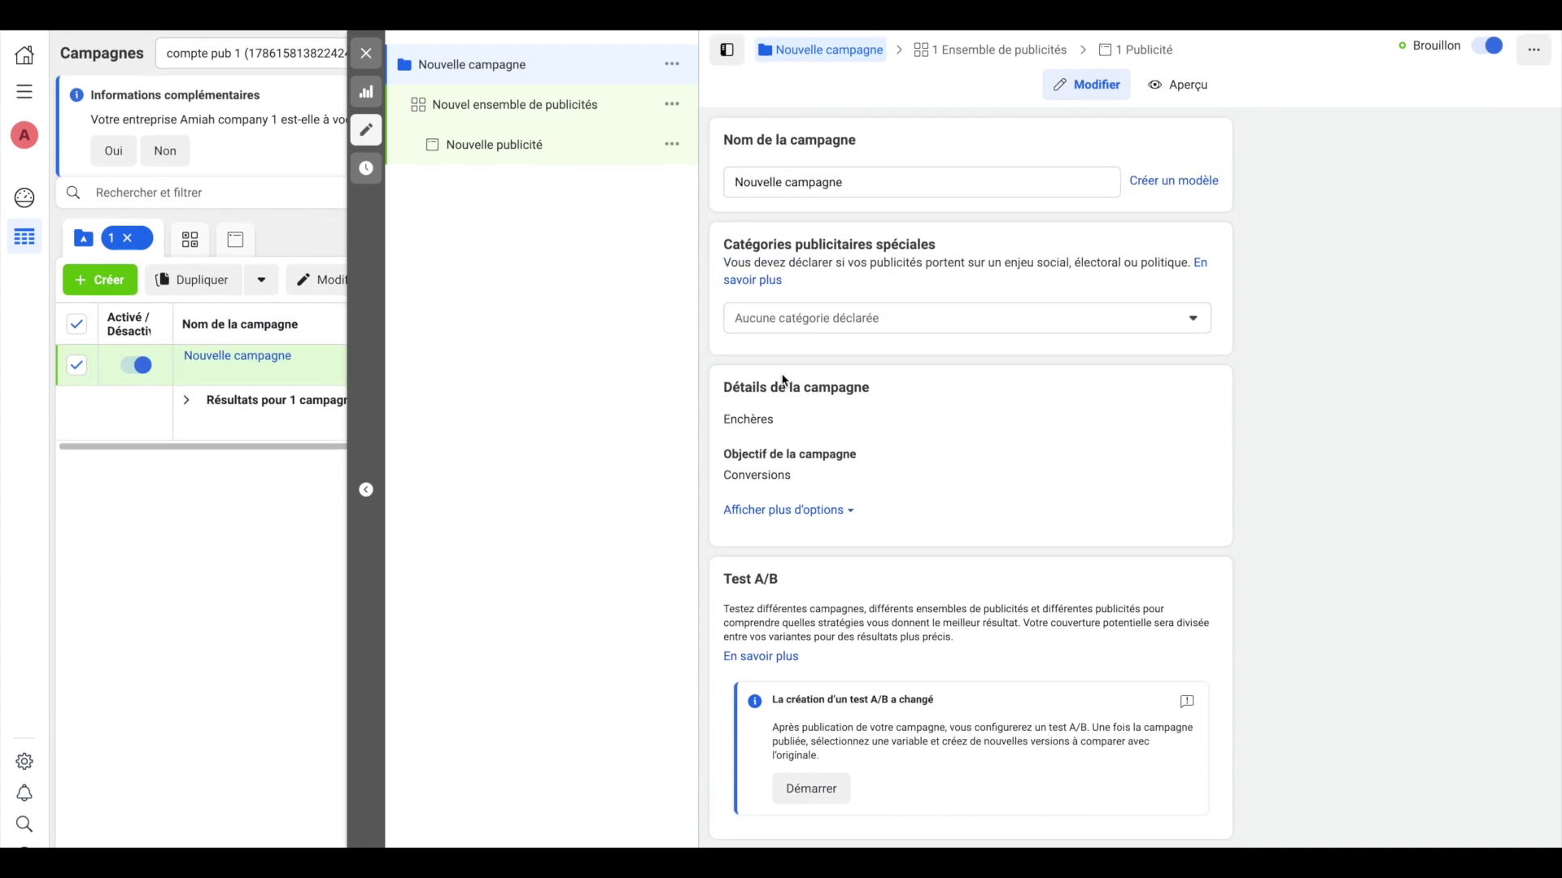
Rename the campaign as "Agence de tourisme / 10e /"
click(895, 184)
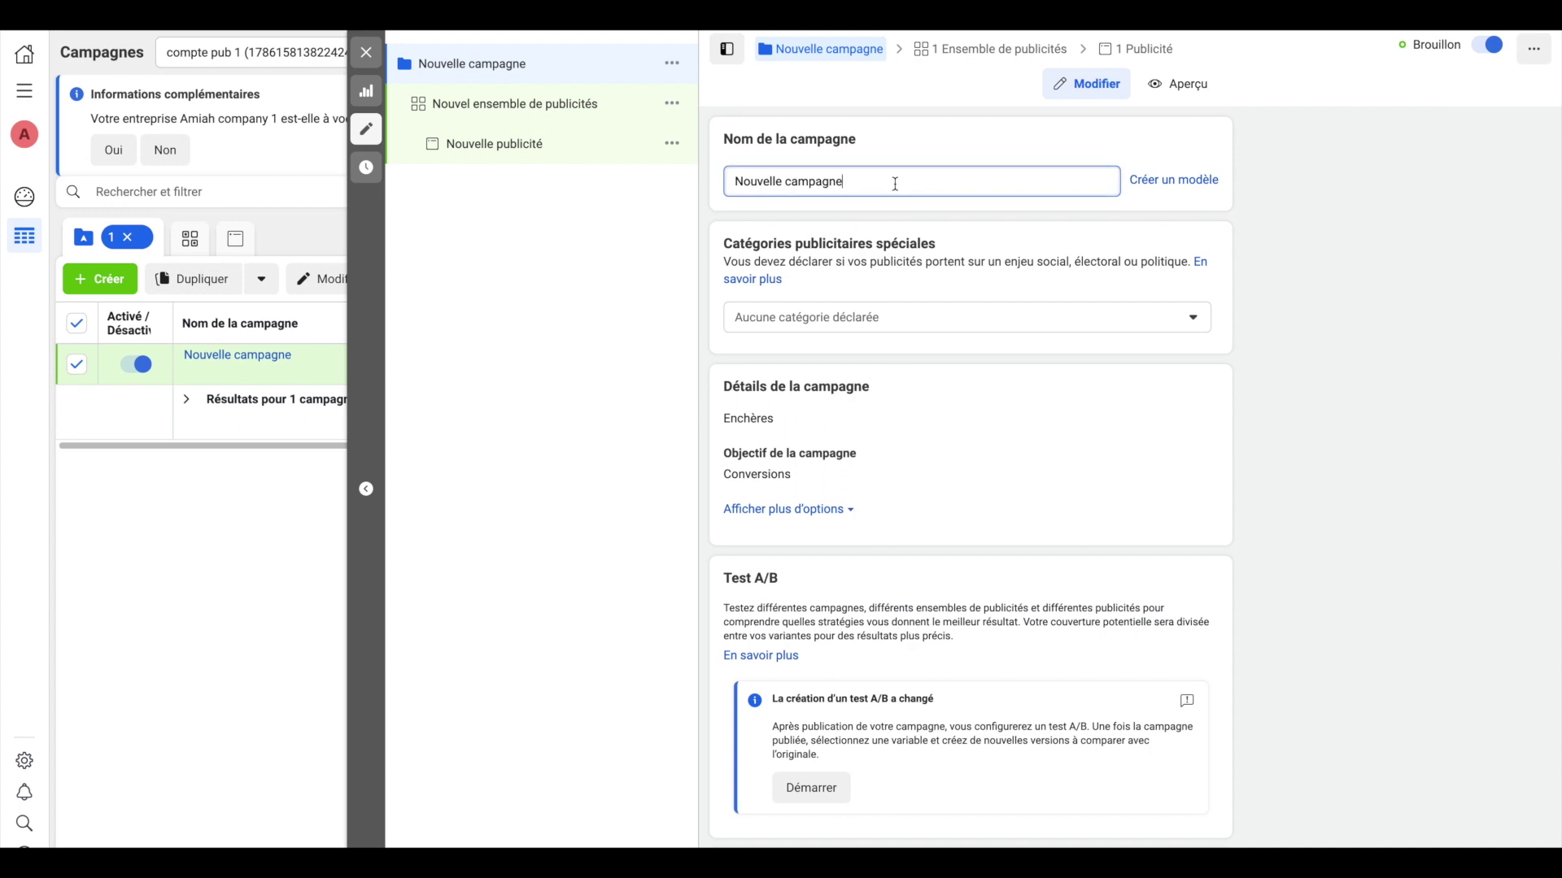
key(ctrl+shift+Left)
key(ctrl+shift+Left)
key(BackSpace)
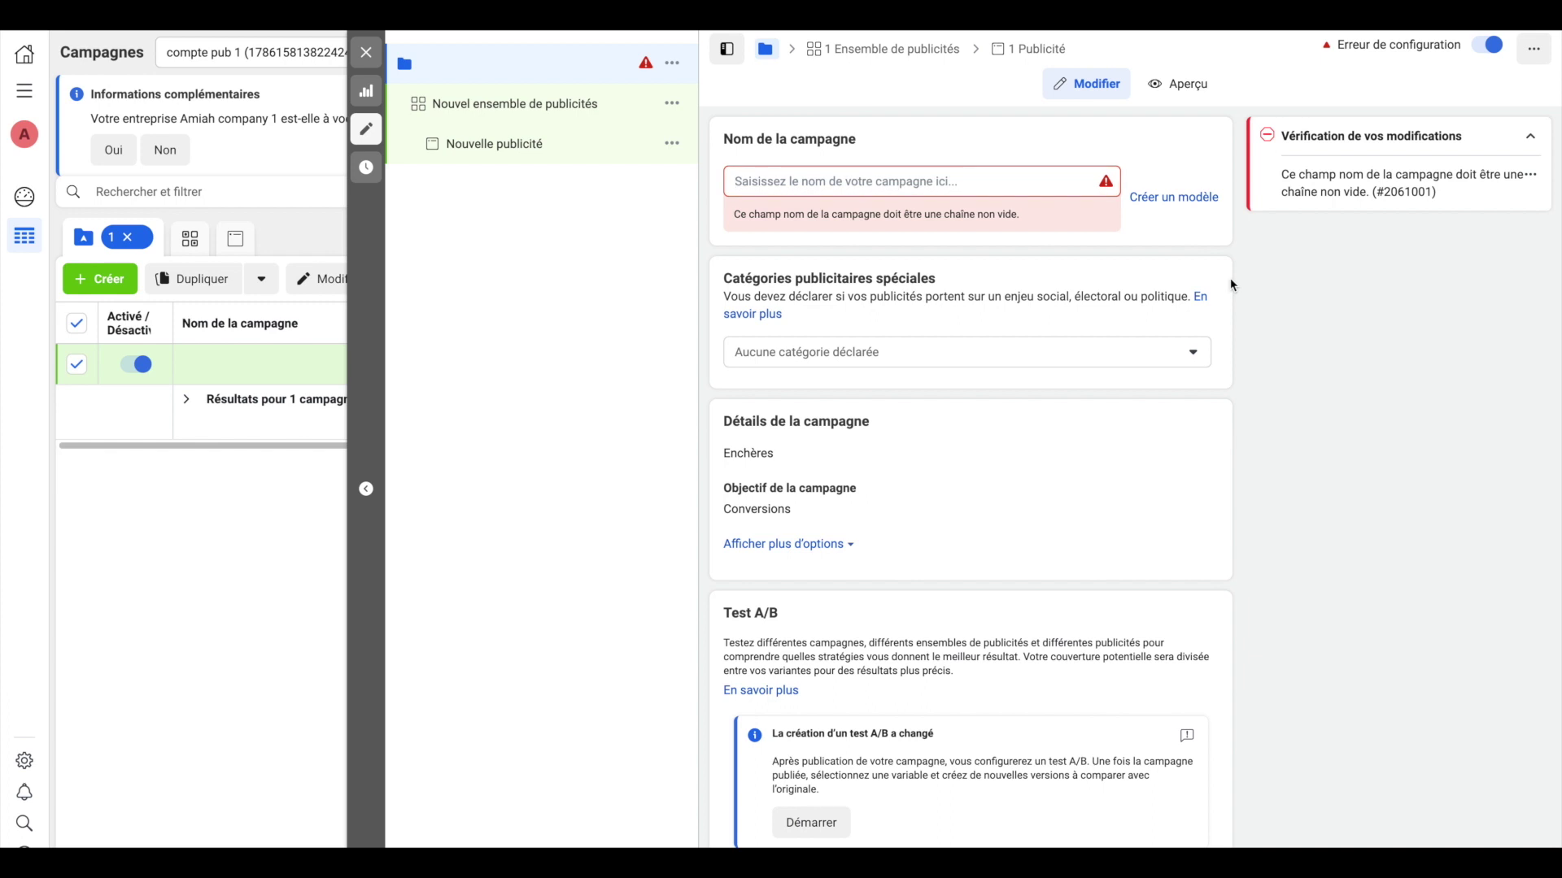
click(880, 182)
text(A)
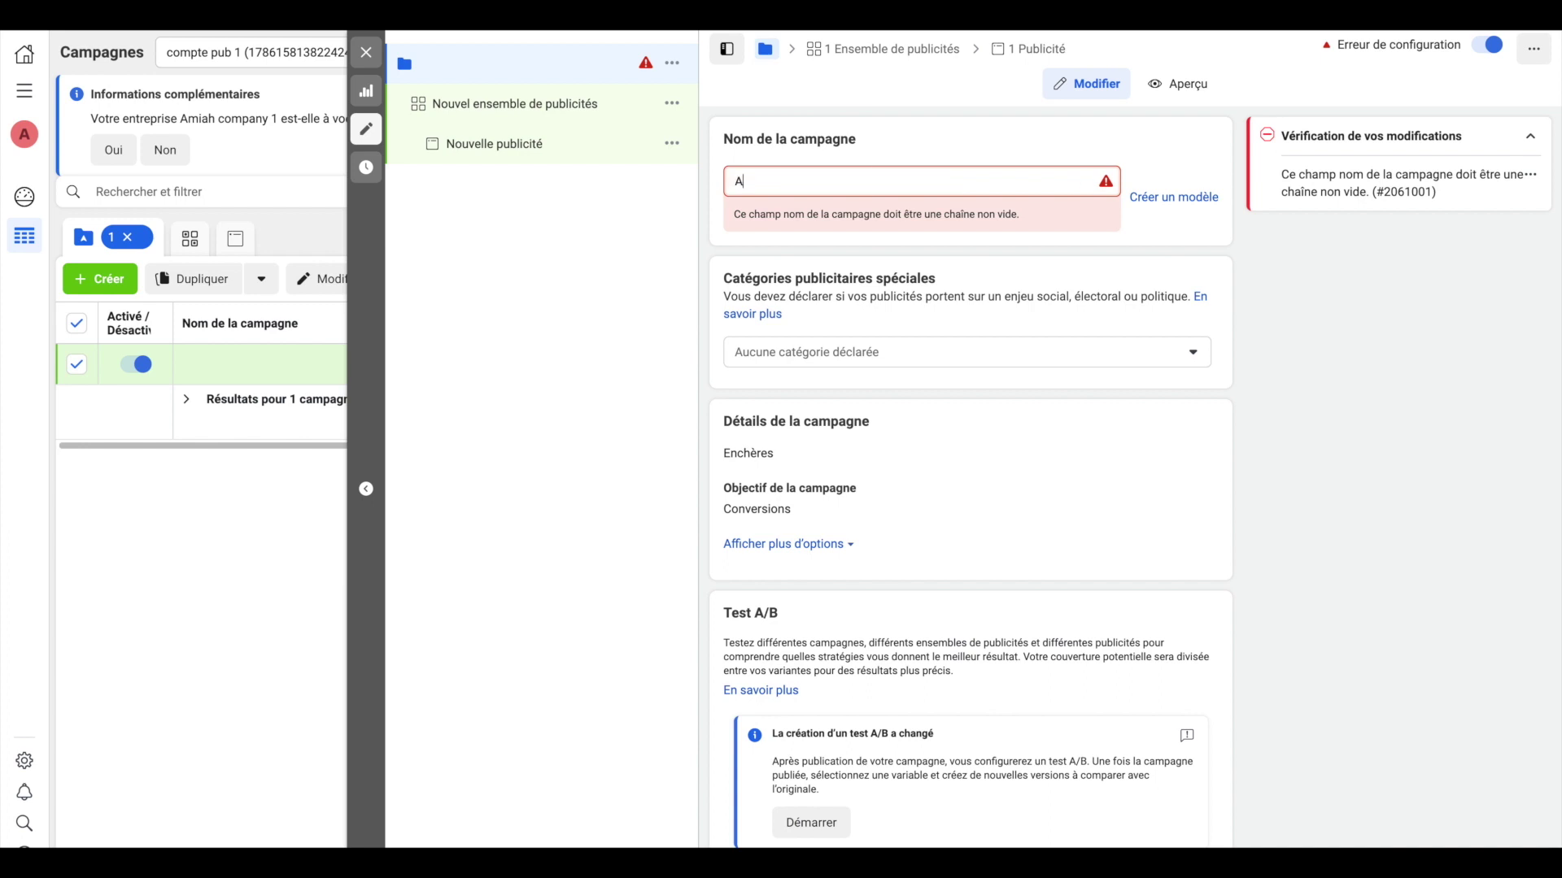
text(gence de )
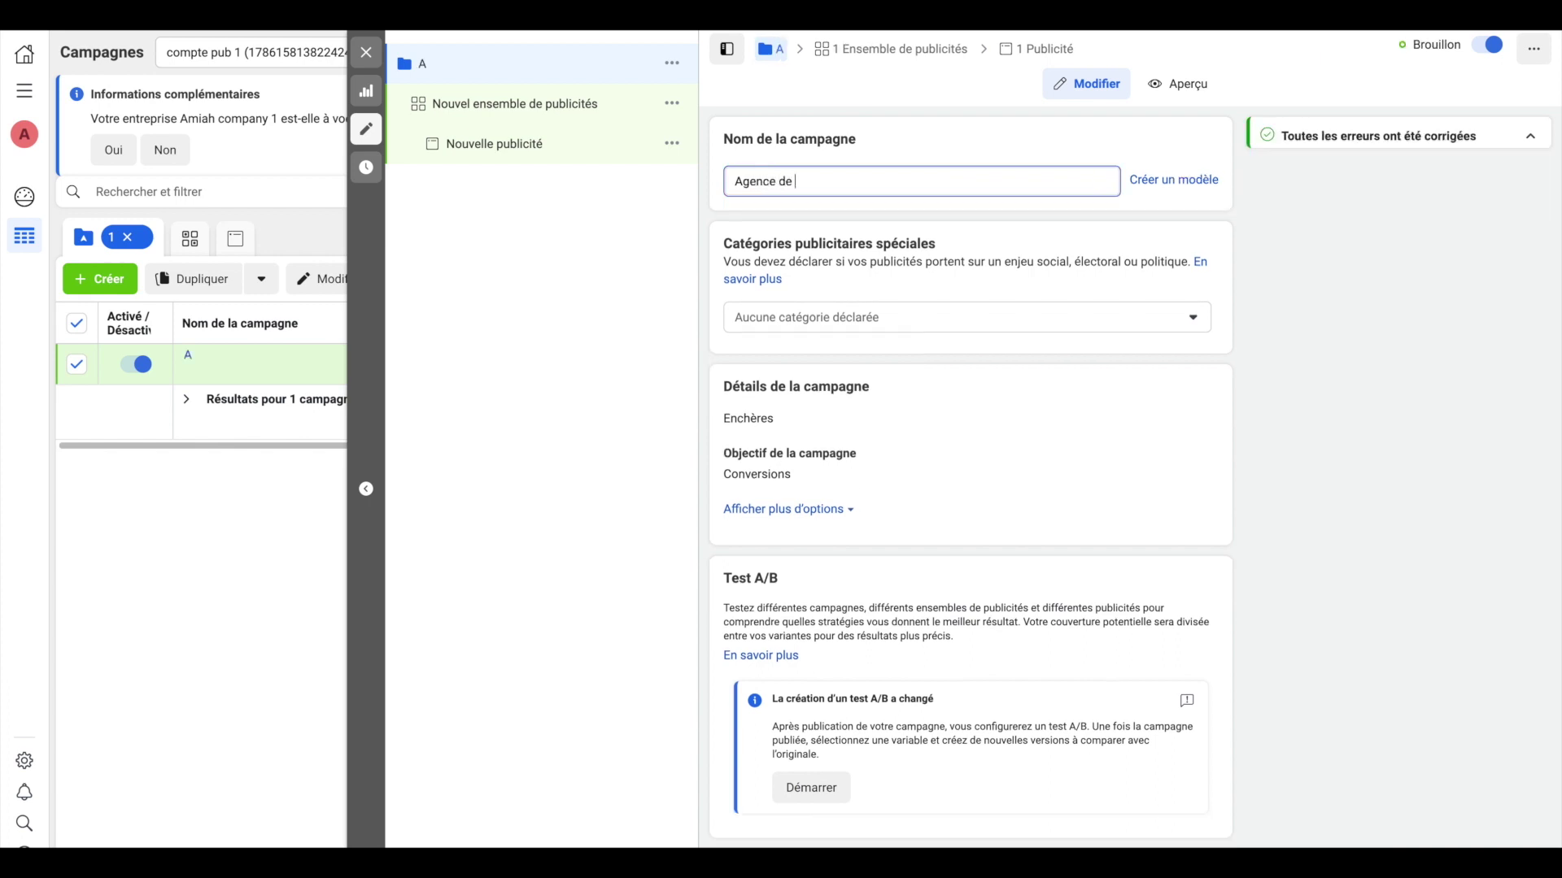
text(tourisme)
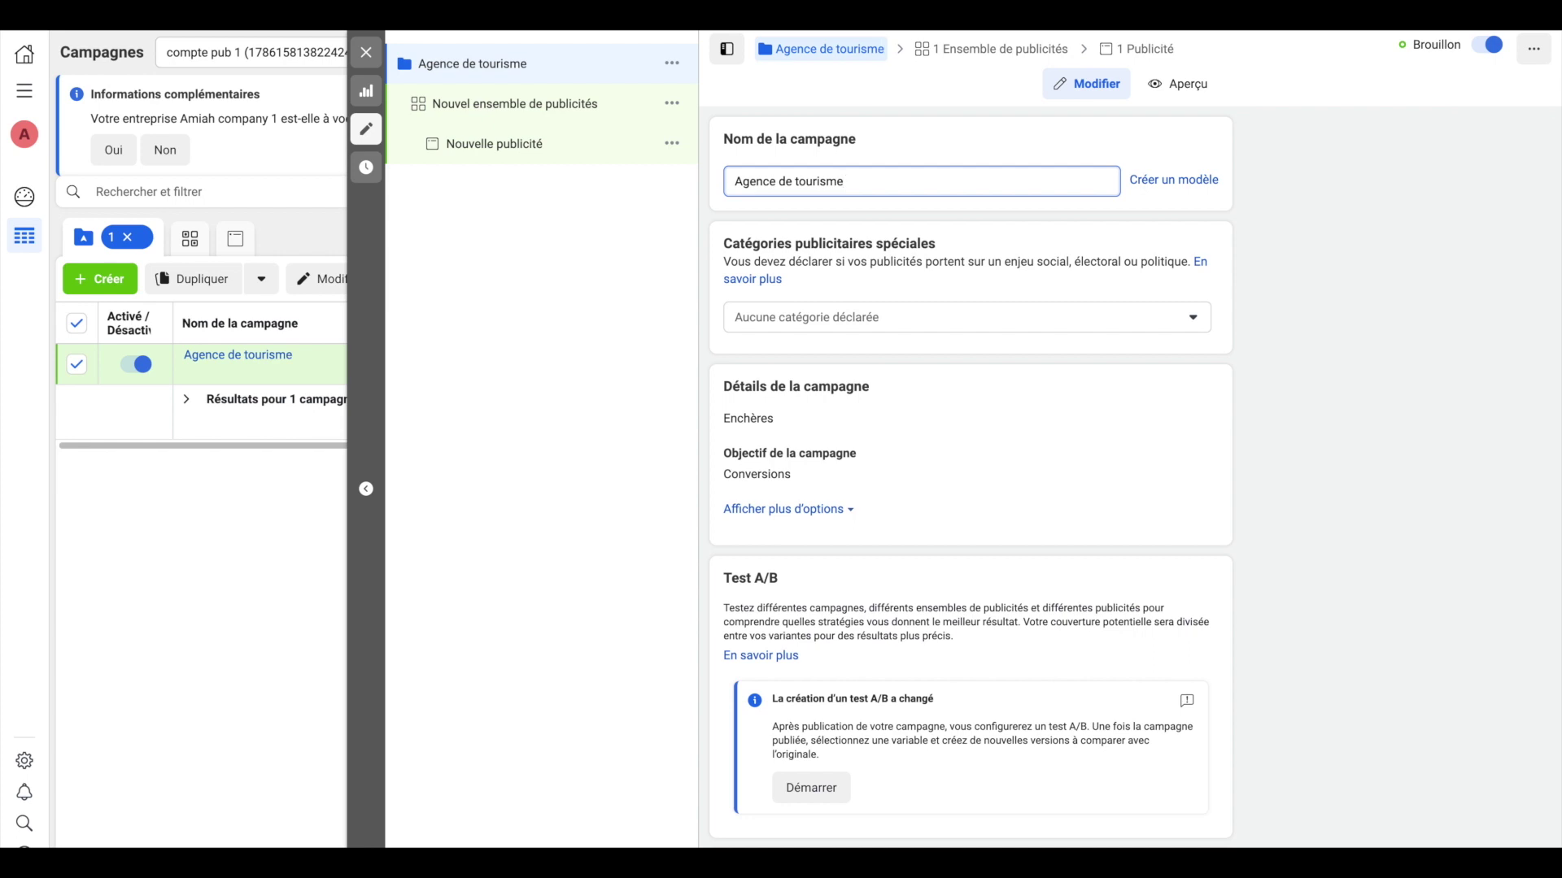
text(/)
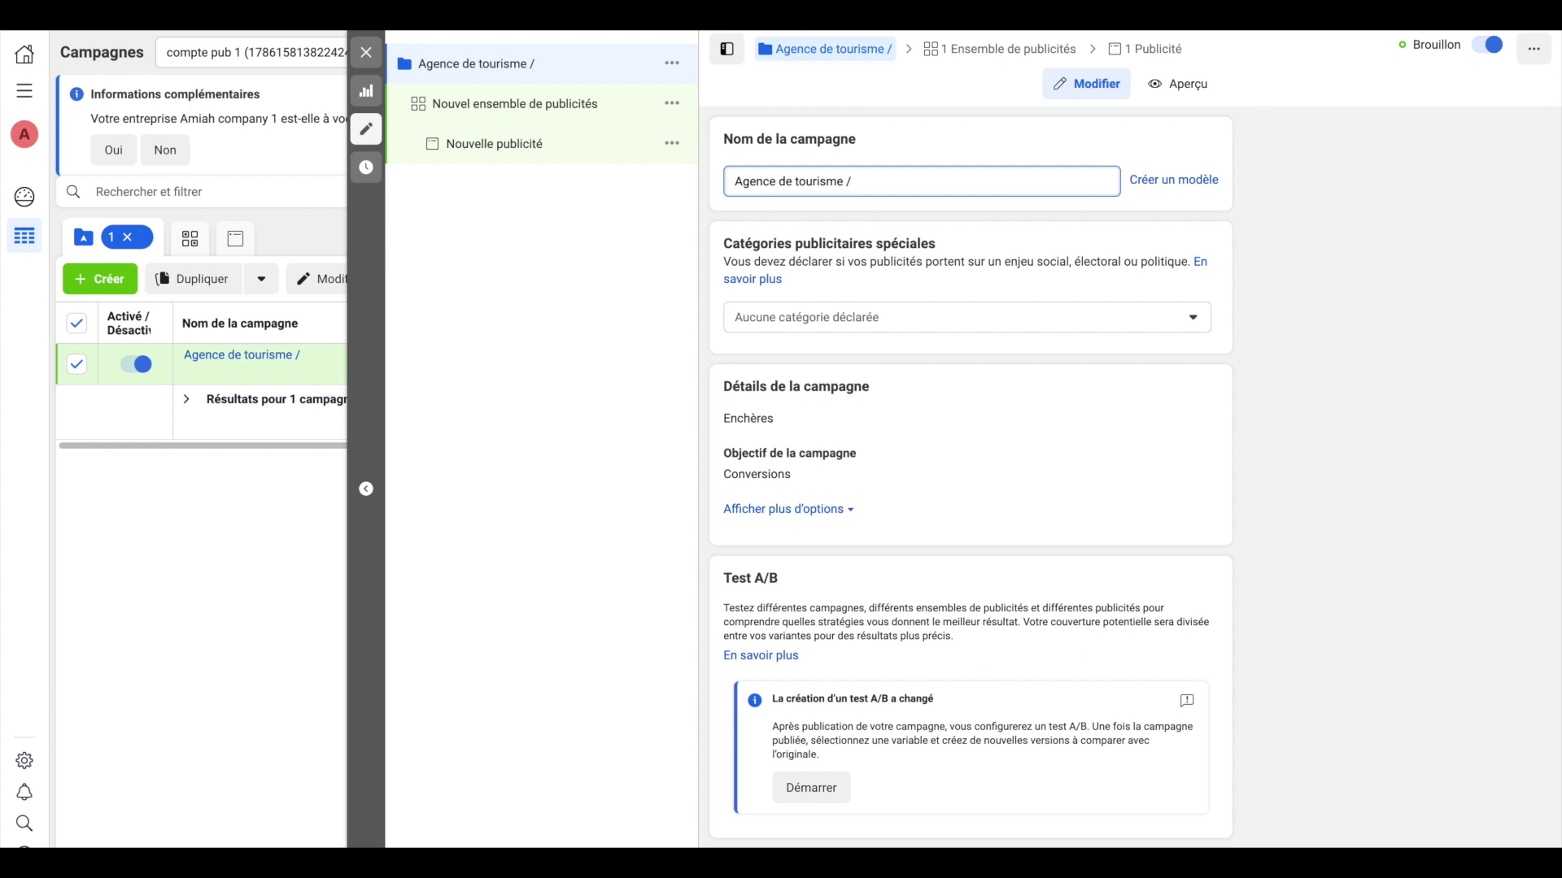
text(10e)
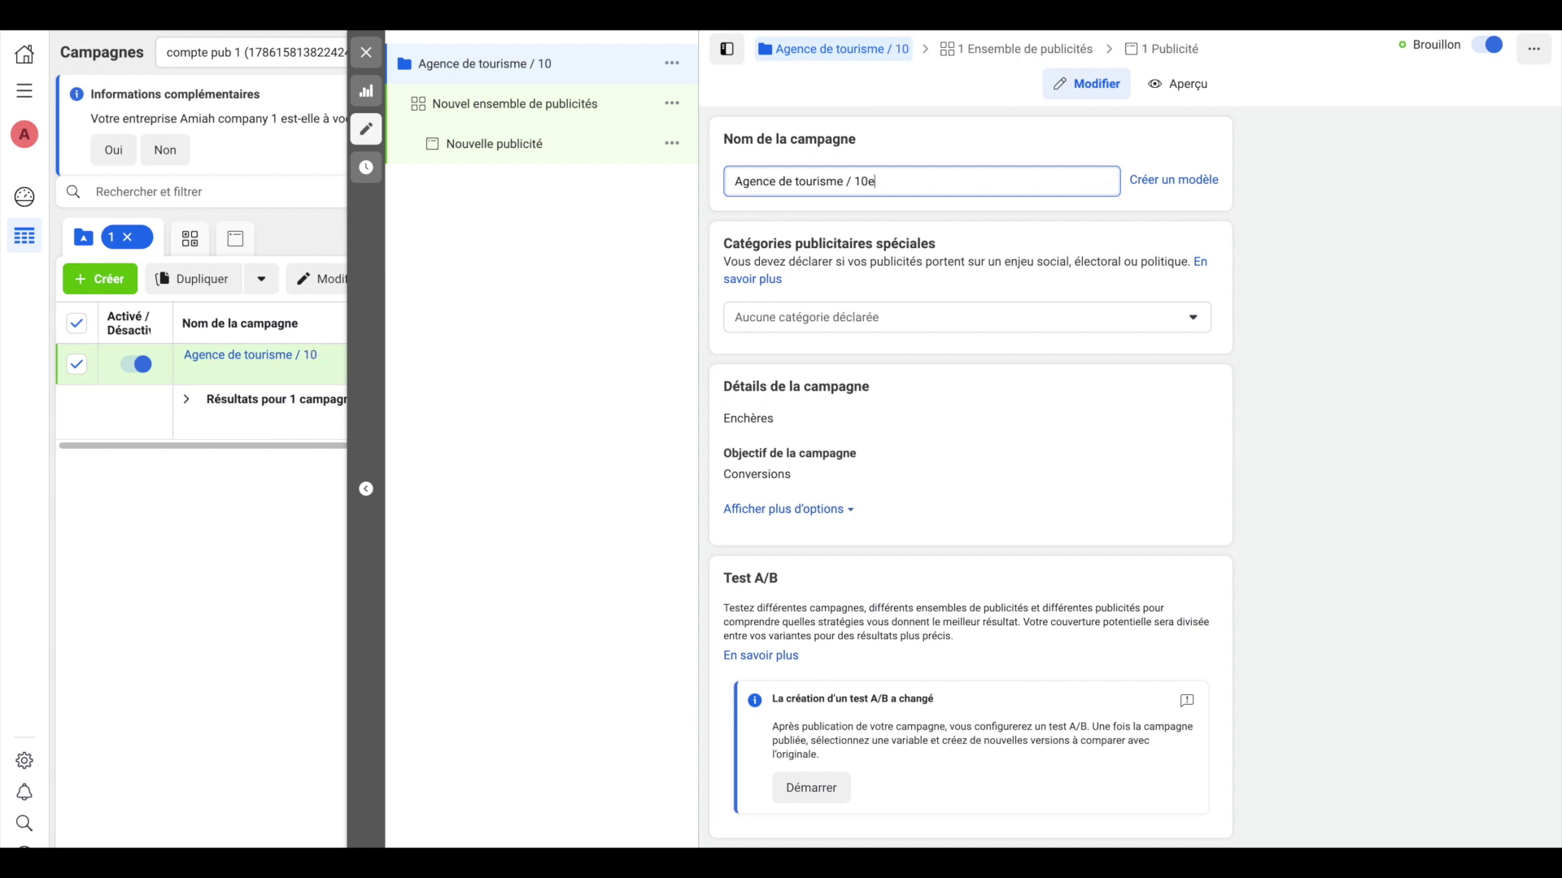
text( ?)
key(BackSpace)
text(/)
key(BackSpace)
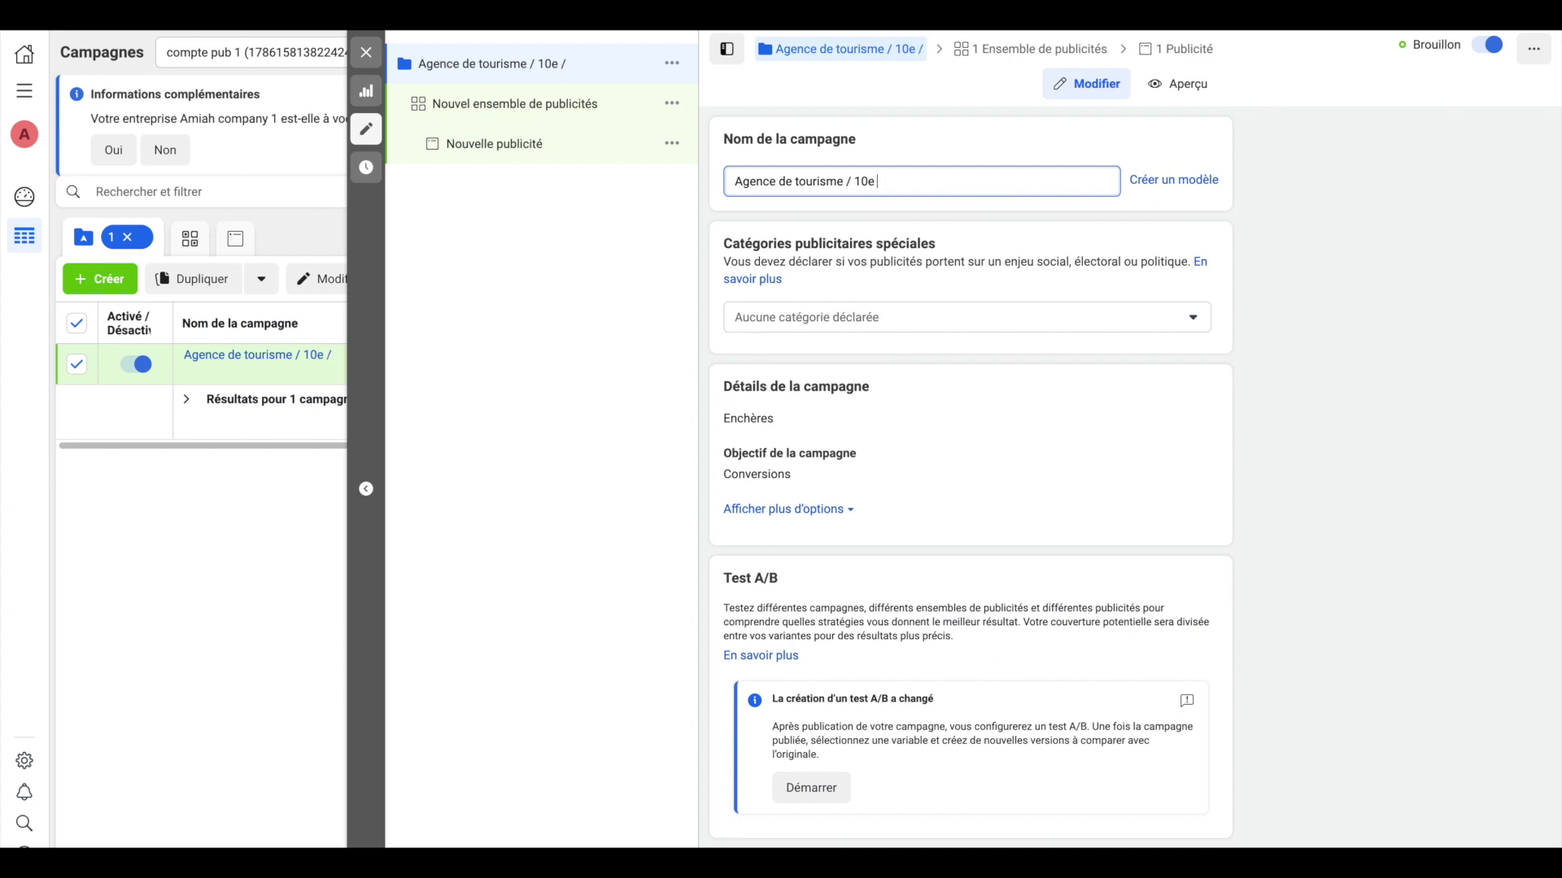
text(/)
Review the campaign settings, including the special ad categories, the additional campaign detail options, the A/B test and the budget optimisation
scroll(844, 321, down, 3)
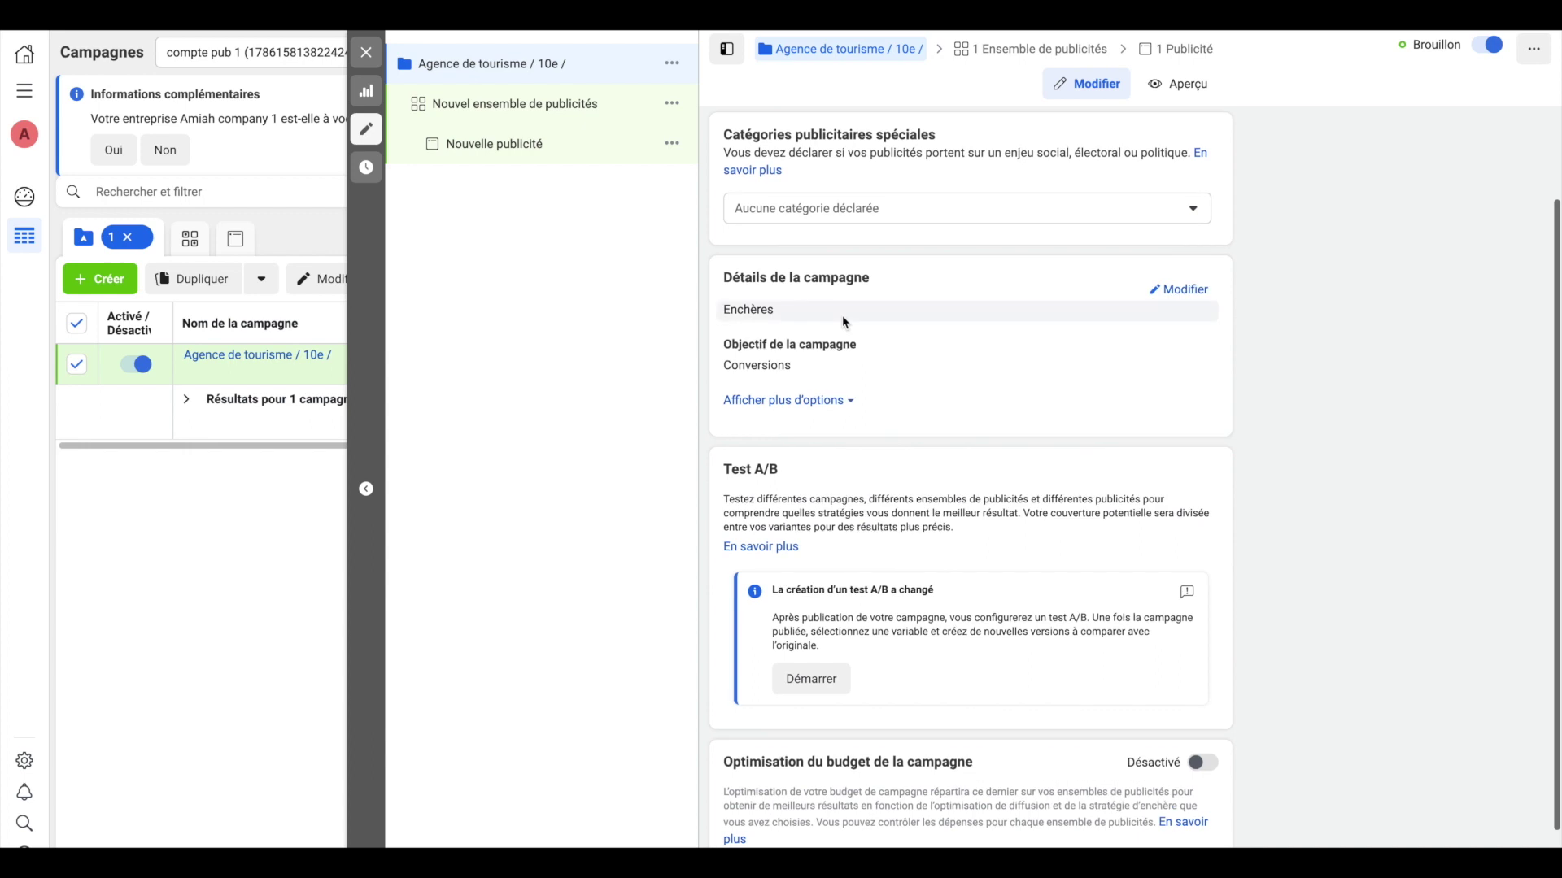
scroll(844, 321, up, 2)
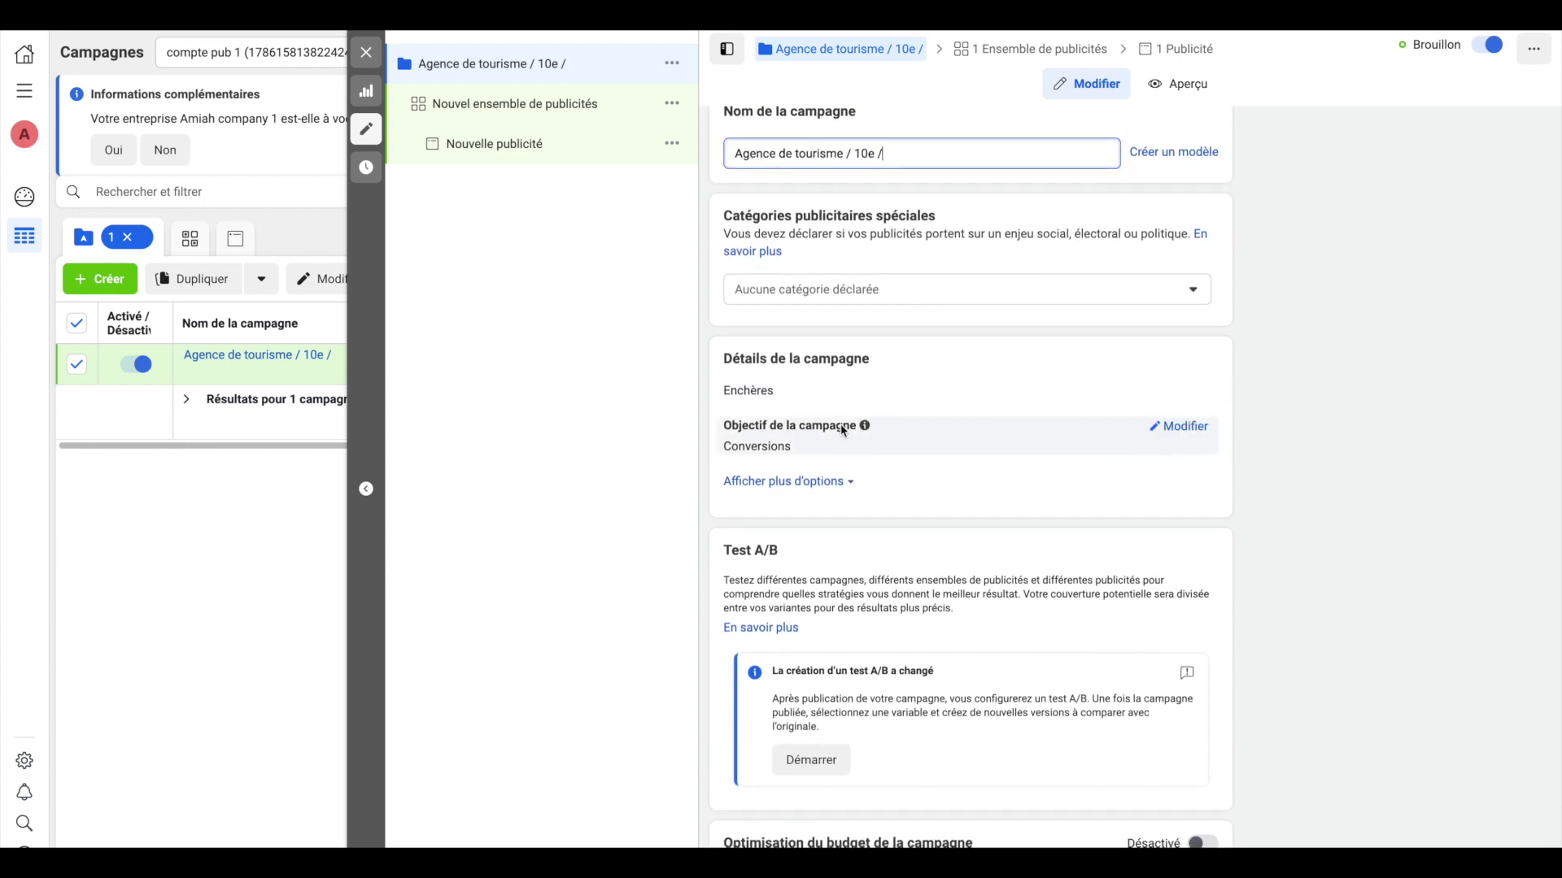
scroll(841, 425, down, 2)
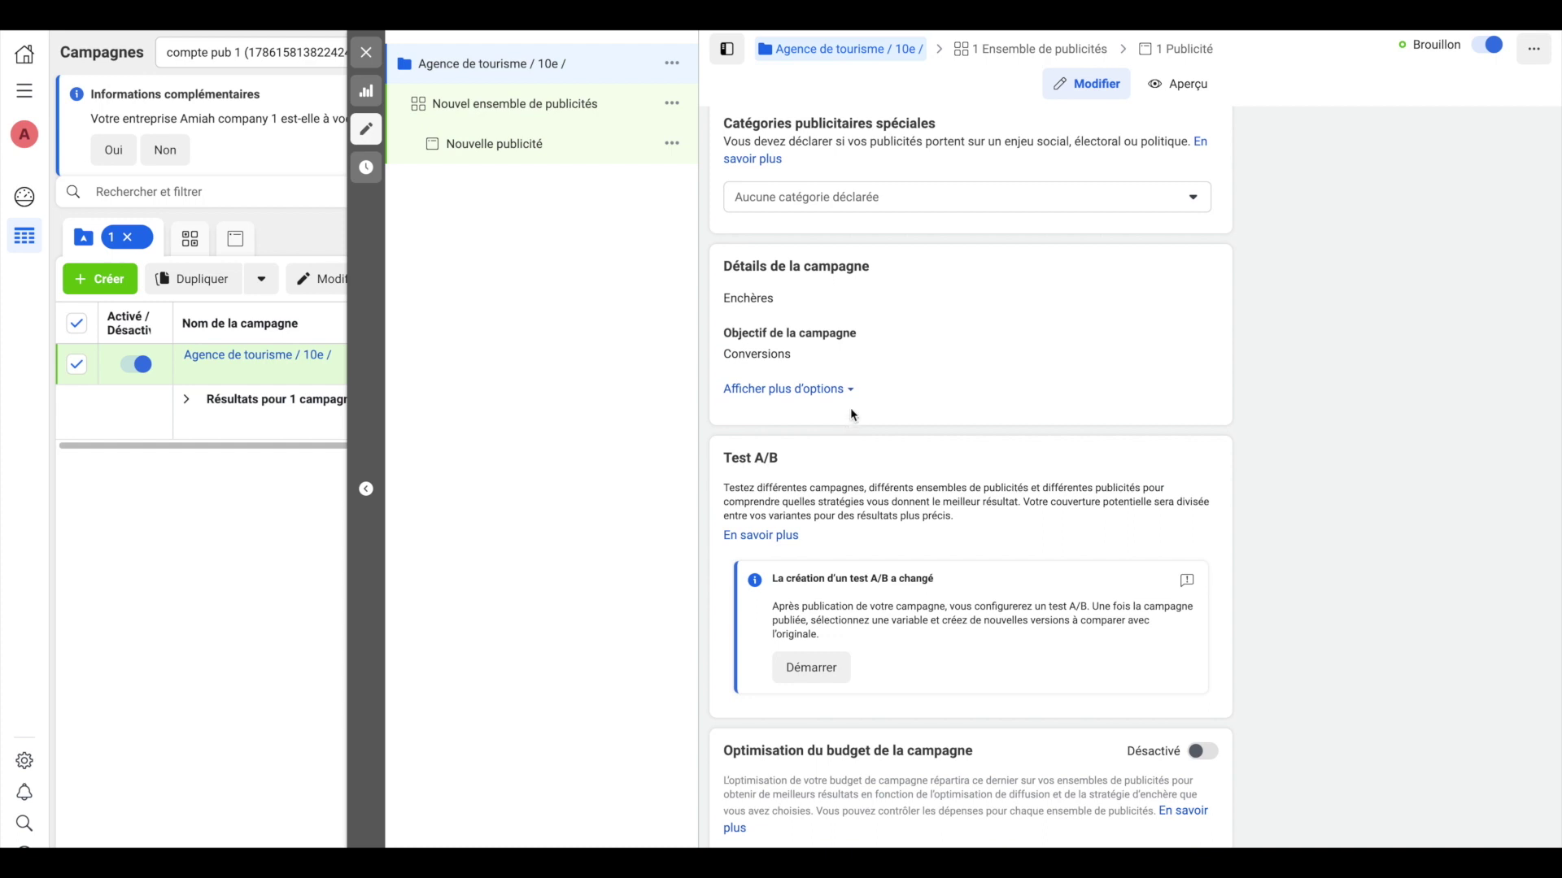
scroll(850, 407, up, 2)
click(1039, 282)
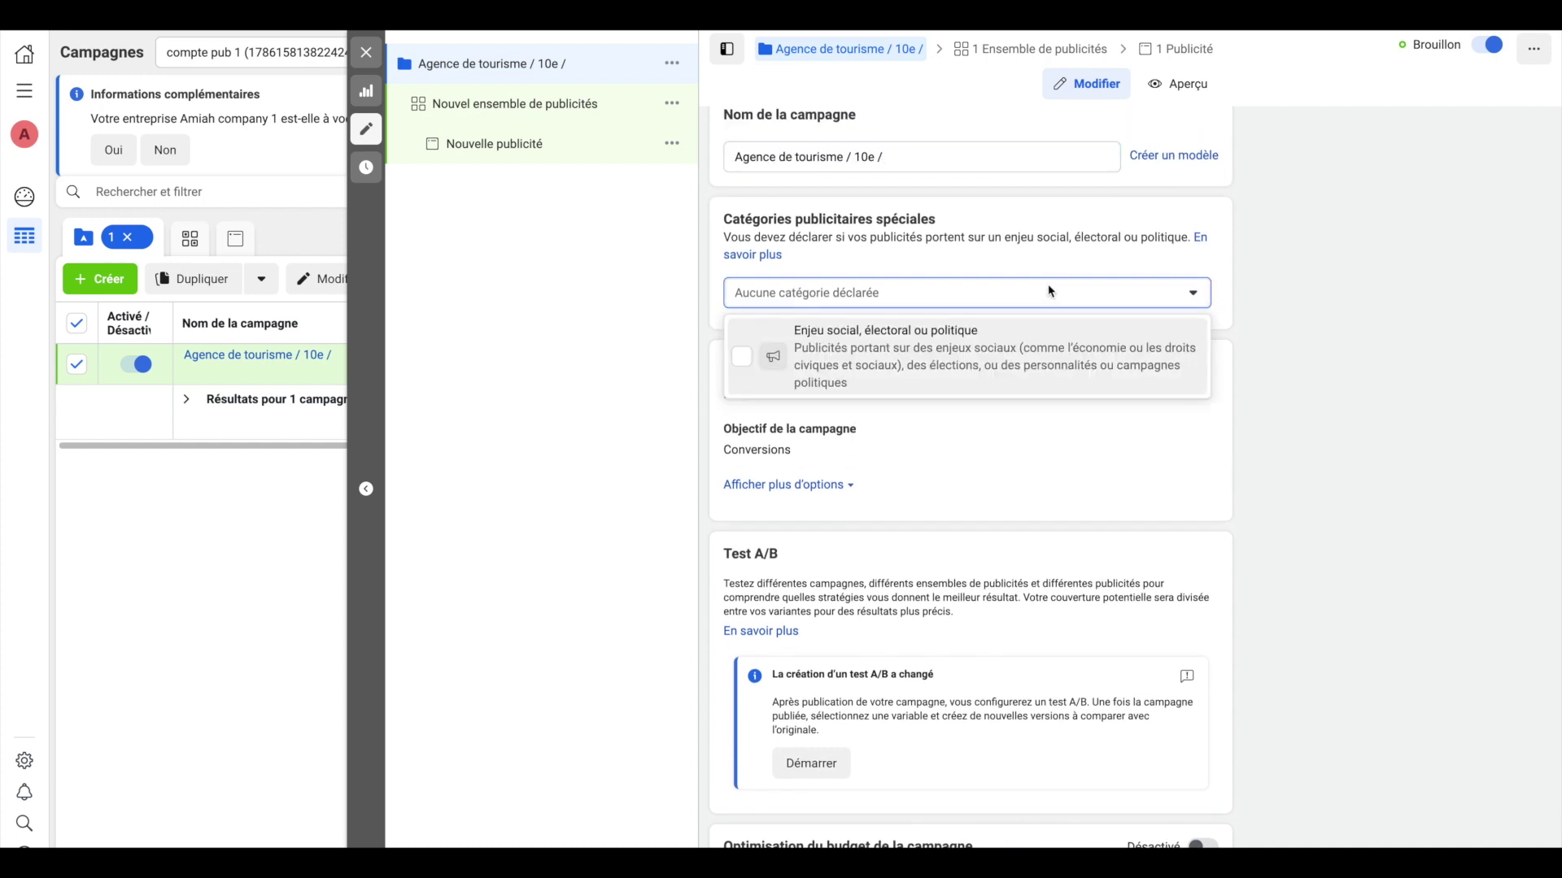
click(1334, 337)
scroll(1023, 350, up, 1)
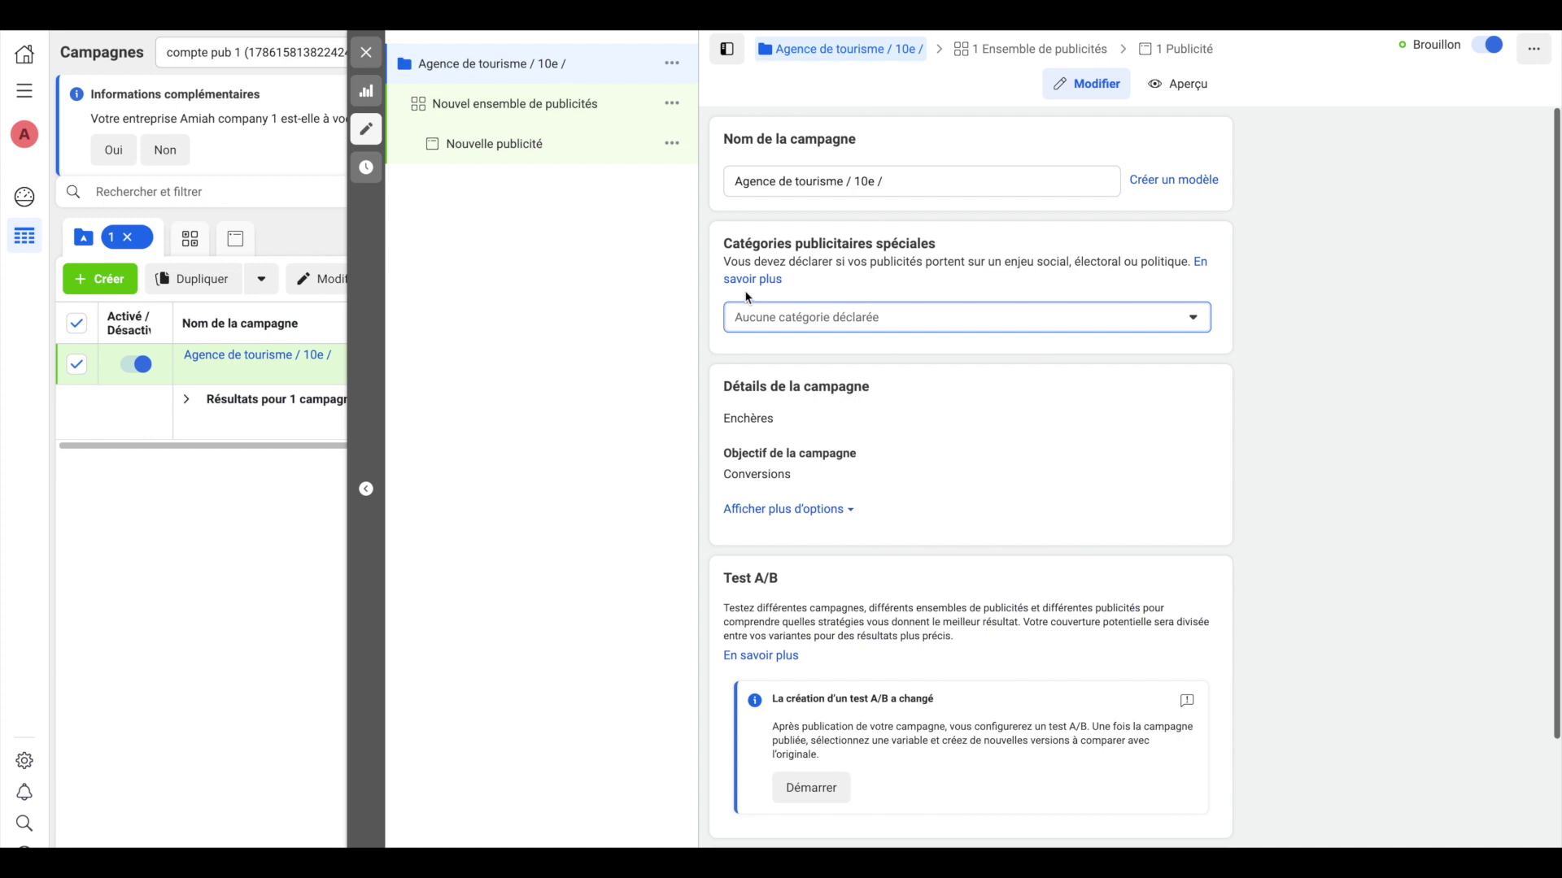
scroll(979, 383, down, 2)
click(812, 424)
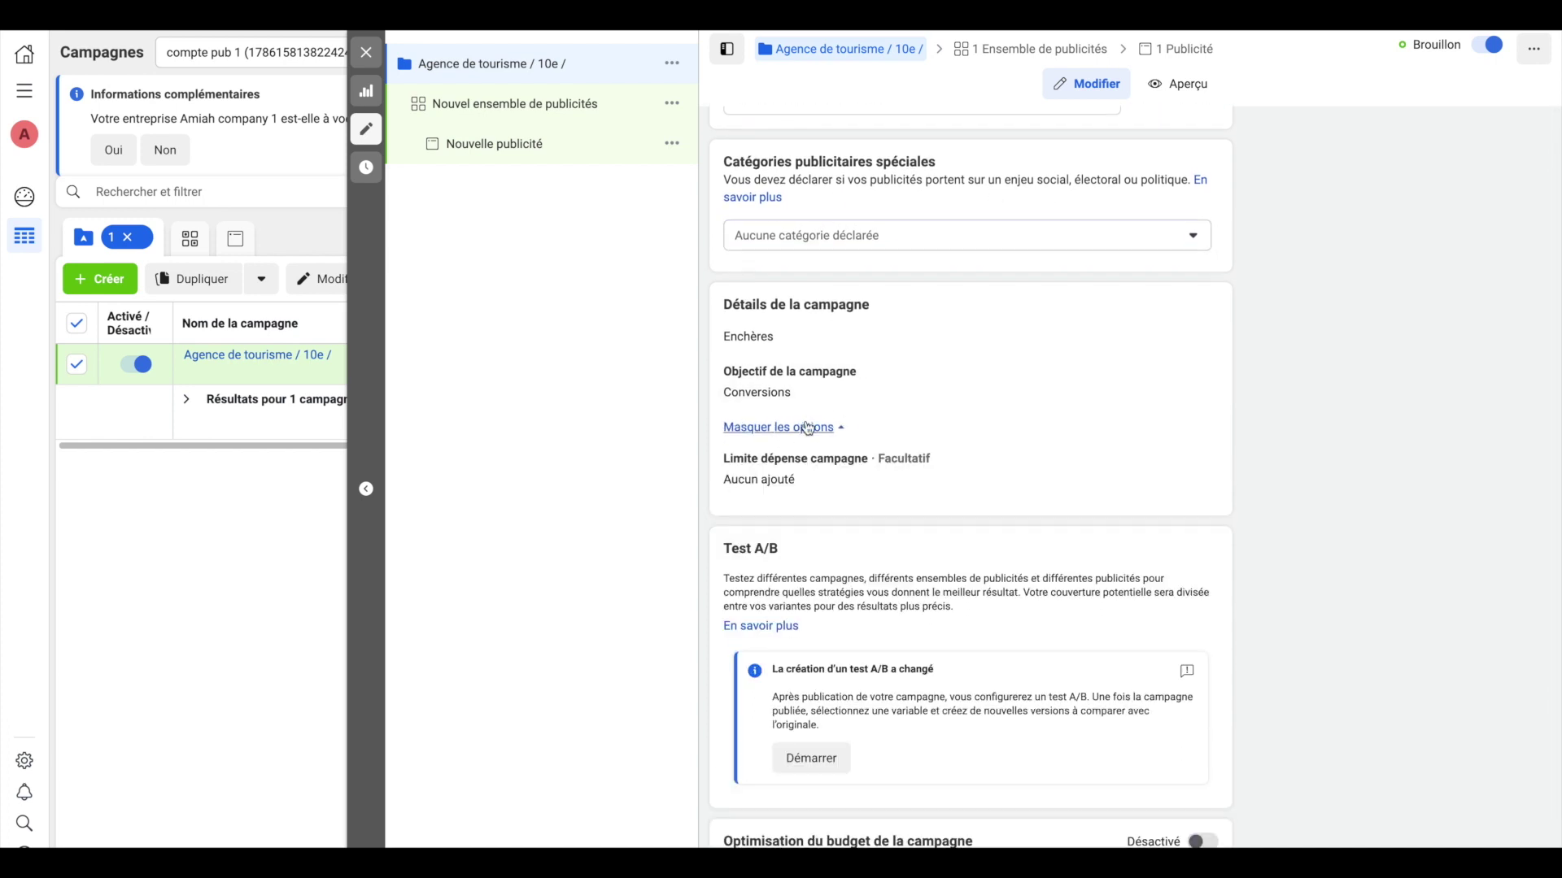
scroll(1070, 509, down, 2)
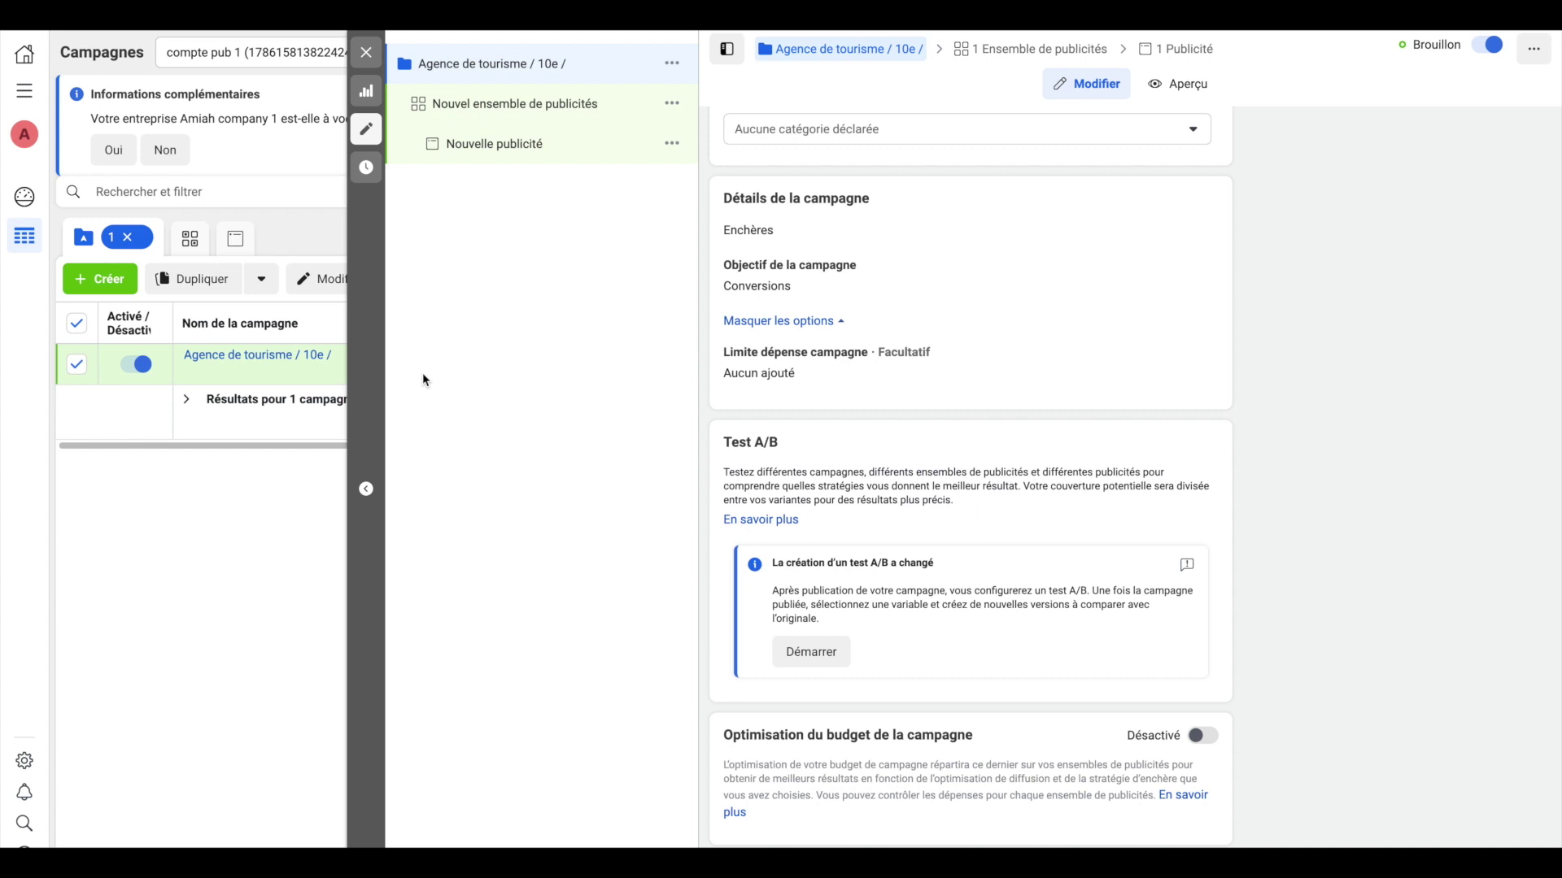
Switch to MindMaster and examine the Campagne face book diagram with its ad set and creatives
key(ctrl+Up)
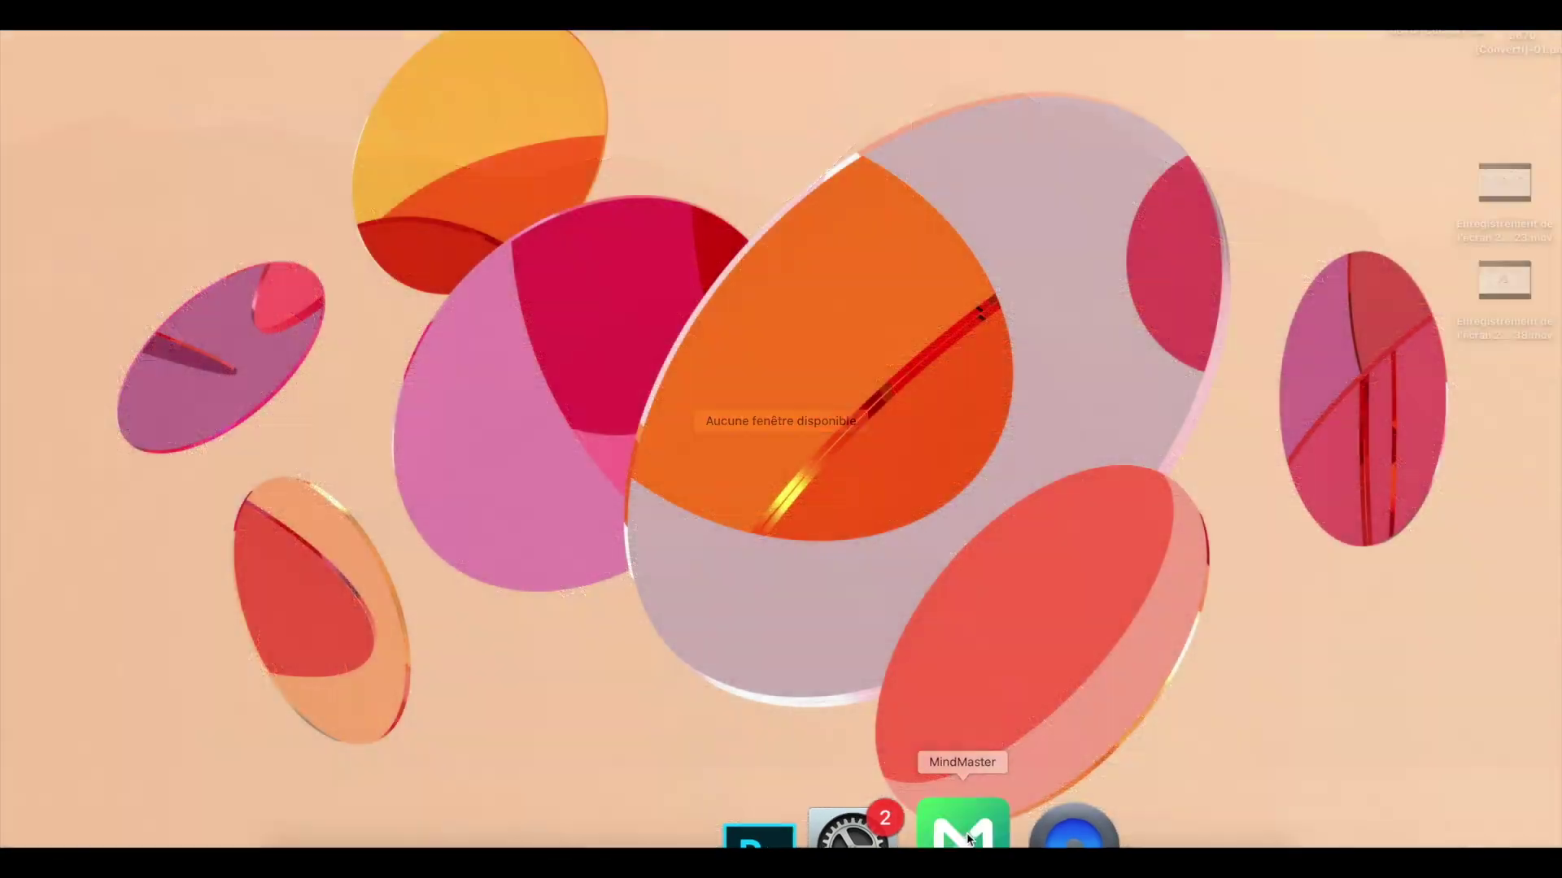
click(974, 825)
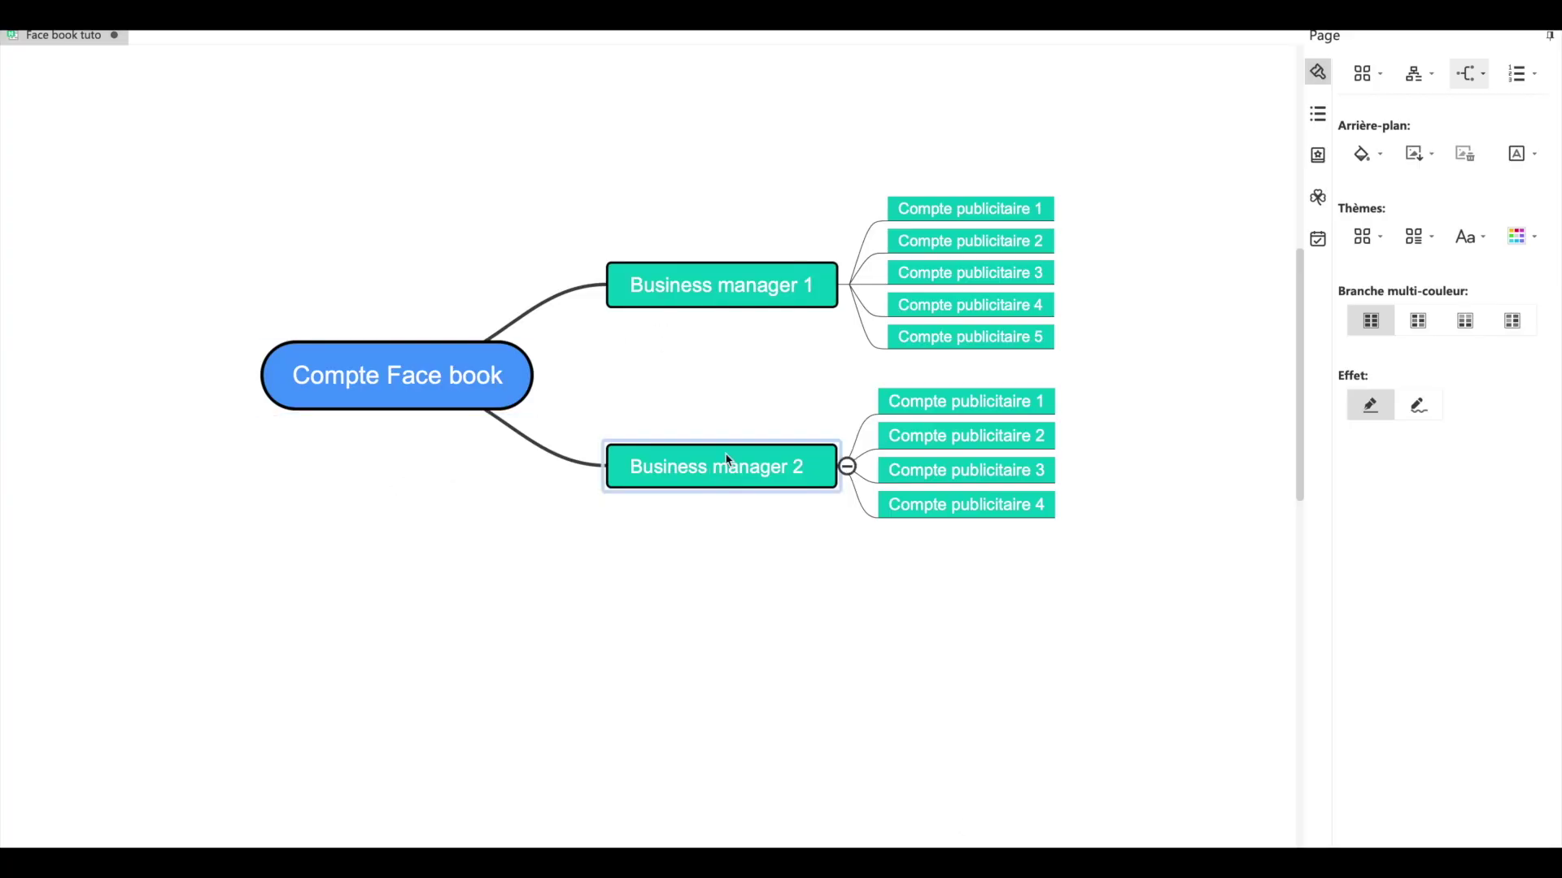
scroll(741, 444, down, 12)
scroll(741, 445, up, 5)
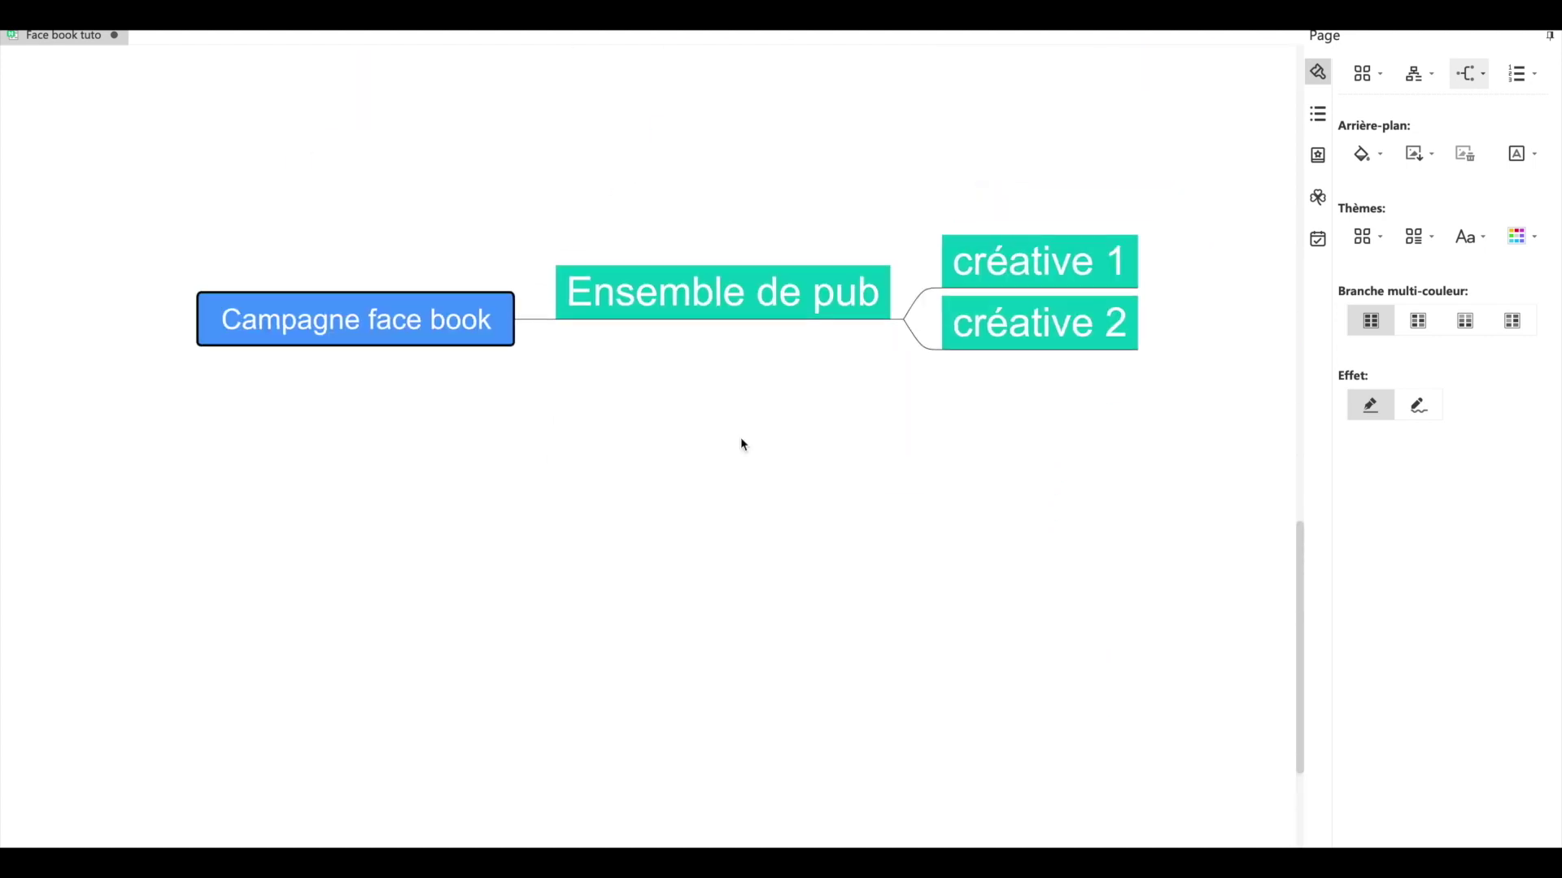
scroll(741, 444, down, 1)
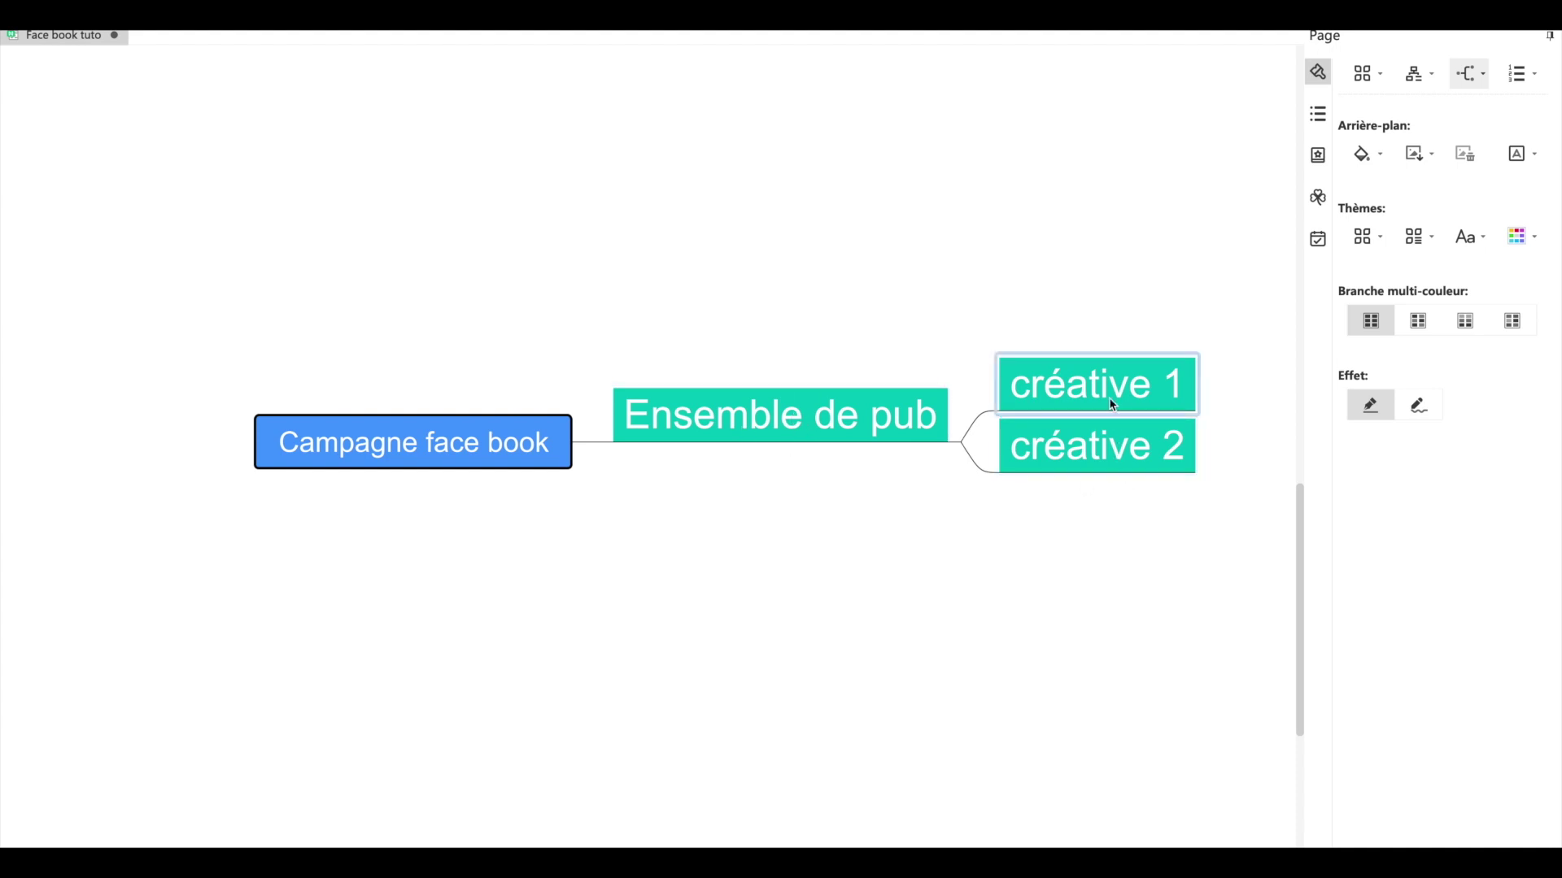
Add a third subtopic to the Ensemble de pub branch, below créative 2
click(1098, 443)
double_click(1099, 443)
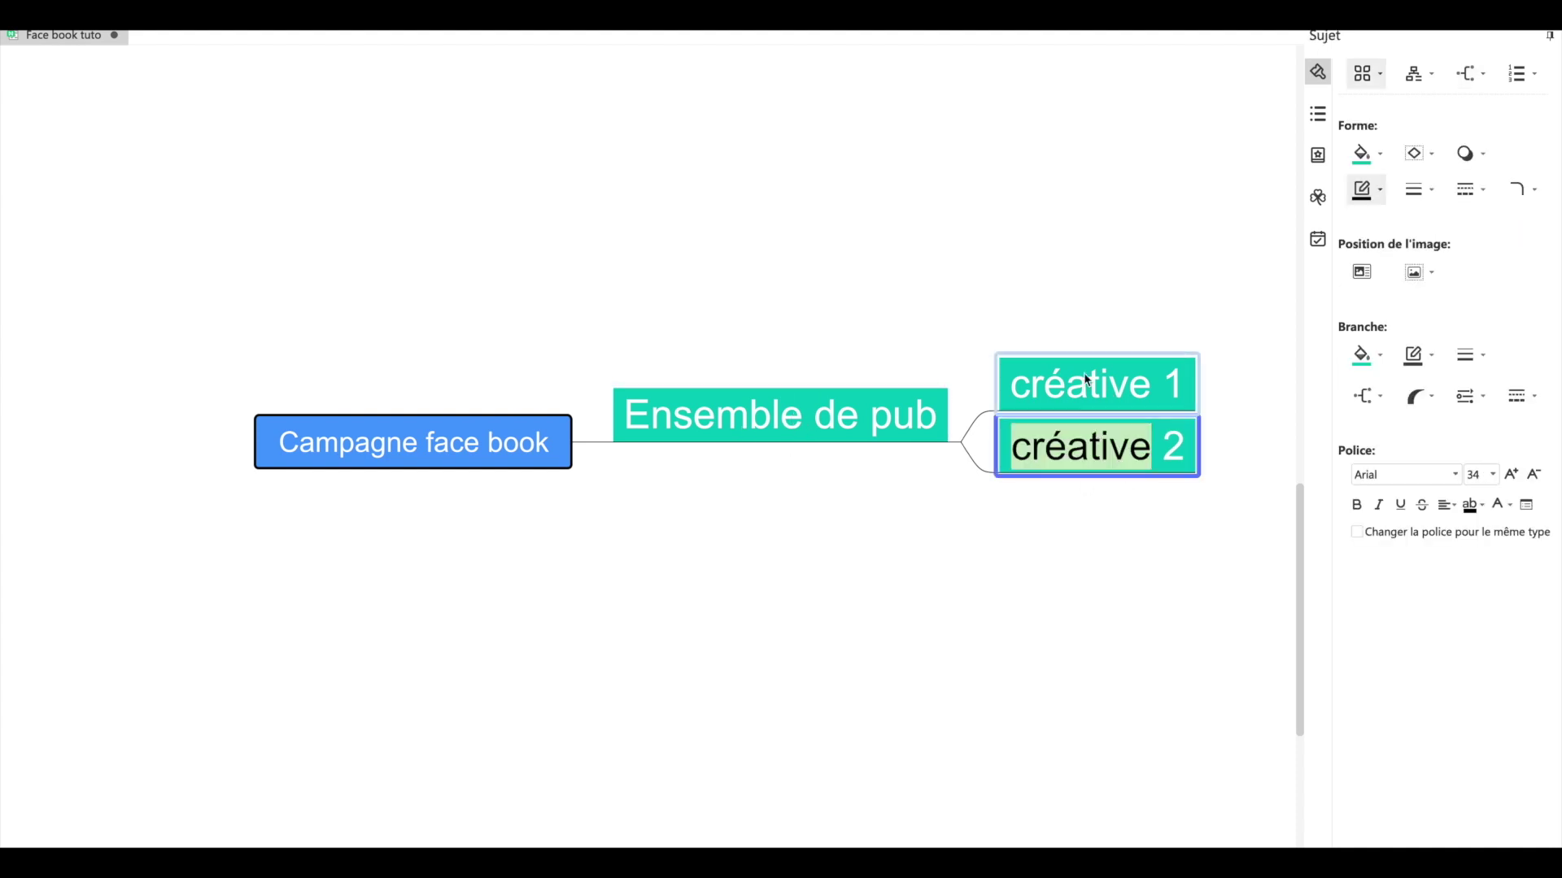
click(1078, 486)
double_click(1076, 494)
mouse_move(1038, 502)
mouse_down()
mouse_move(1071, 544)
mouse_move(1007, 450)
mouse_move(1035, 476)
mouse_up()
Label the new subtopic below créative 2 as "créative 3"
double_click(1037, 478)
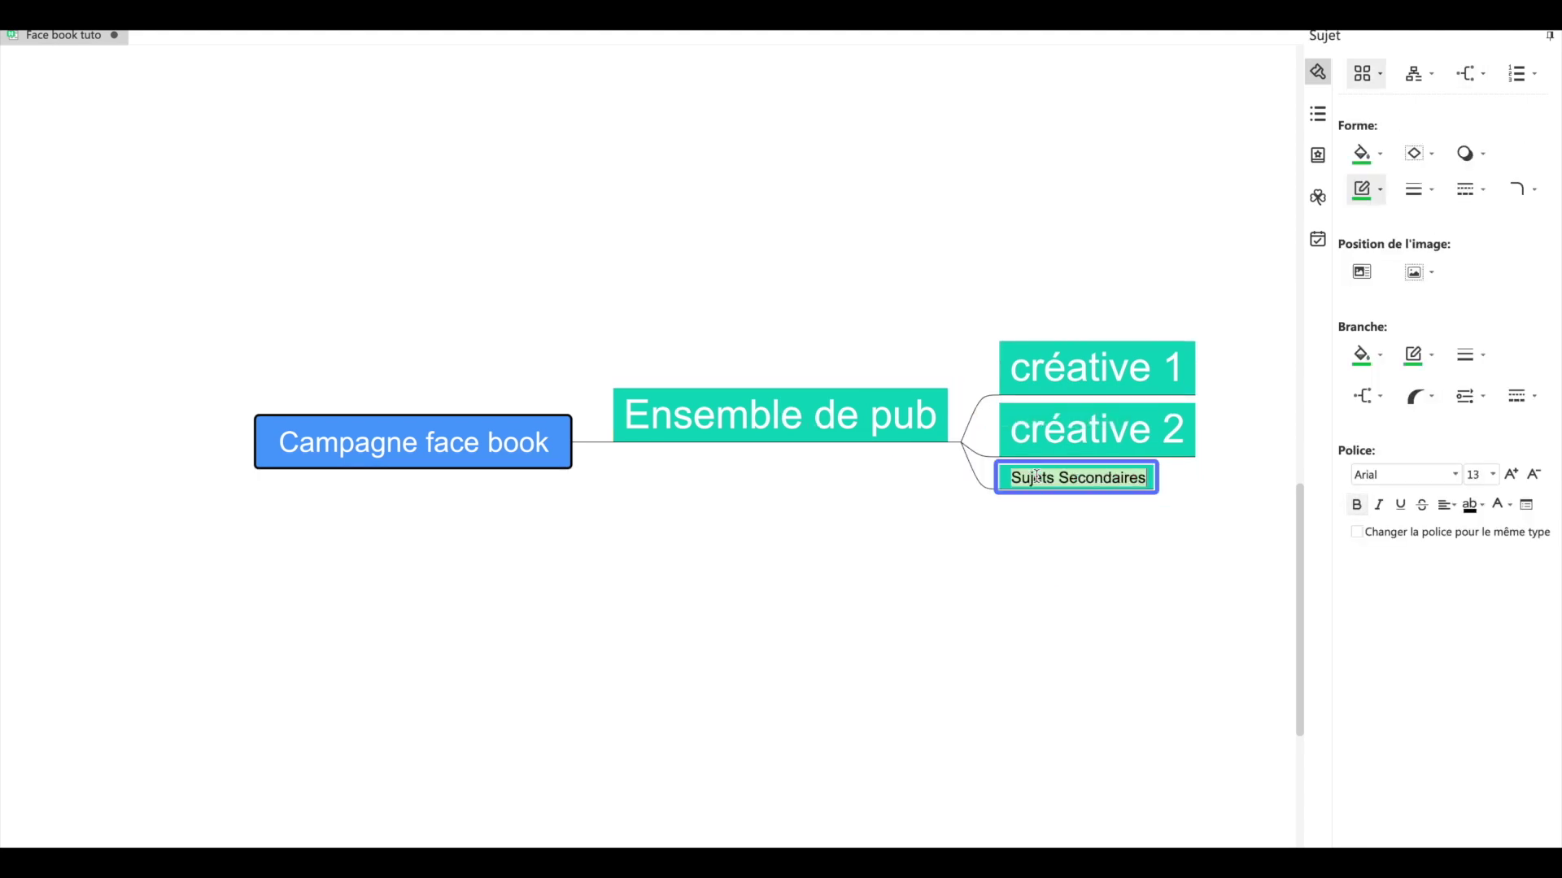
text(creeeeeeeeeee2é)
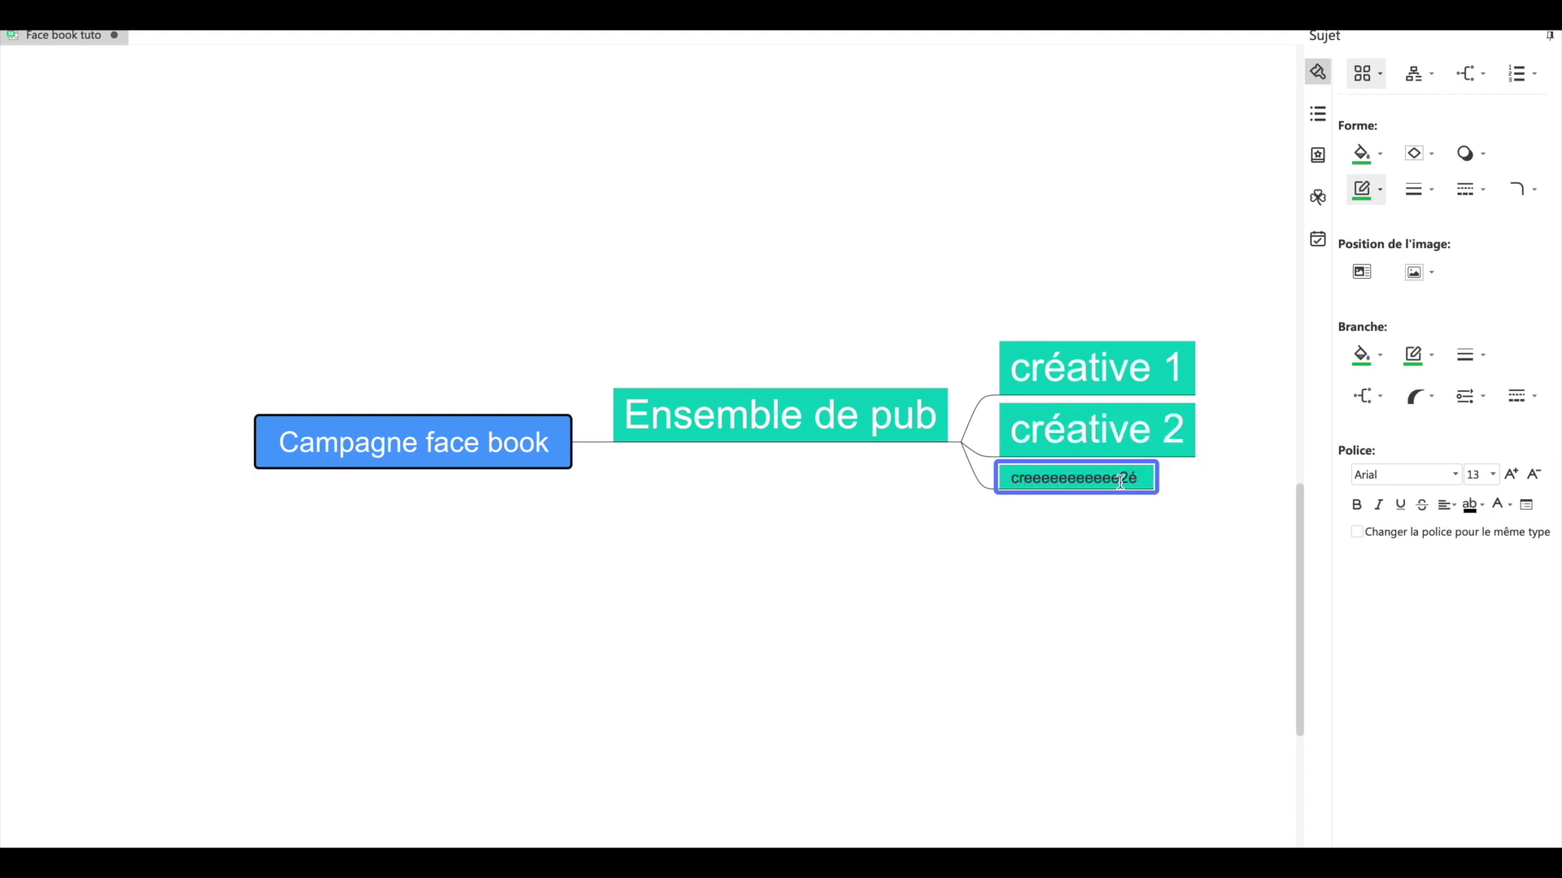
drag(1131, 480, 1029, 480)
key(BackSpace)
click(1057, 484)
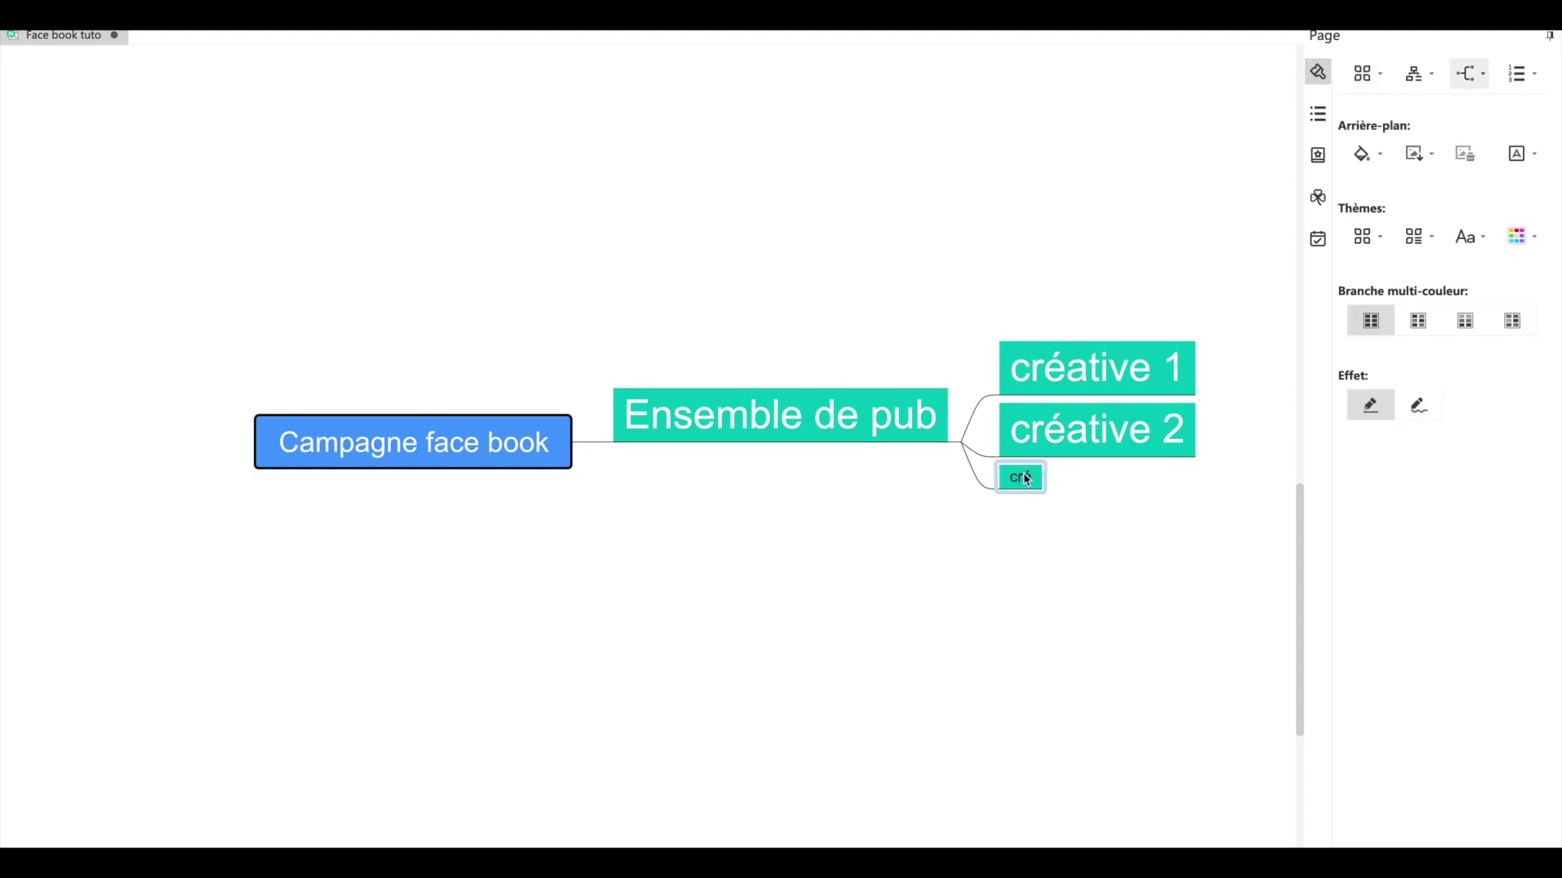
click(1032, 477)
text(ative 3)
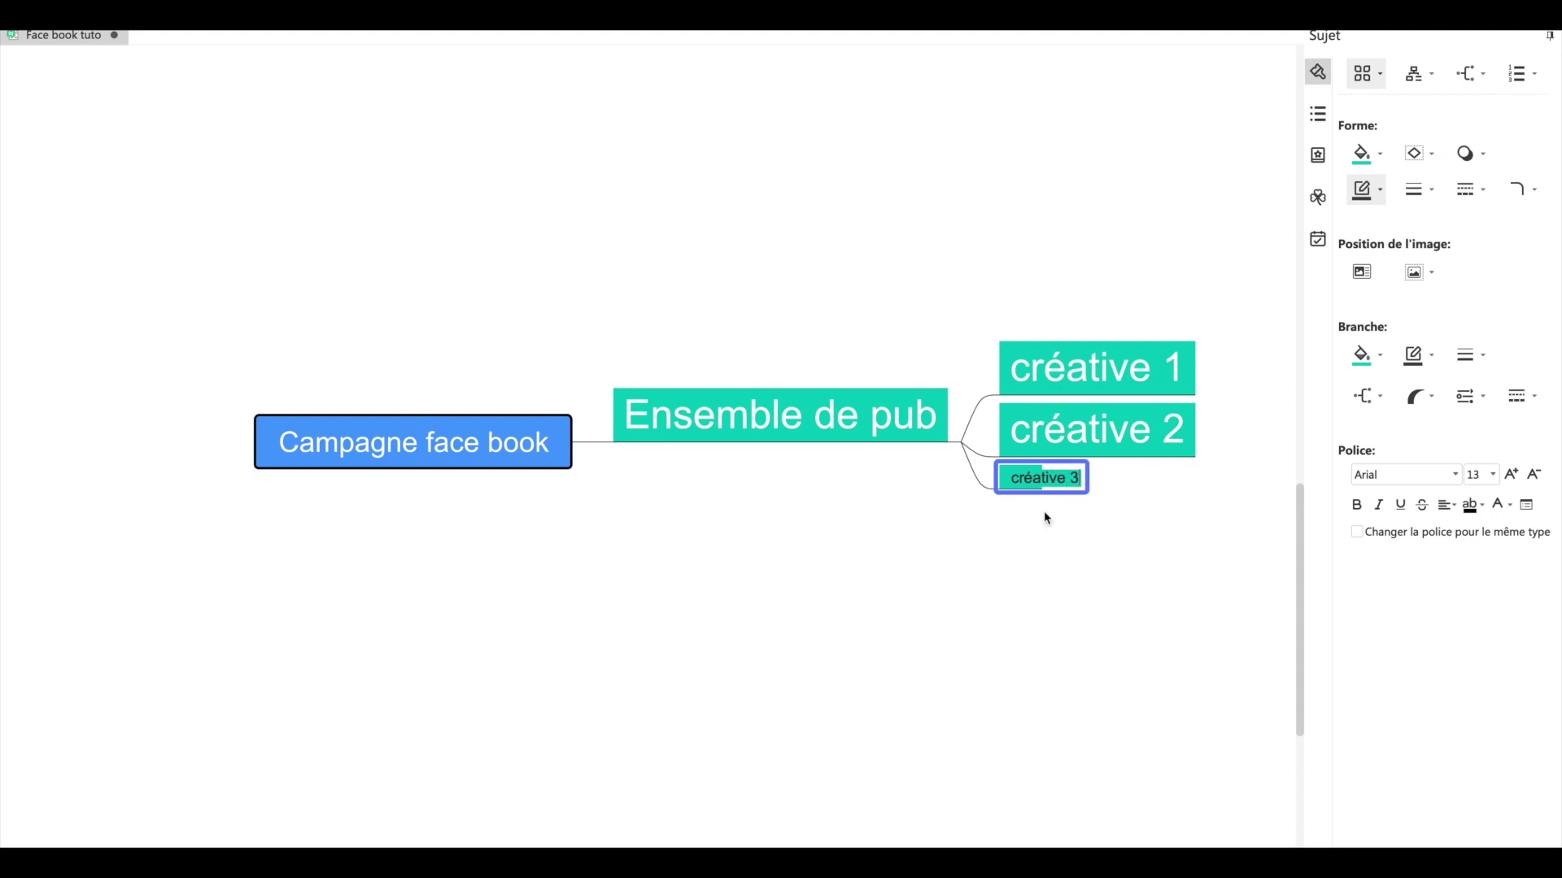
Add a floating topic labelled "30" above the créative 1 topic
click(1072, 575)
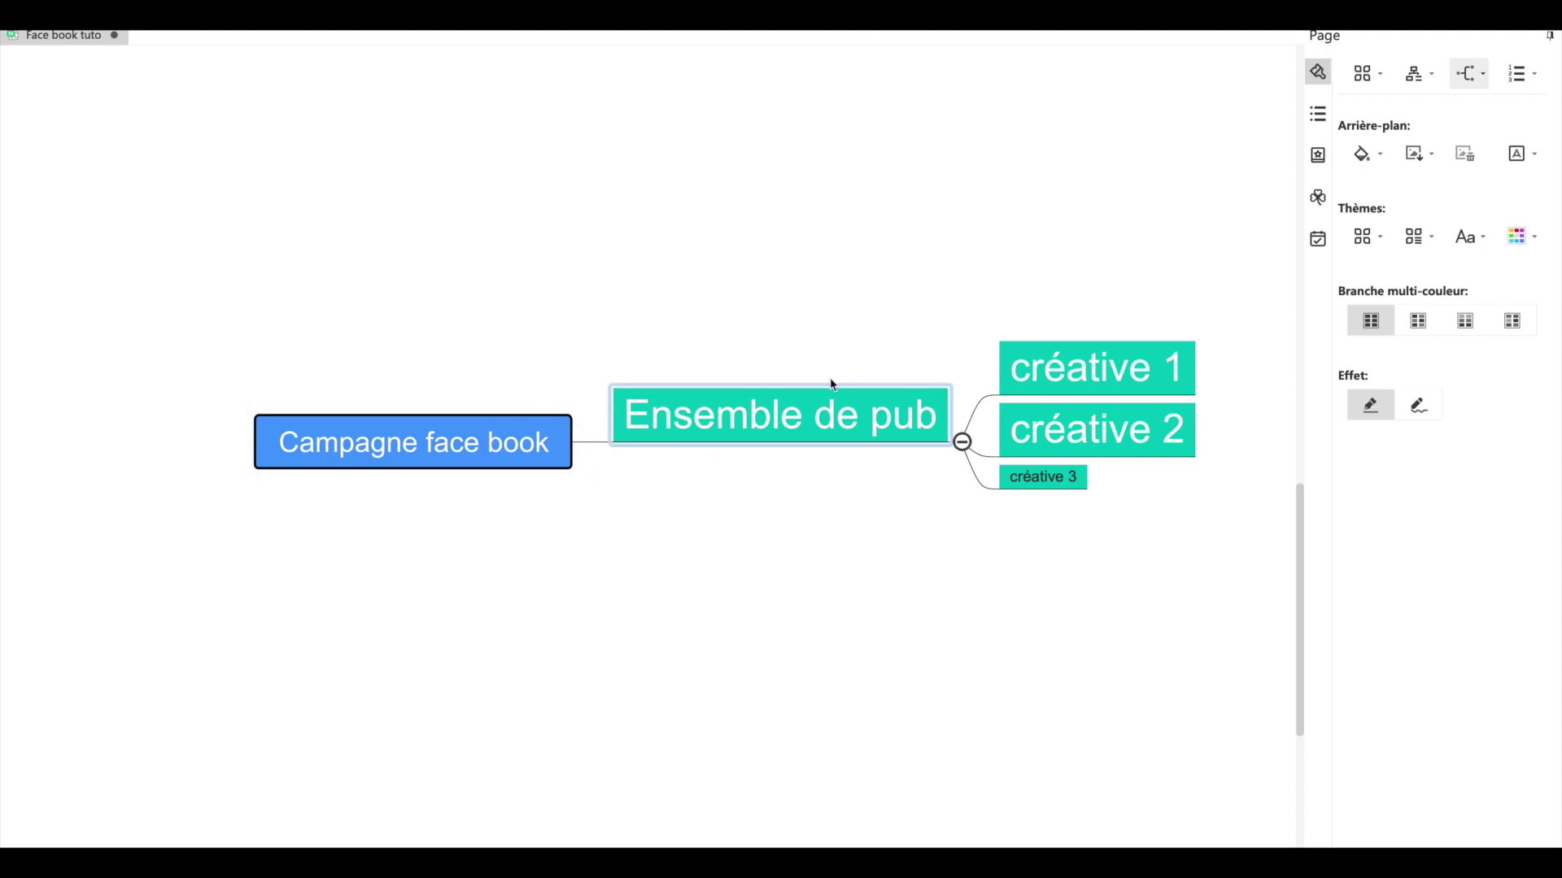
double_click(976, 301)
double_click(989, 298)
triple_click(988, 299)
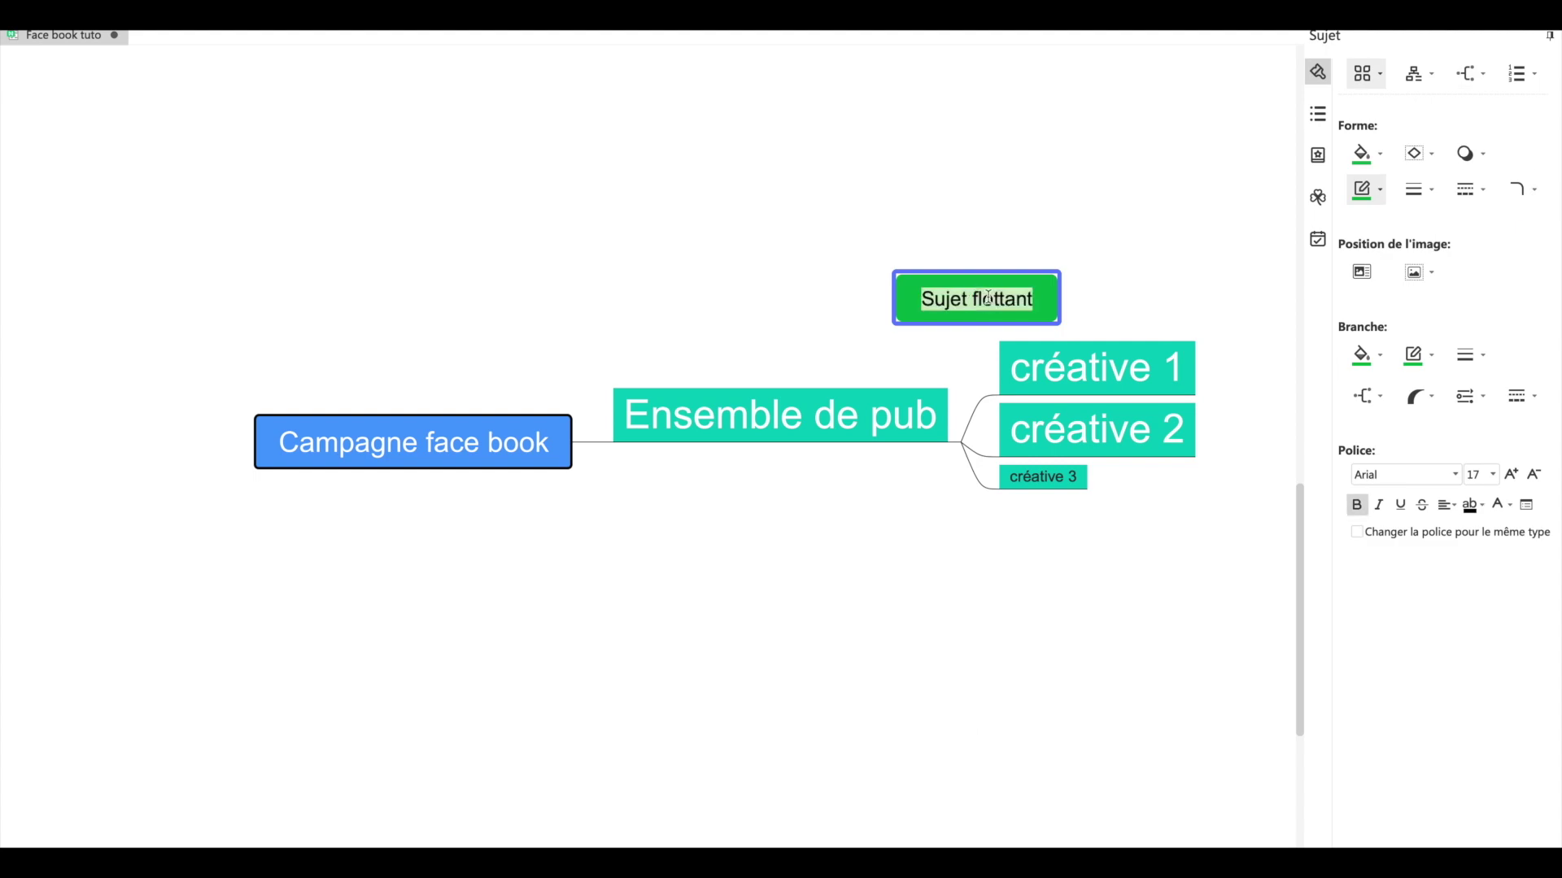
text(2)
key(BackSpace)
text(30)
click(1076, 285)
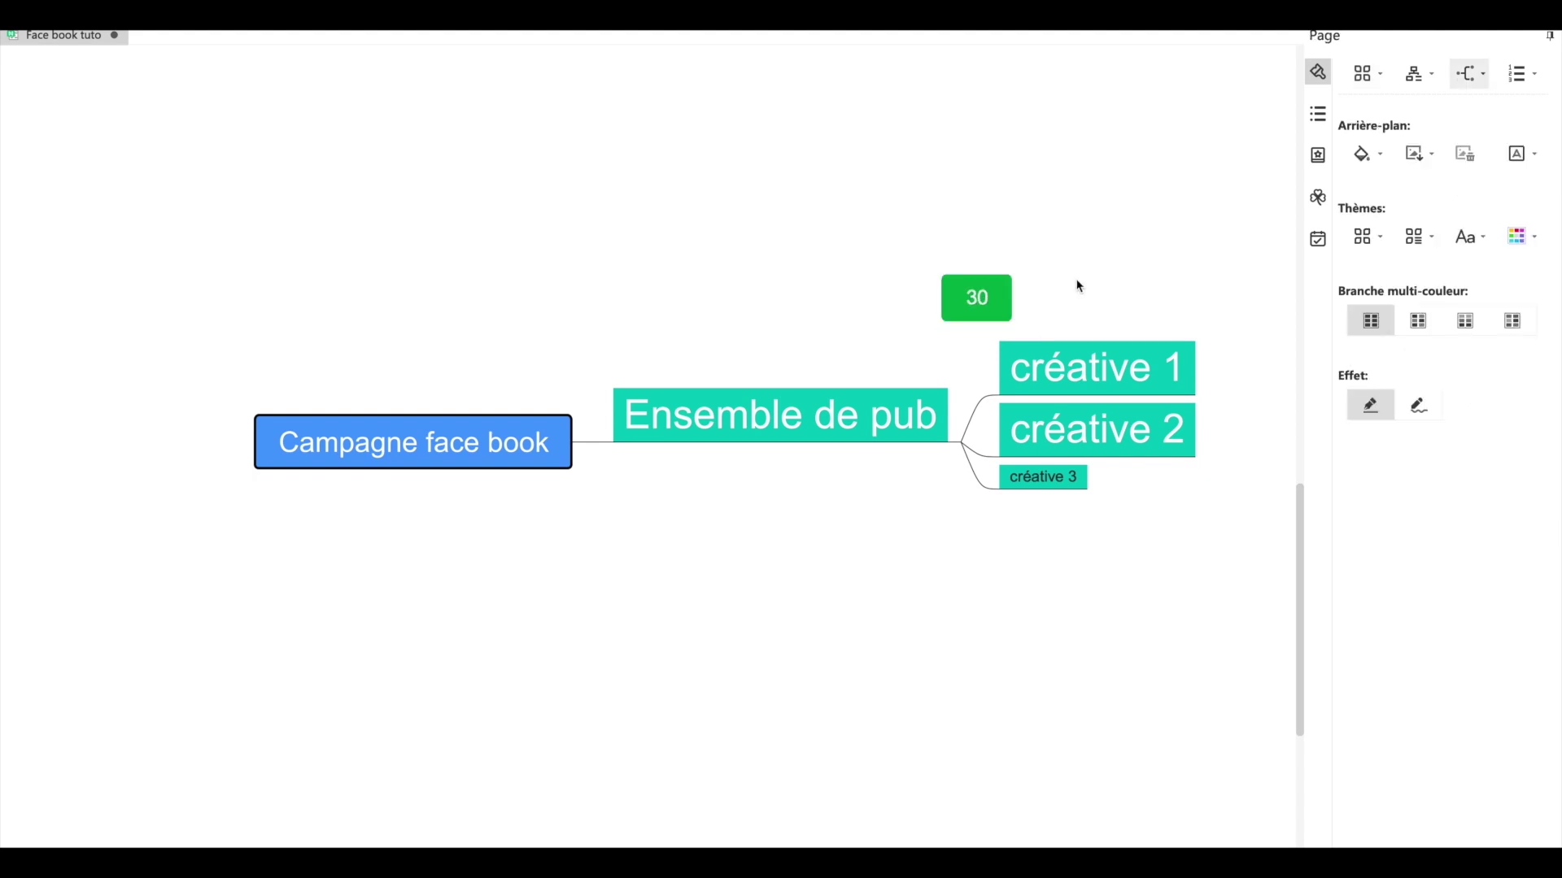
Reposition the floating "30" topic in the empty space above créative 1
drag(997, 291, 1035, 265)
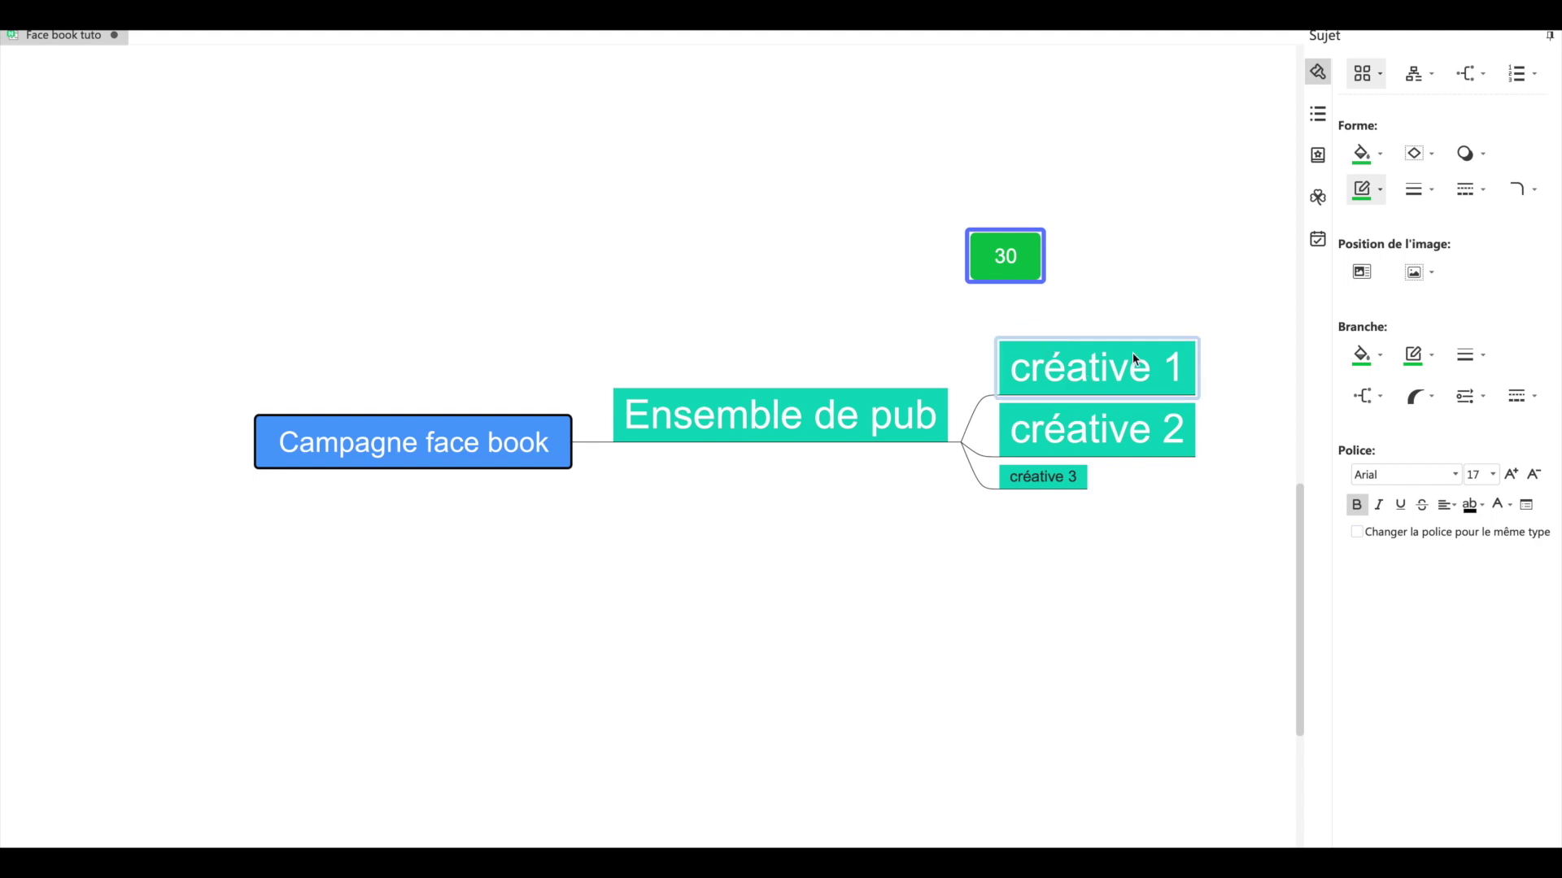
mouse_move(986, 241)
mouse_down()
mouse_move(1031, 325)
mouse_move(989, 251)
mouse_up()
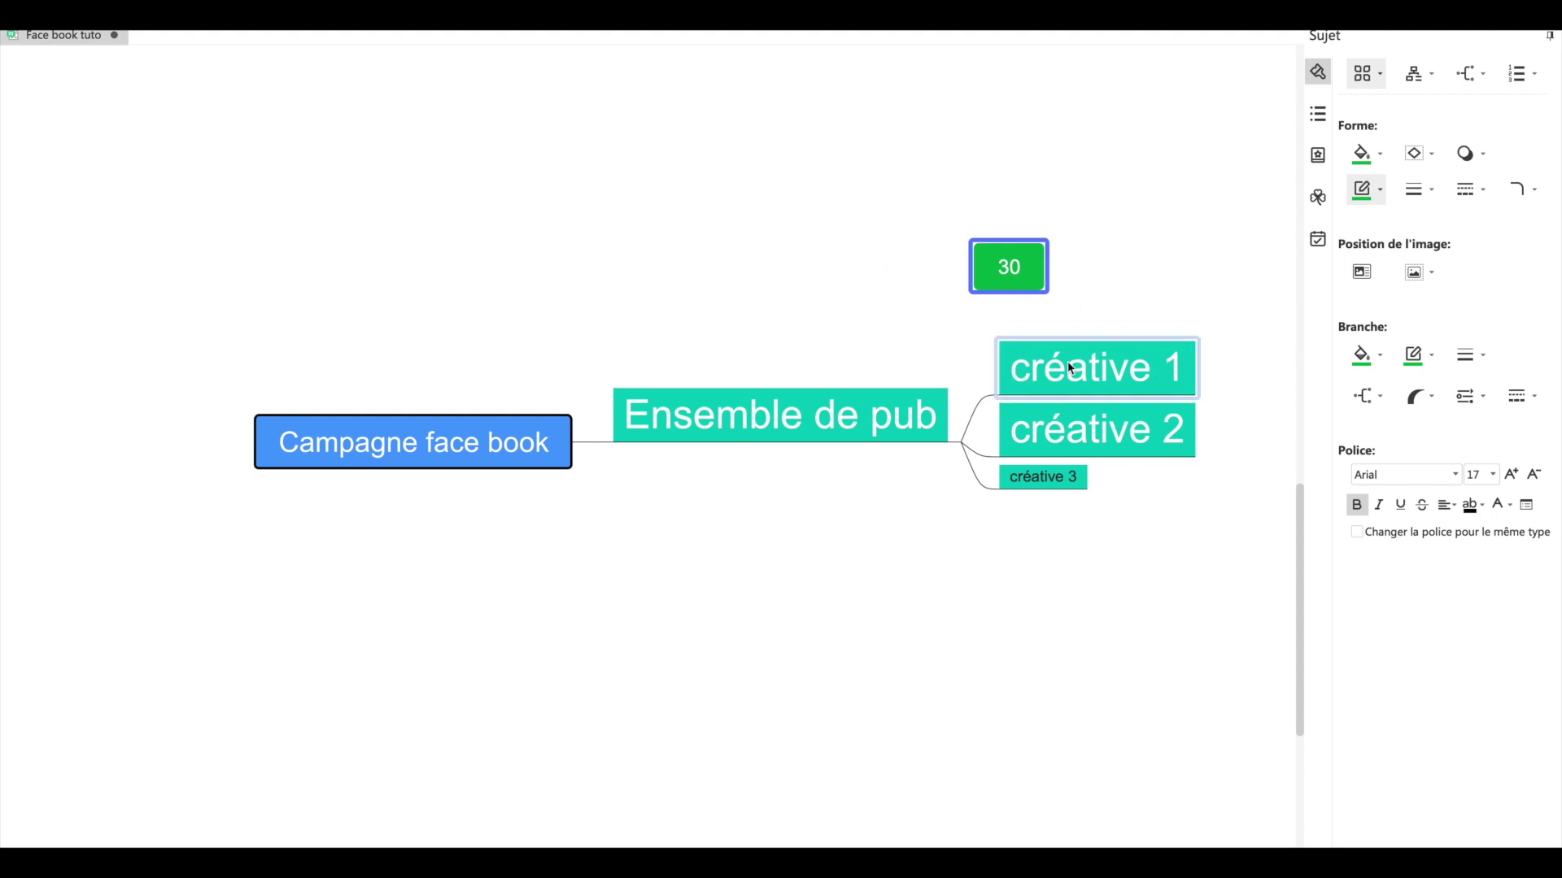
click(1023, 269)
drag(1023, 268, 981, 262)
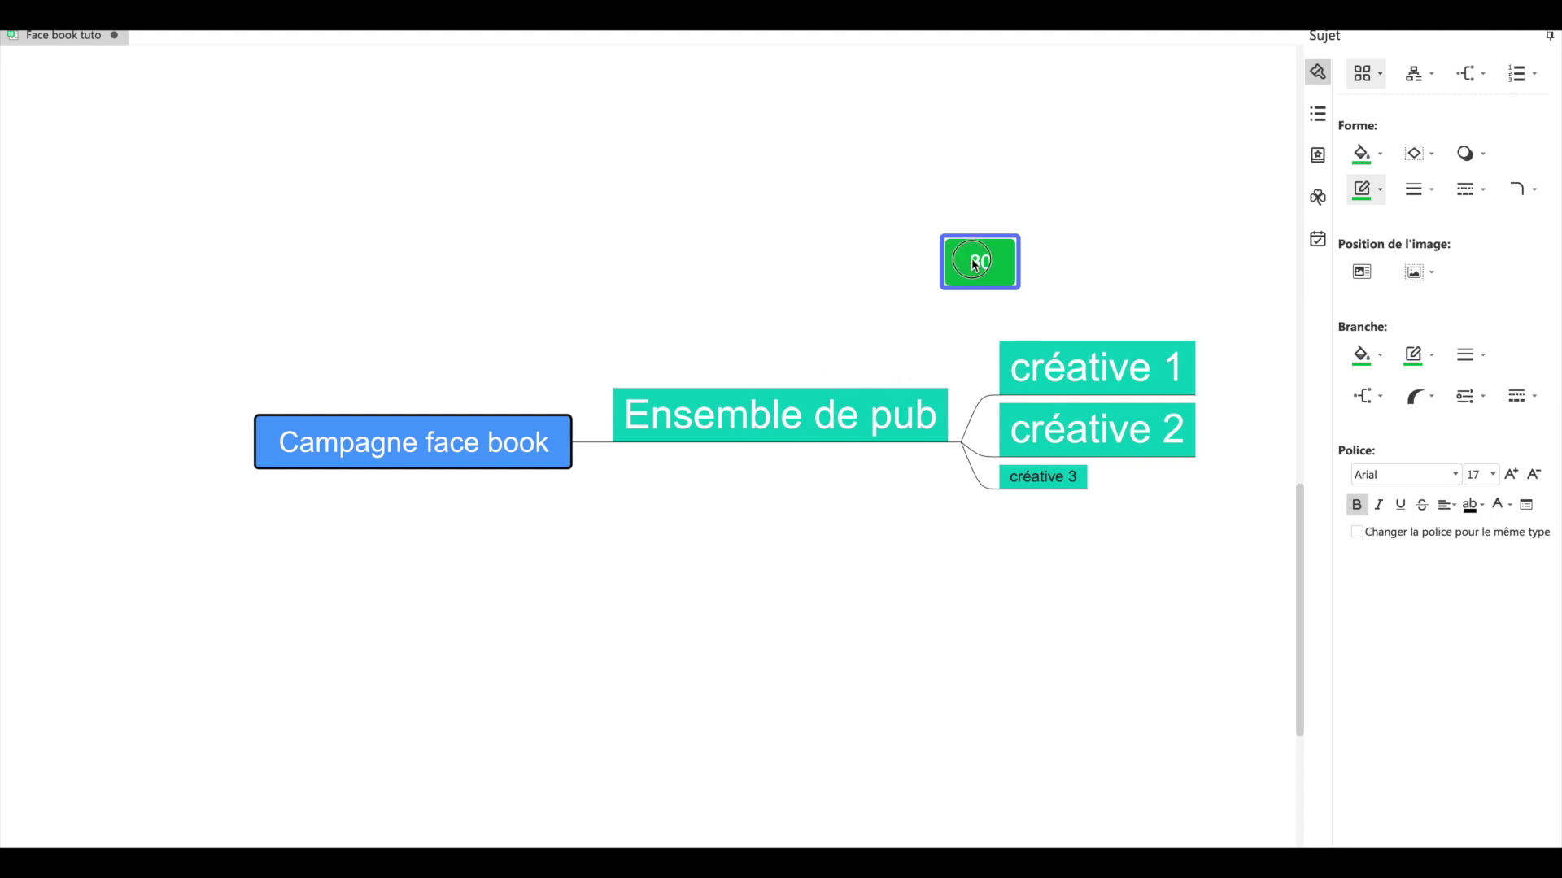
drag(983, 261, 991, 266)
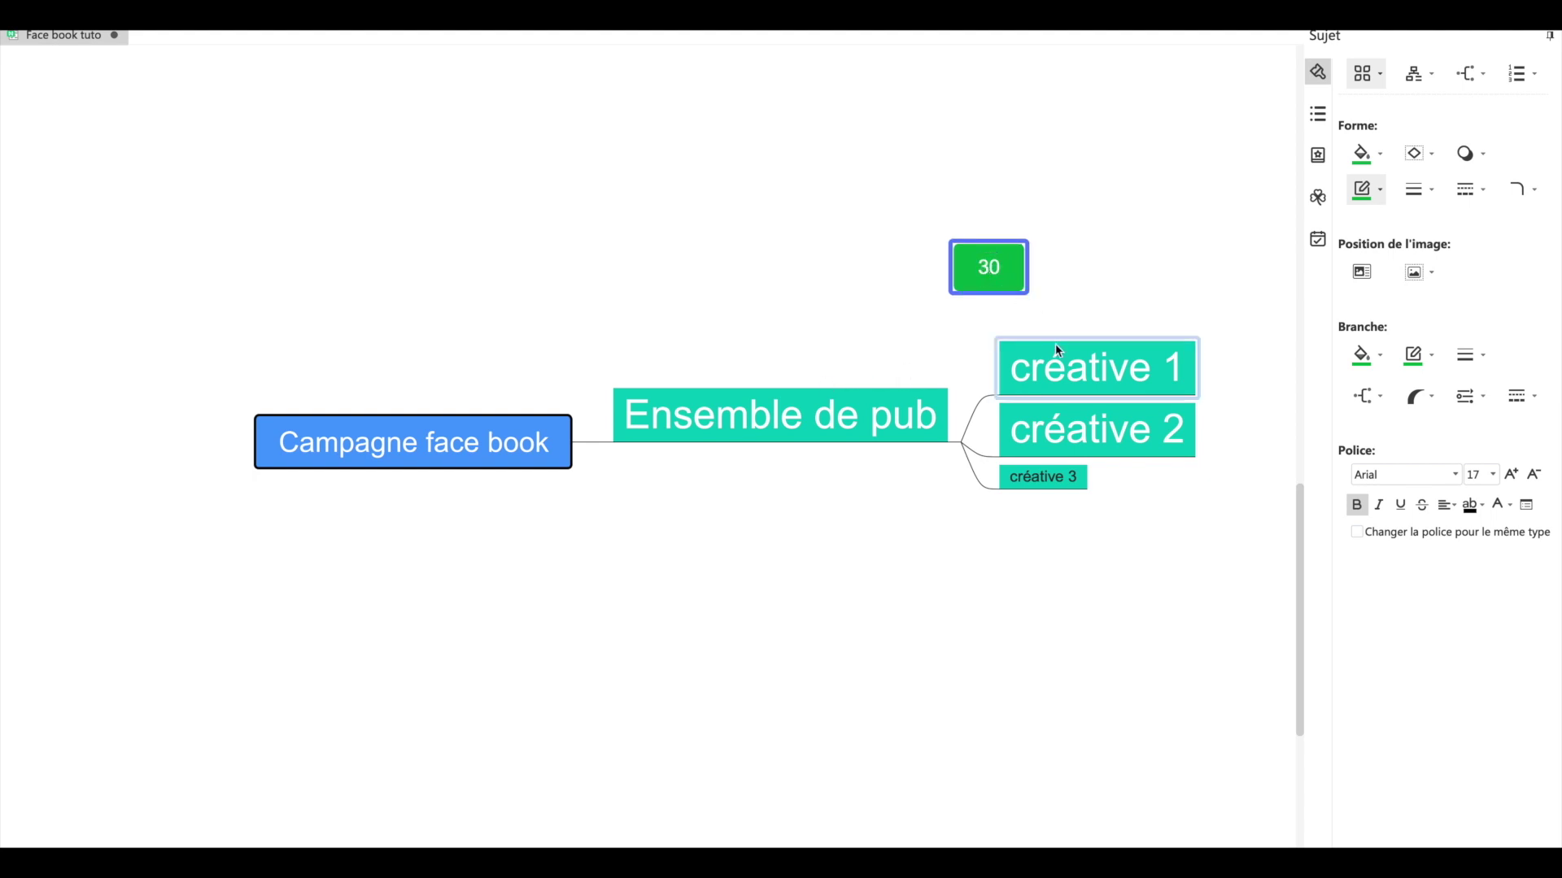
Add a floating topic beside créative 2 and label it "10"
double_click(1197, 511)
drag(1187, 519, 1256, 427)
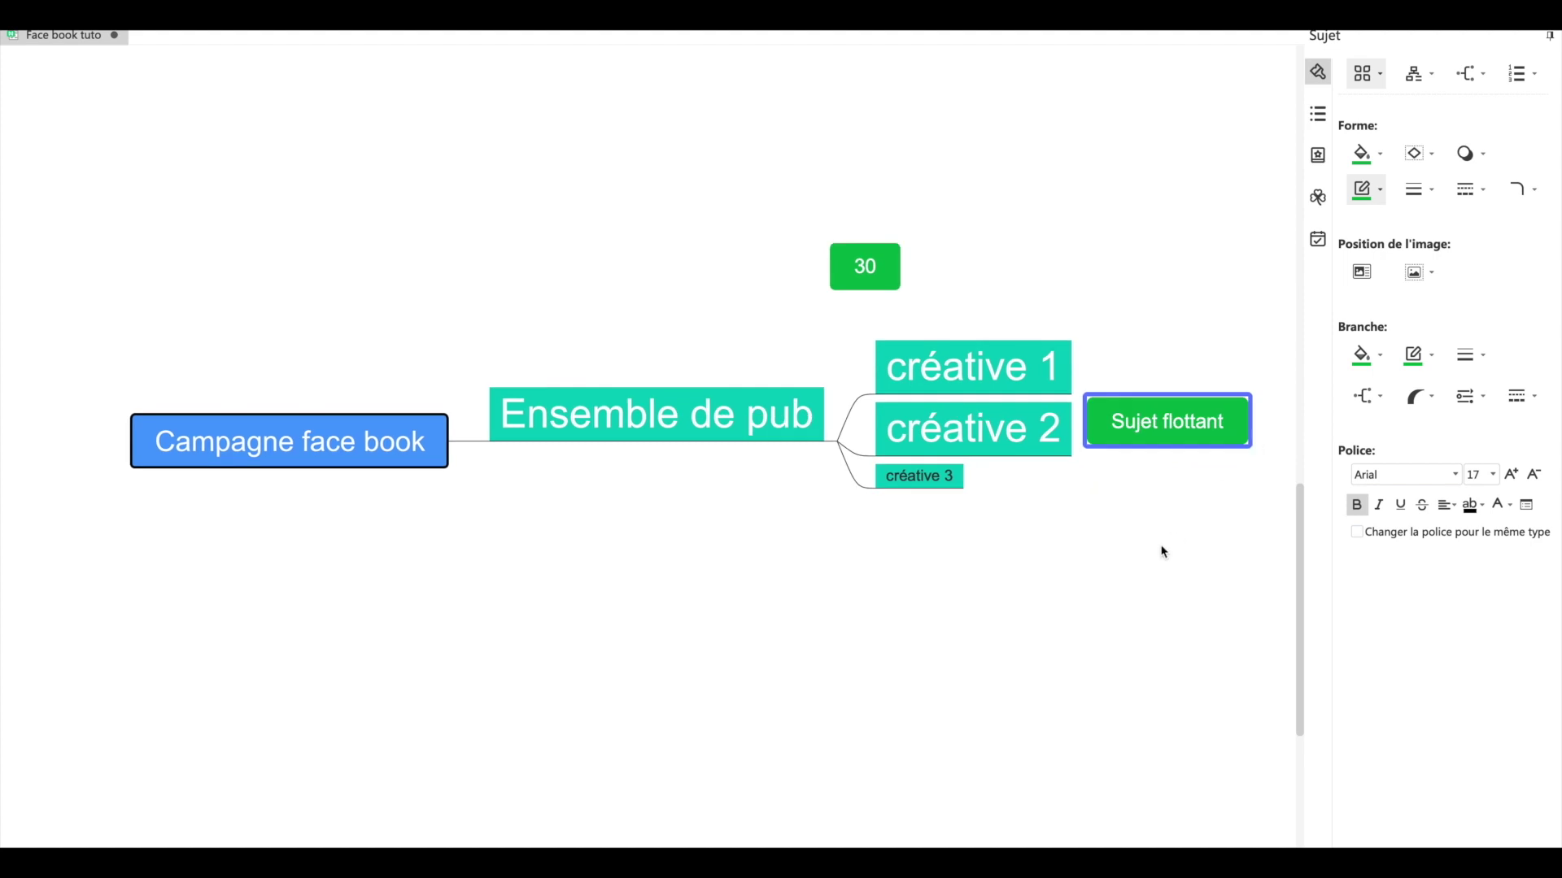
double_click(1157, 423)
key(ctrl+a)
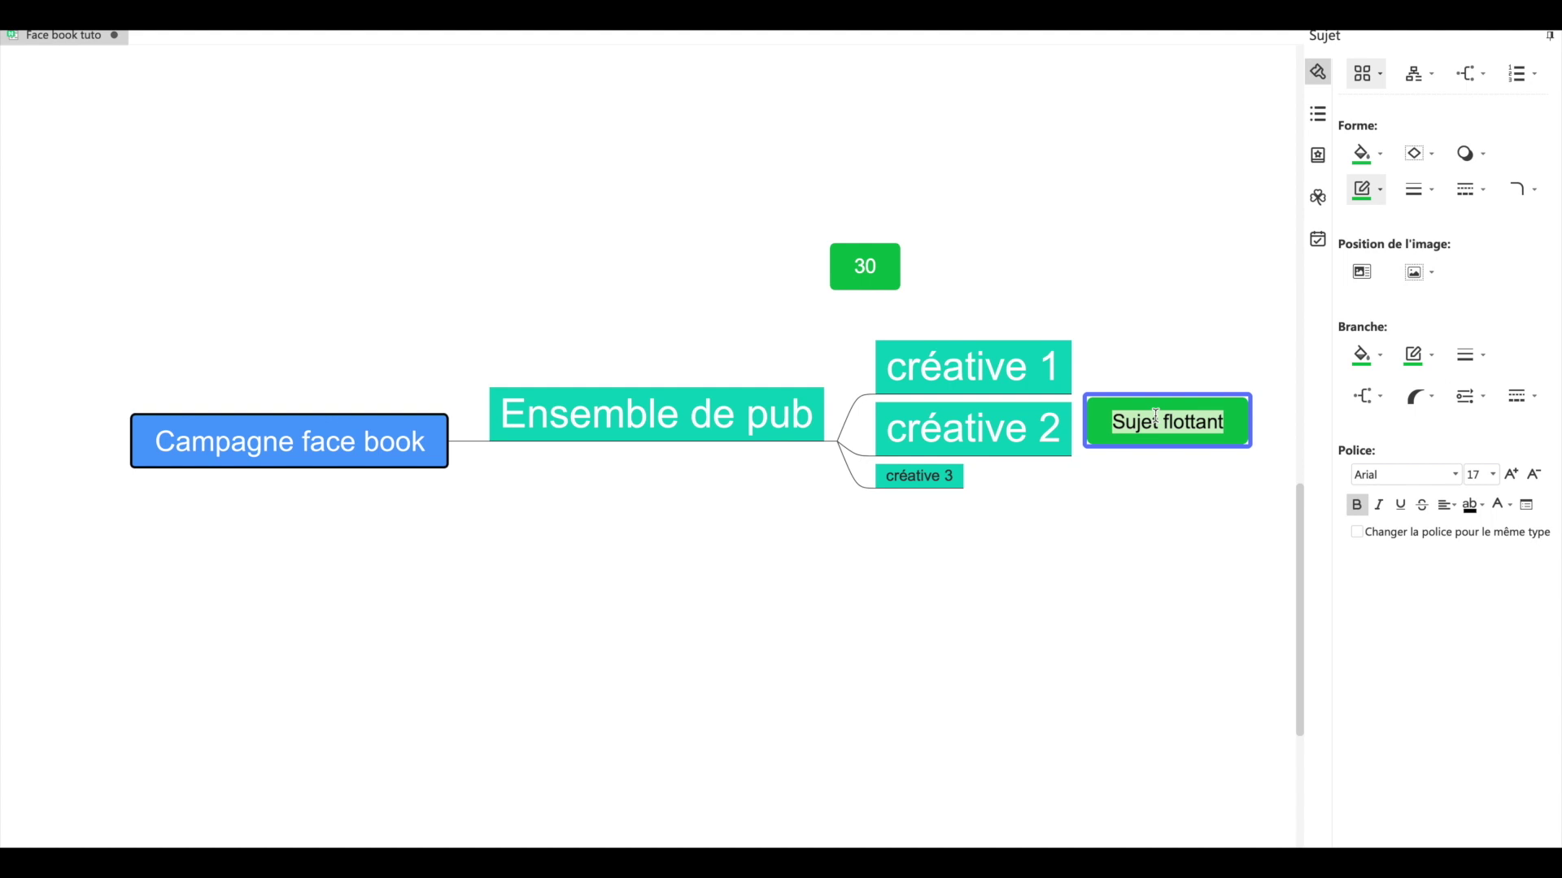
text(10)
click(1143, 529)
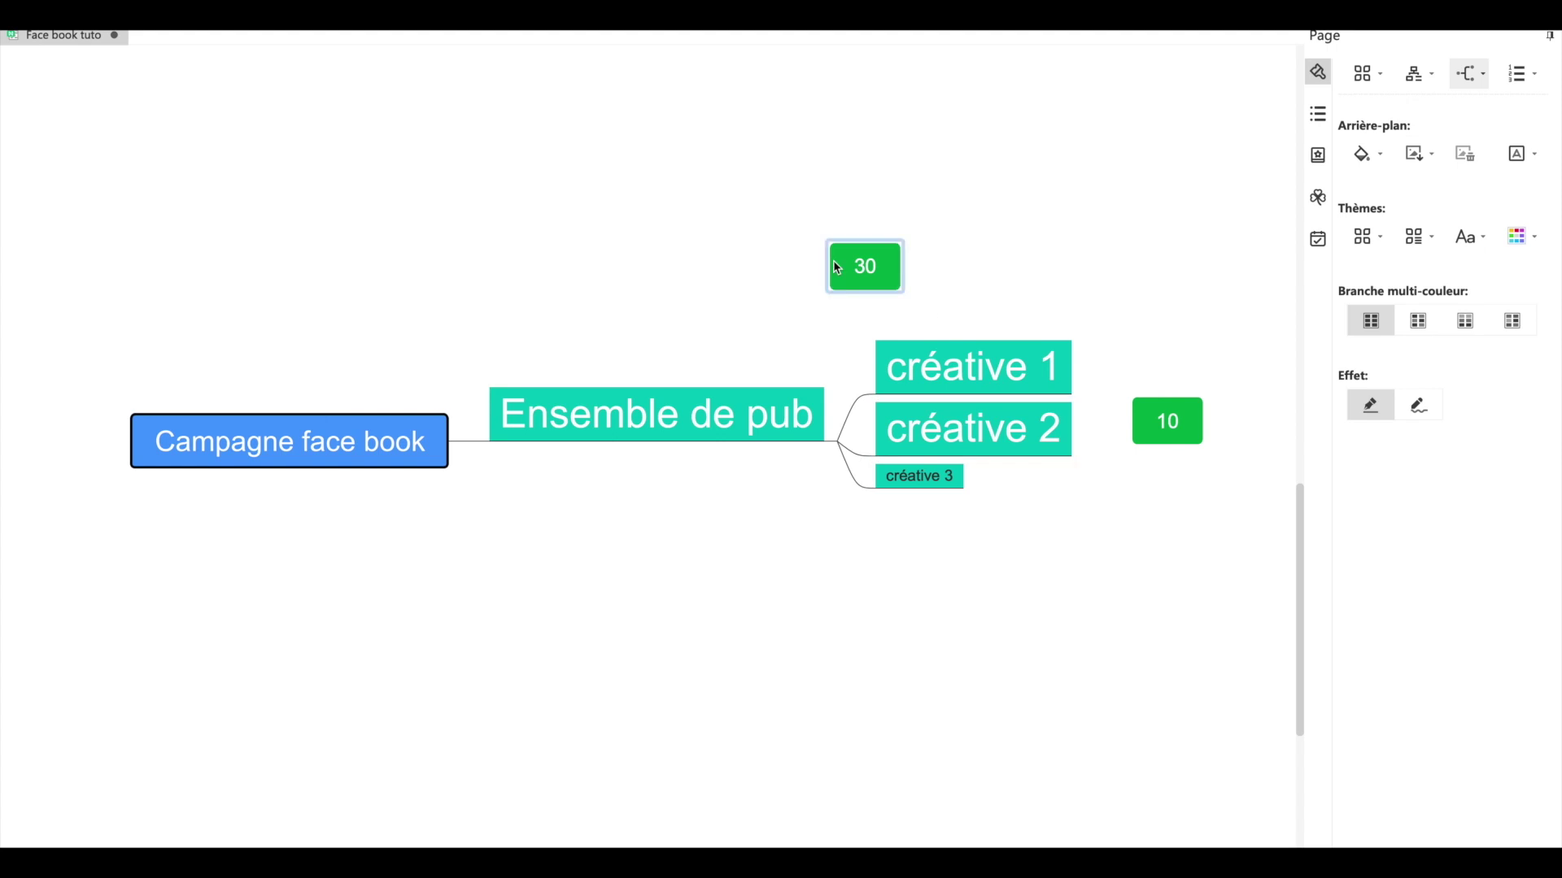
Add a second floating topic labelled "10" and place it just below créative 3
double_click(1119, 521)
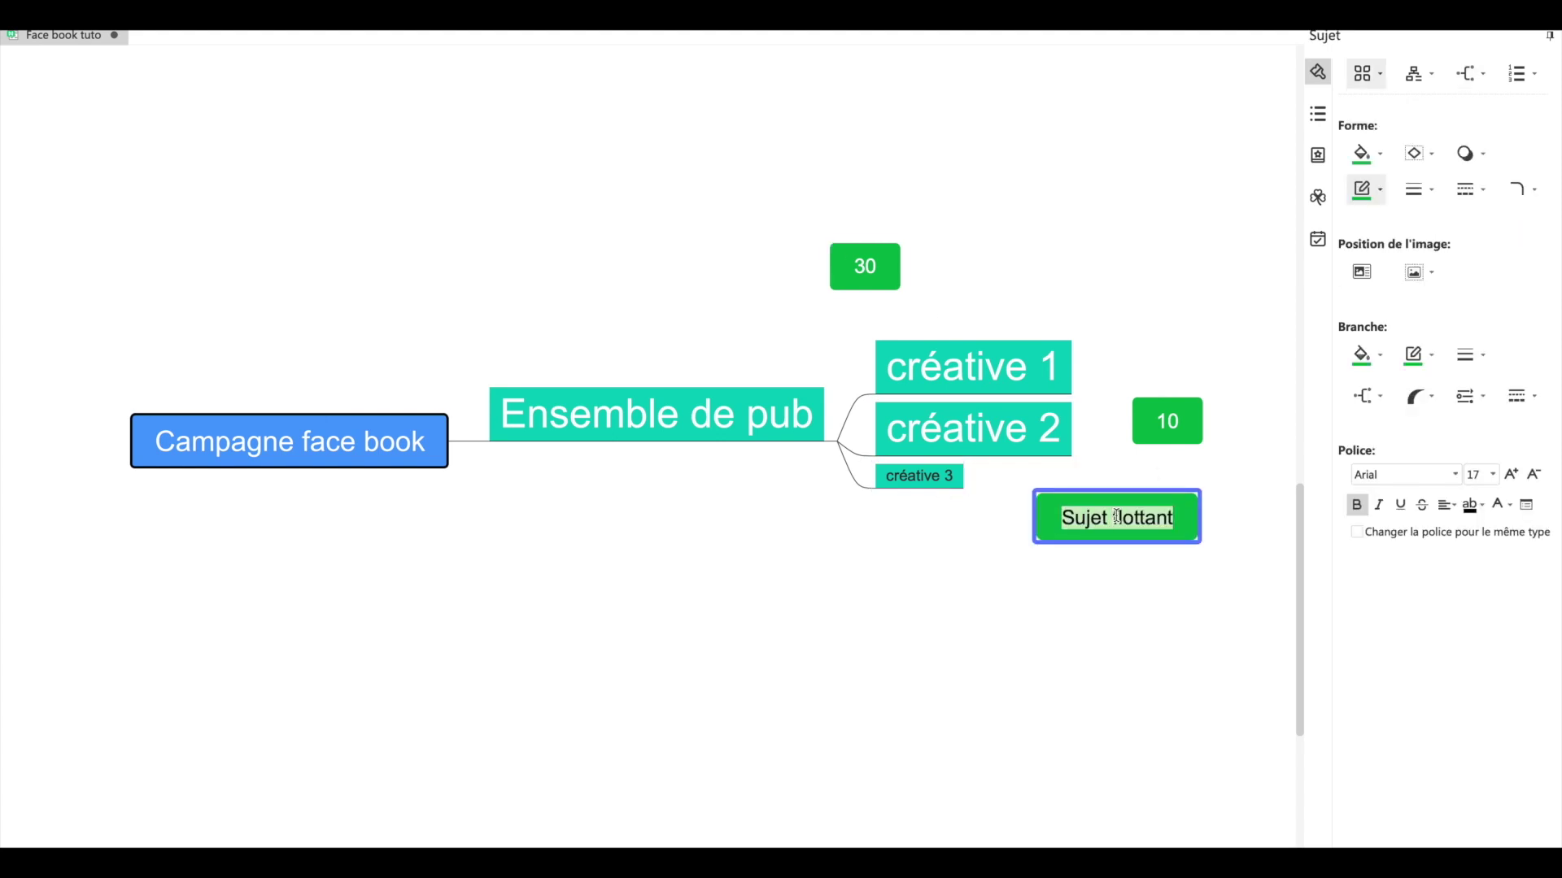
text(10)
drag(1115, 517, 982, 518)
Attach the floating topics as subtopics: one "10" to créative 2, the other "10" to créative 3, and "30" to créative 1
drag(1166, 422, 1132, 439)
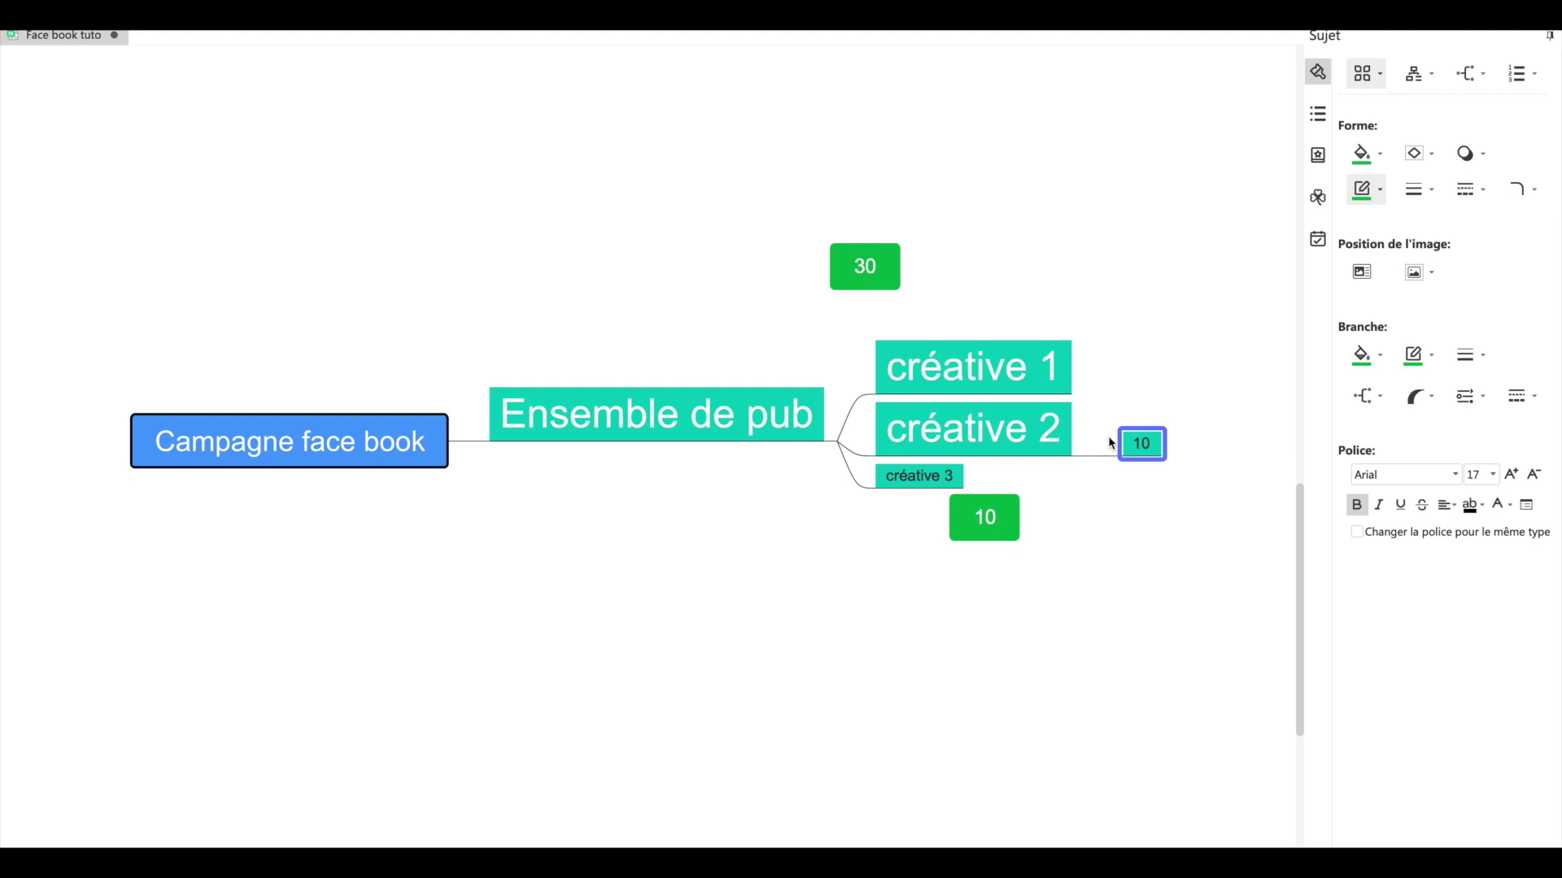
drag(1012, 508, 1030, 478)
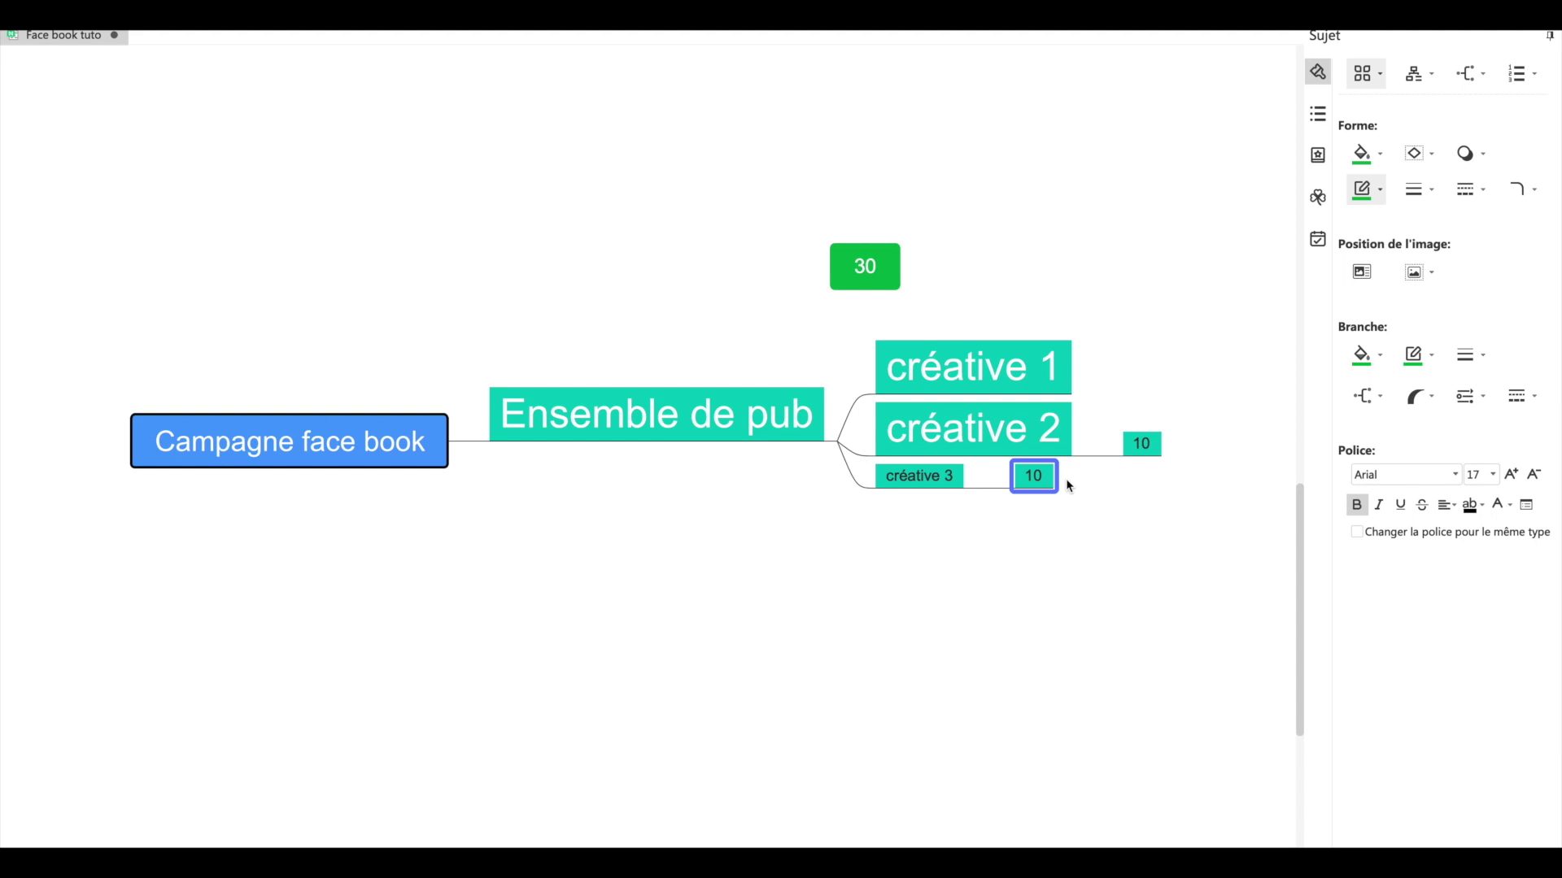
drag(895, 278, 1121, 379)
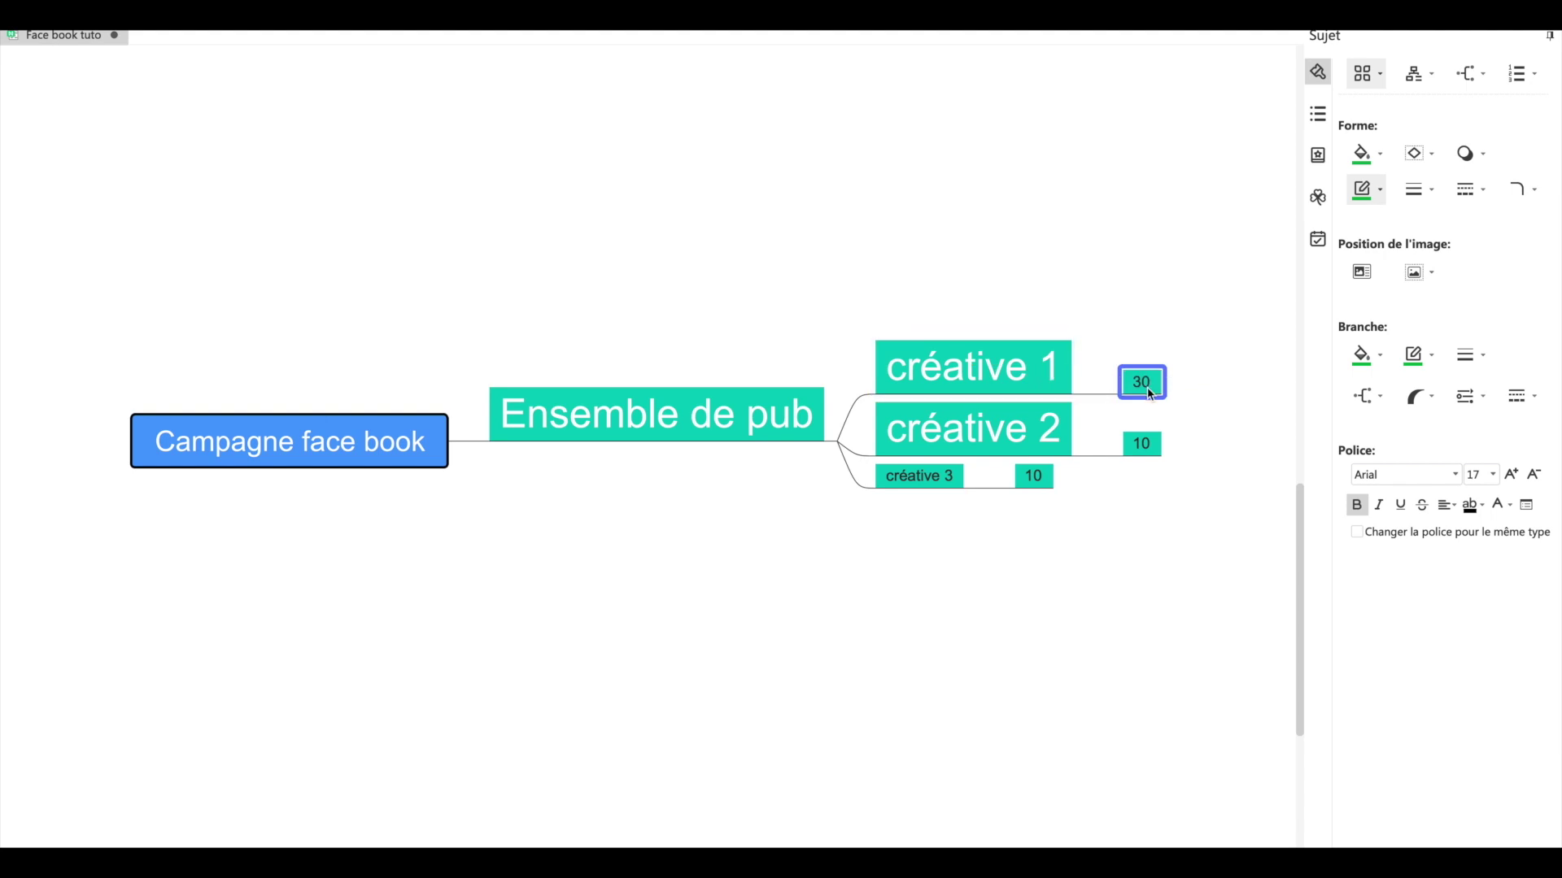
Add a floating topic labelled "CBO" above the Ensemble de pub branch
double_click(857, 257)
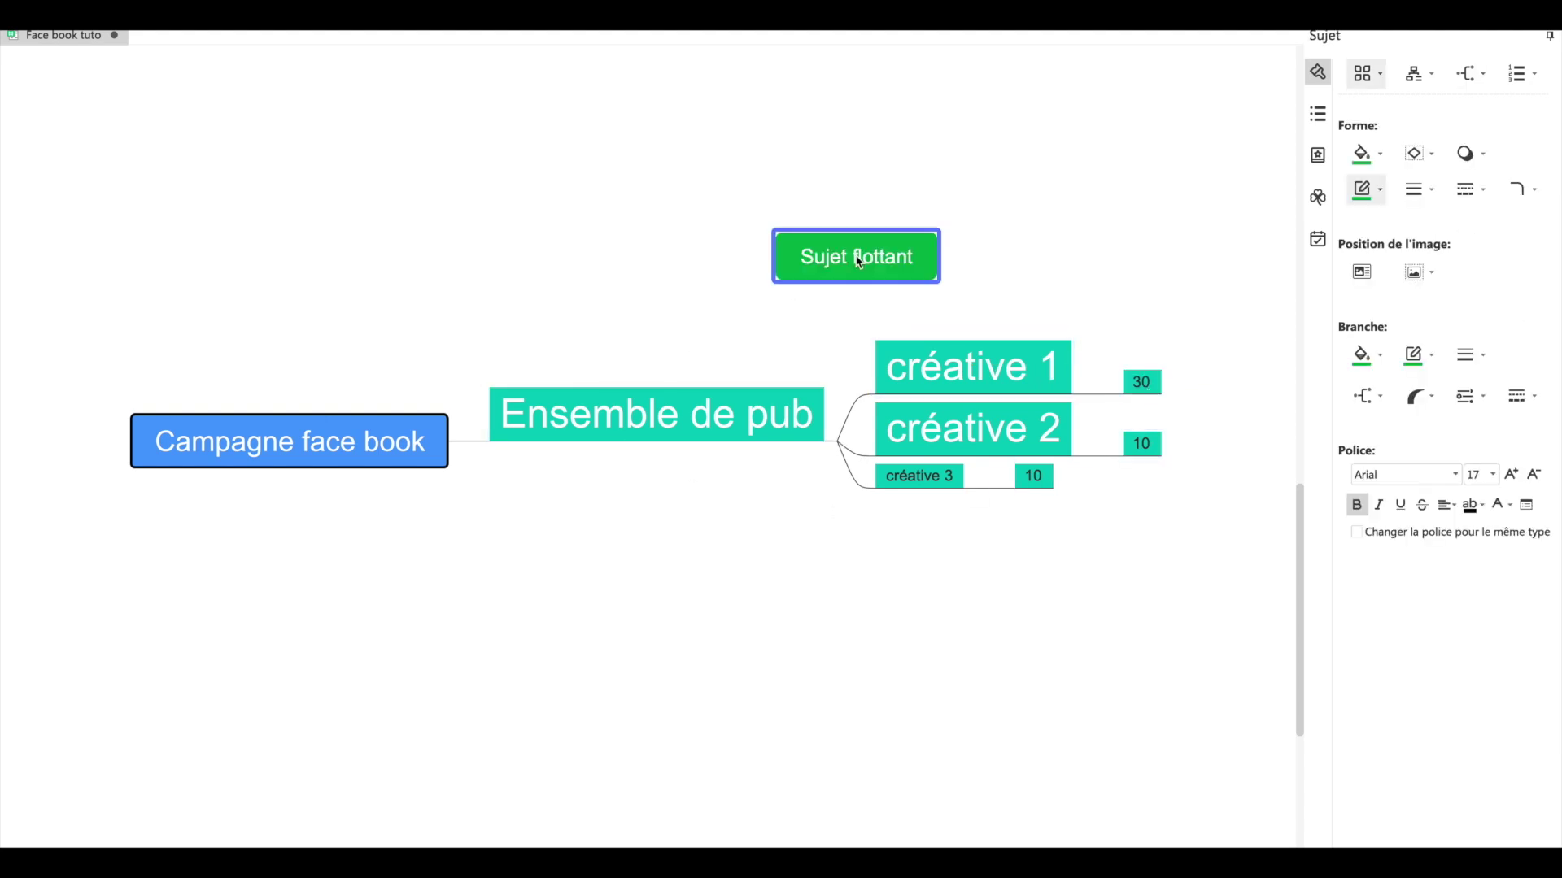
text(CBO)
click(694, 264)
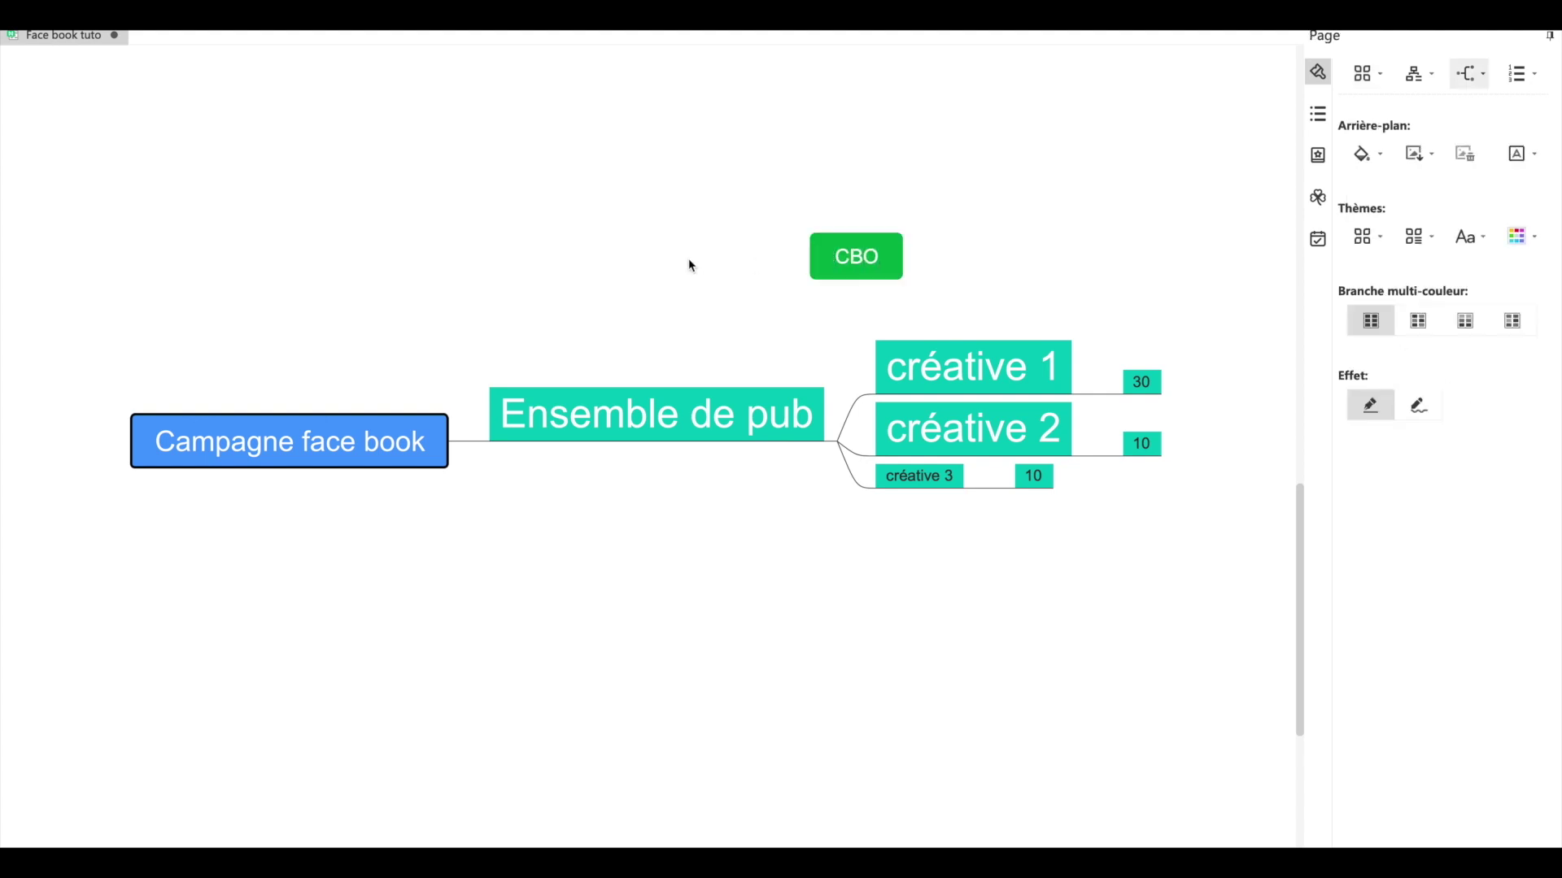
Move the CBO topic above Campagne face book, keeping it floating and detached from the Ensemble de pub branch
drag(856, 257, 707, 368)
click(781, 382)
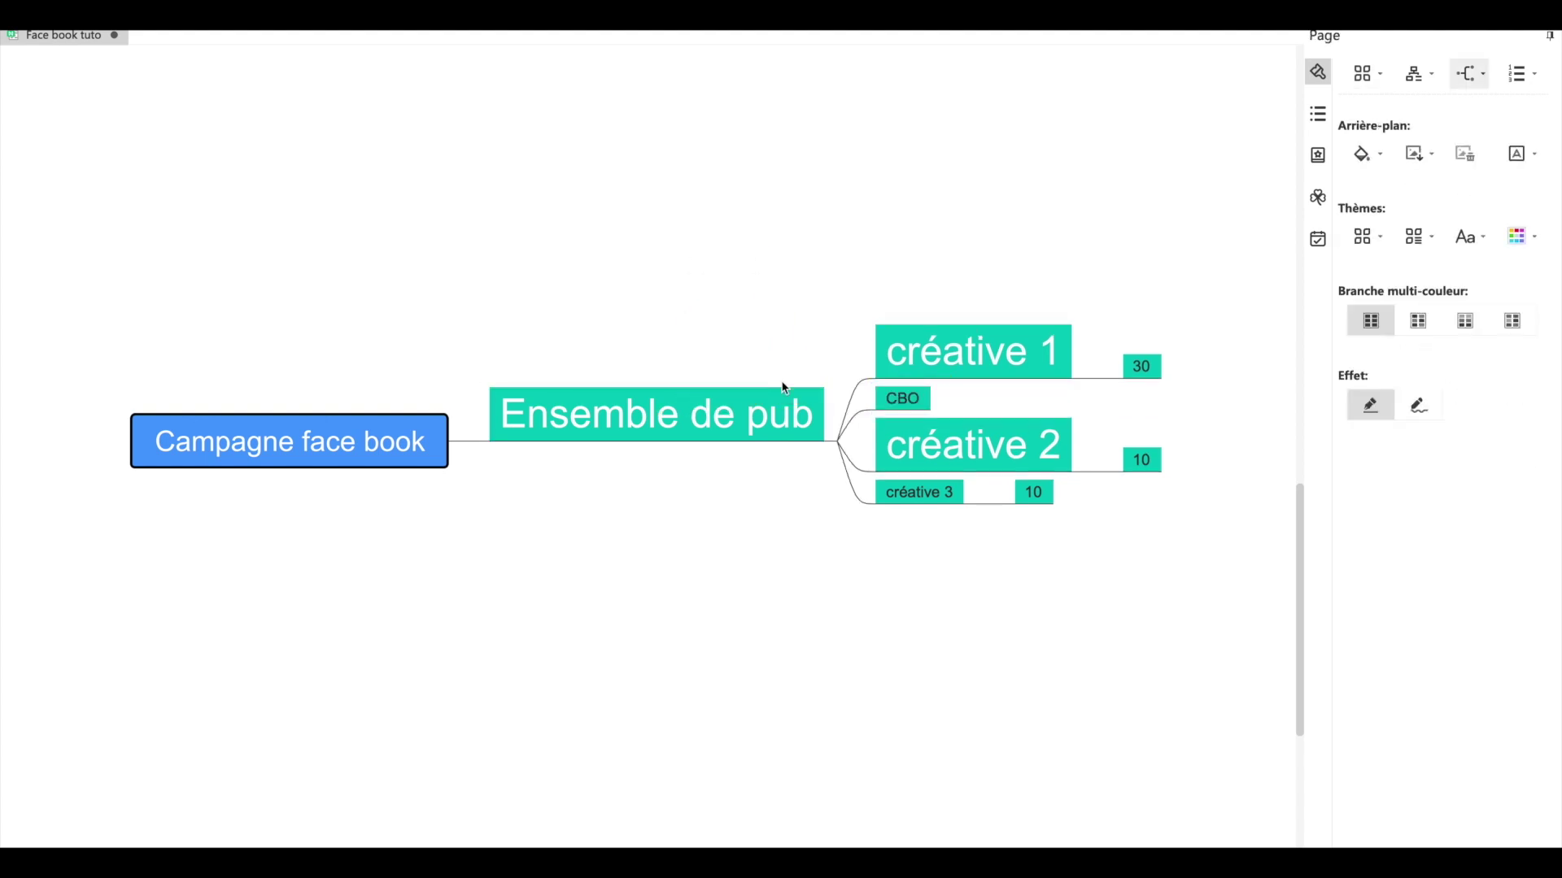
drag(919, 398, 759, 305)
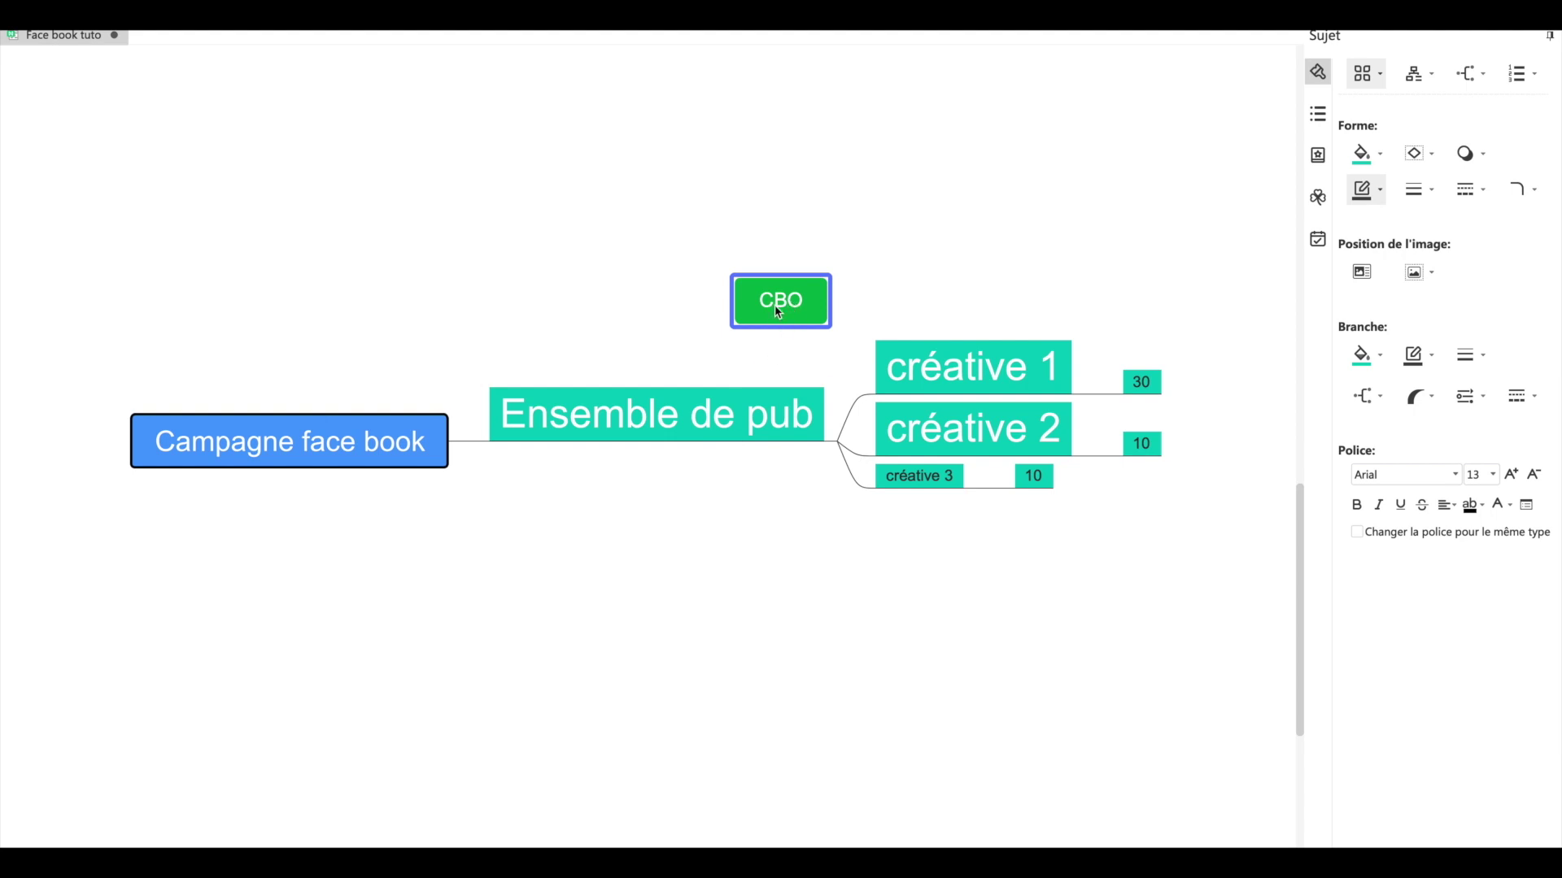
drag(779, 311, 285, 305)
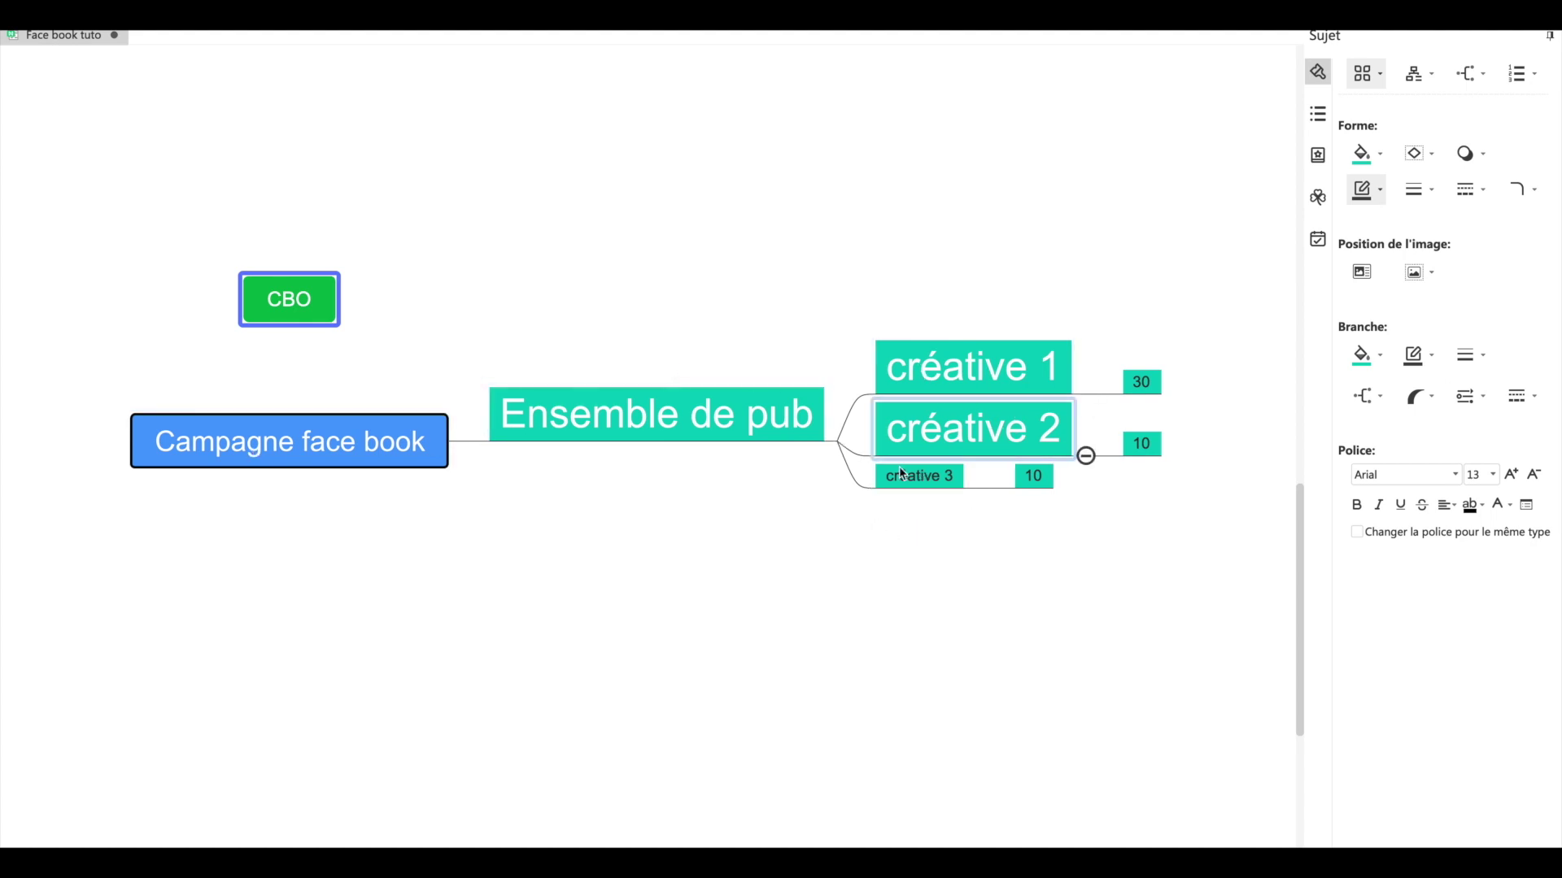
Relabel the floating CBO topic as "ABO" and move it above Ensemble de pub
double_click(289, 294)
click(314, 300)
key(BackSpace)
key(BackSpace)
key(BackSpace)
text(ABO)
drag(286, 272, 639, 278)
drag(267, 296, 619, 296)
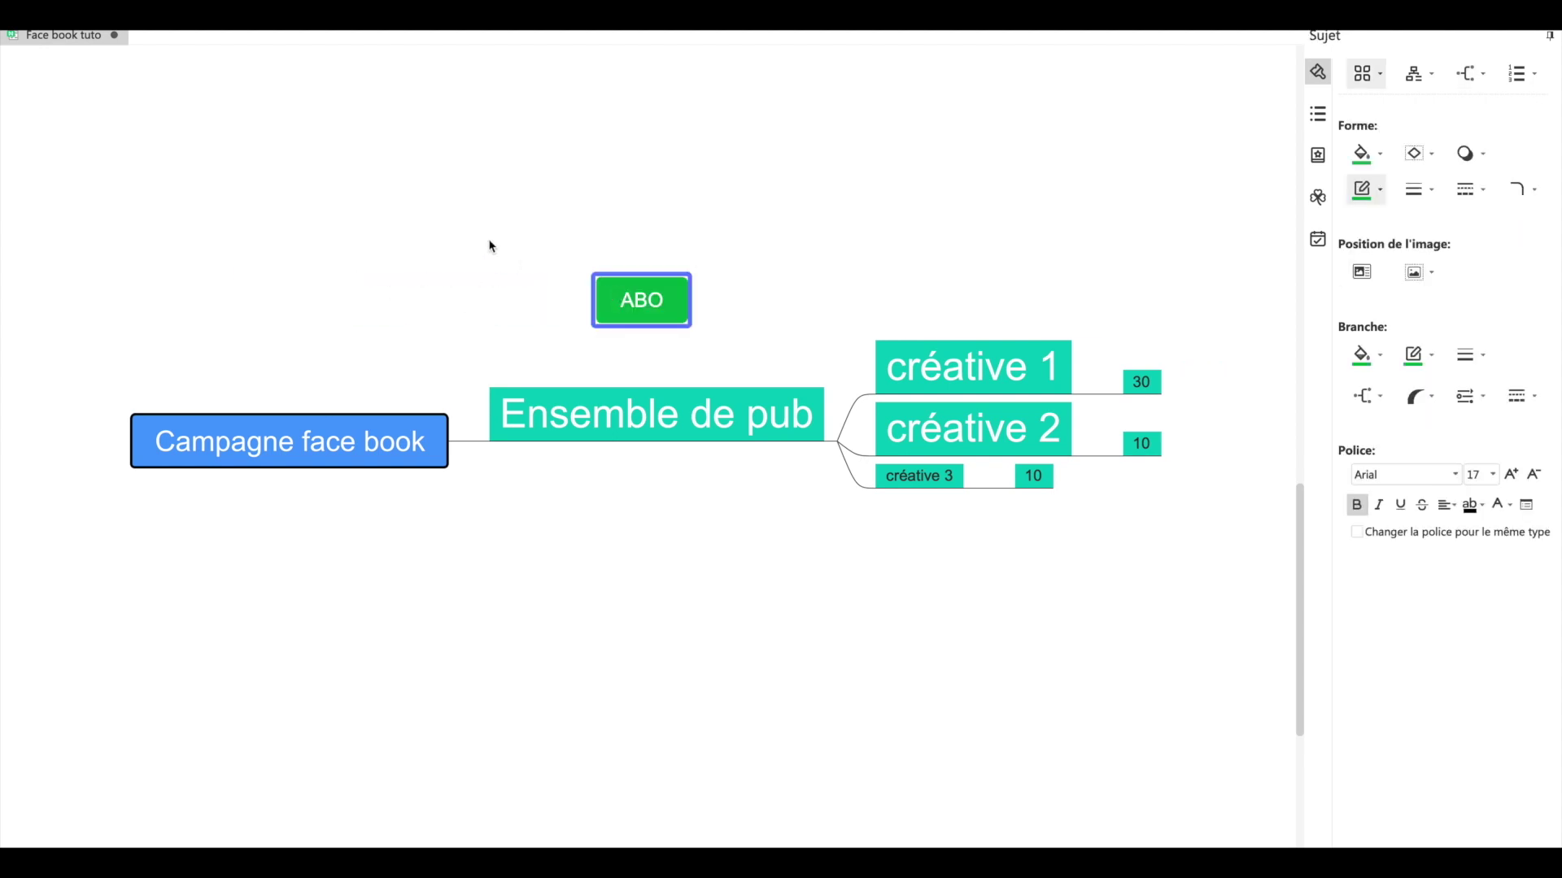
Add another floating topic with its default text and place it above and between ABO and créative 1
double_click(802, 354)
drag(827, 349, 846, 199)
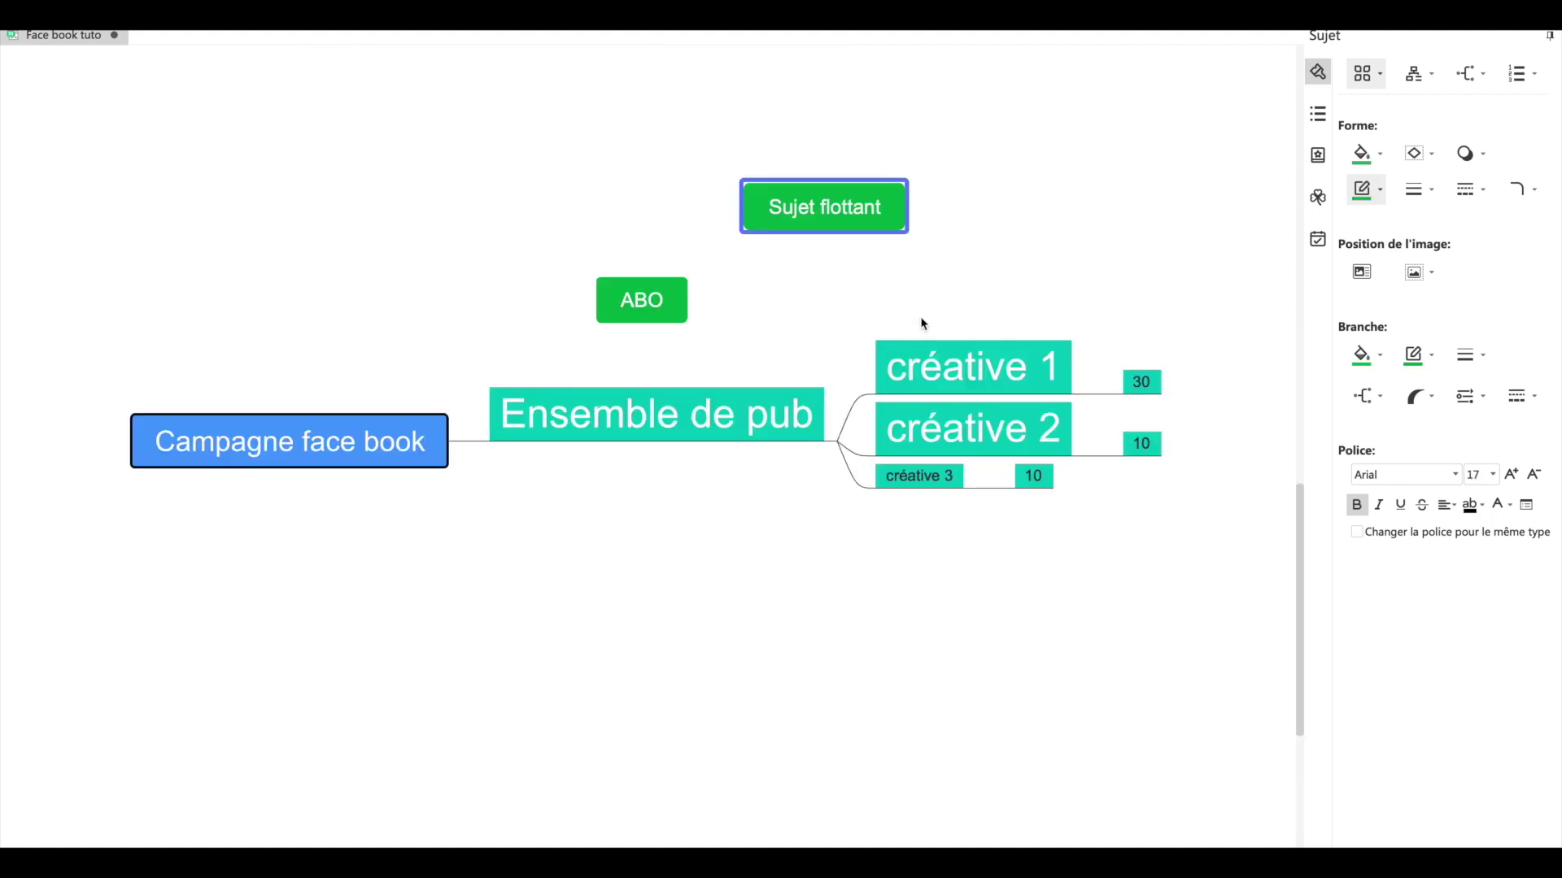
click(929, 307)
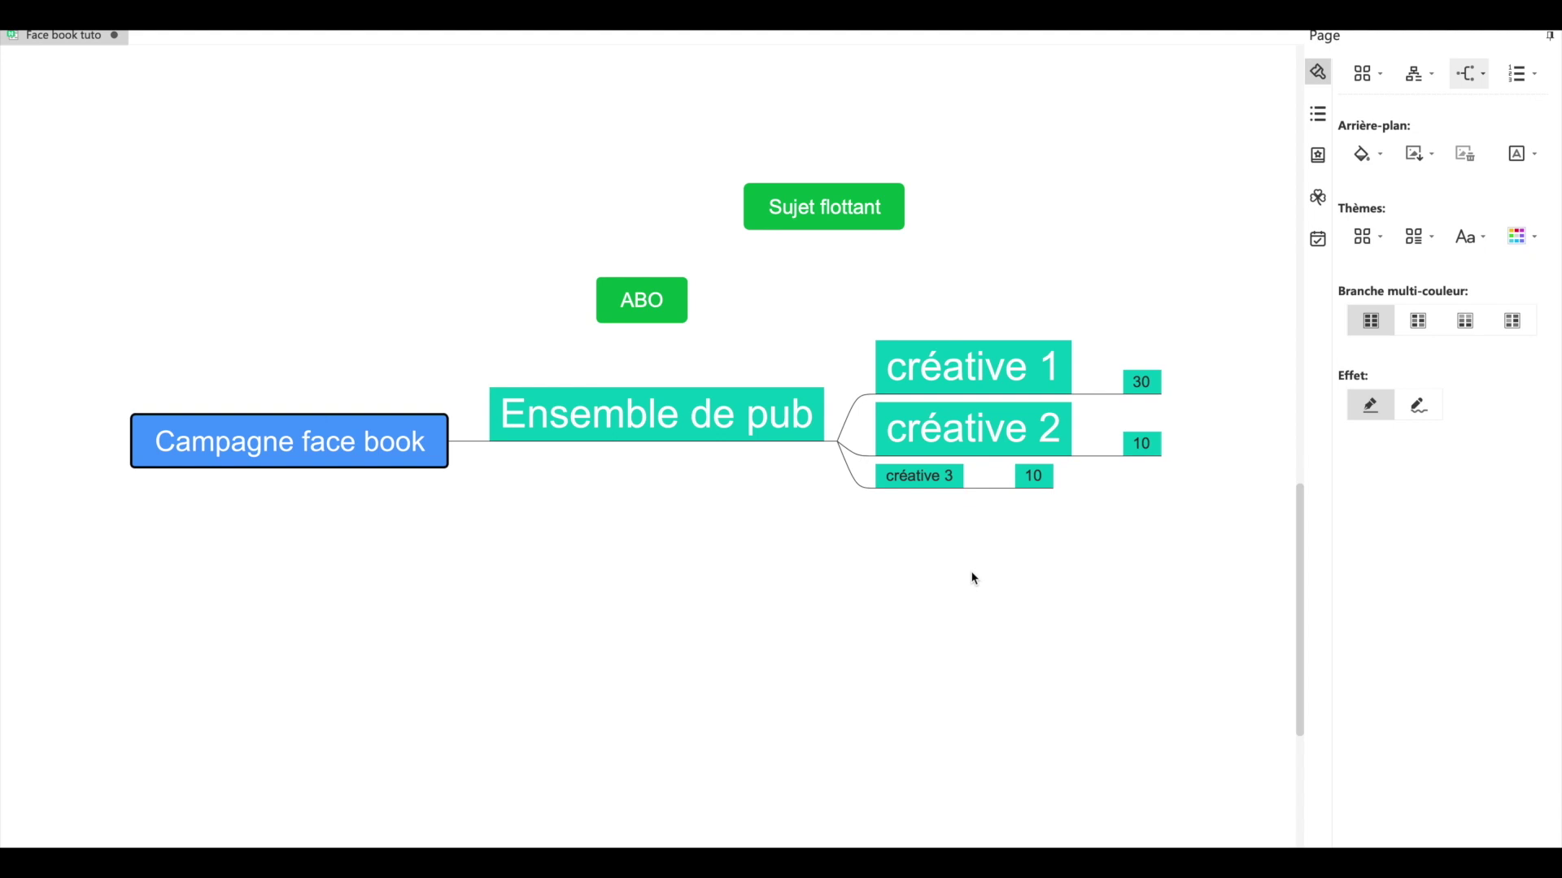
Switch to Google Chrome and turn on campaign budget optimisation for the Agence de tourisme / 10e / campaign
key(ctrl+Up)
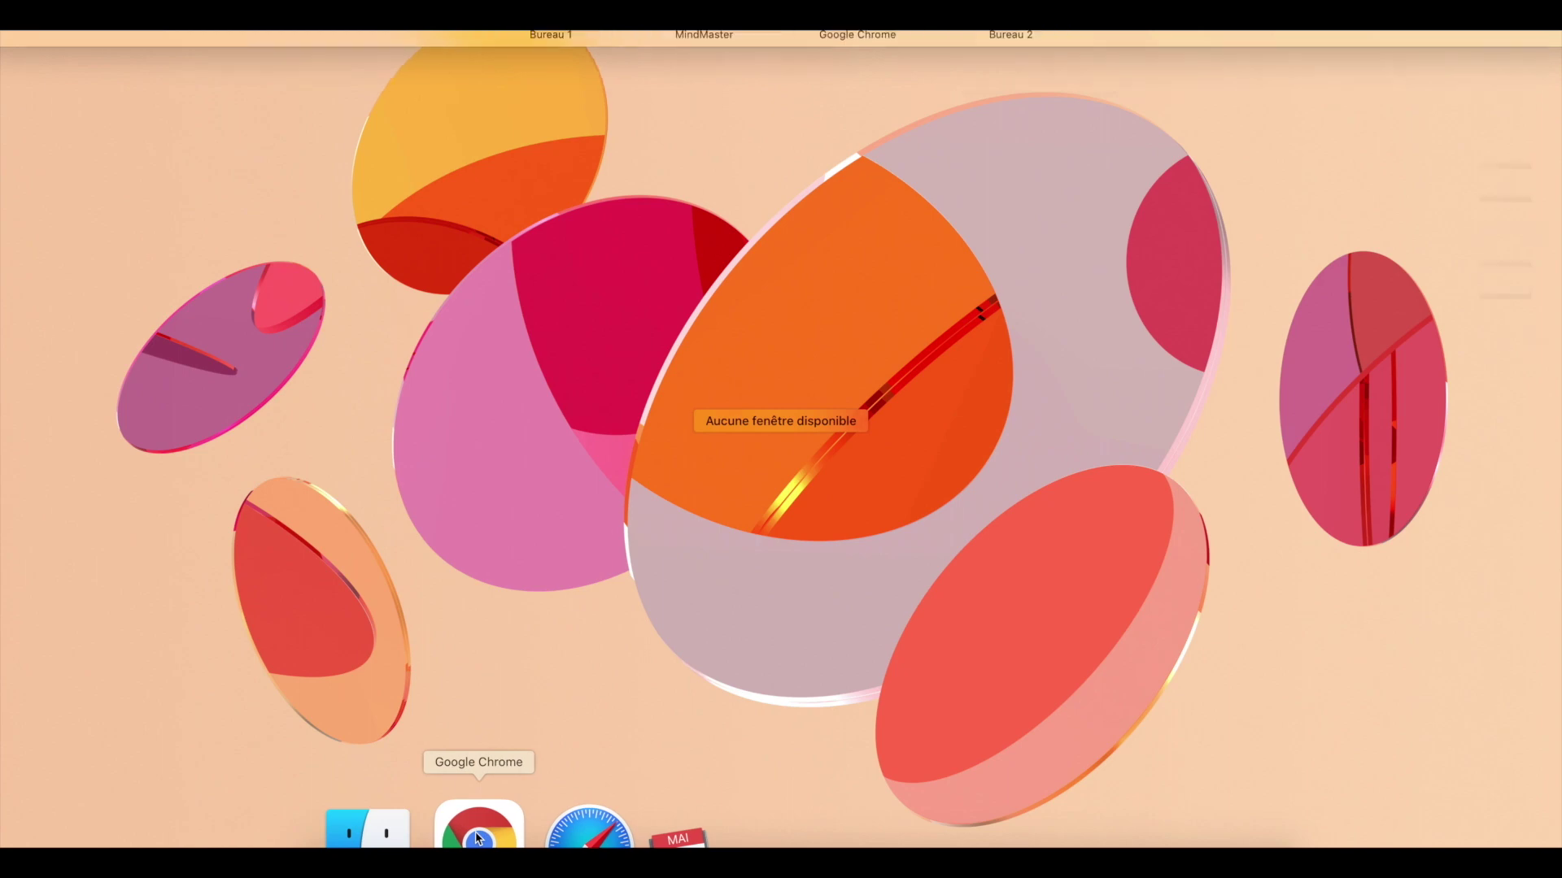
click(475, 830)
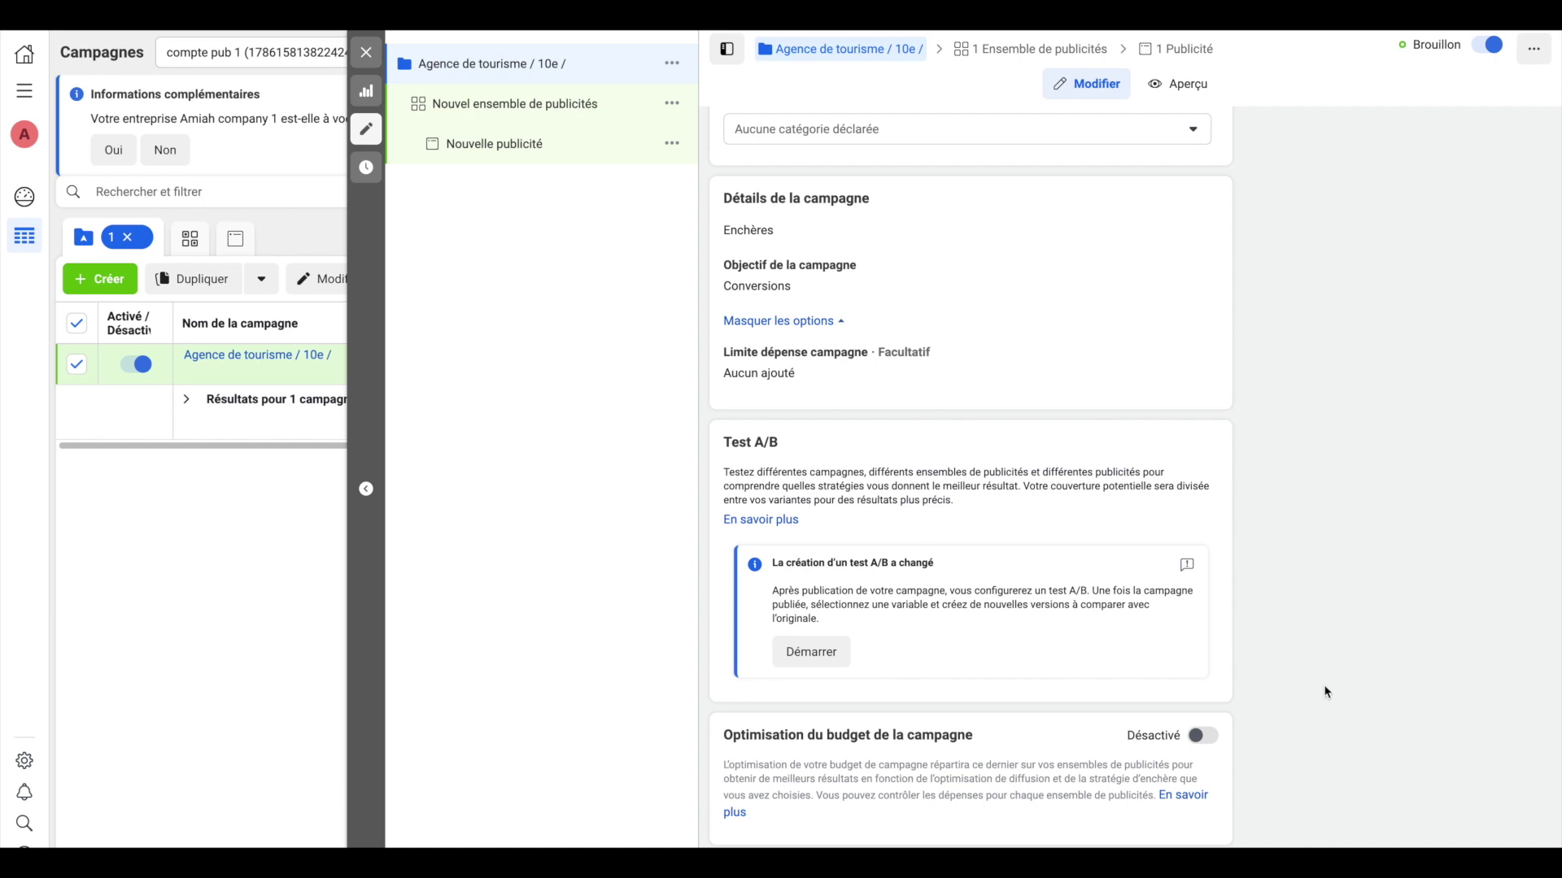
click(1197, 737)
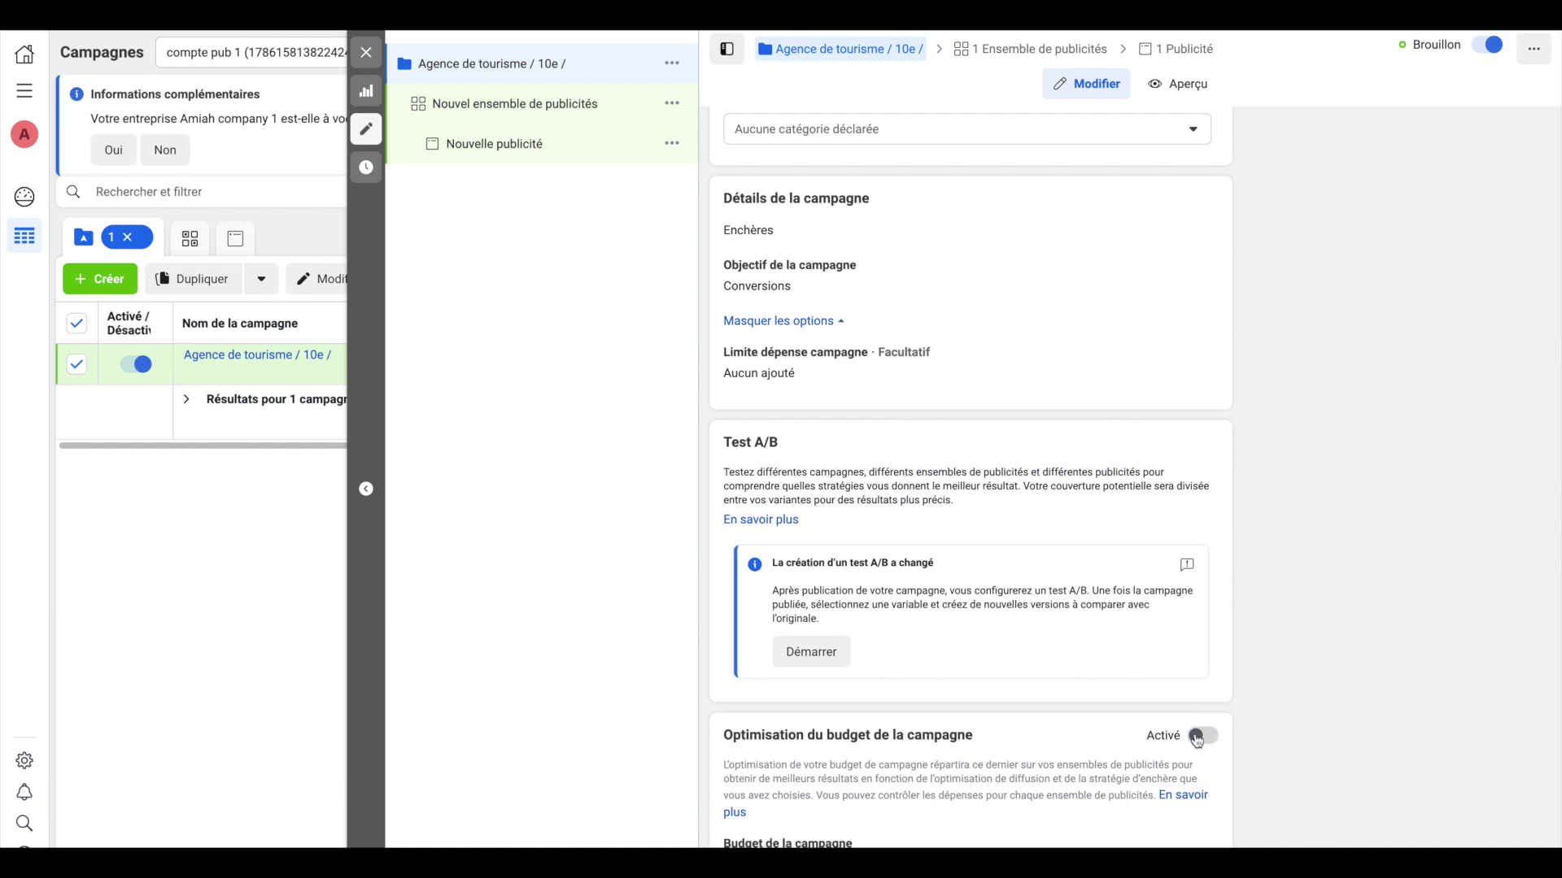
scroll(1063, 629, up, 1)
scroll(1064, 630, down, 3)
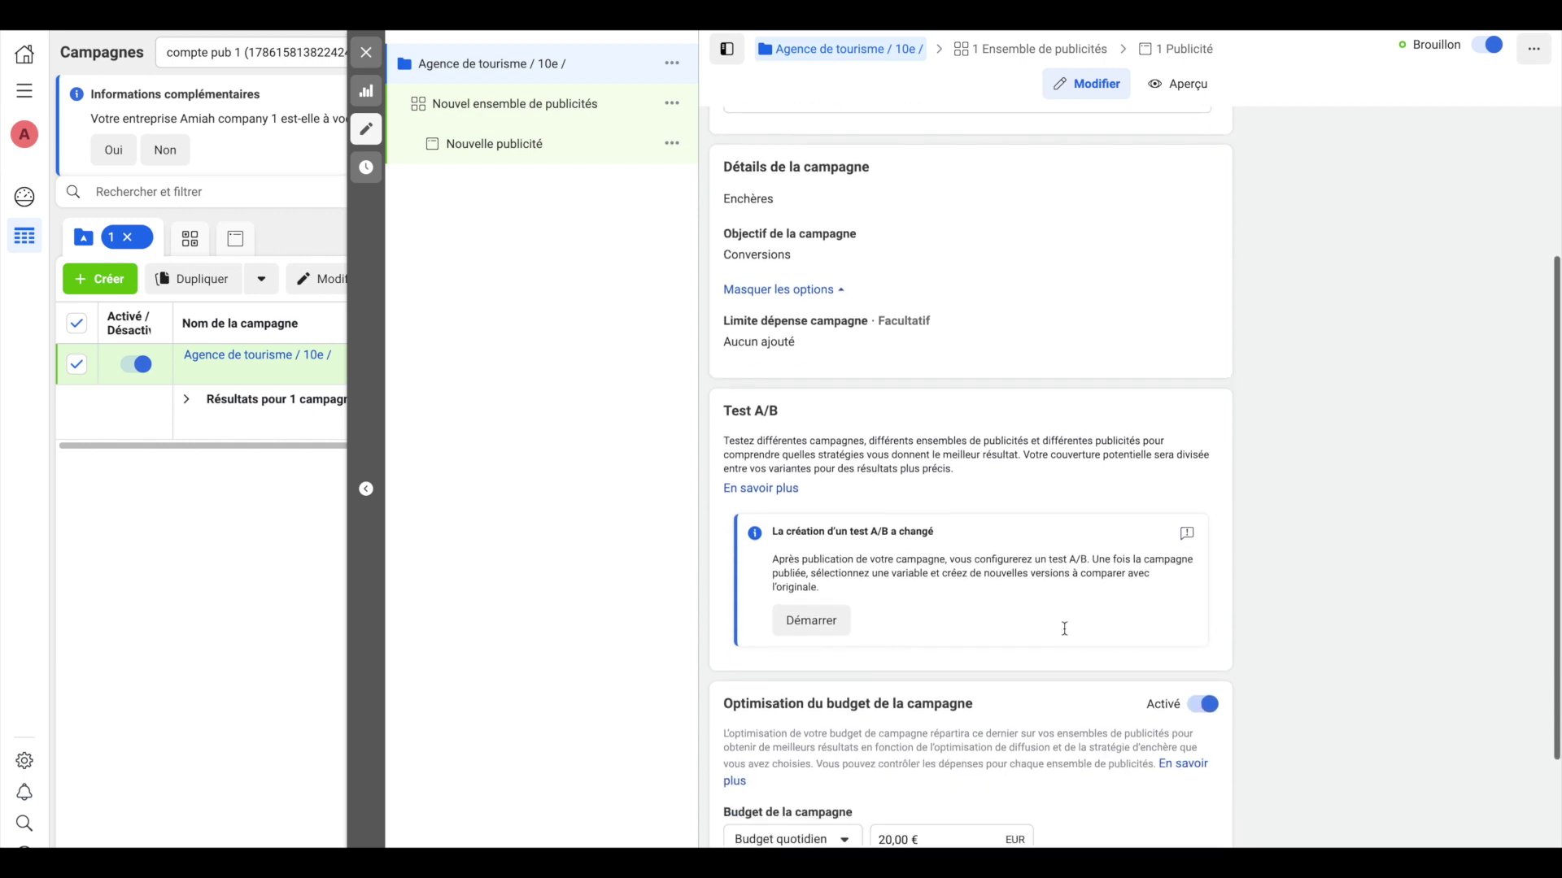
scroll(1168, 304, up, 2)
scroll(1227, 490, down, 2)
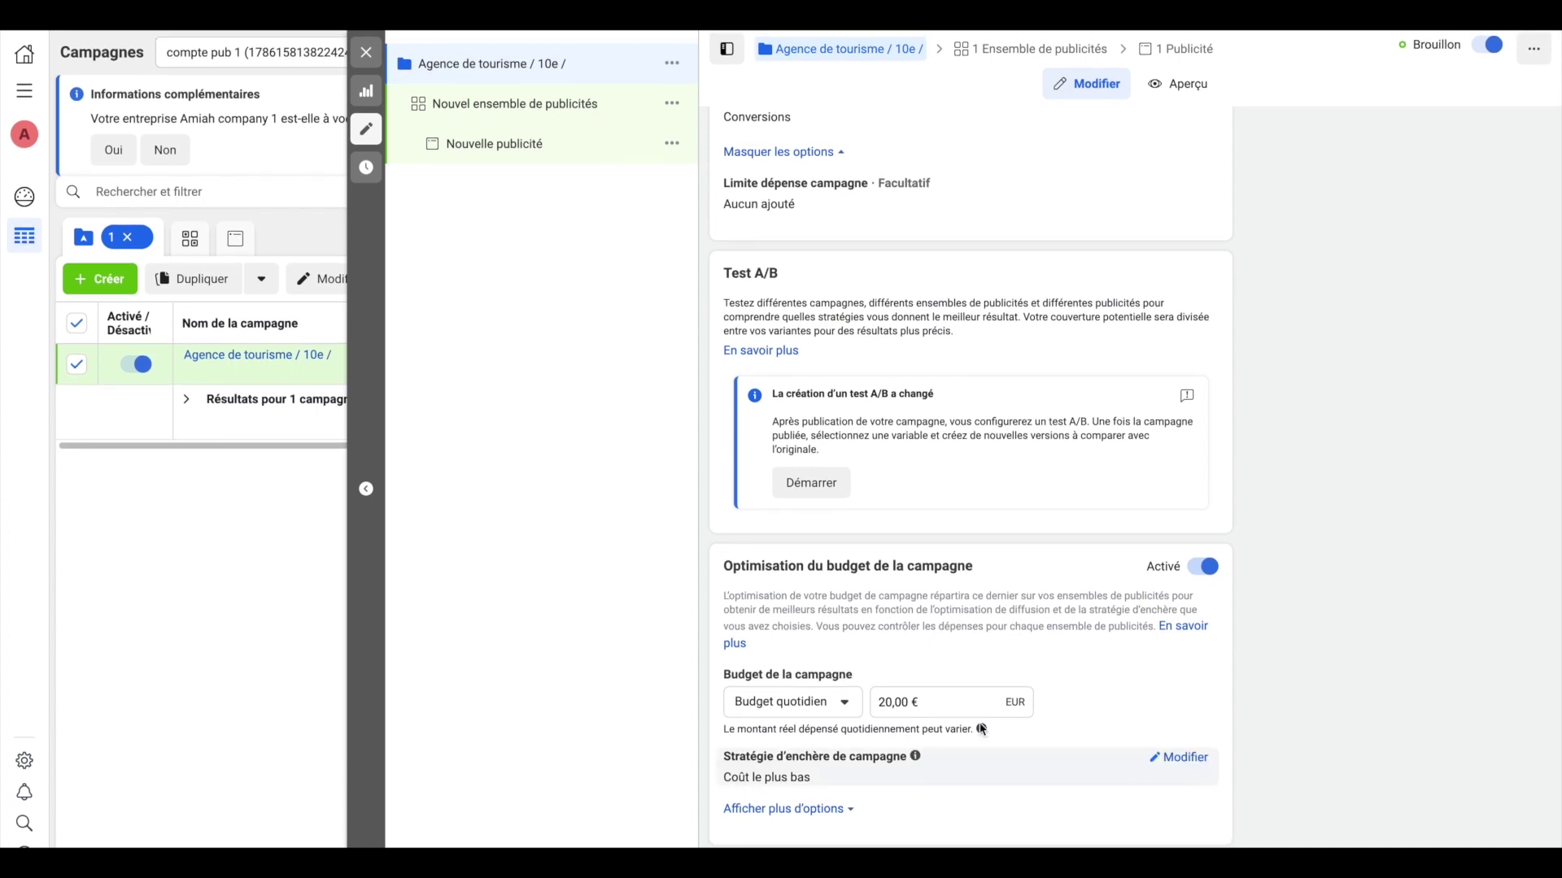
Set the campaign's daily budget to 10,00 €
click(891, 702)
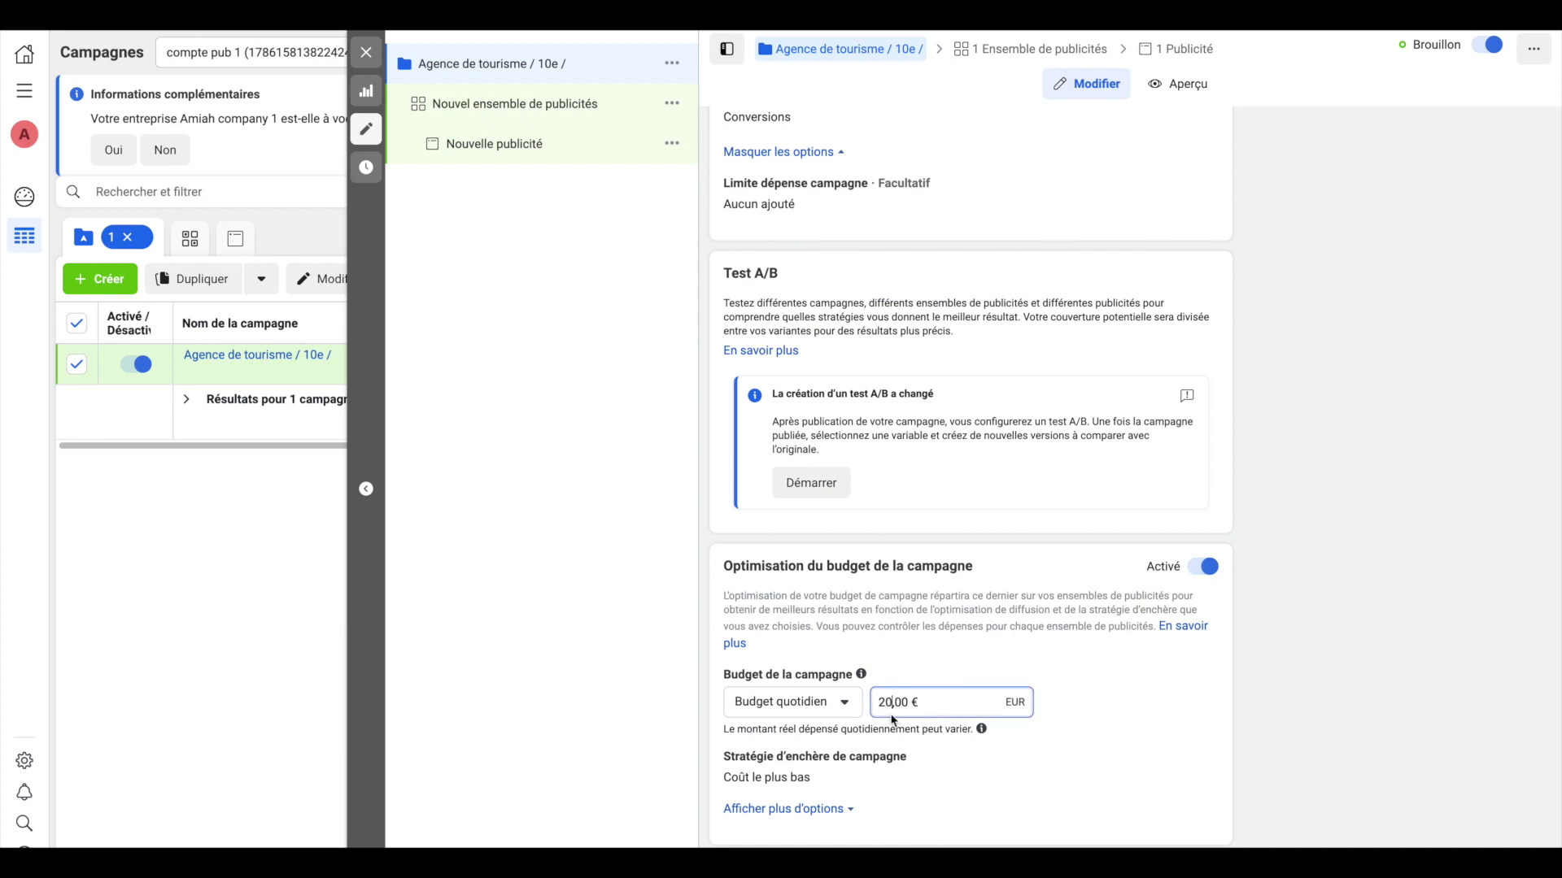
key(BackSpace)
key(BackSpace)
key(BackSpace)
text(10,)
click(1442, 709)
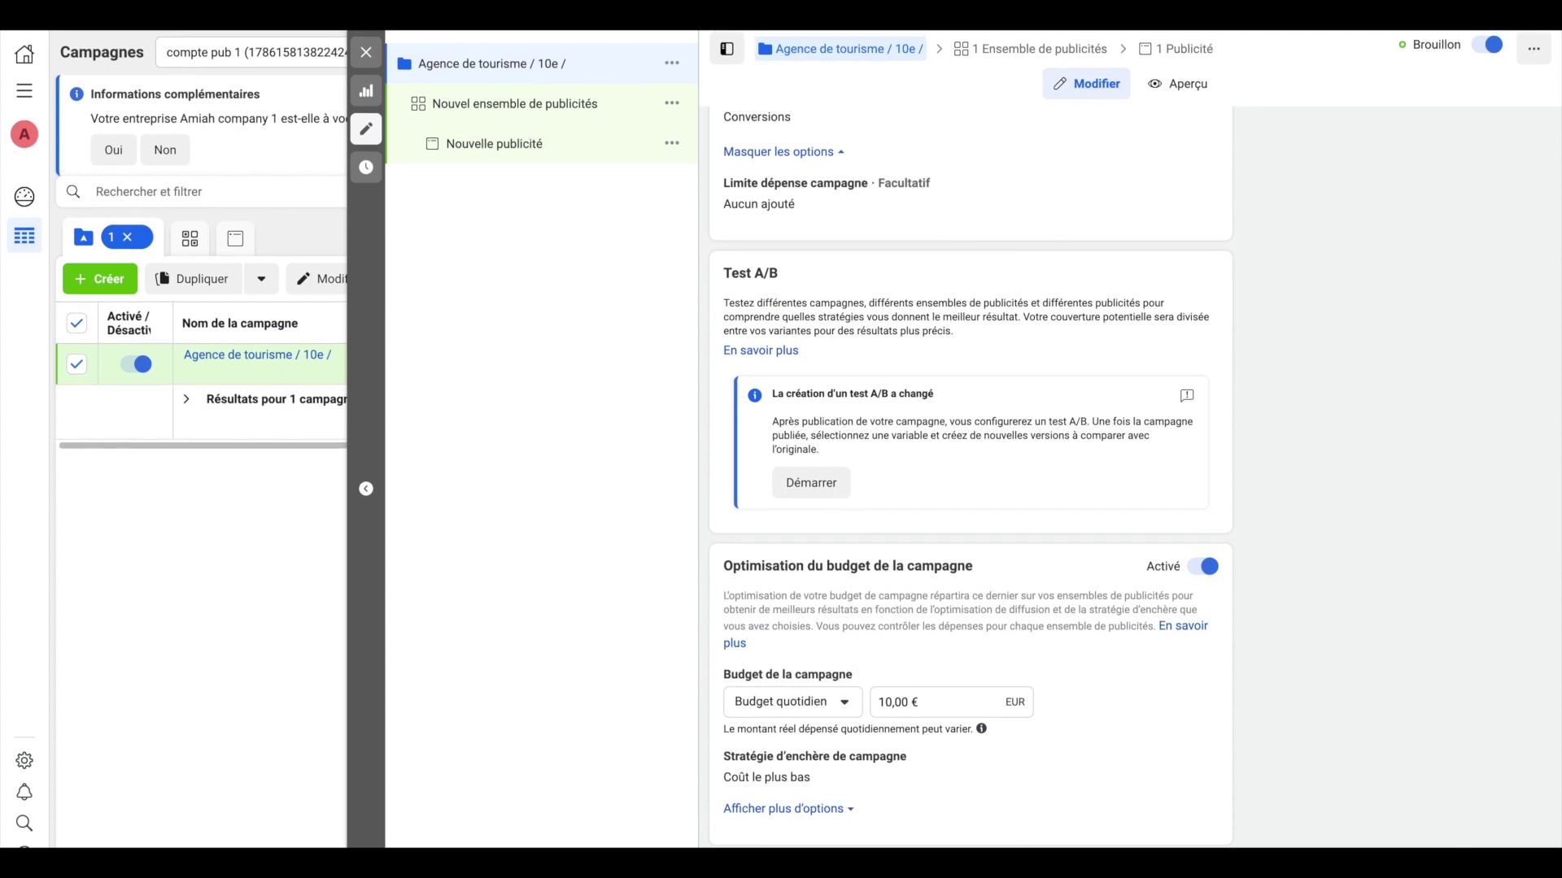
Continue to the ad set's settings and clear the ad set name
click(1519, 864)
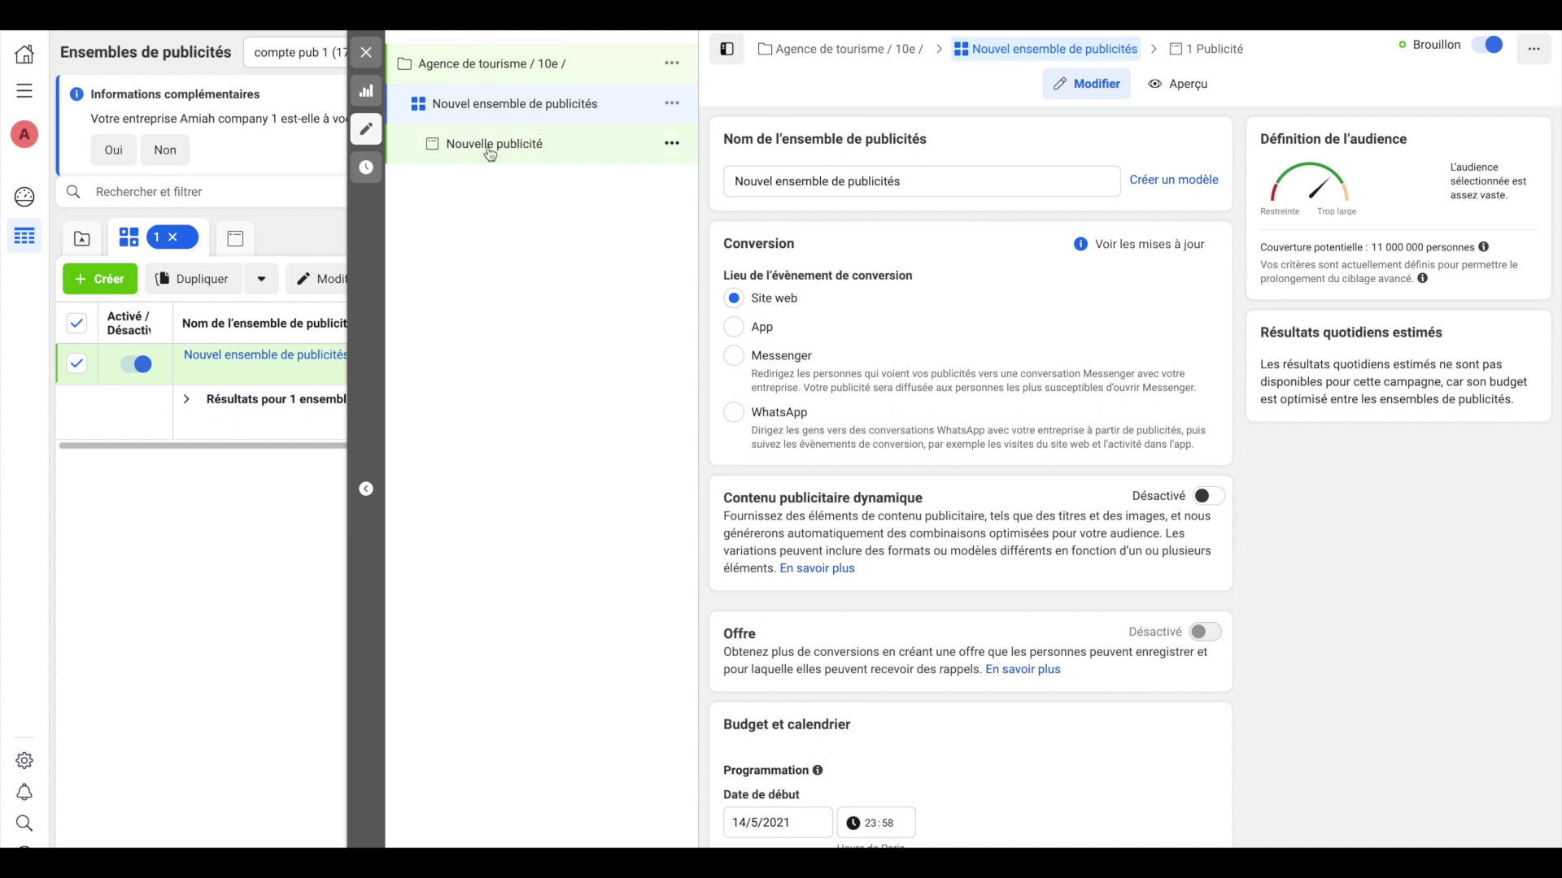
triple_click(842, 188)
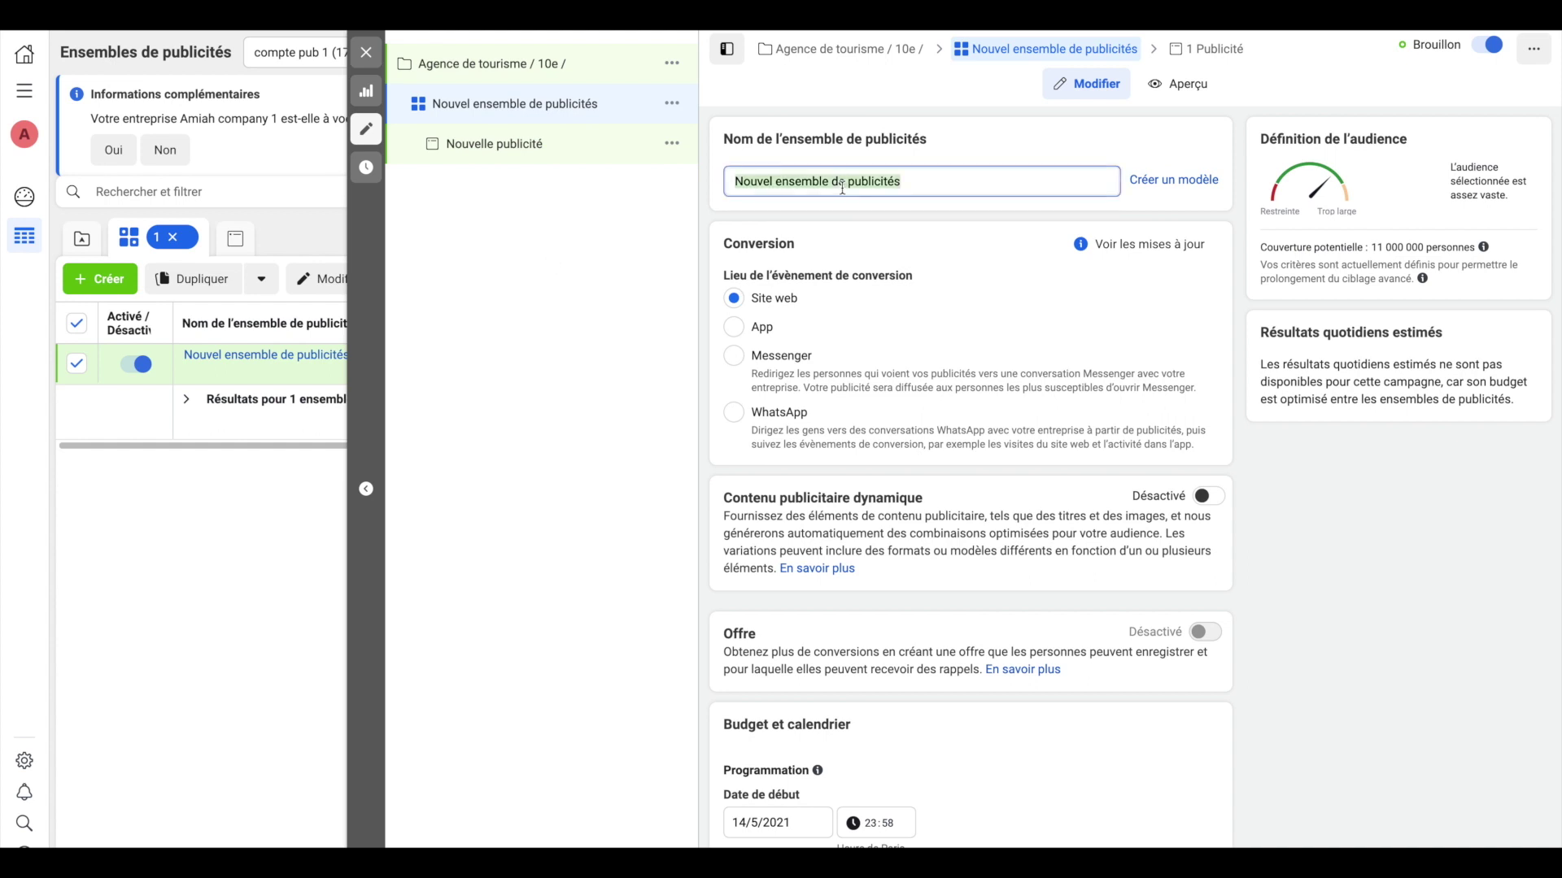
key(BackSpace)
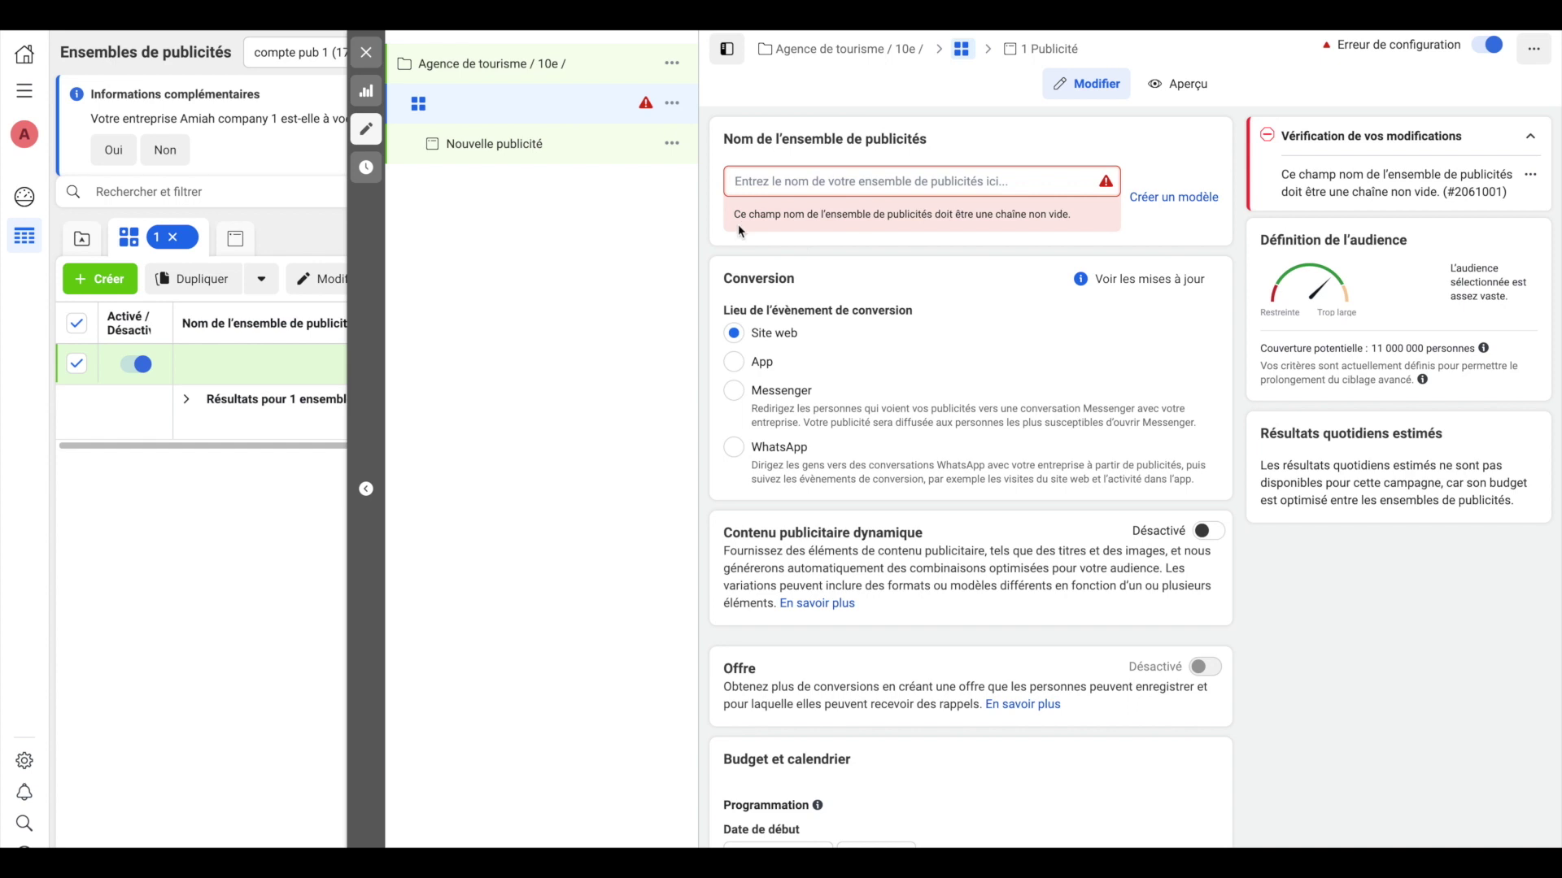
Review the conversion event locations, keeping Site web, and examine the dynamic content, offer, and budget and schedule settings
scroll(843, 289, down, 1)
scroll(840, 288, down, 2)
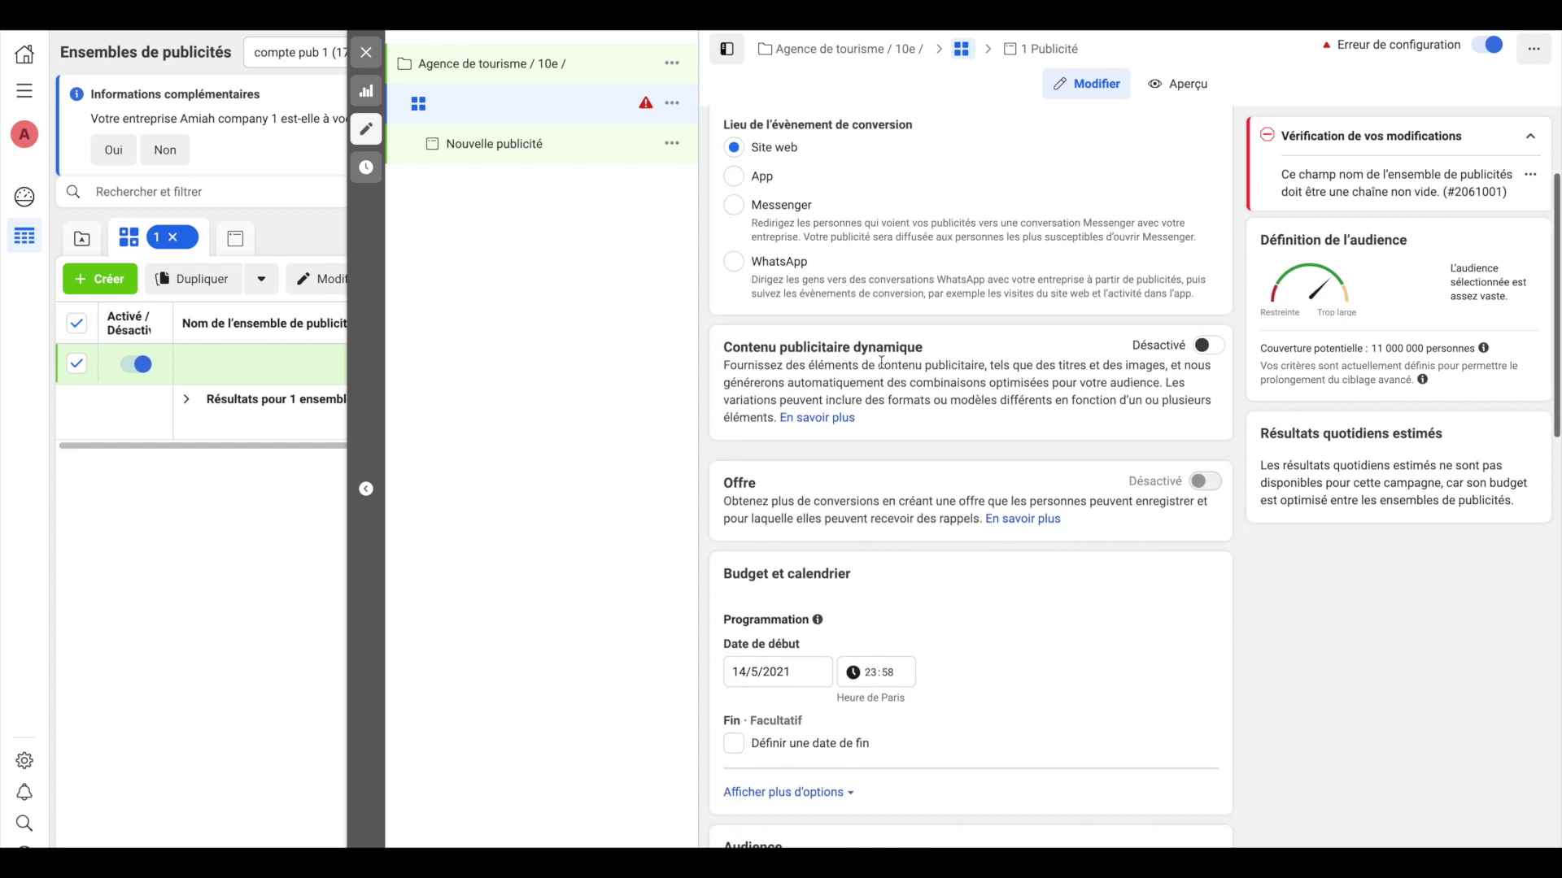
scroll(882, 359, up, 1)
click(734, 246)
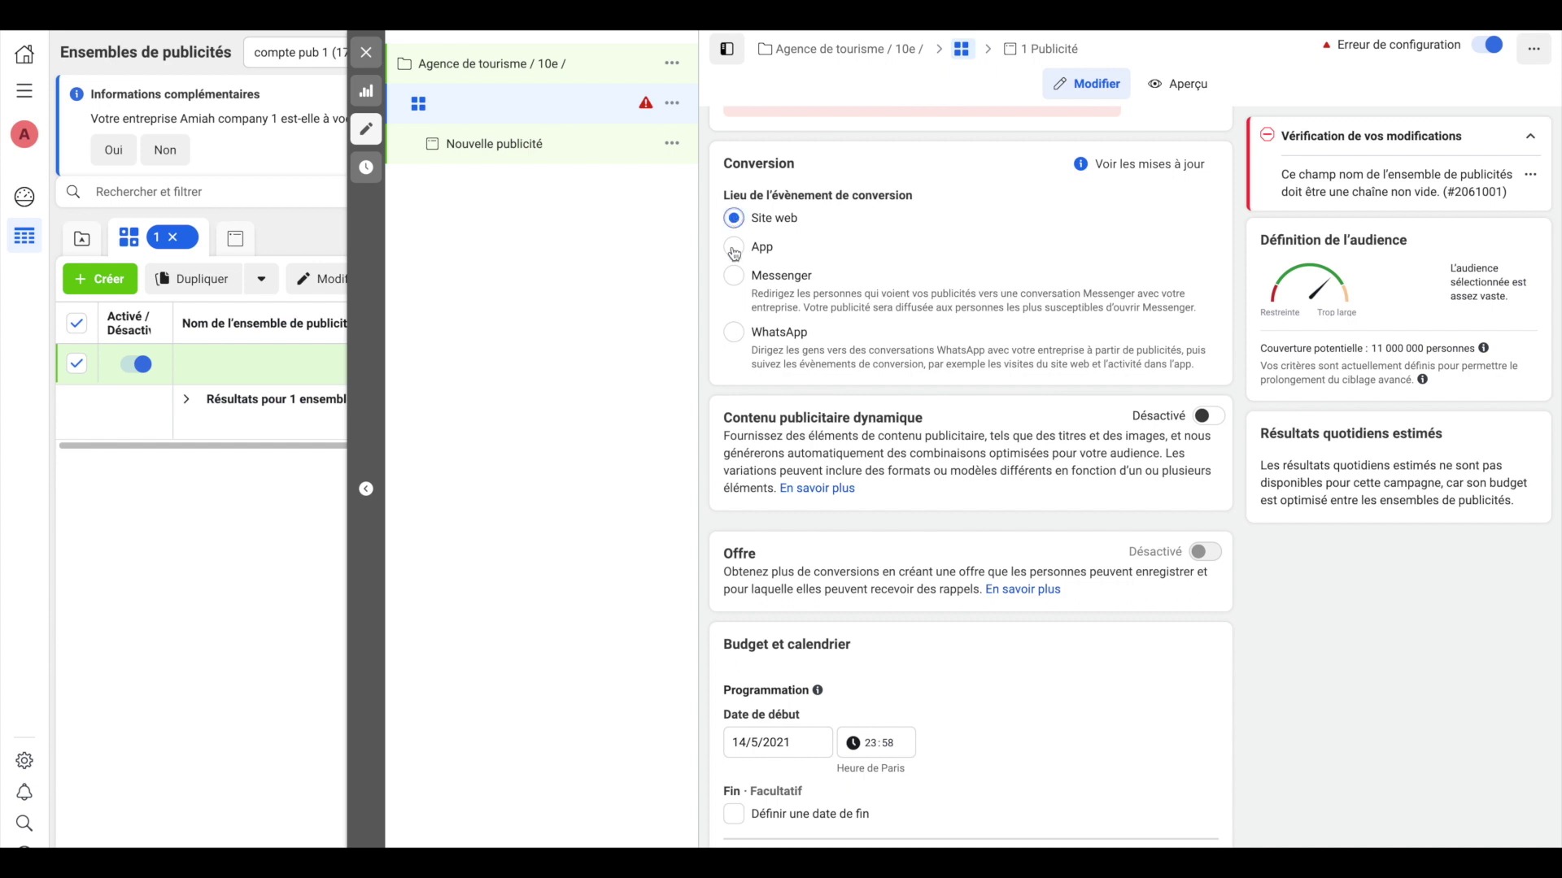
click(734, 218)
scroll(825, 284, down, 2)
scroll(826, 284, down, 1)
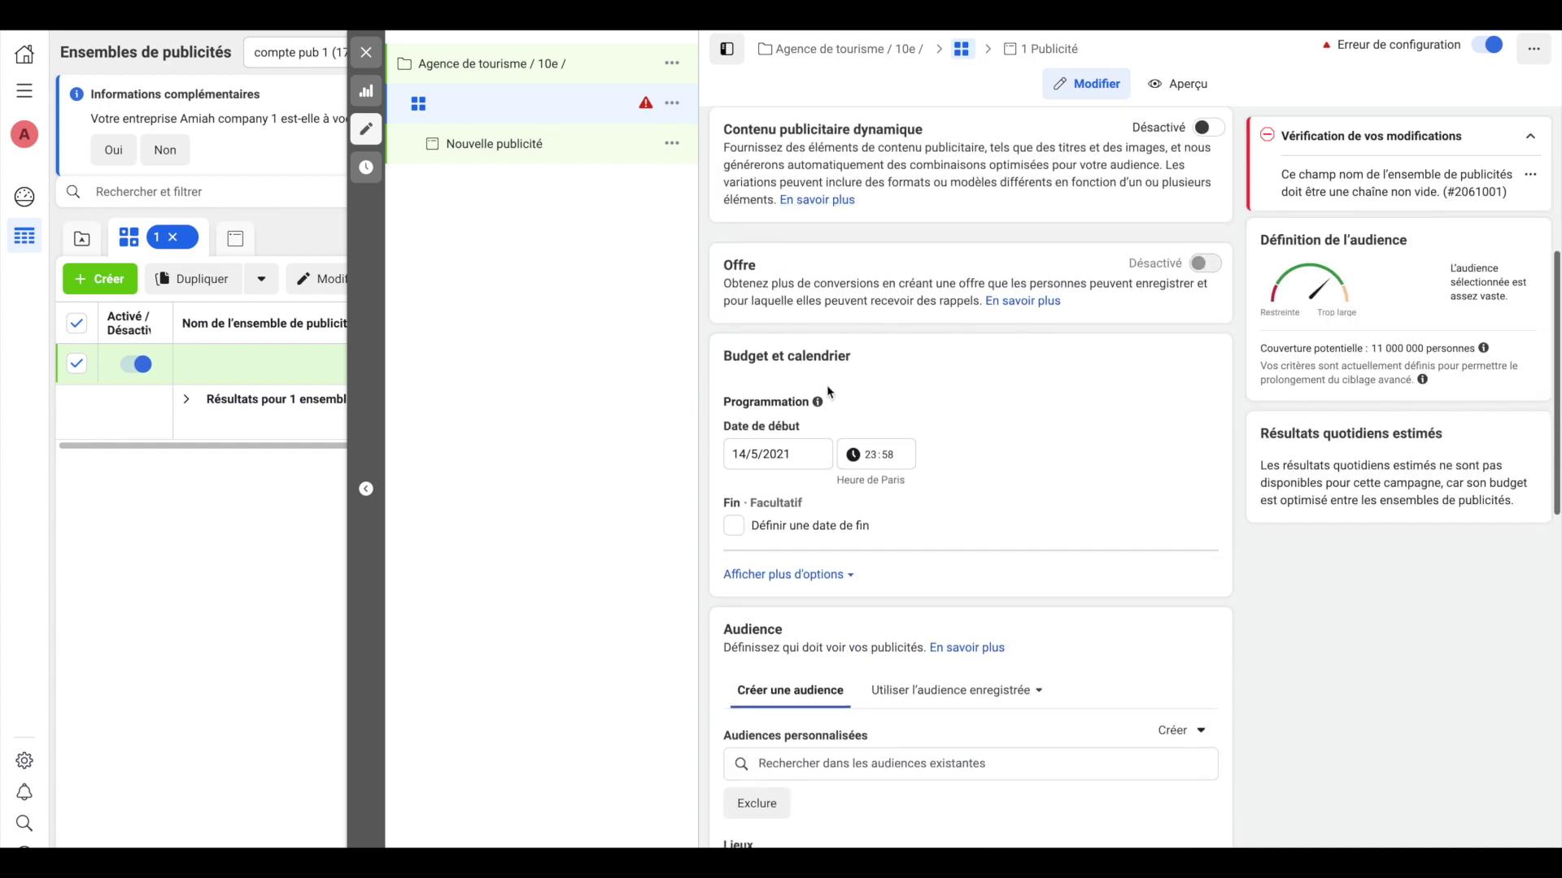
Show the additional budget and schedule options and review the ad set's audience settings
scroll(779, 545, down, 1)
click(788, 533)
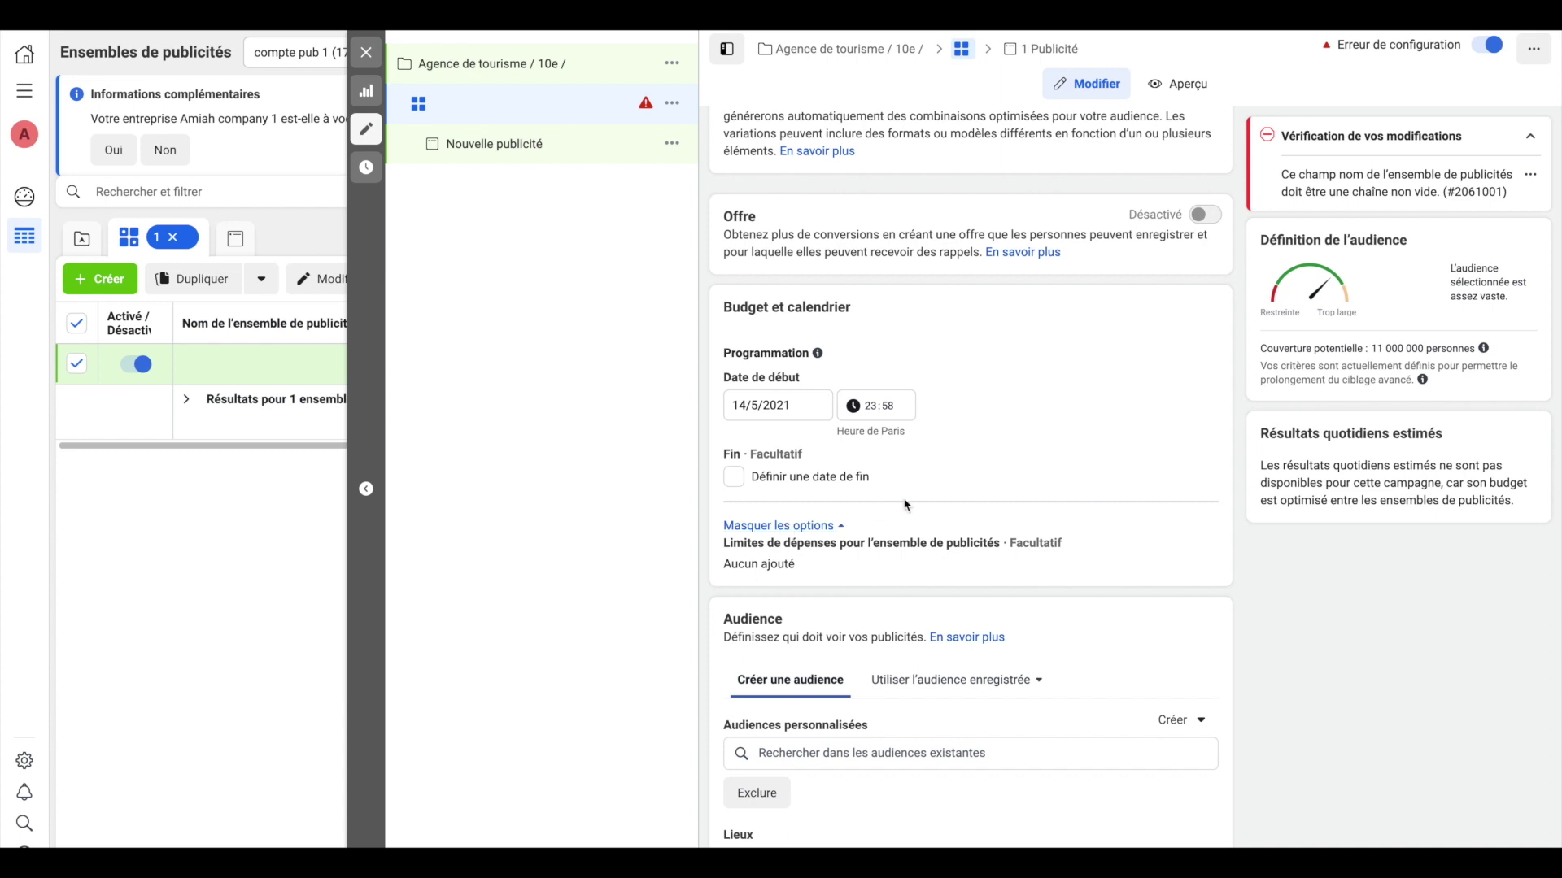
scroll(906, 505, down, 3)
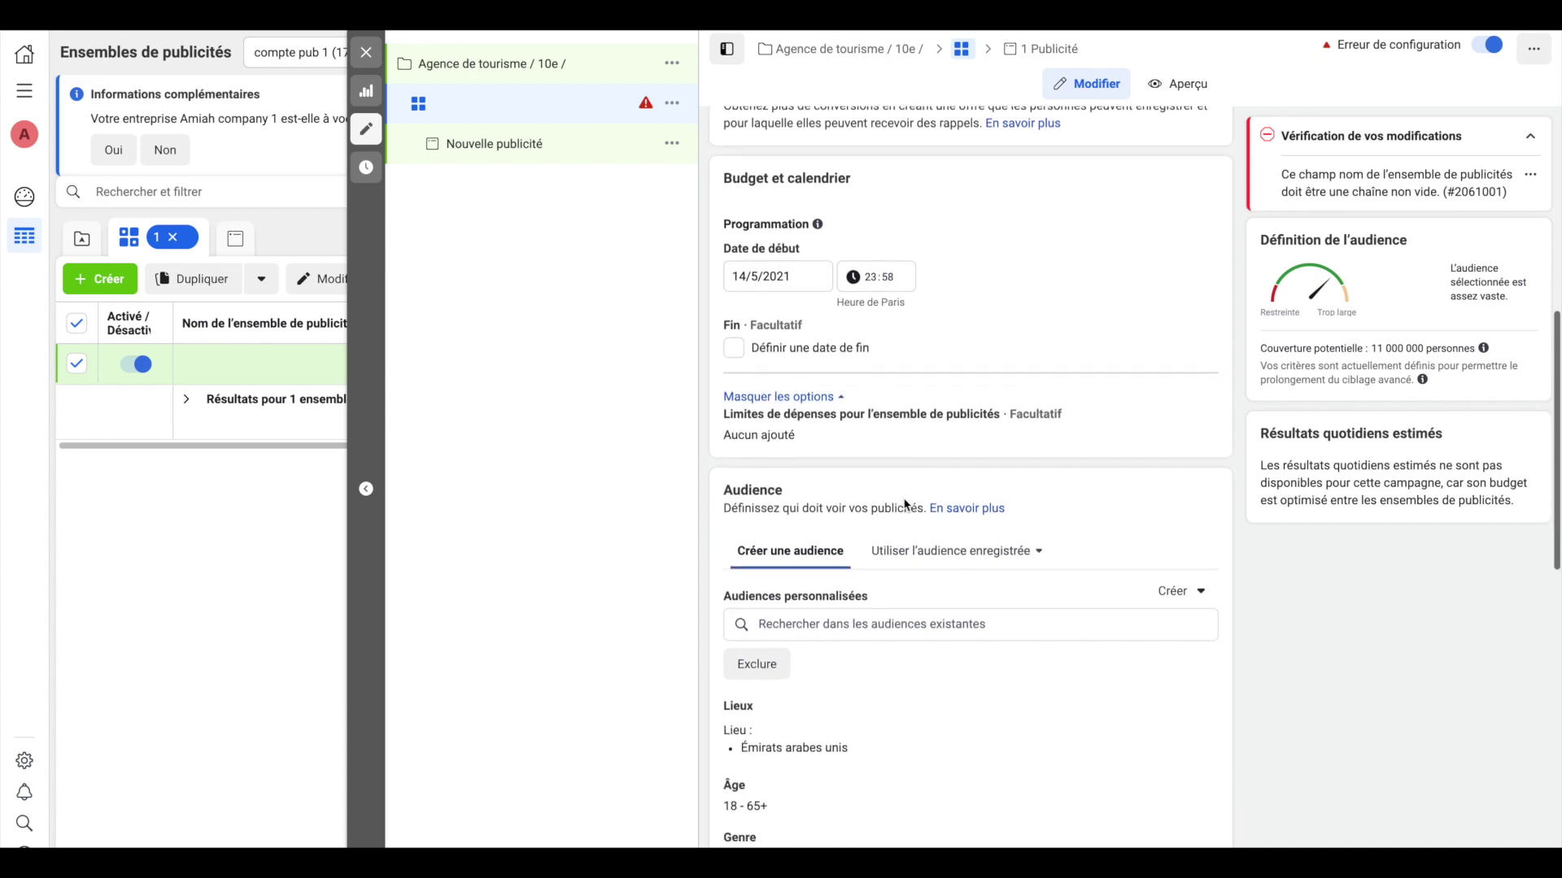
scroll(855, 573, down, 8)
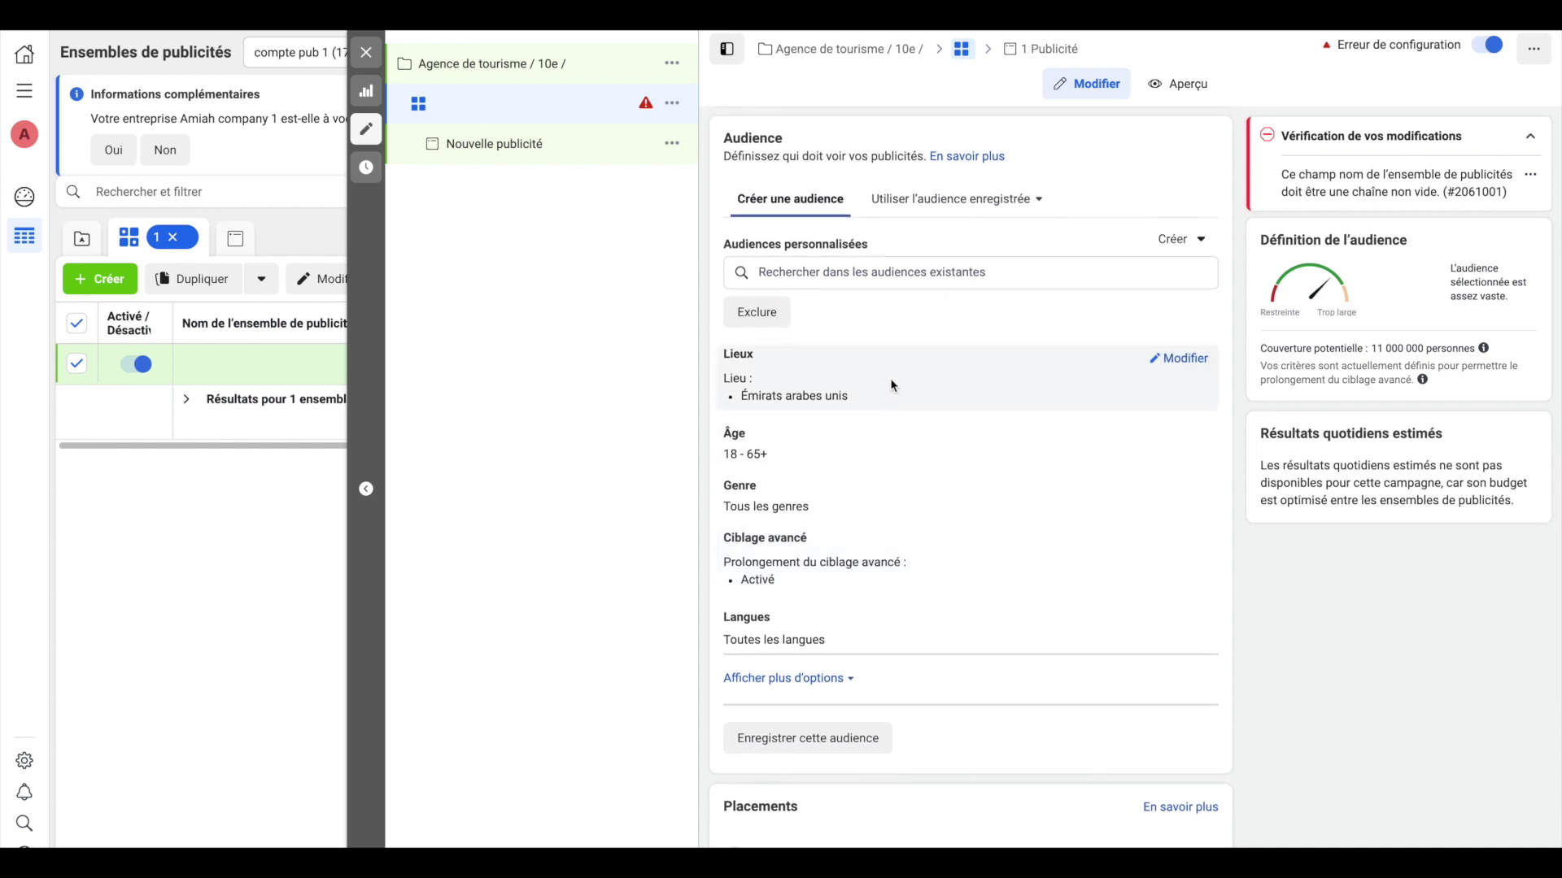
scroll(892, 385, up, 1)
scroll(893, 386, down, 1)
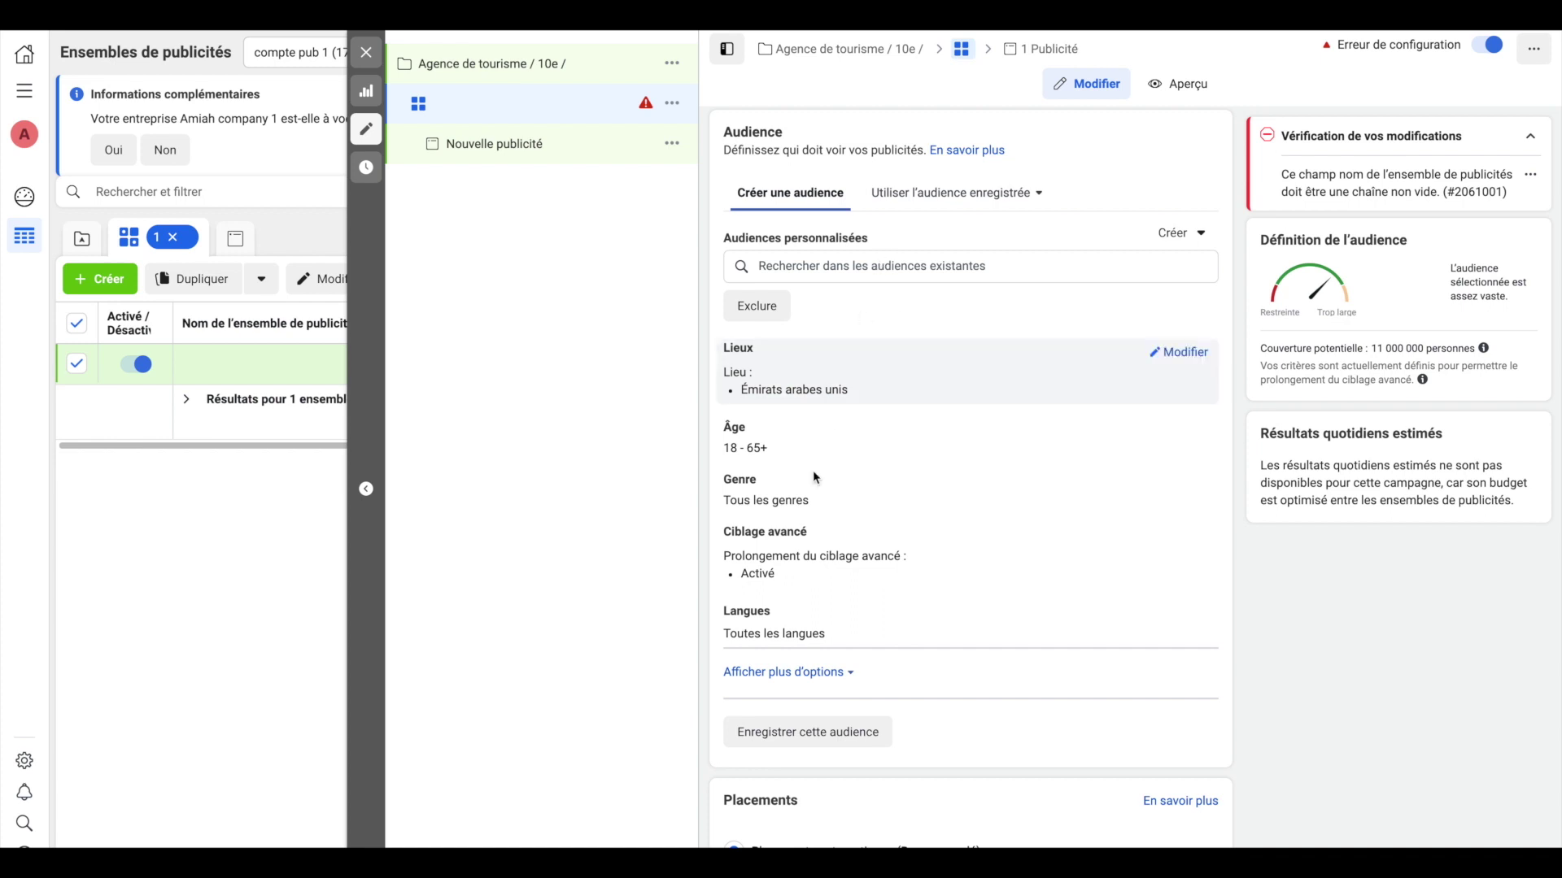
Open the audience's locations for editing and remove Émirats arabes unis
scroll(799, 281, down, 2)
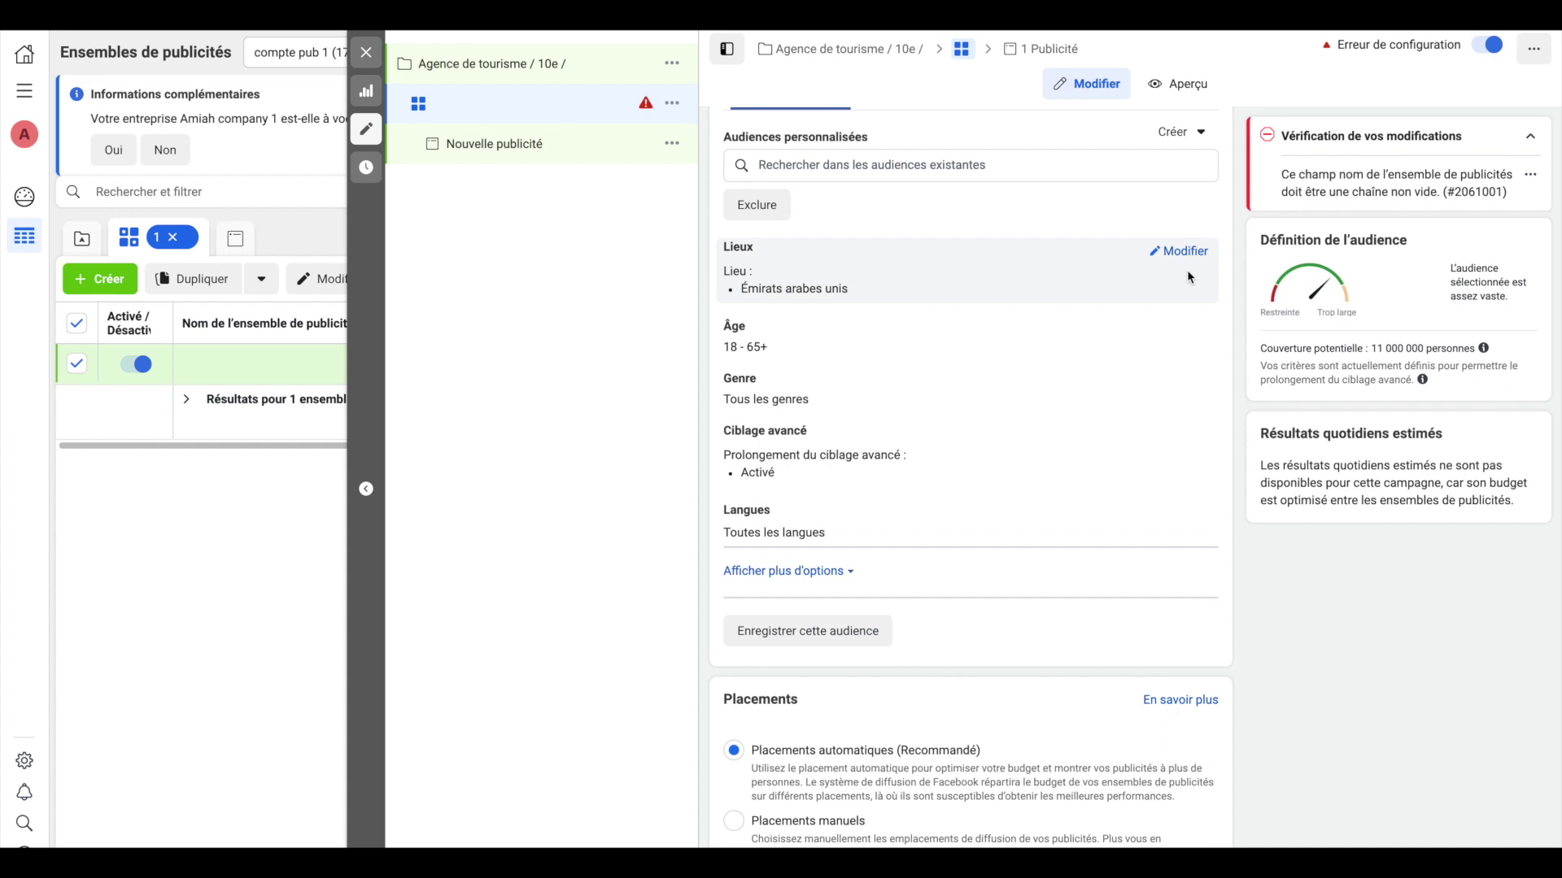
click(1184, 251)
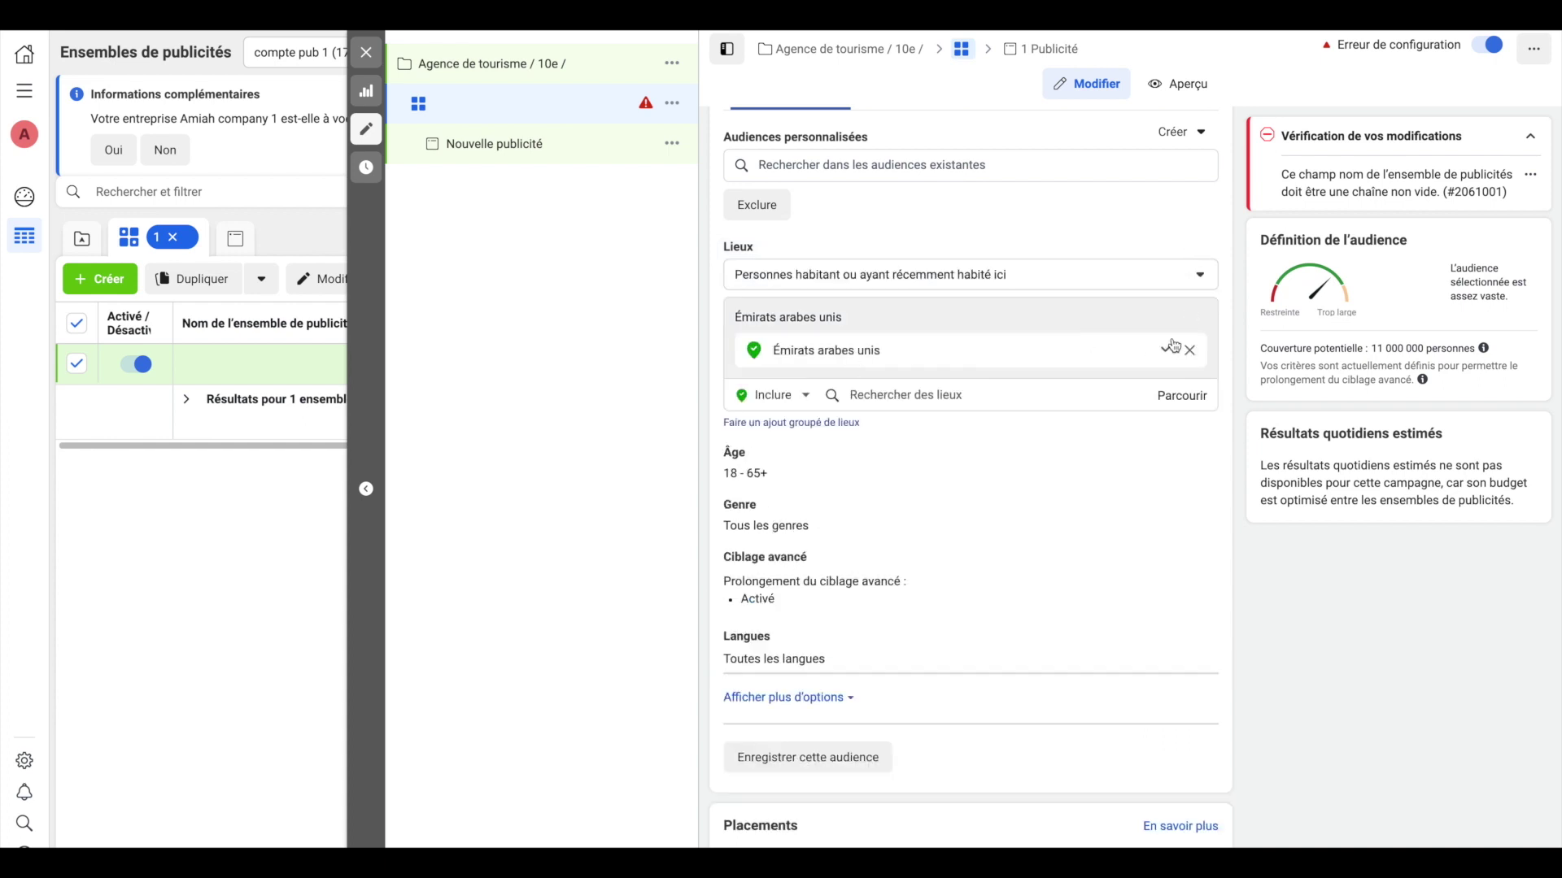
click(1189, 350)
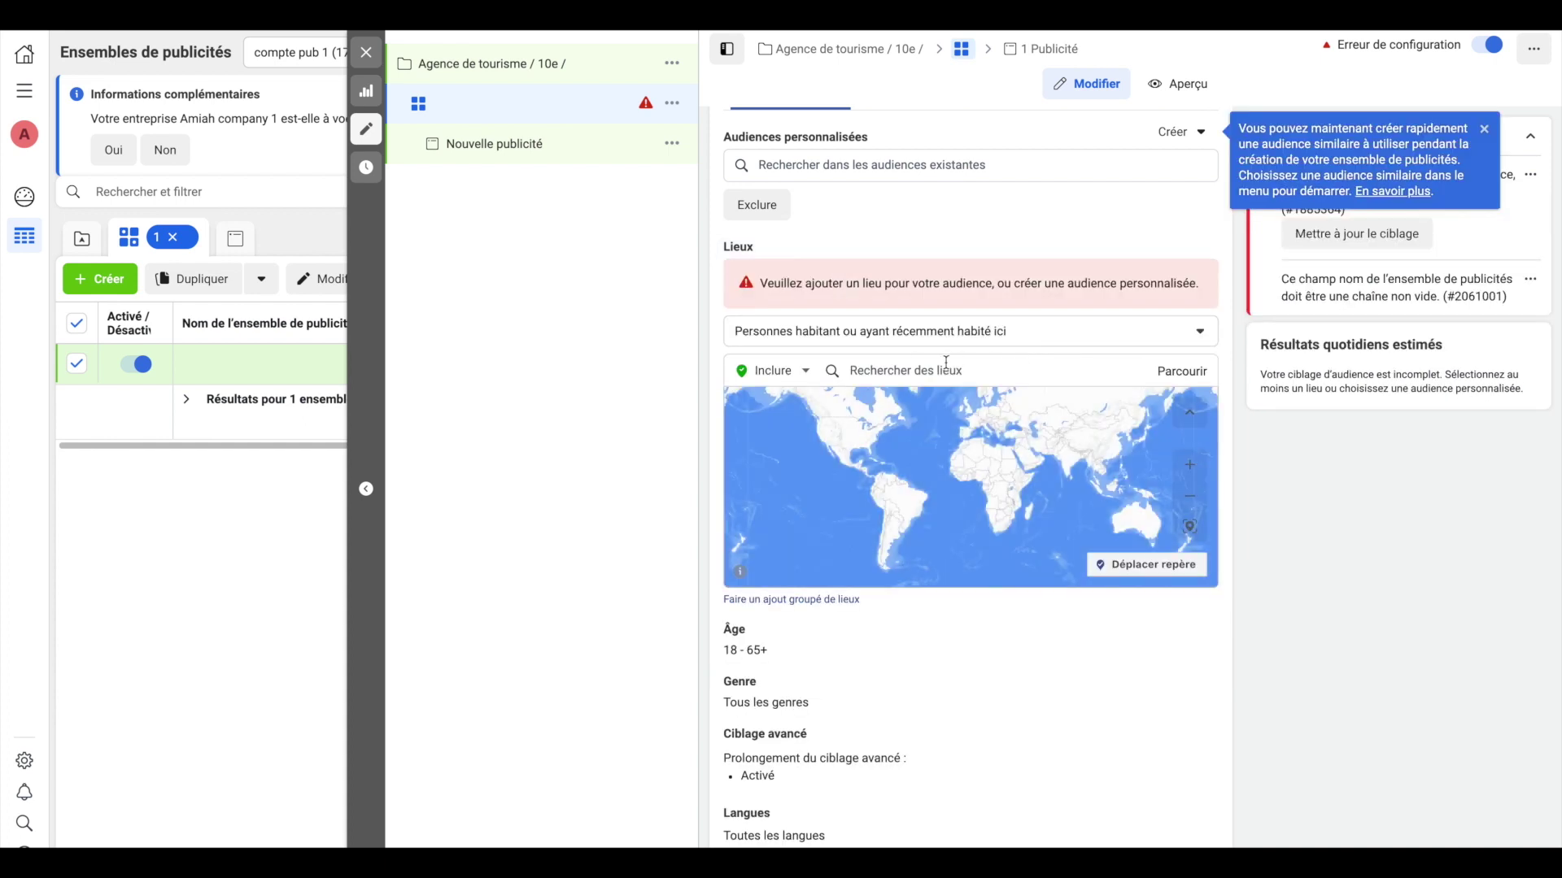
click(894, 342)
click(909, 373)
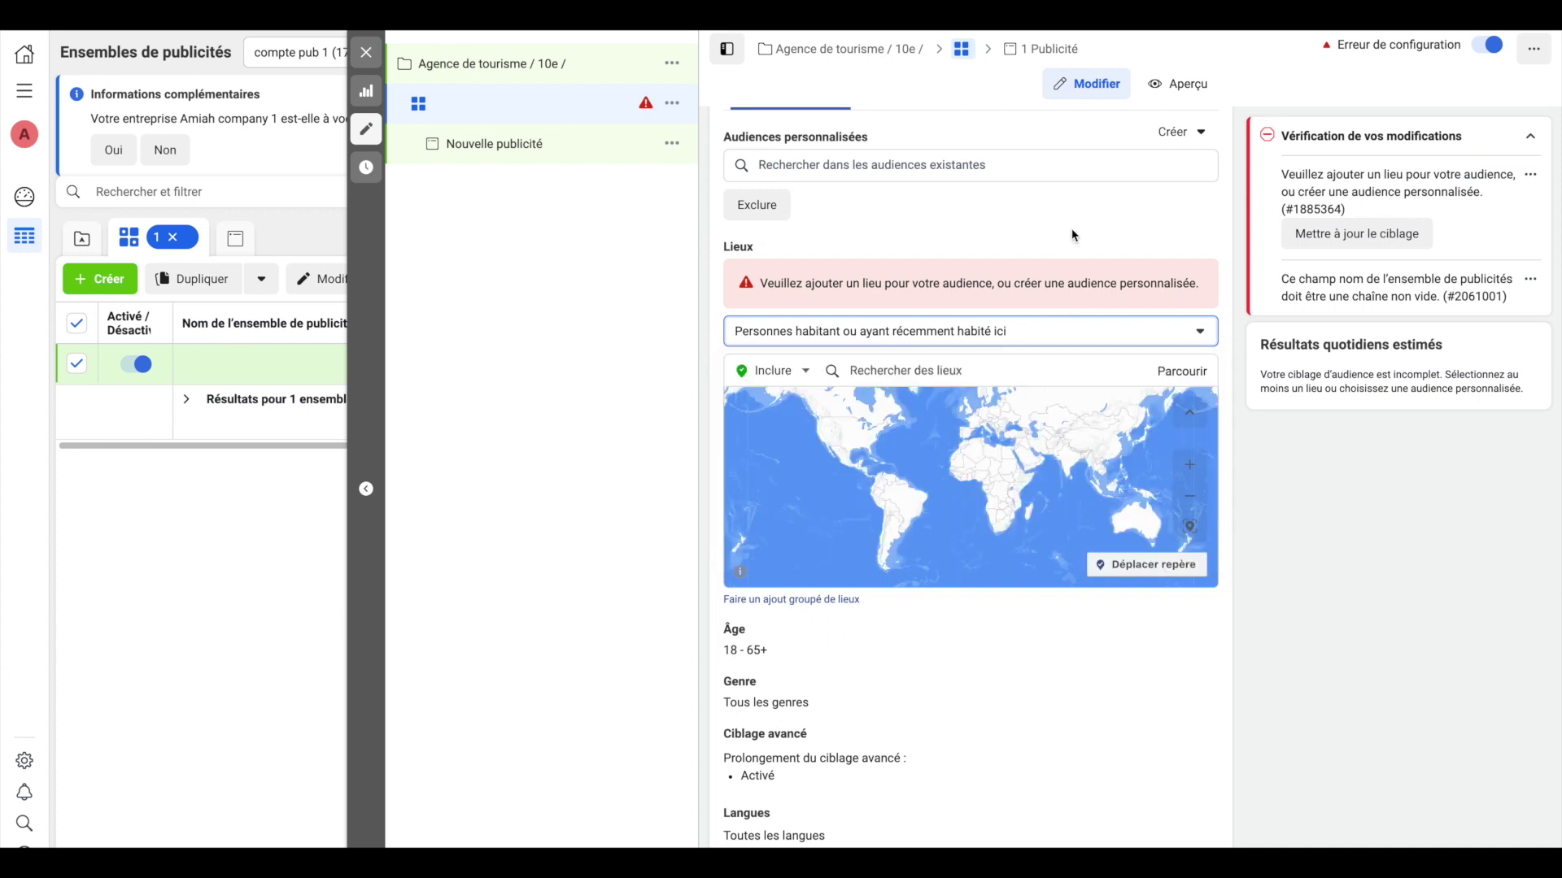
Add France to the audience's included locations from the European countries
click(976, 365)
text(fra)
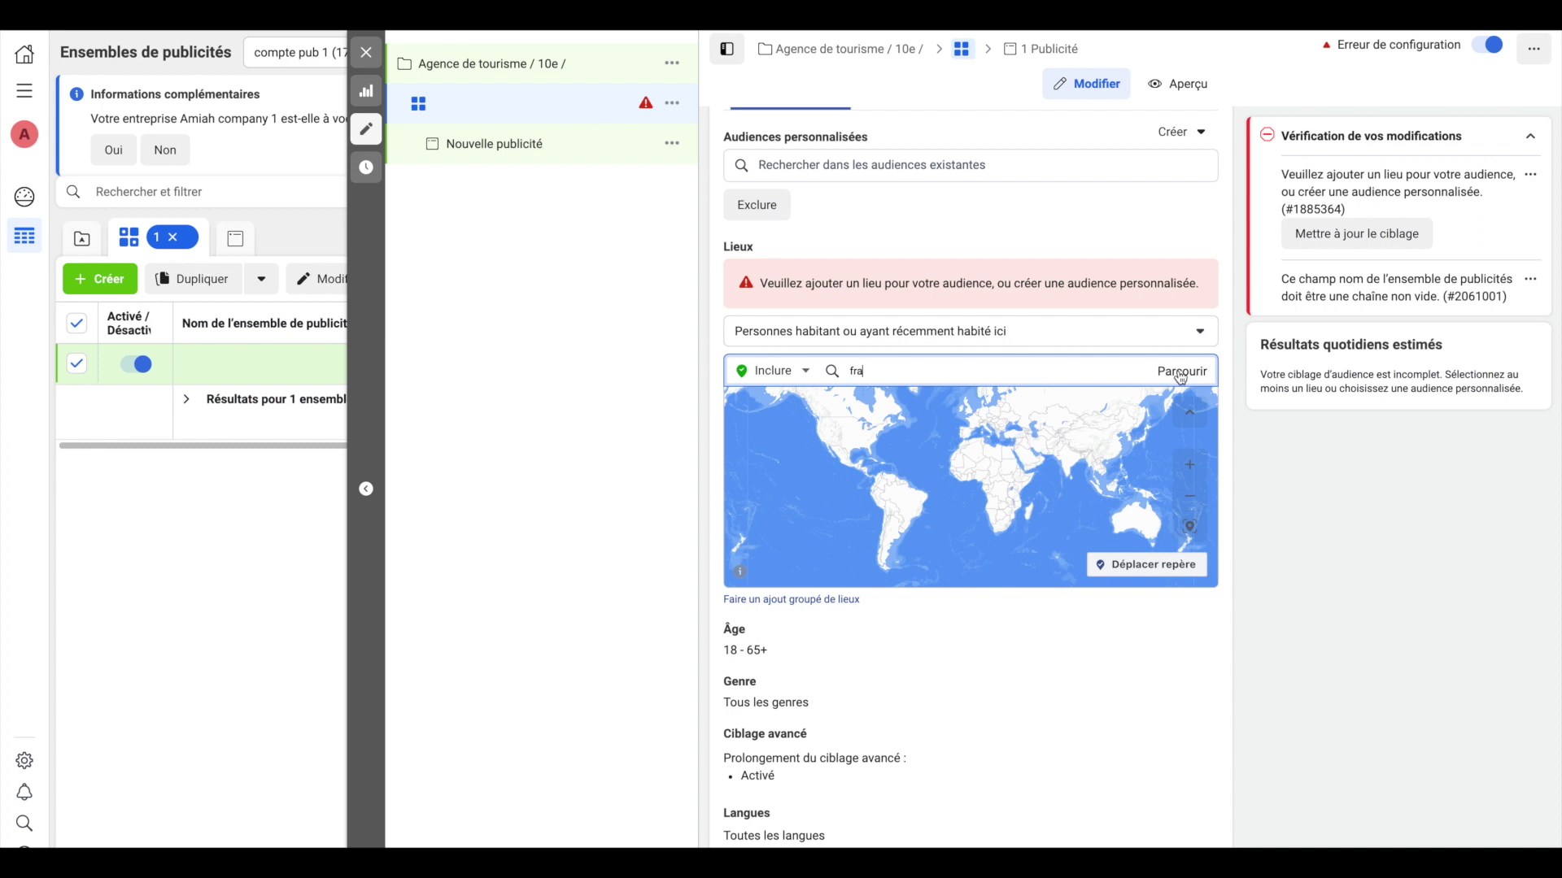
click(1181, 371)
click(842, 406)
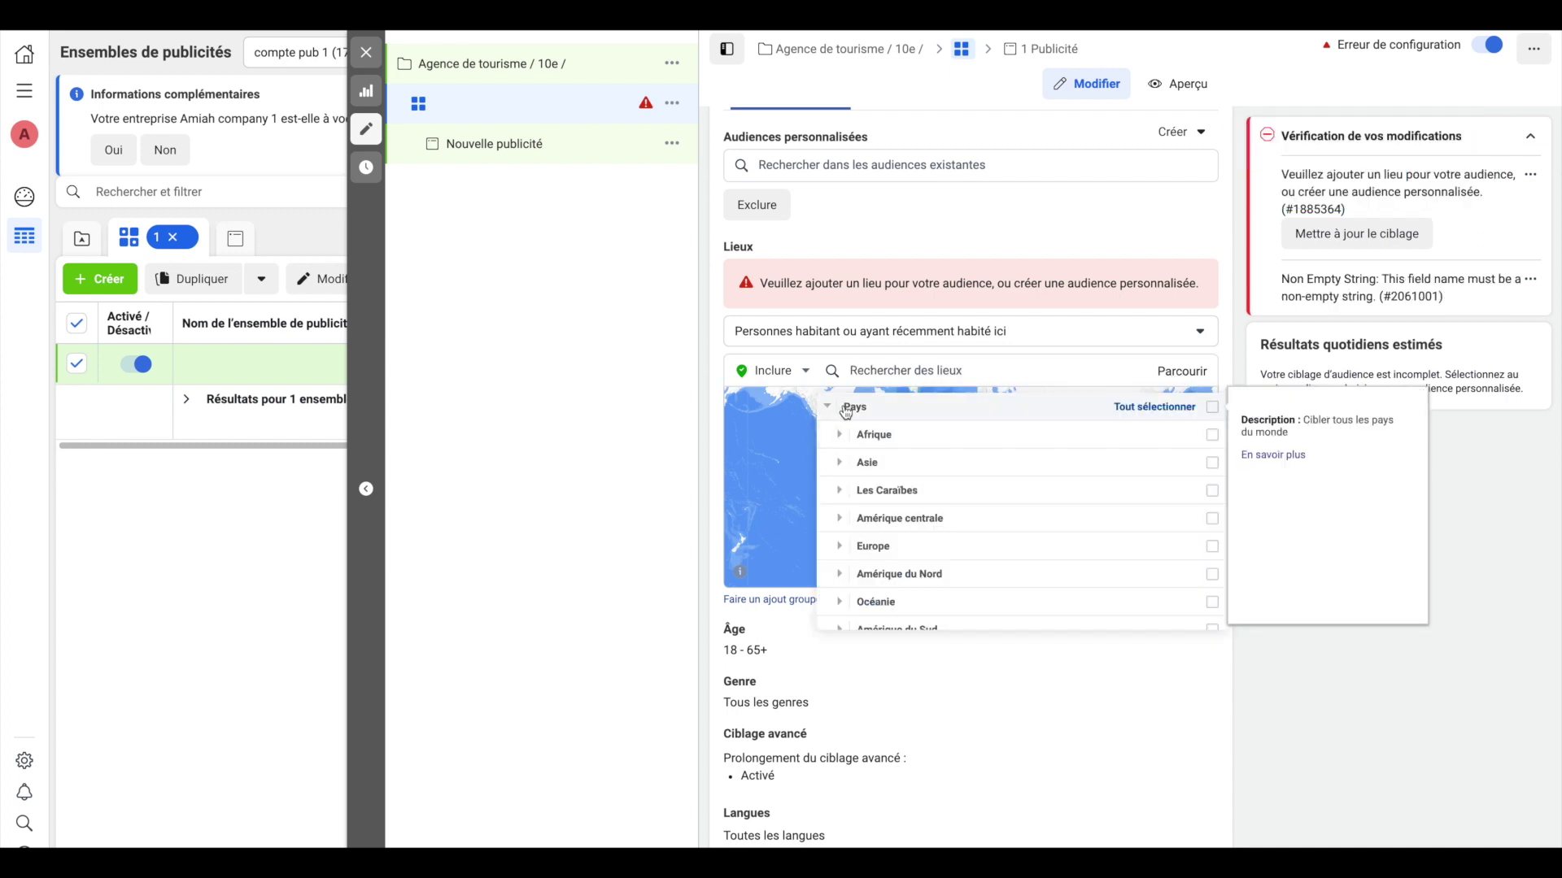
click(869, 547)
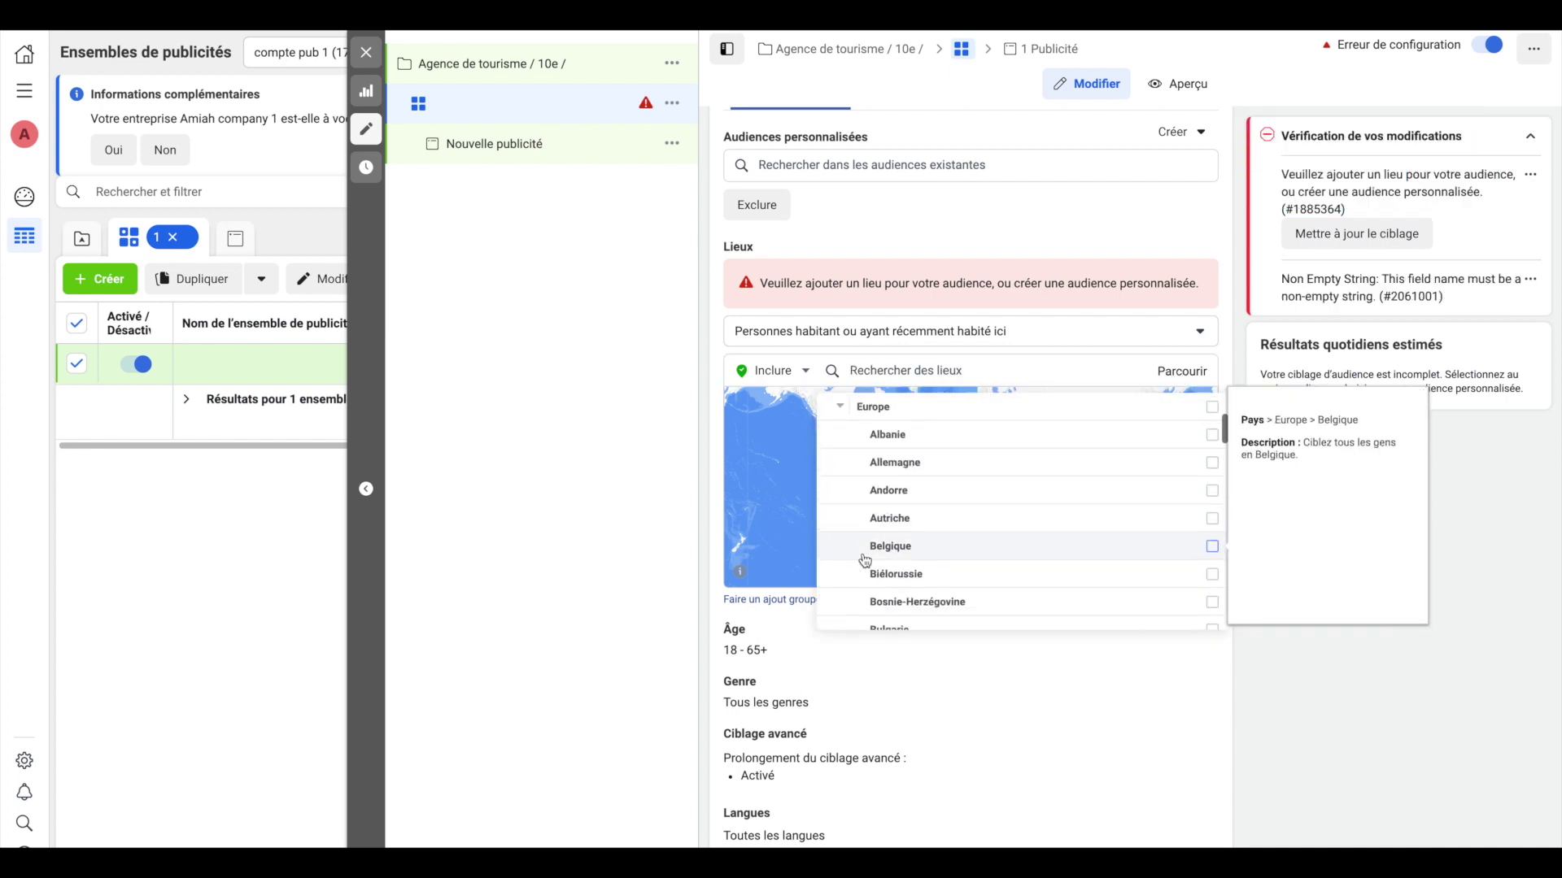
scroll(878, 569, down, 1)
scroll(887, 541, down, 3)
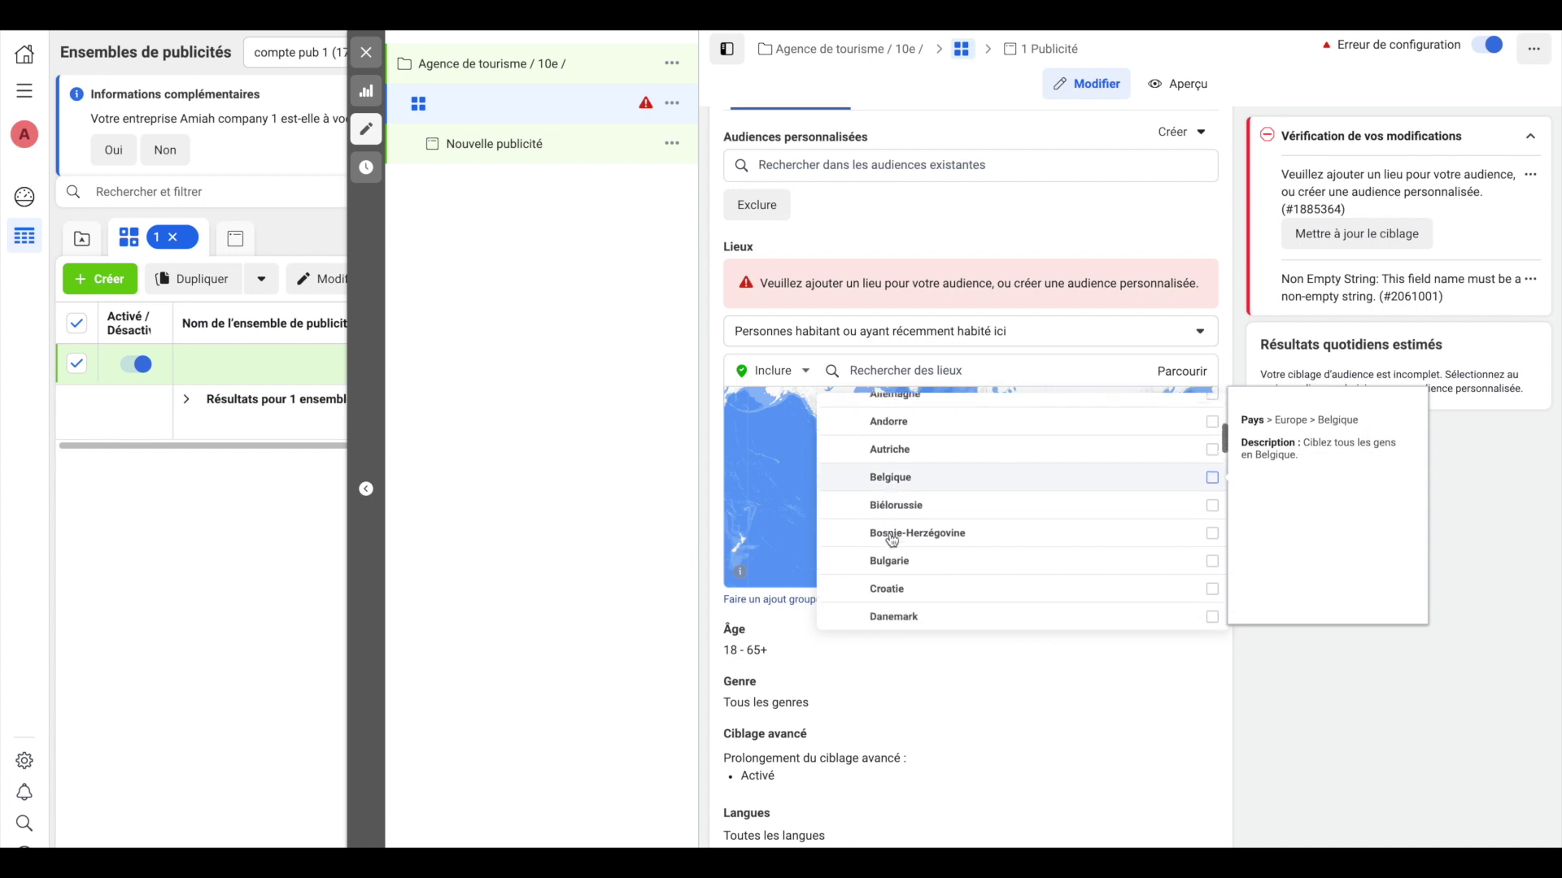
scroll(887, 604, down, 2)
scroll(886, 604, down, 2)
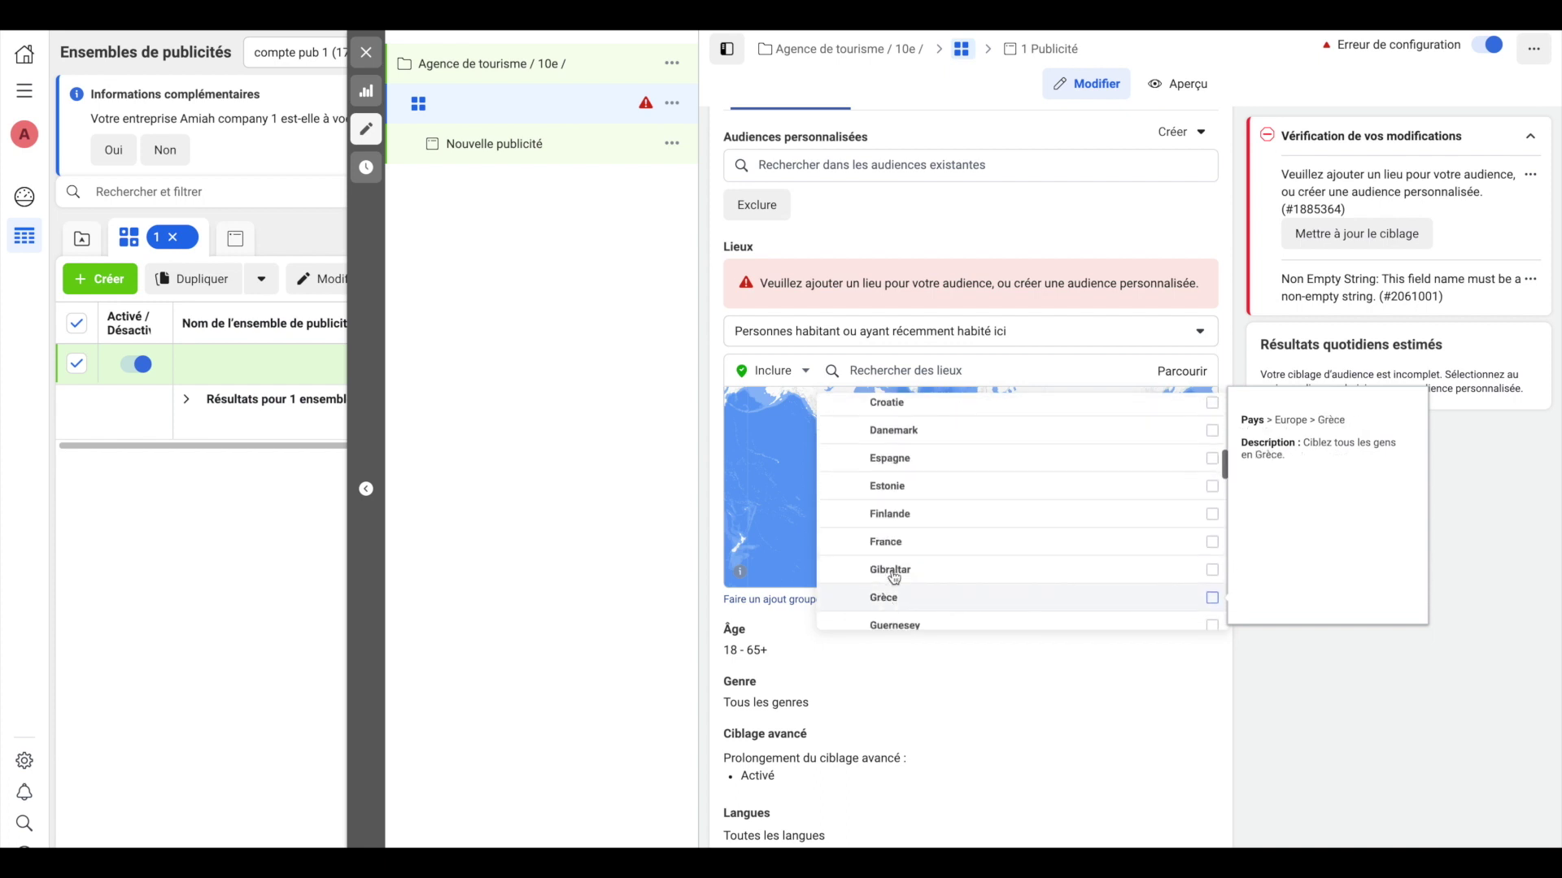
click(894, 541)
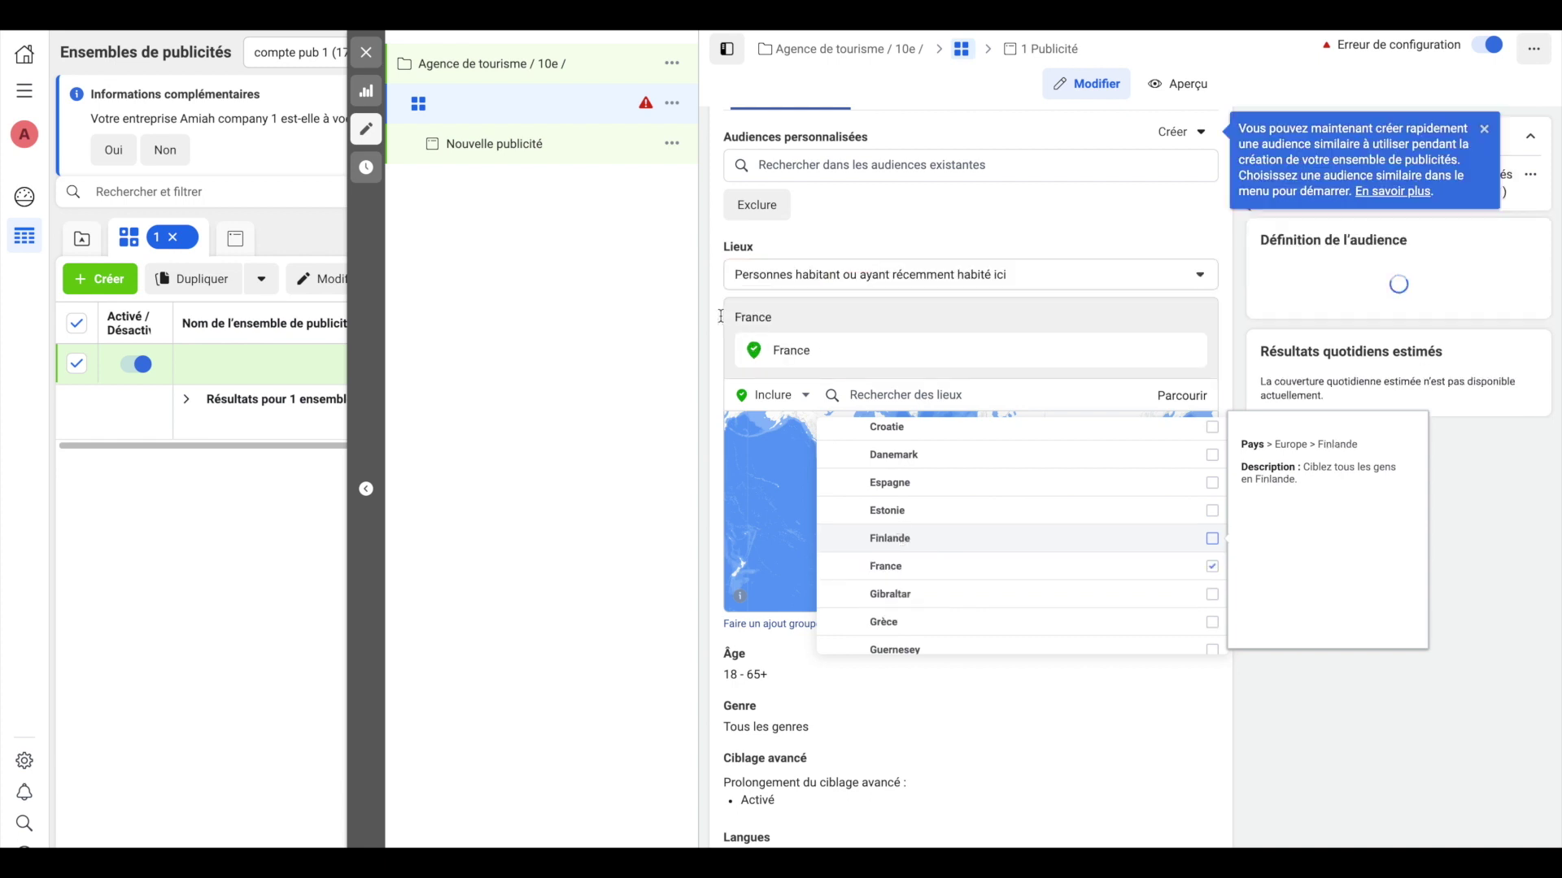
Set the audience's minimum age to 16
scroll(833, 345, up, 2)
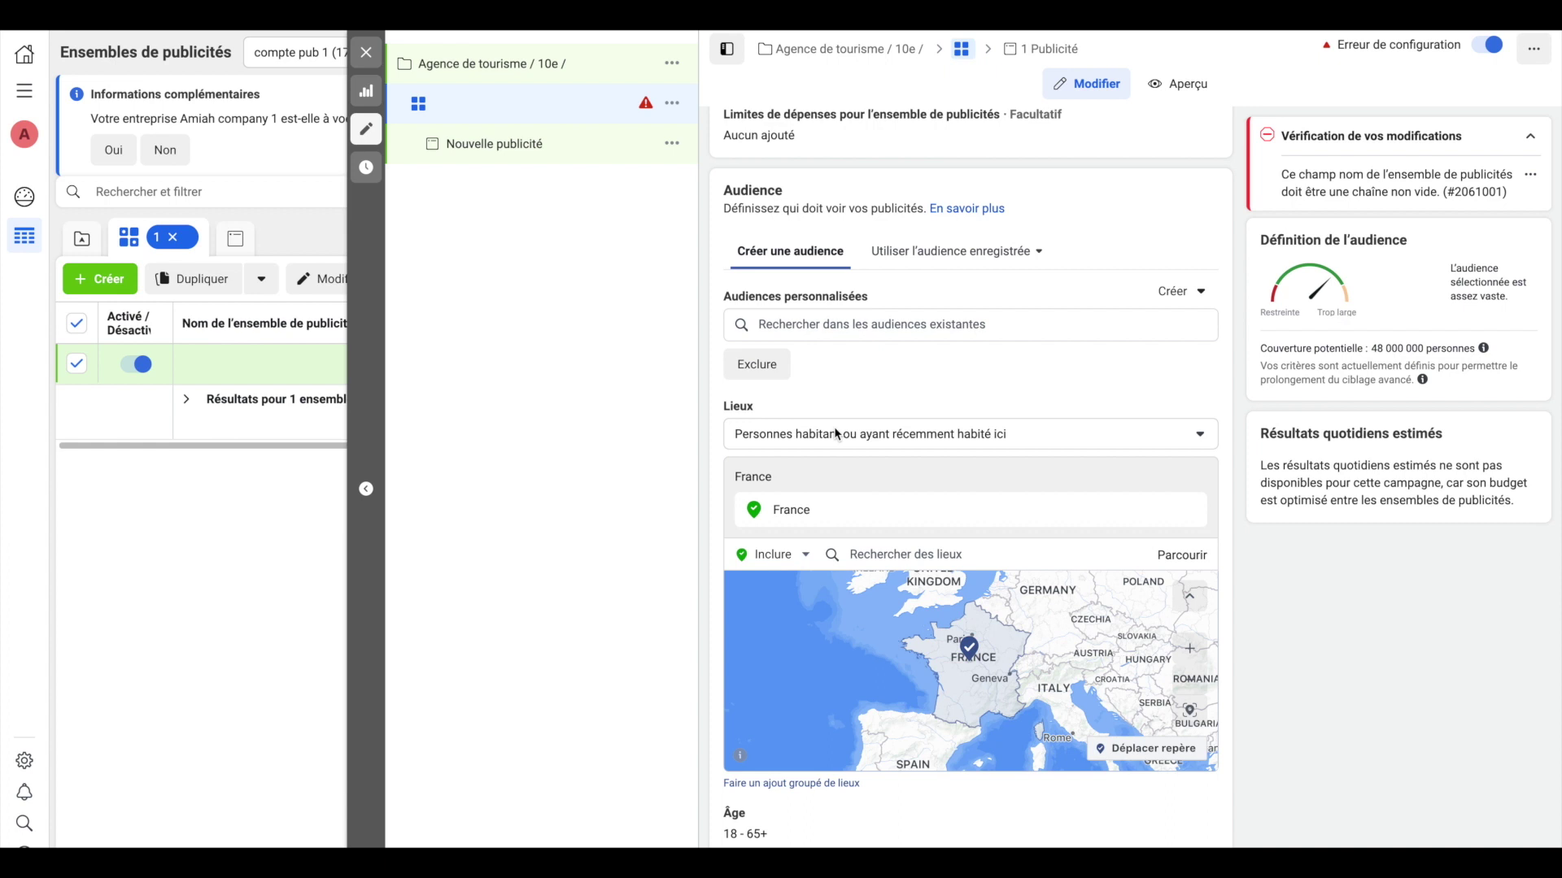
scroll(834, 428, up, 1)
scroll(835, 433, down, 4)
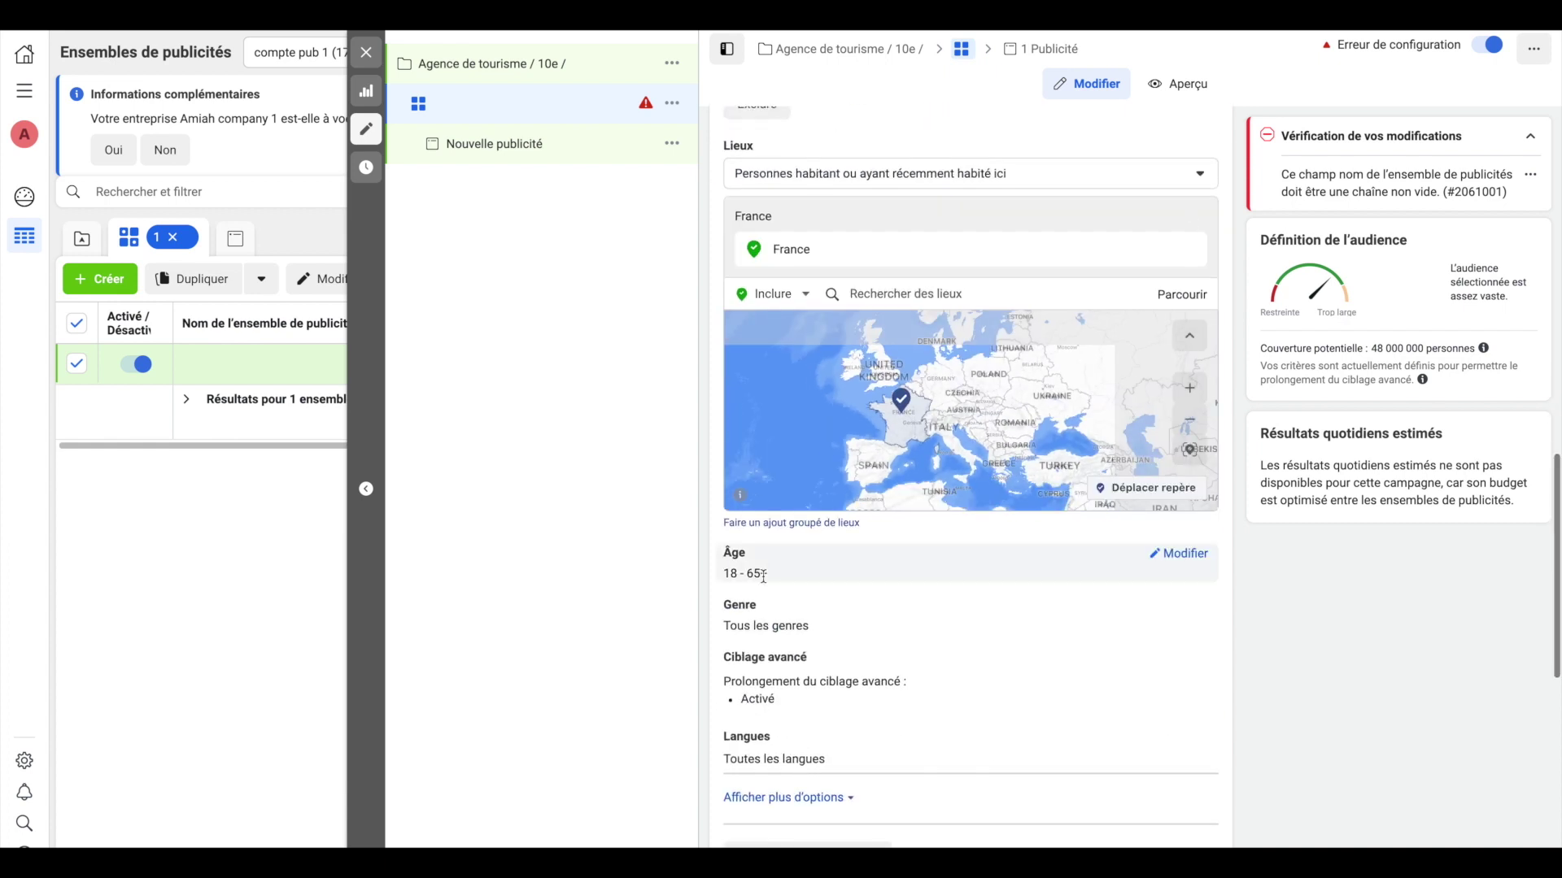
click(1179, 557)
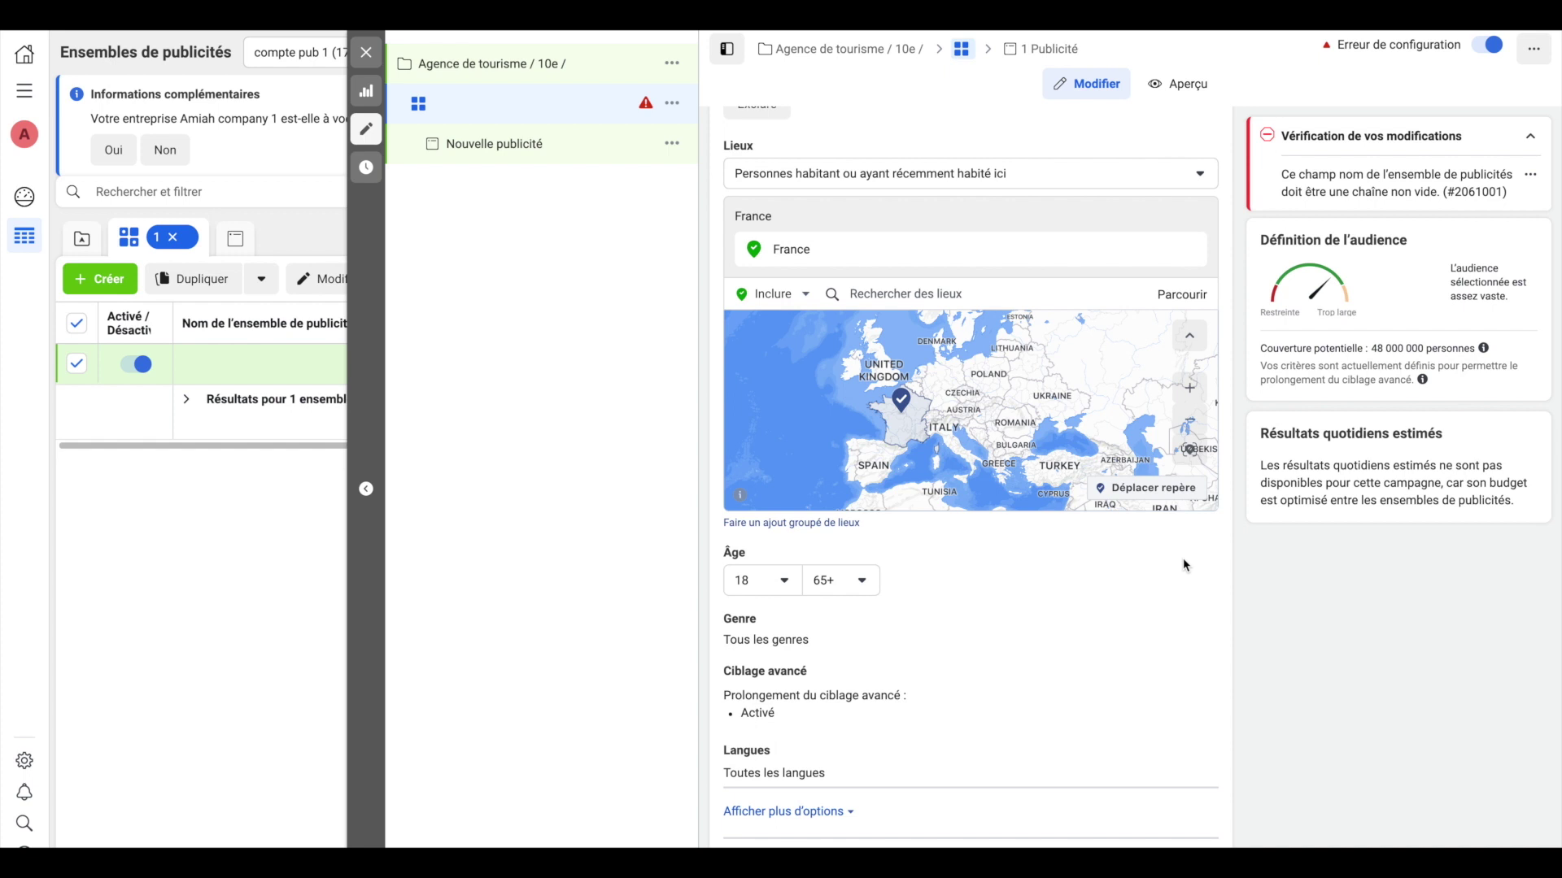
click(782, 580)
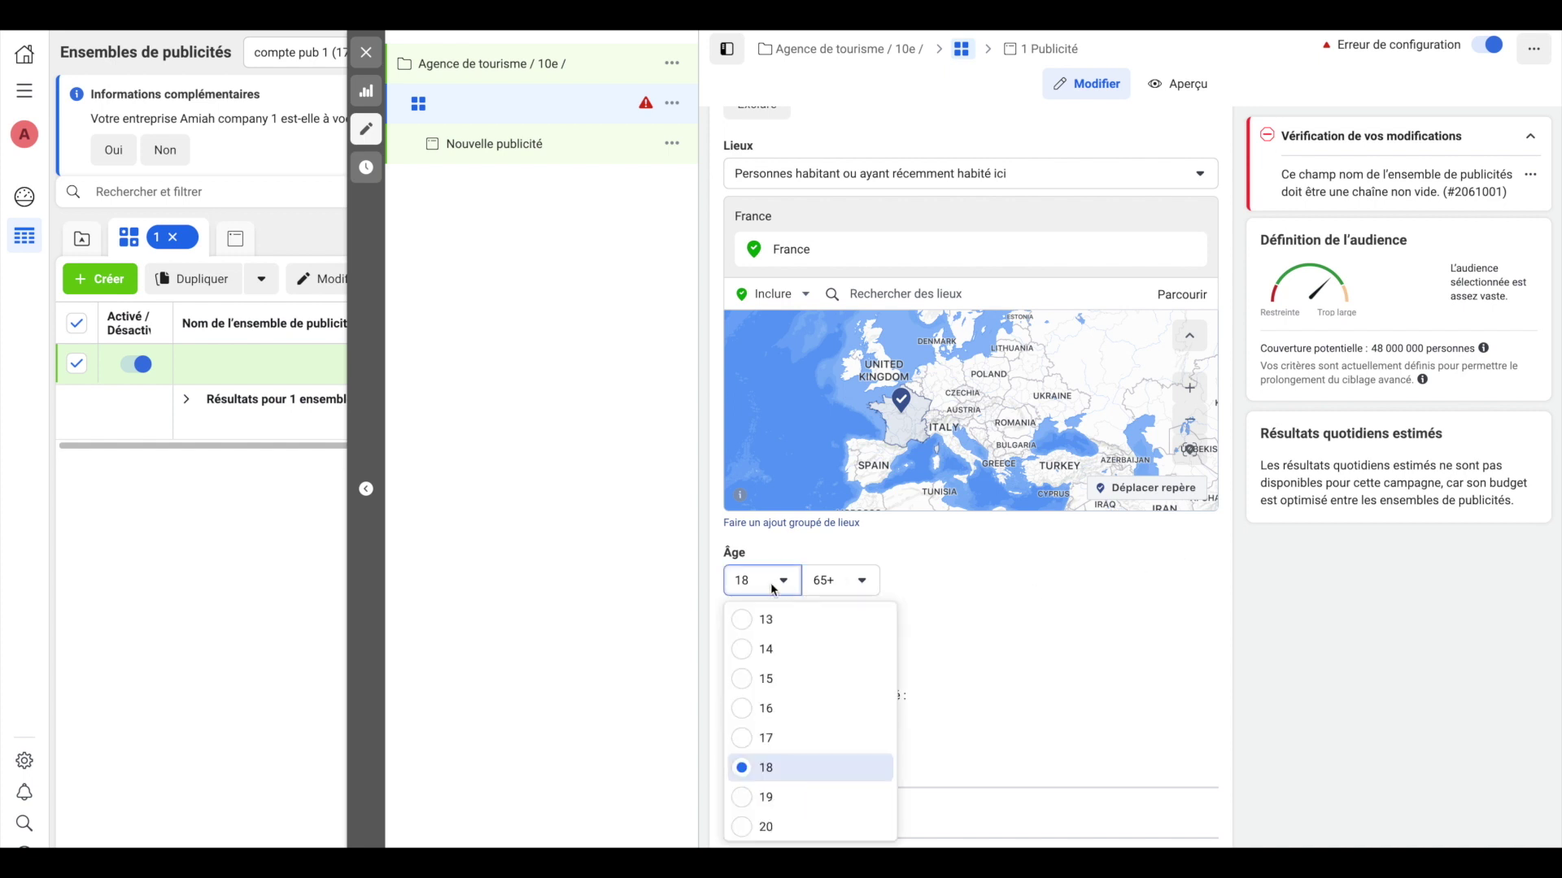
click(749, 708)
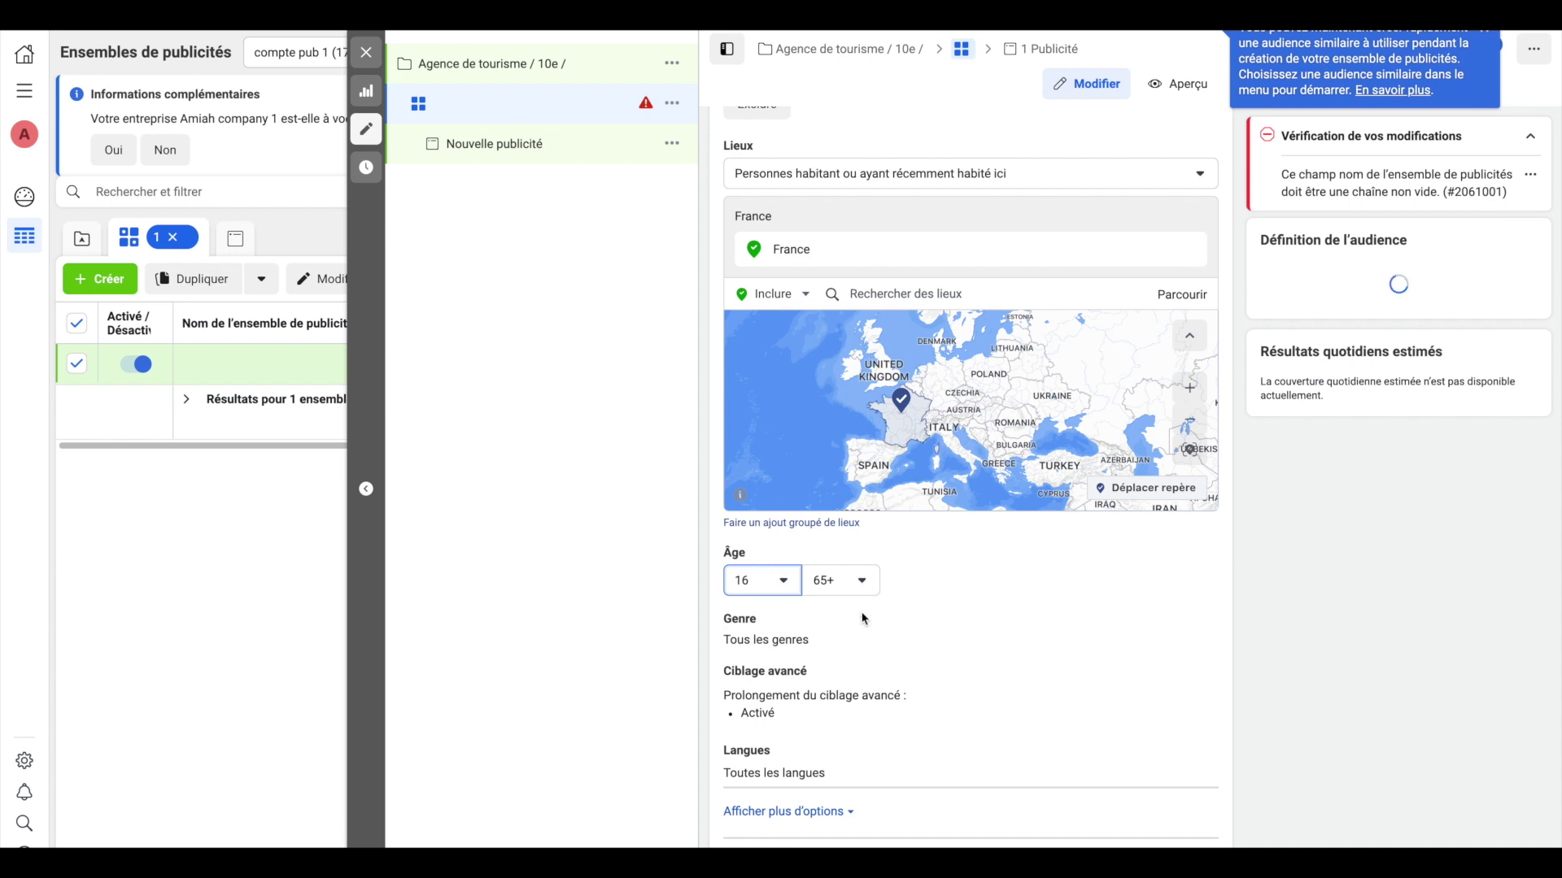
Set the audience's language to Français (tout)
scroll(927, 610, down, 1)
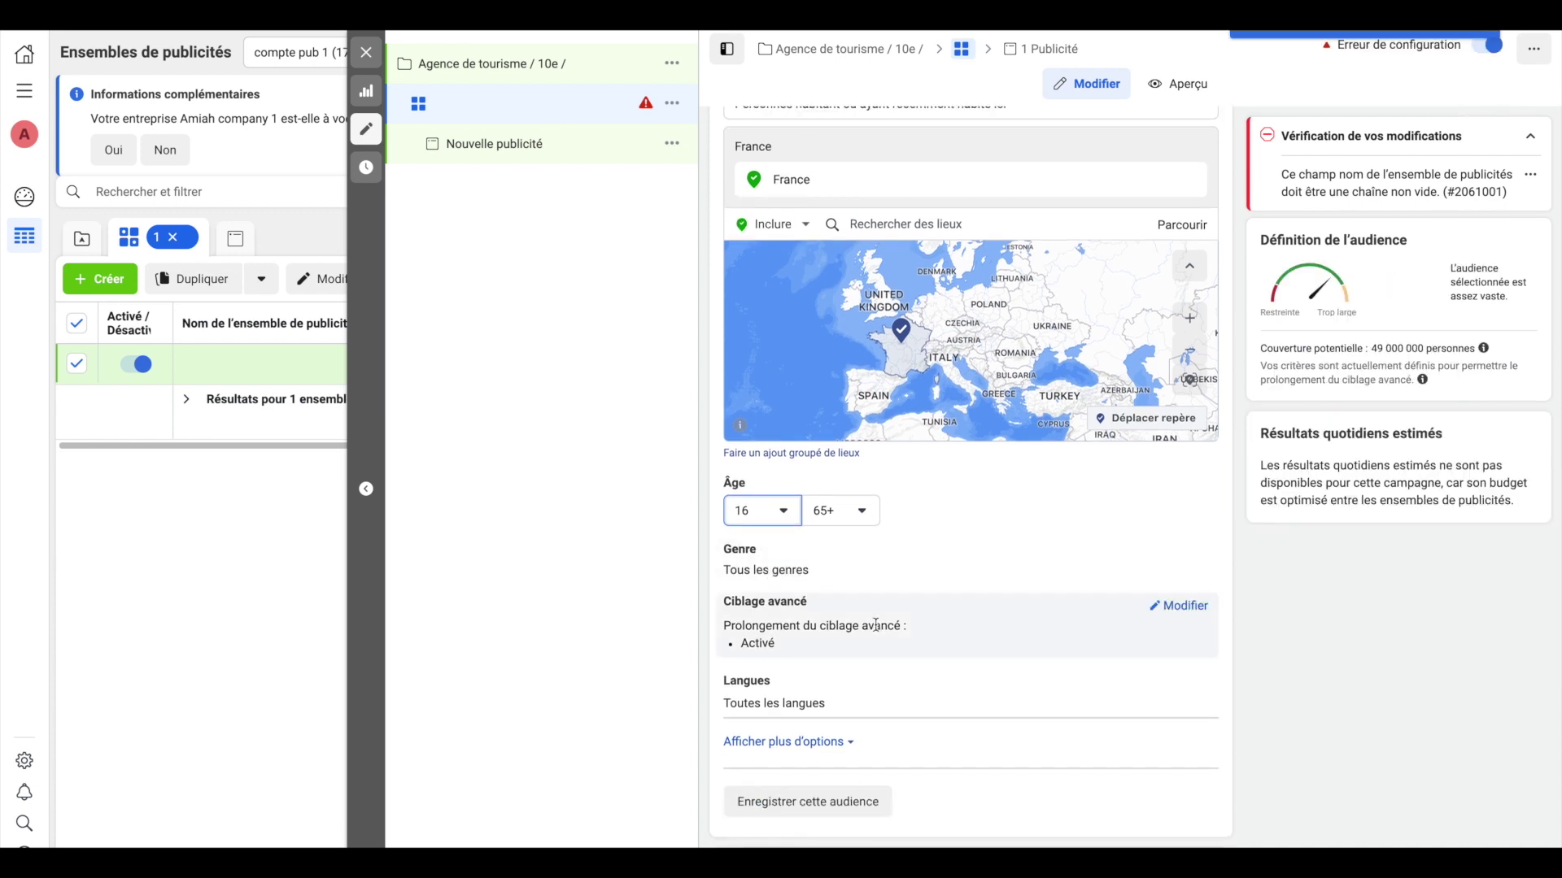
scroll(875, 625, down, 1)
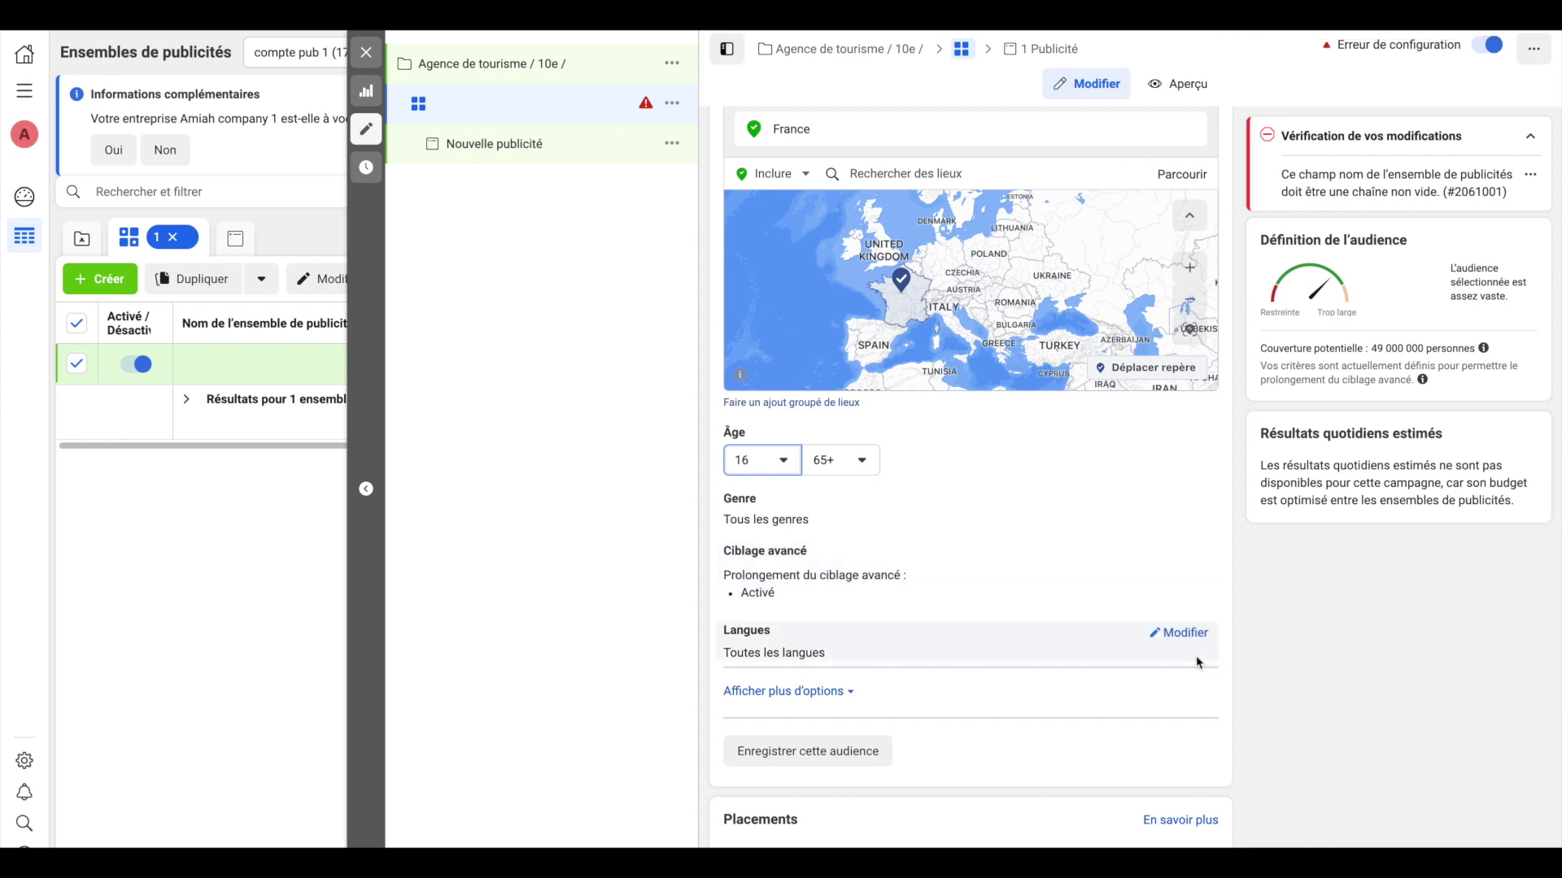
click(1178, 633)
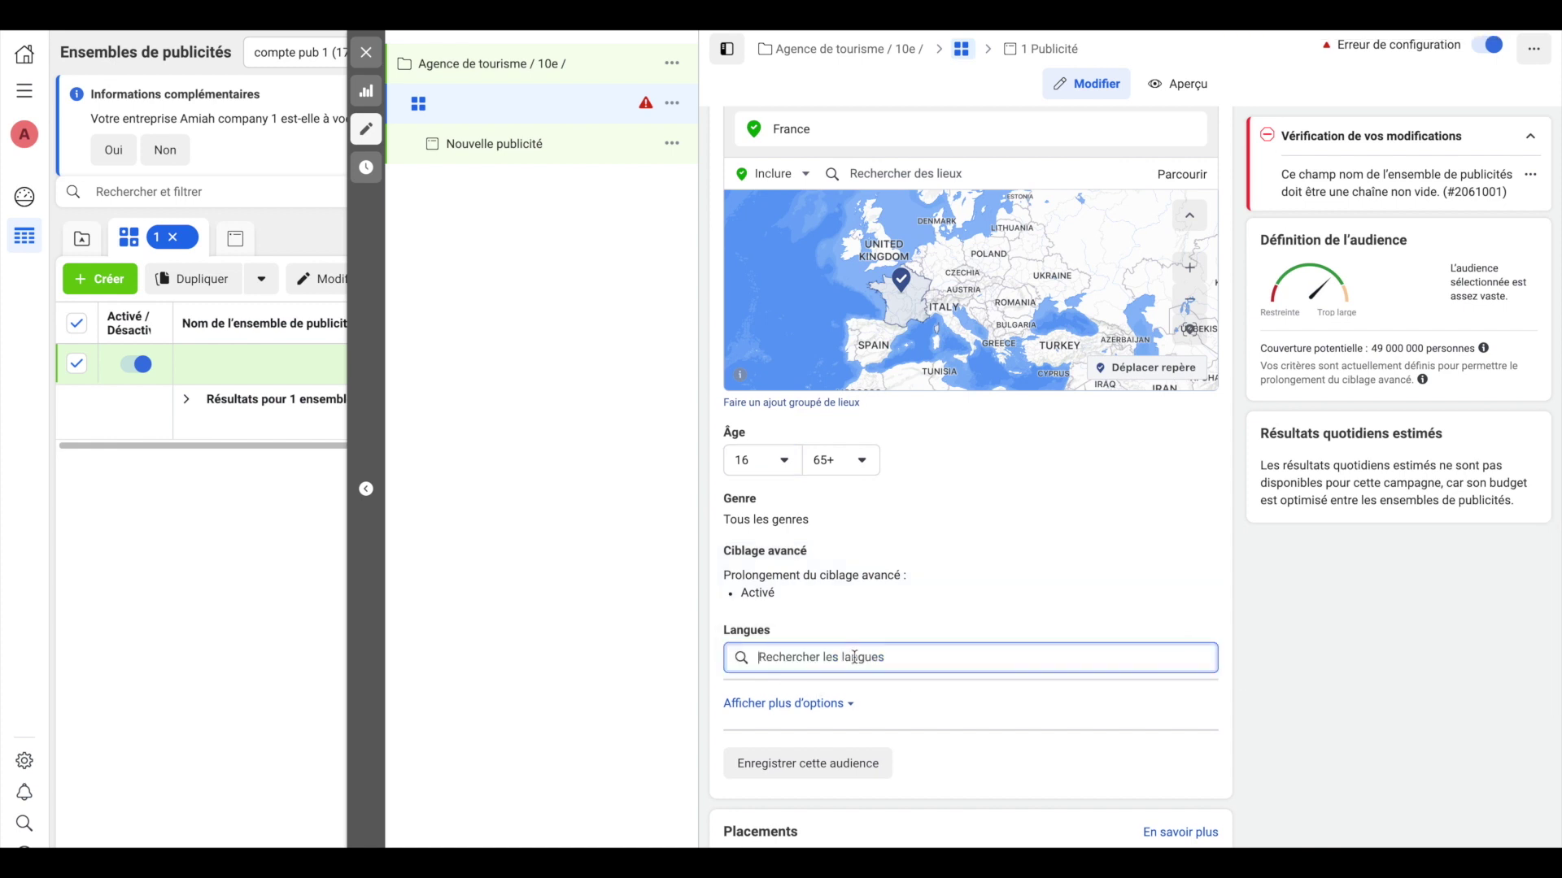
text(fr)
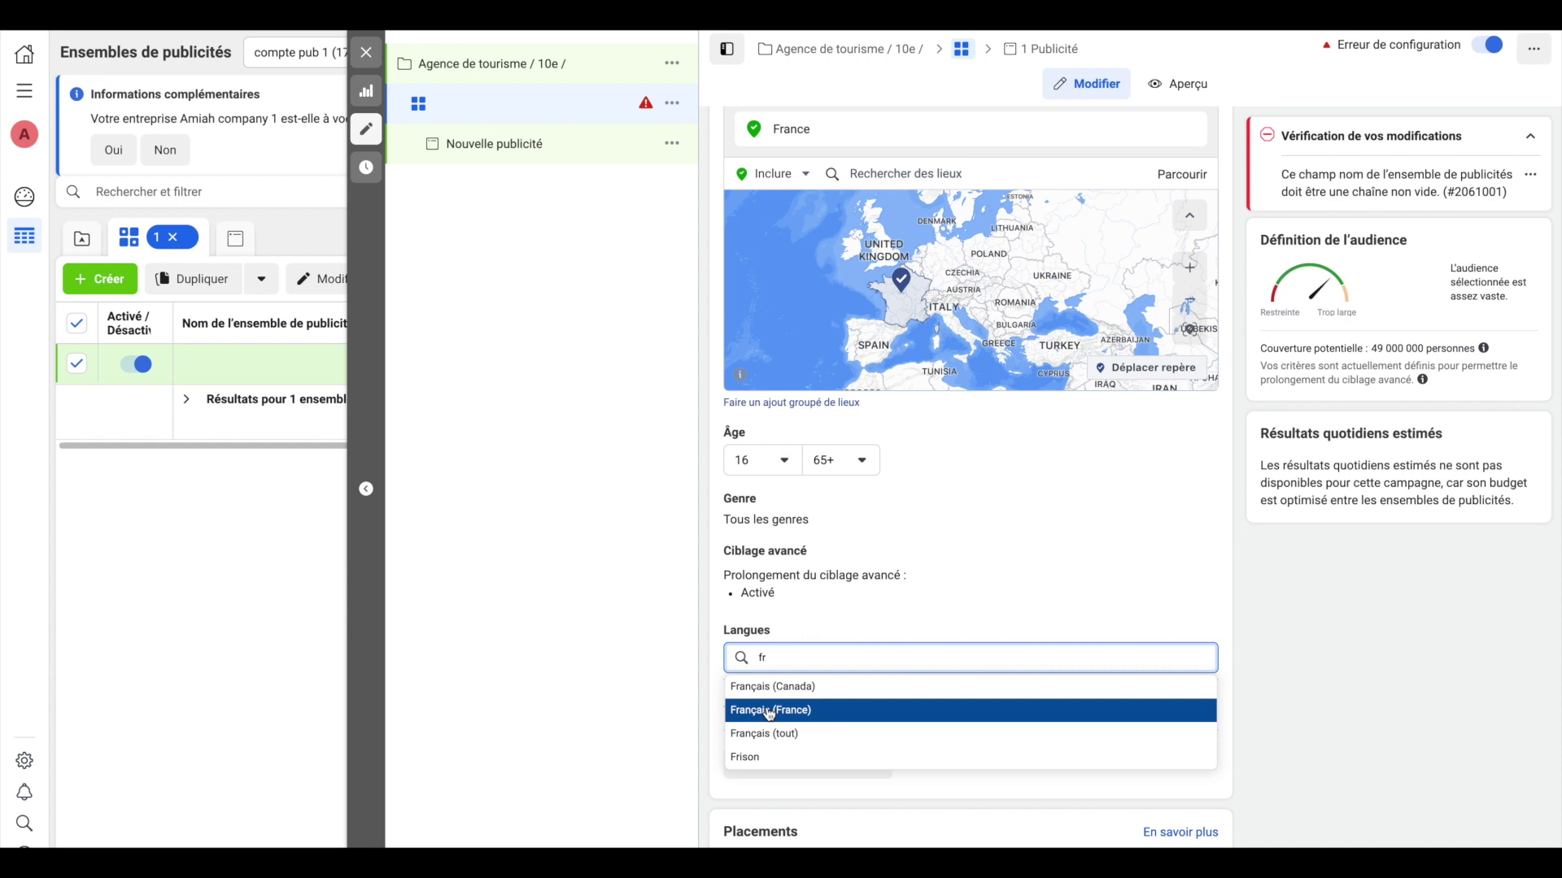
click(749, 735)
Show the additional audience options and examine the connections, placements, and optimisation and delivery settings
scroll(825, 618, down, 3)
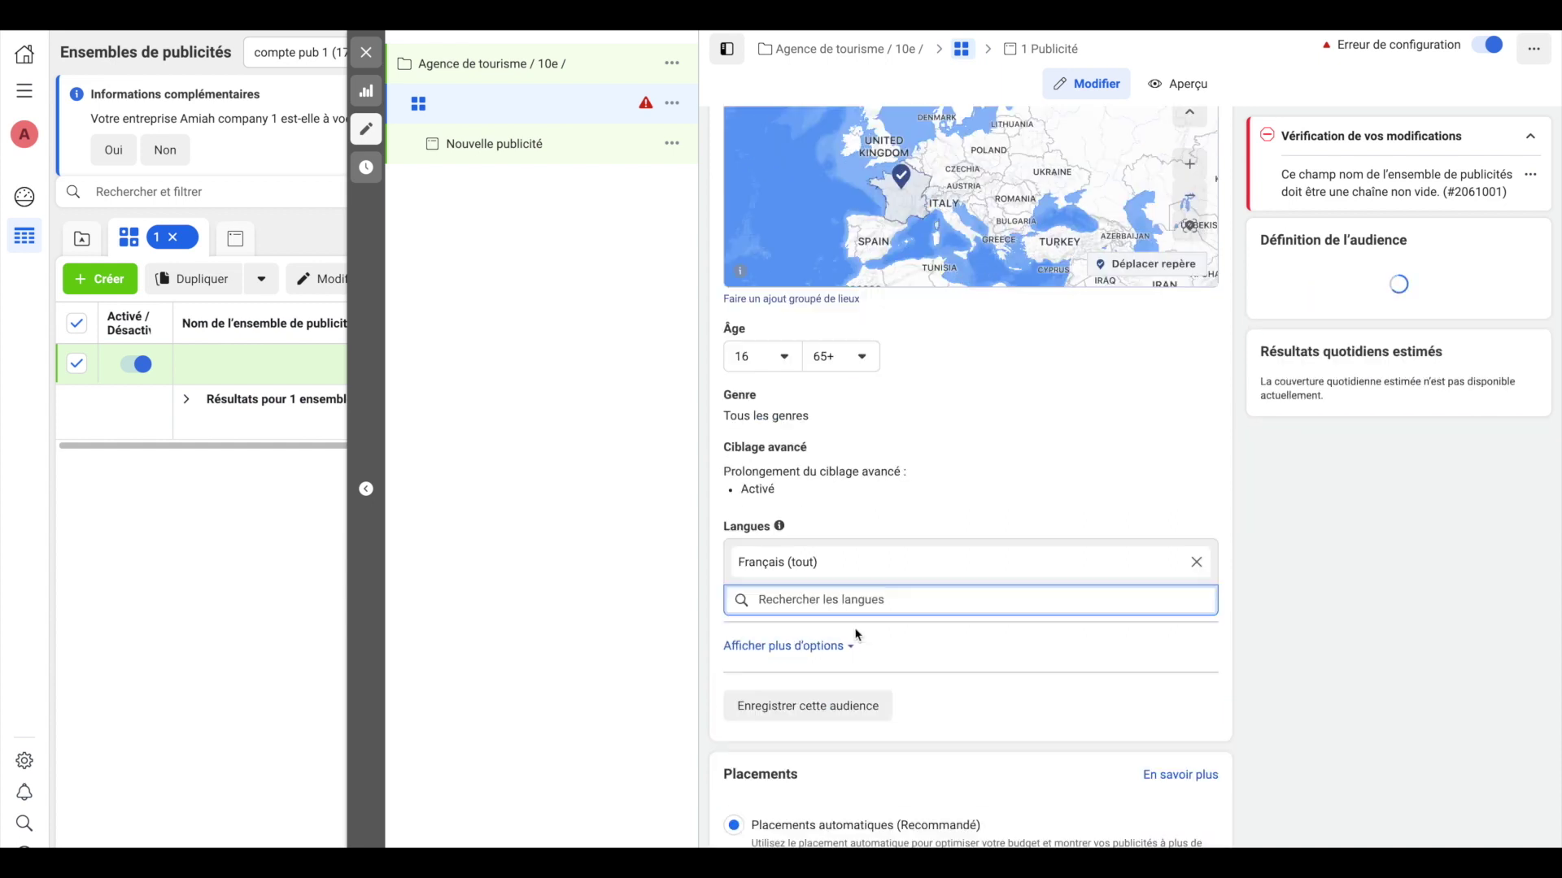
click(814, 536)
scroll(820, 521, down, 2)
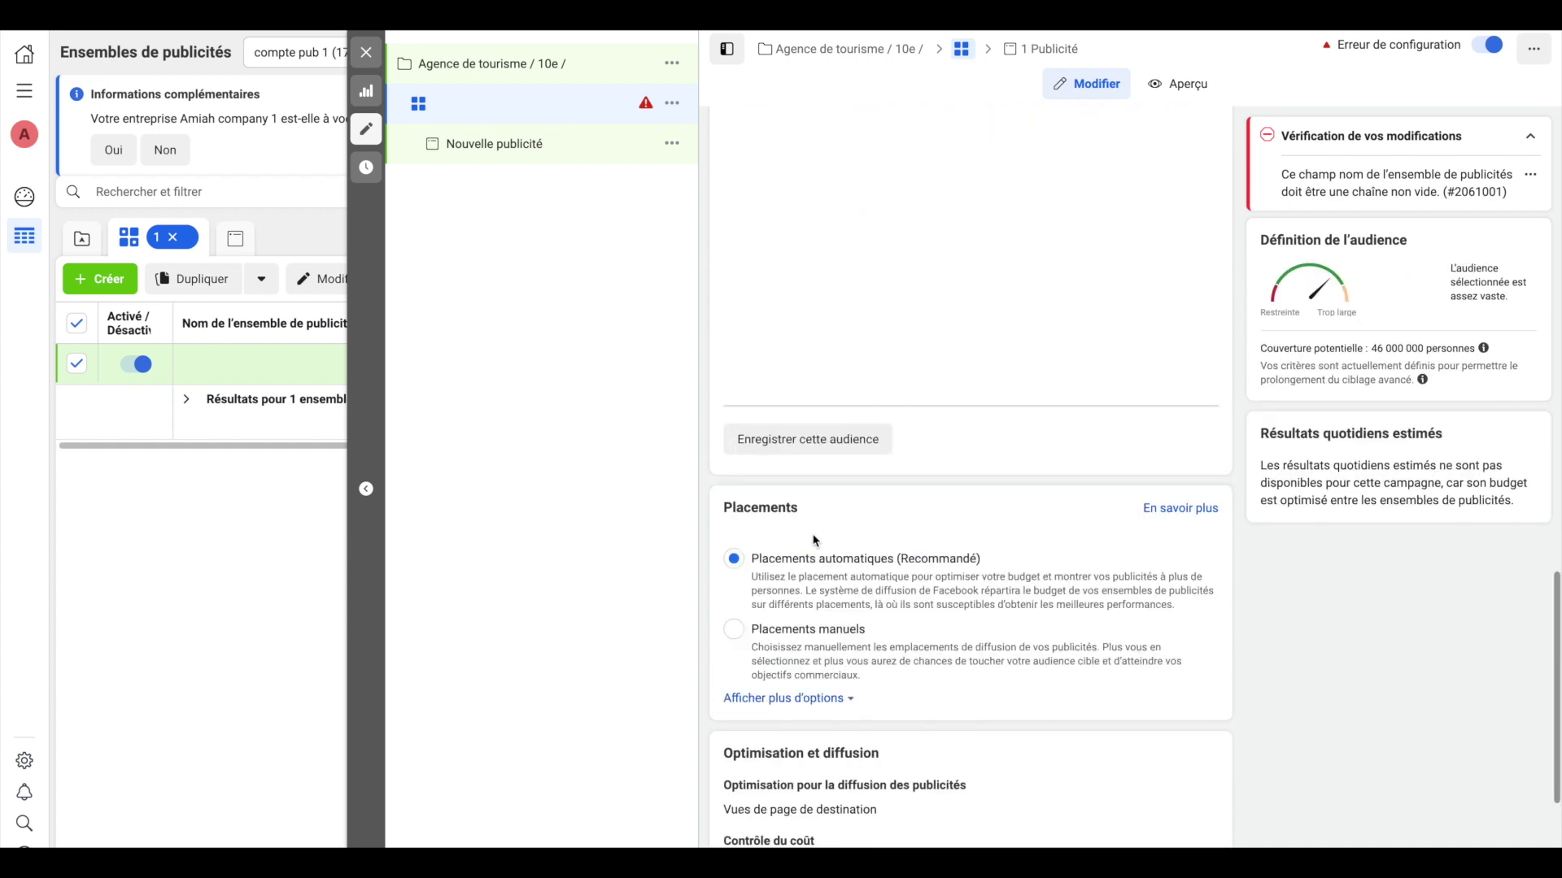
scroll(824, 506, up, 5)
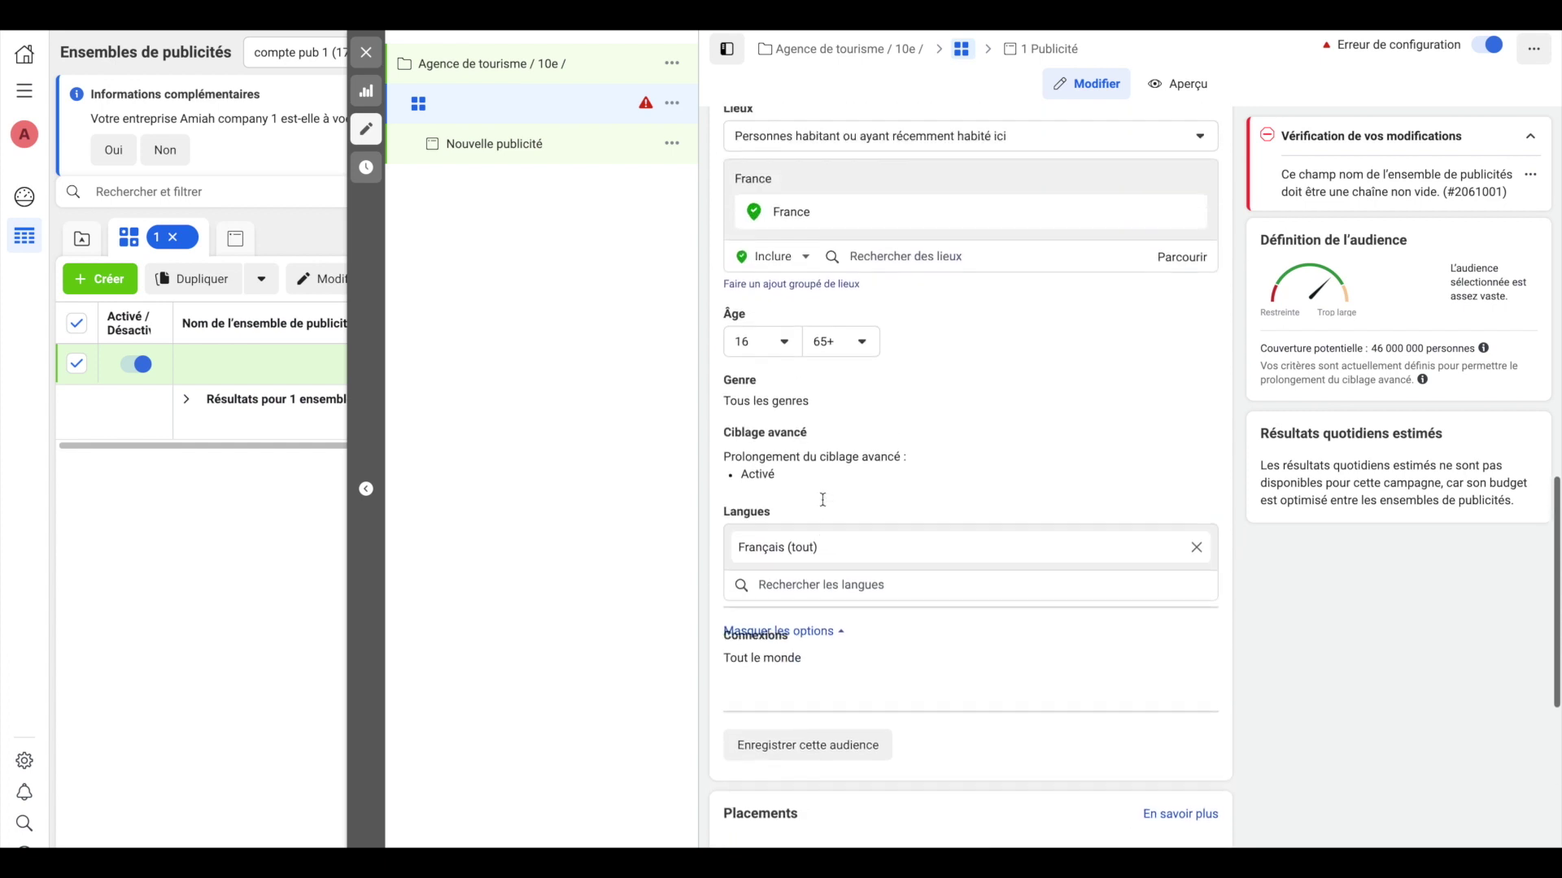
scroll(824, 506, down, 6)
scroll(824, 506, down, 2)
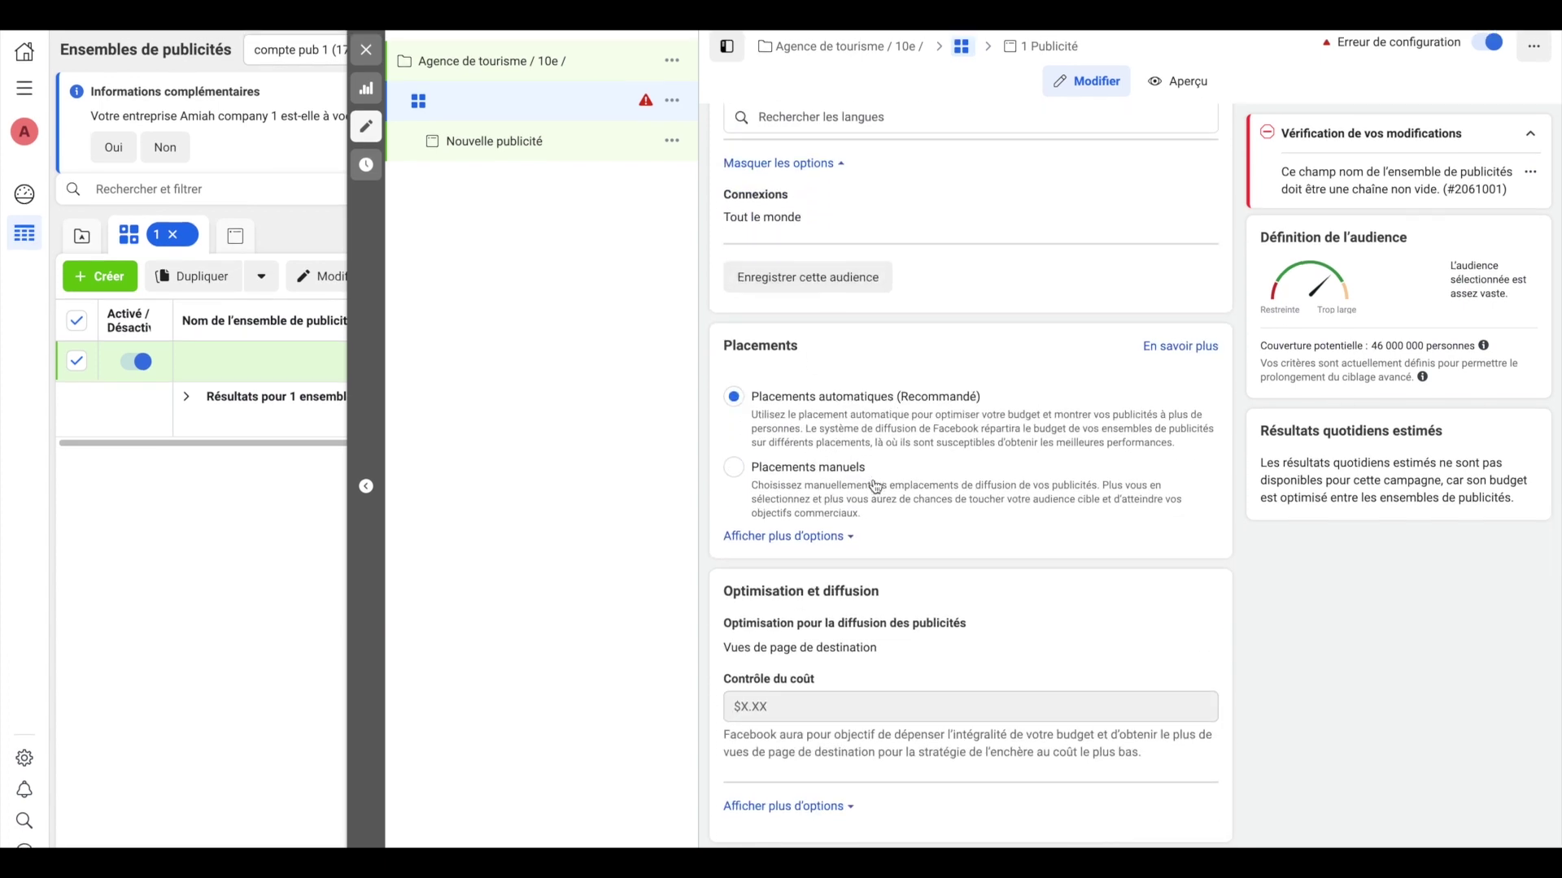
scroll(846, 623, up, 1)
scroll(846, 623, up, 10)
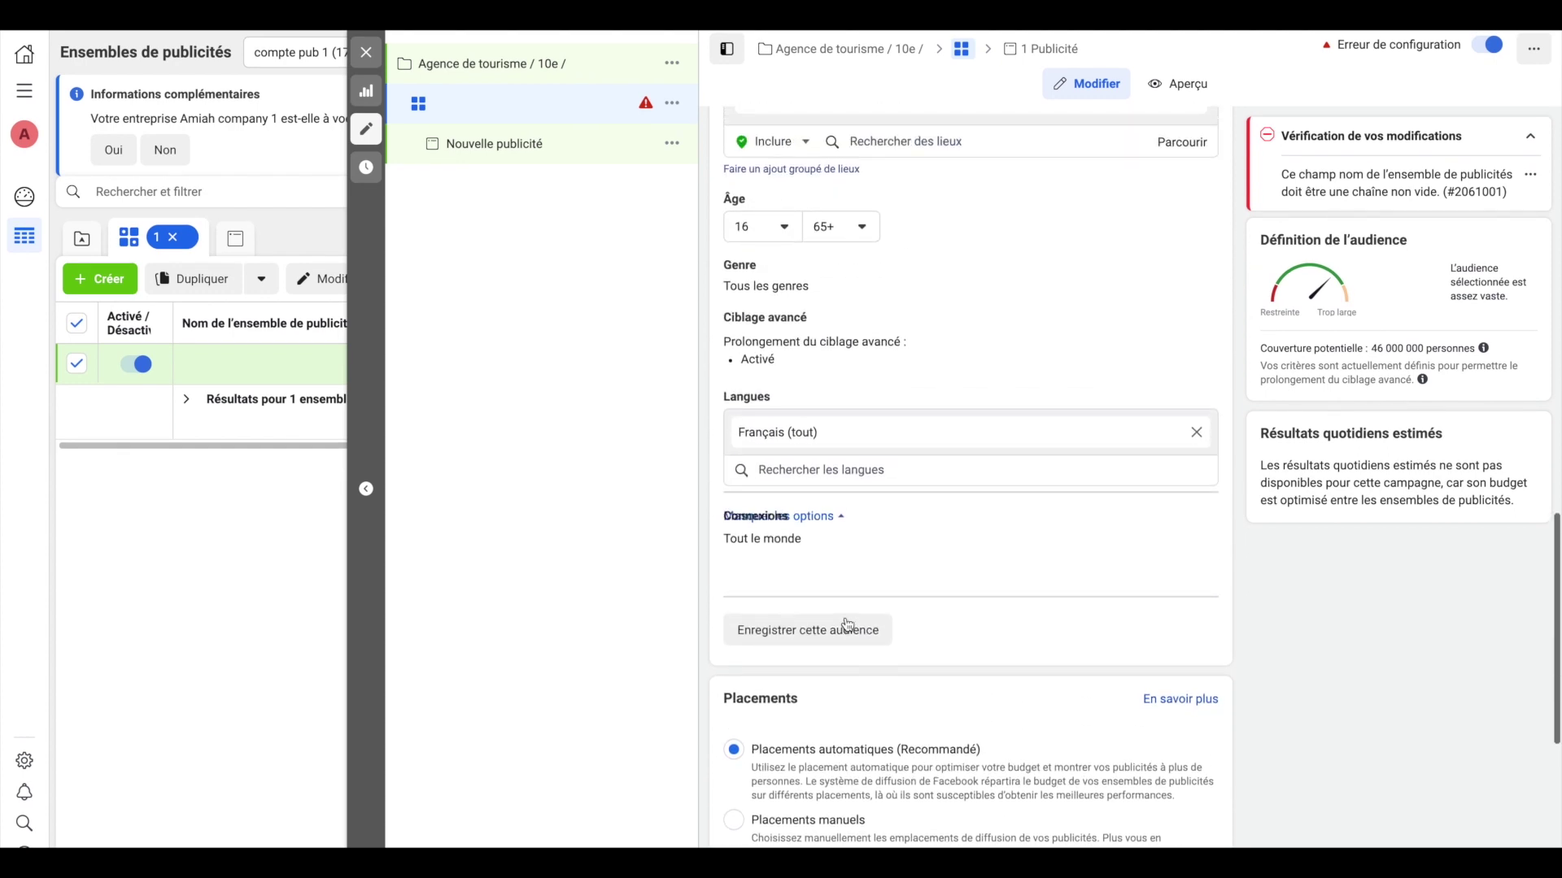
click(792, 174)
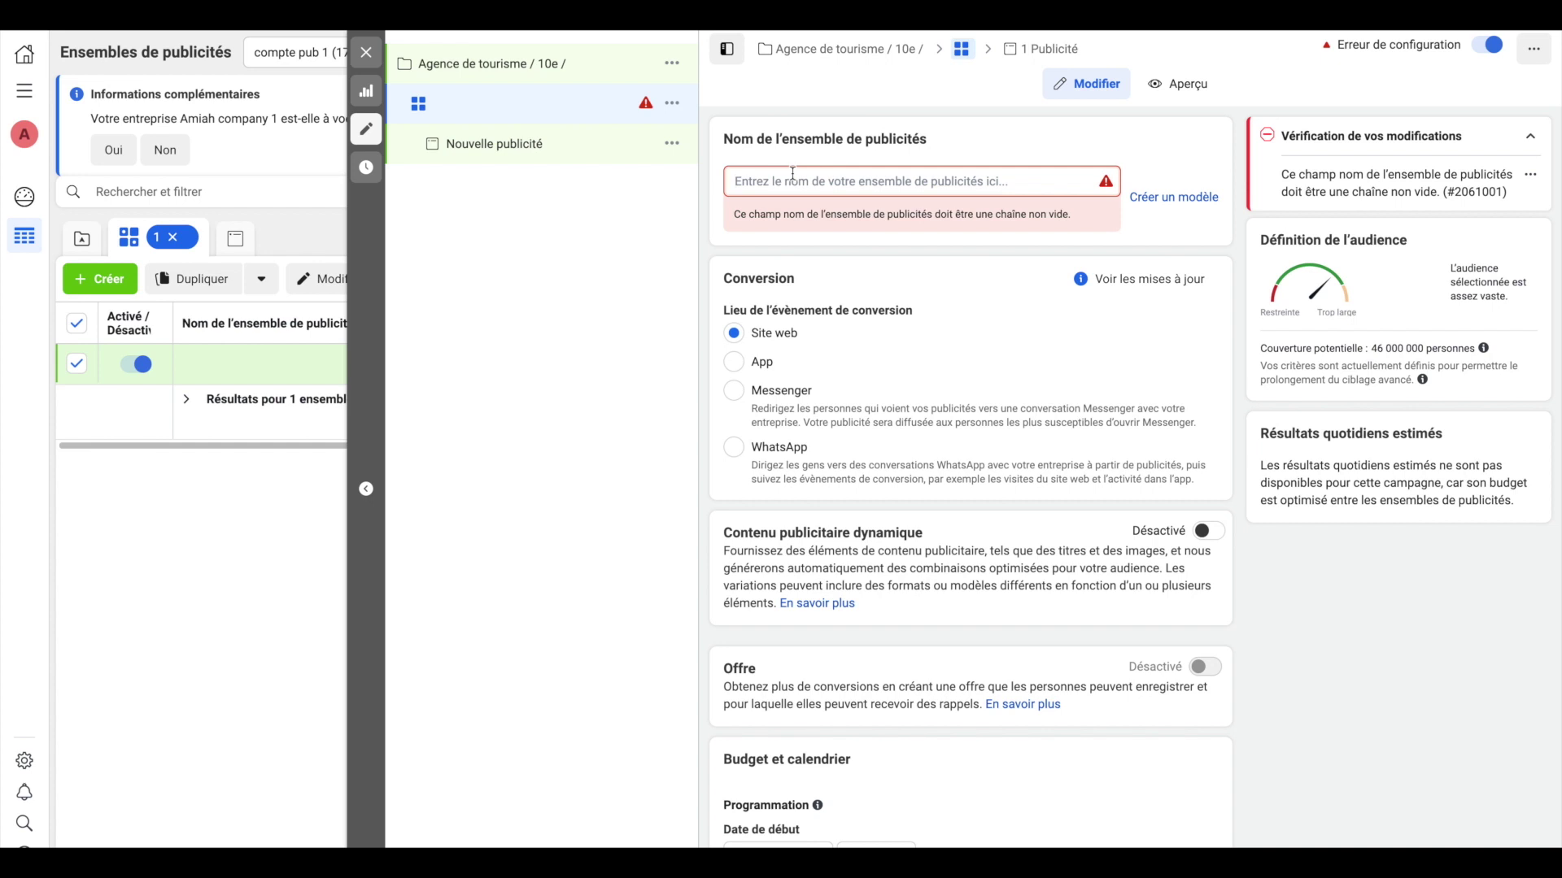
text(qgenc)
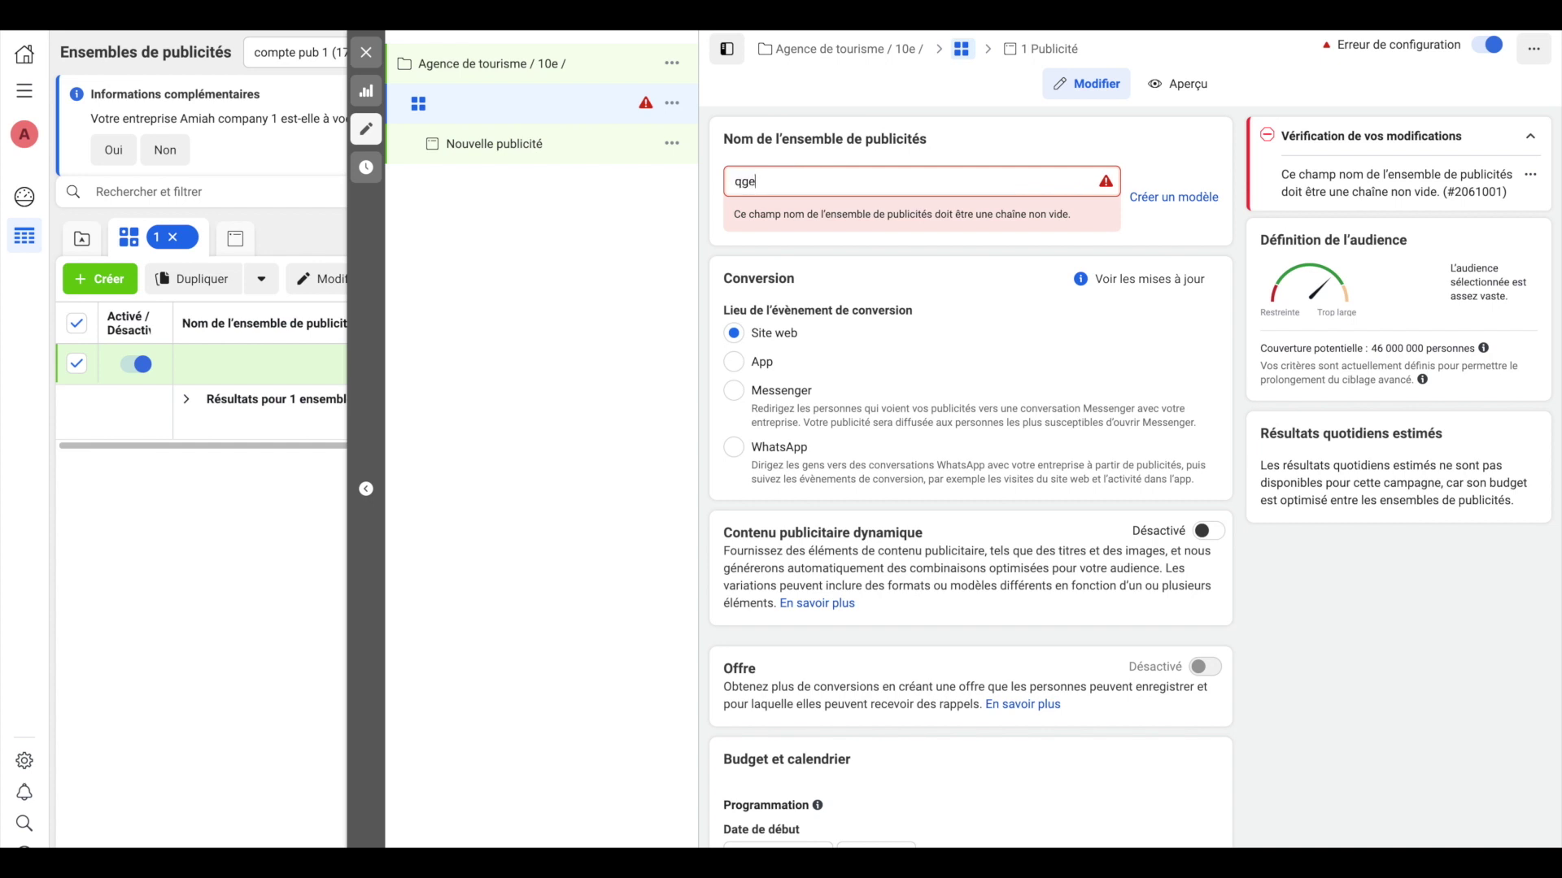
key(BackSpace)
key(BackSpace)
key(BackSpace)
key(BackSpace)
key(BackSpace)
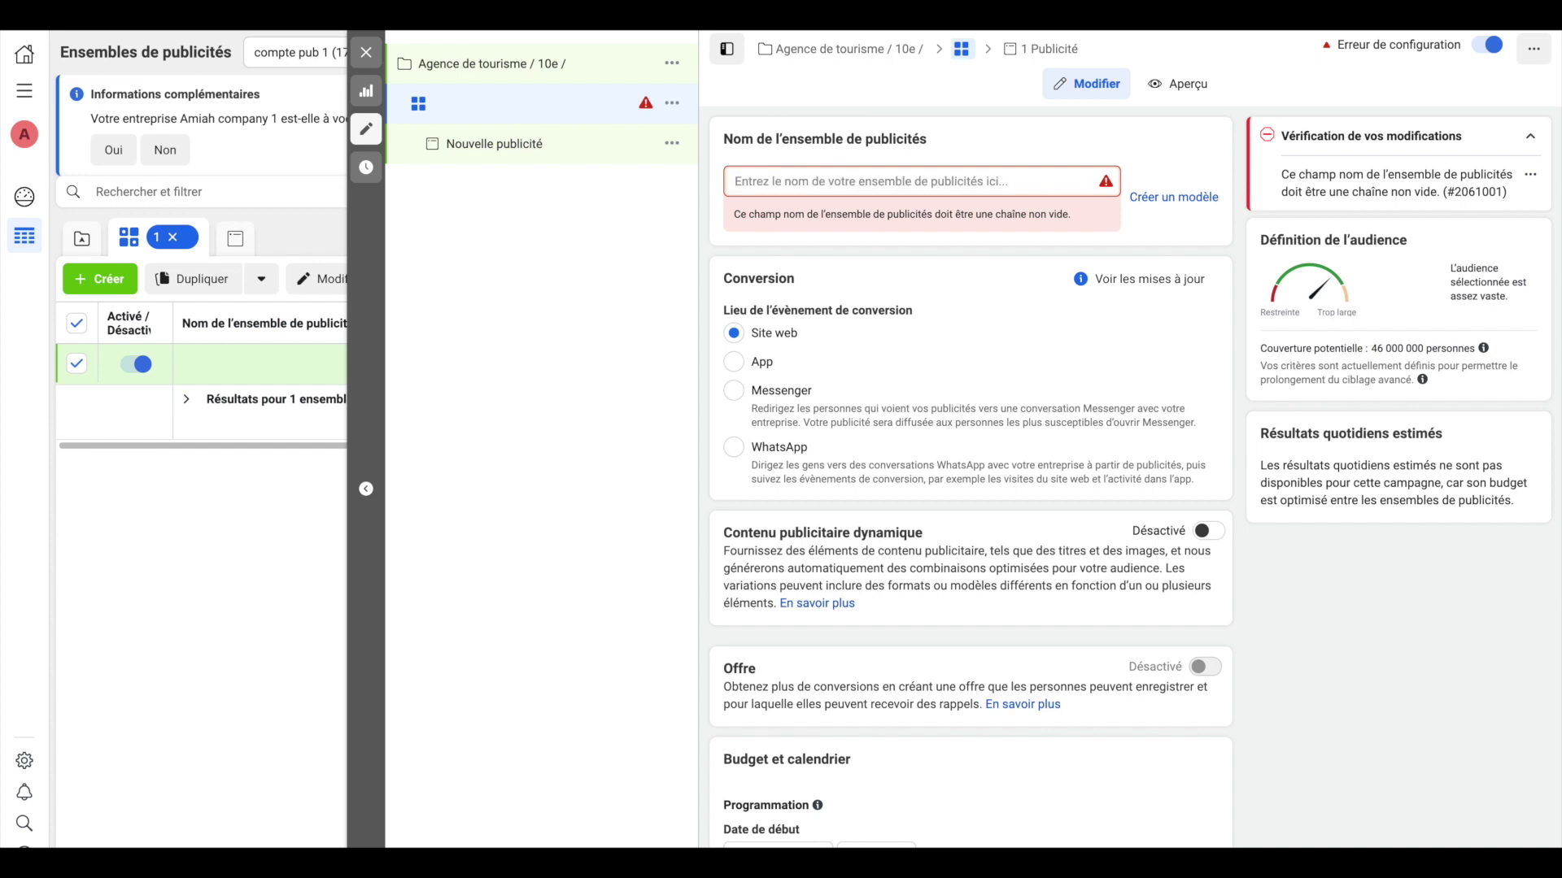
Review the audience section's custom audiences, locations, age, advanced targeting and languages
scroll(867, 317, down, 10)
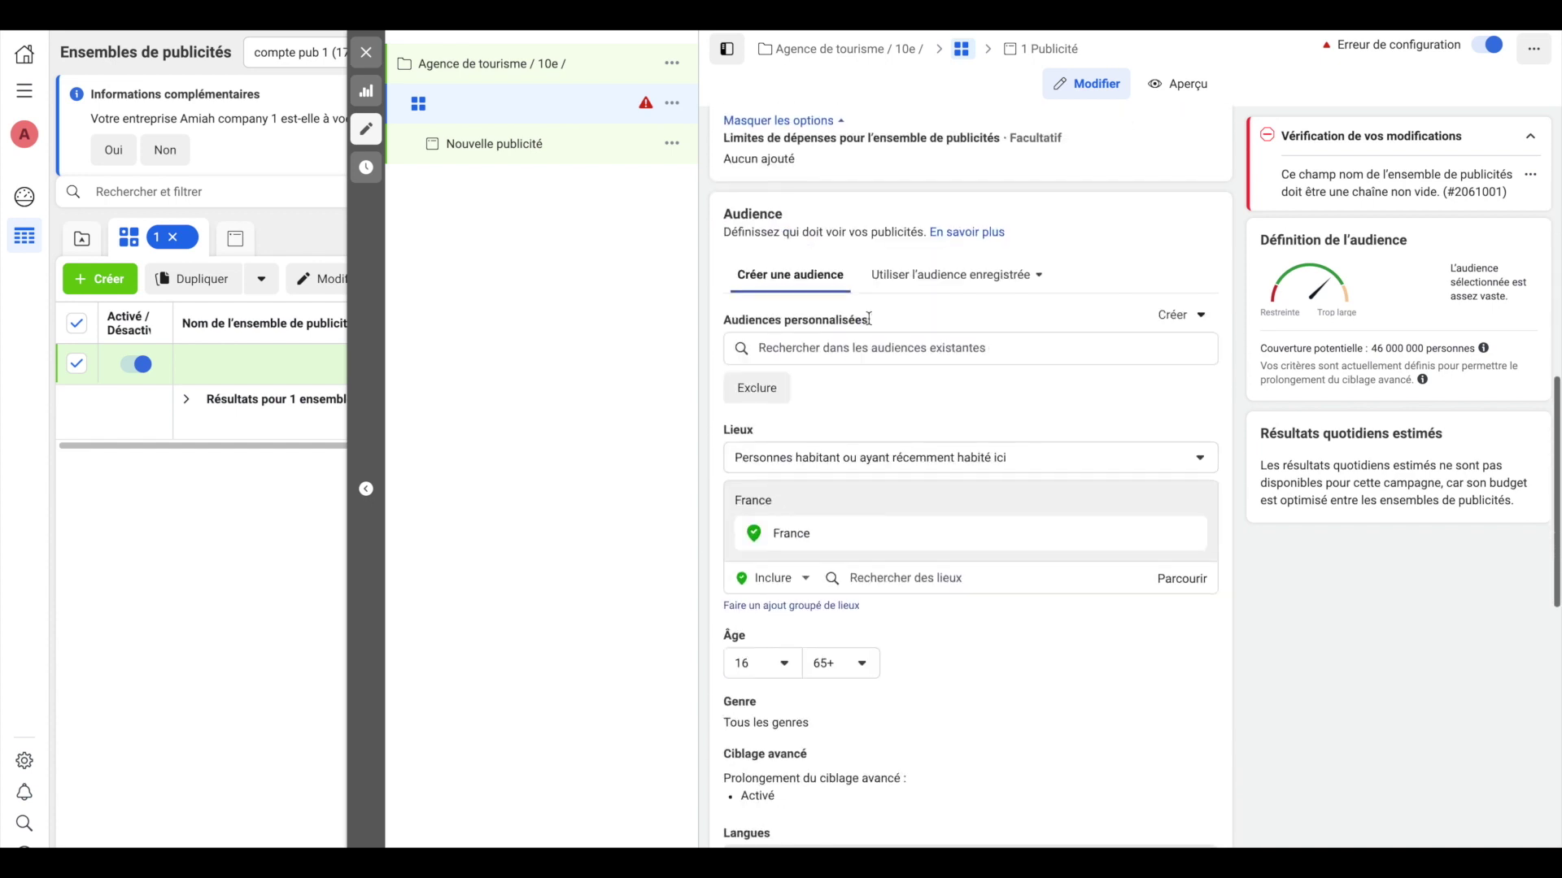
scroll(867, 317, up, 1)
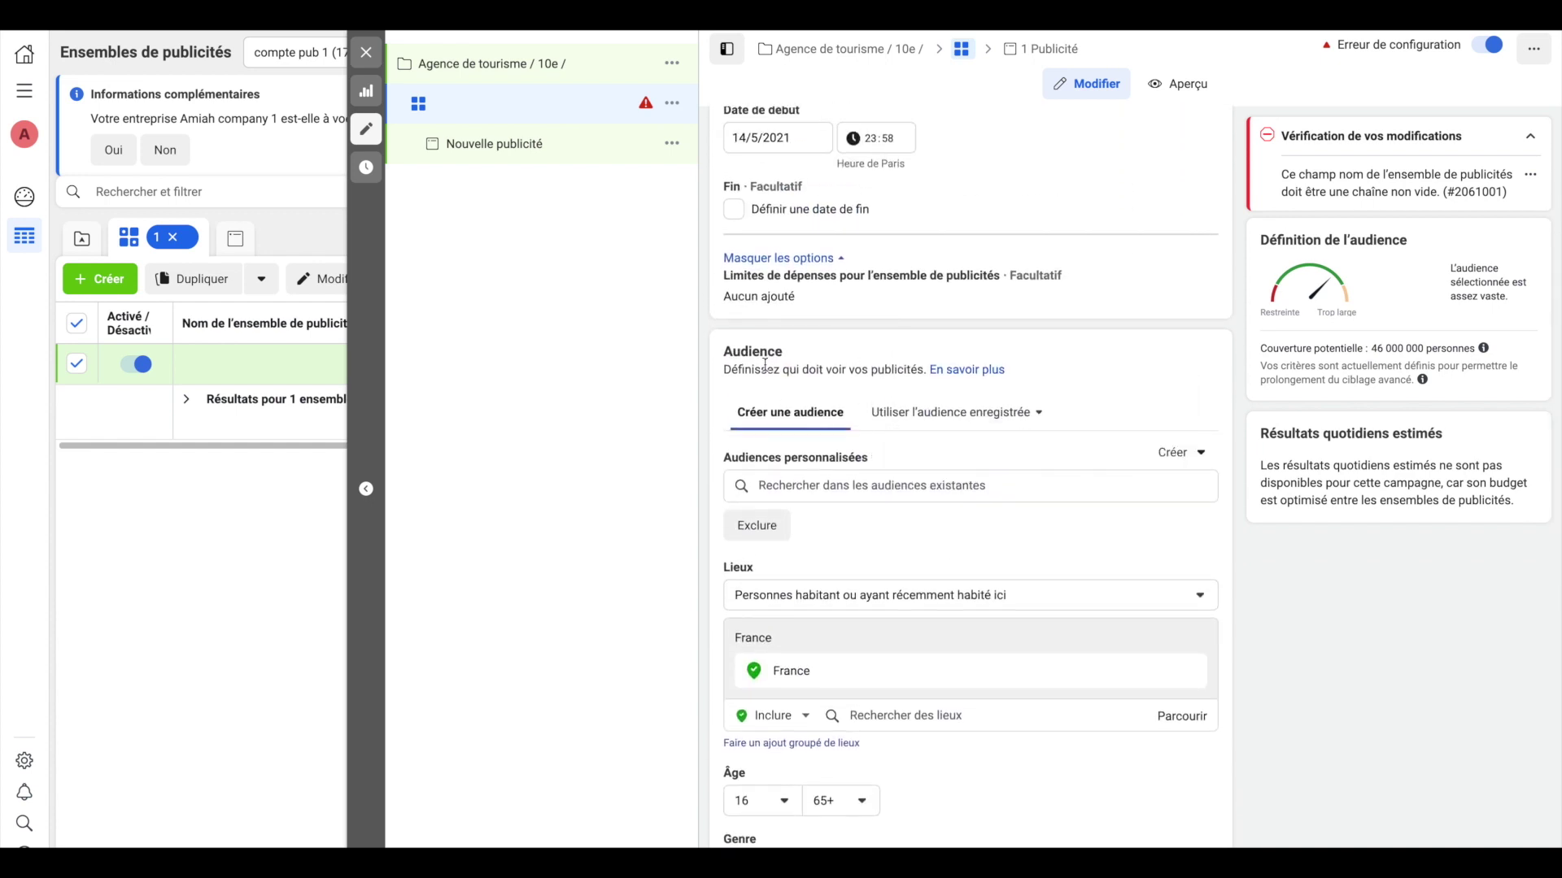
scroll(765, 365, down, 1)
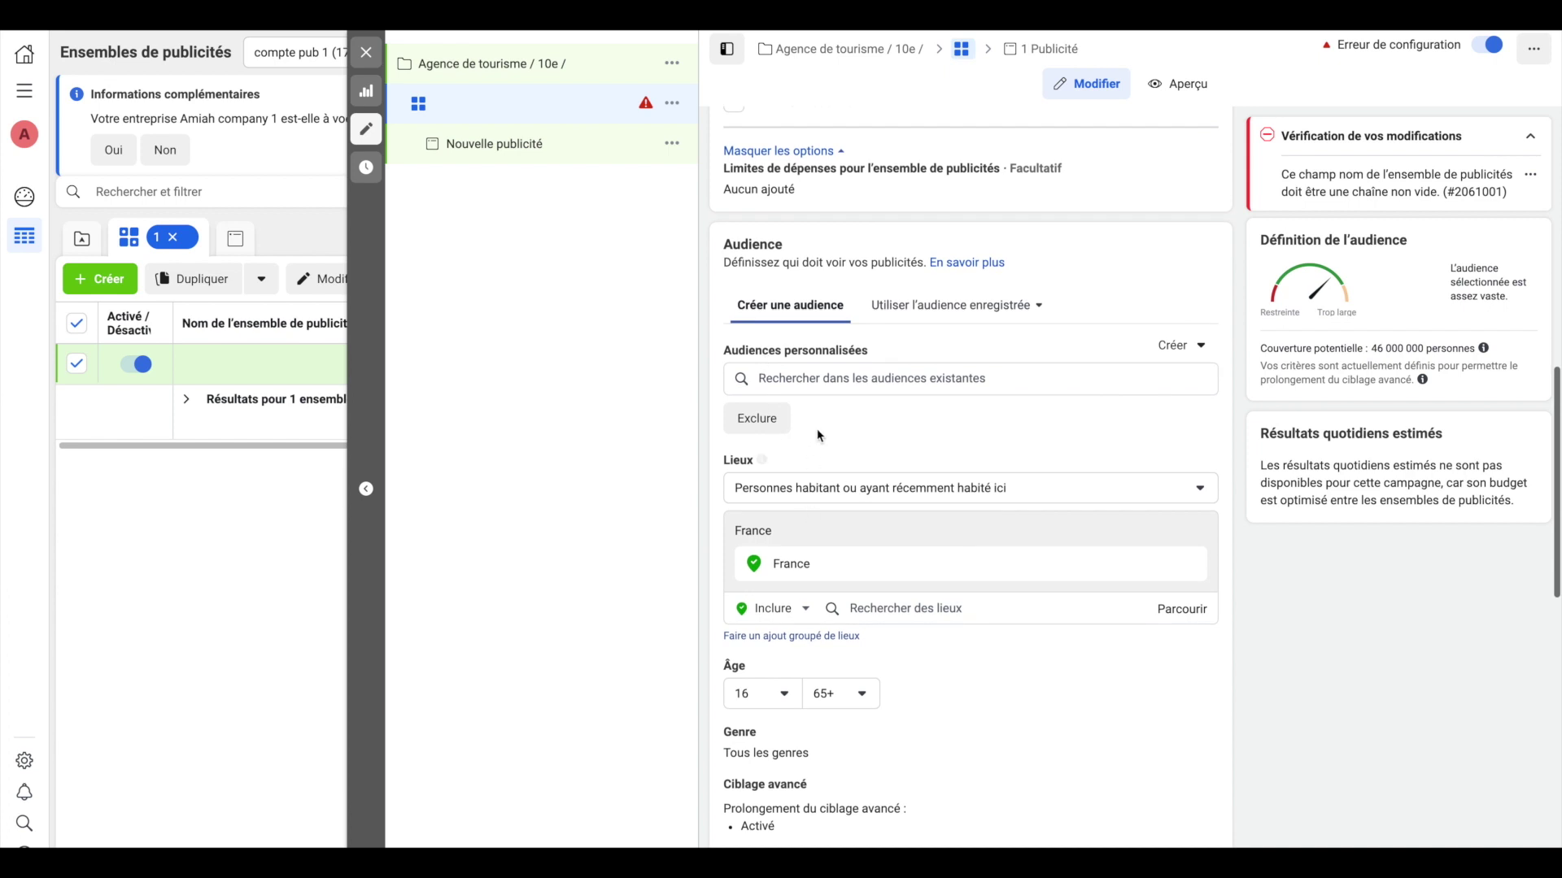
scroll(829, 447, down, 5)
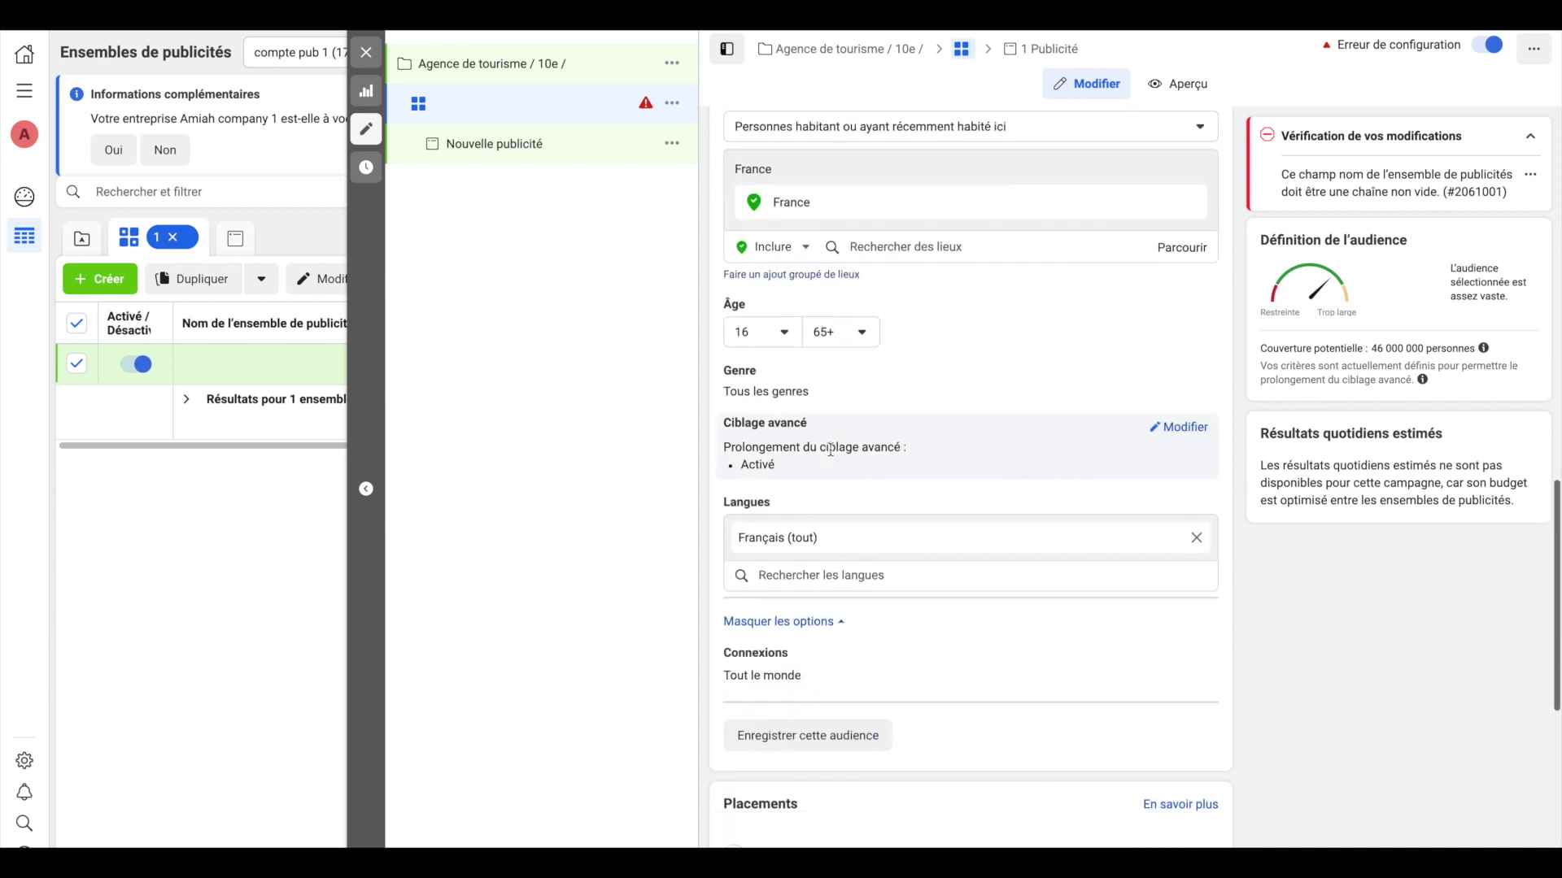
Review the ad set from the custom audiences and placements back to the offer, budget and schedule, and conversion sections
scroll(831, 449, up, 3)
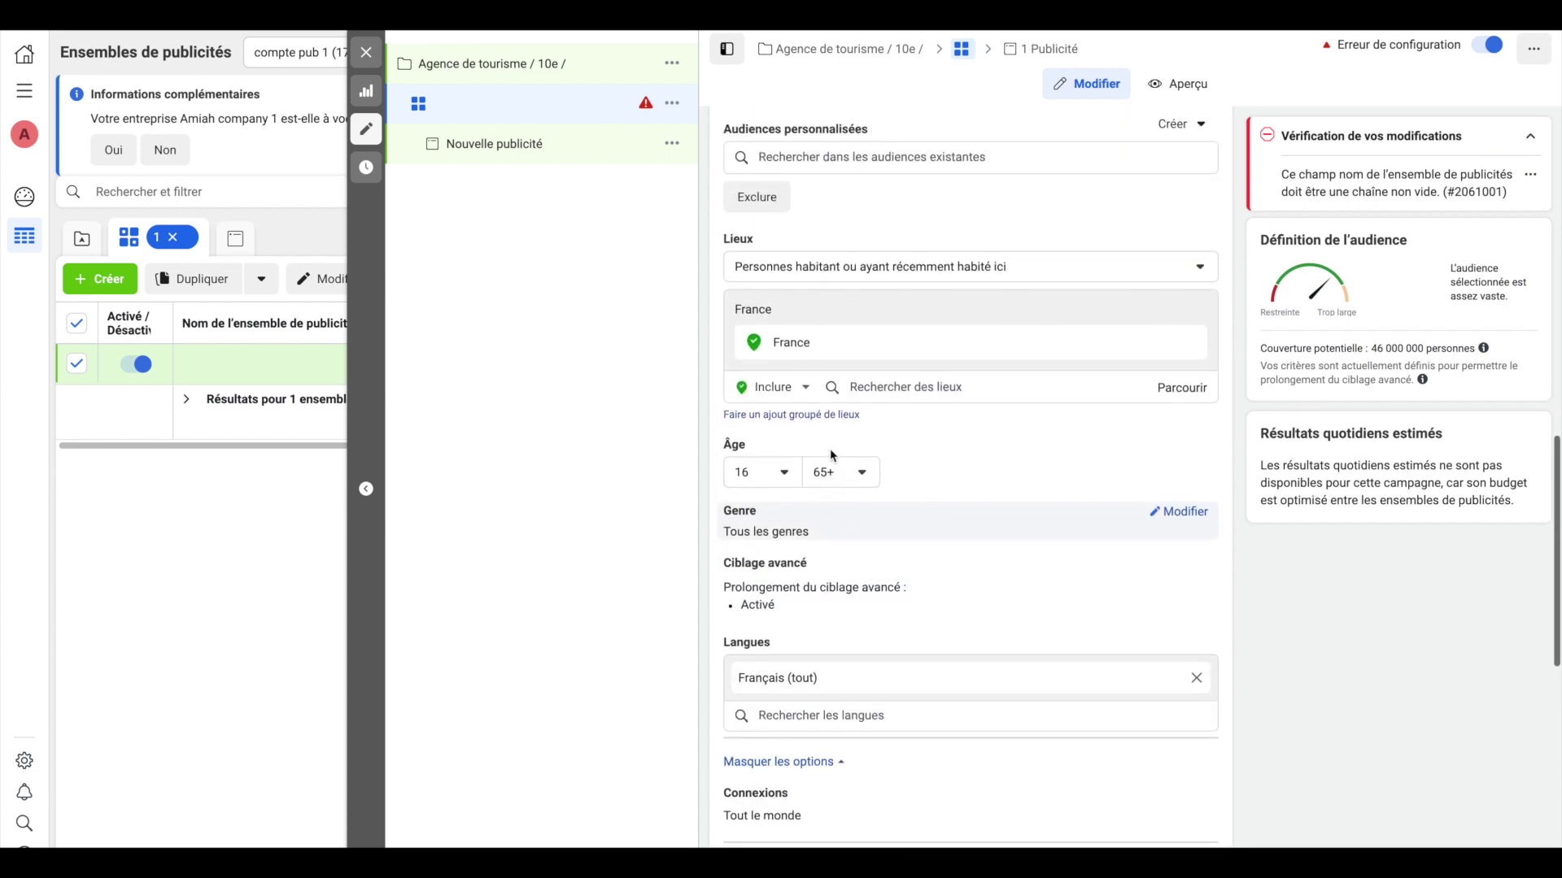
scroll(830, 449, up, 1)
click(866, 323)
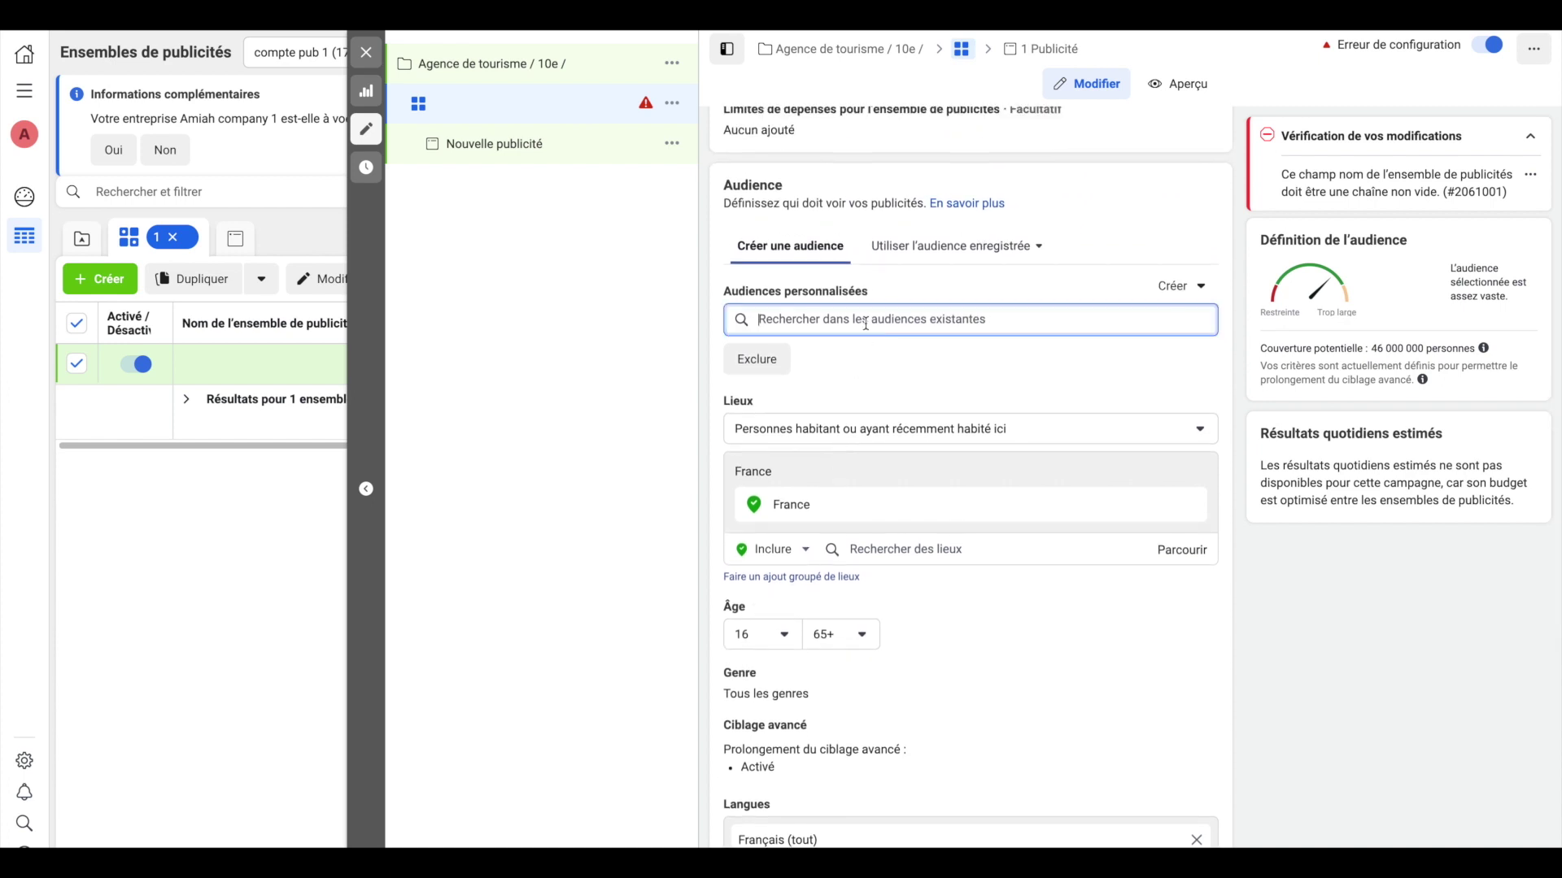
click(905, 304)
scroll(876, 267, down, 1)
scroll(840, 453, down, 6)
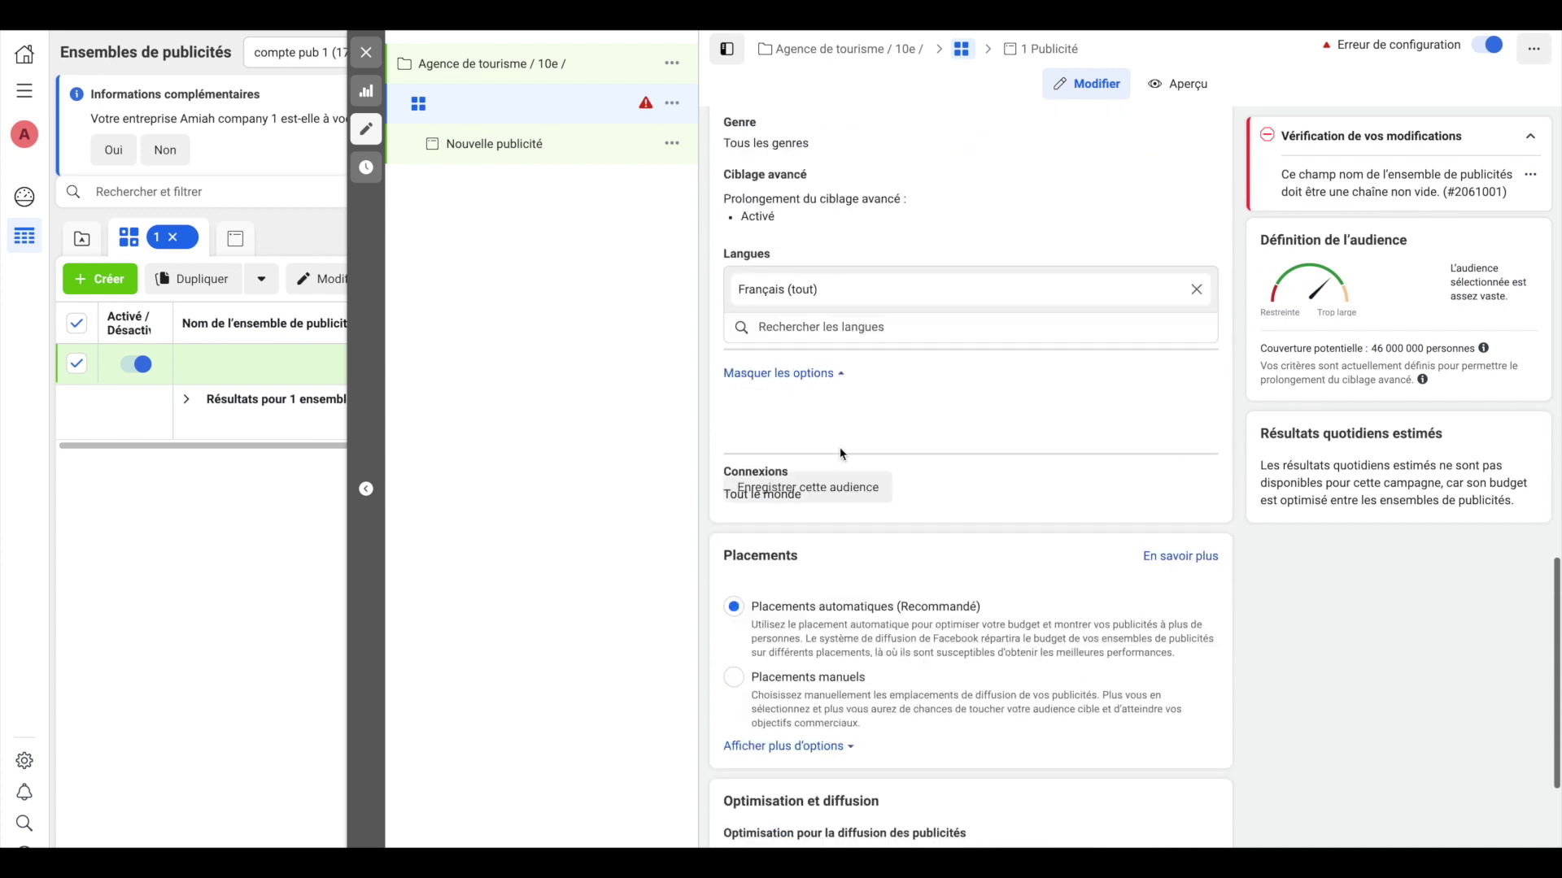
scroll(840, 453, down, 3)
scroll(842, 455, up, 9)
scroll(841, 455, up, 5)
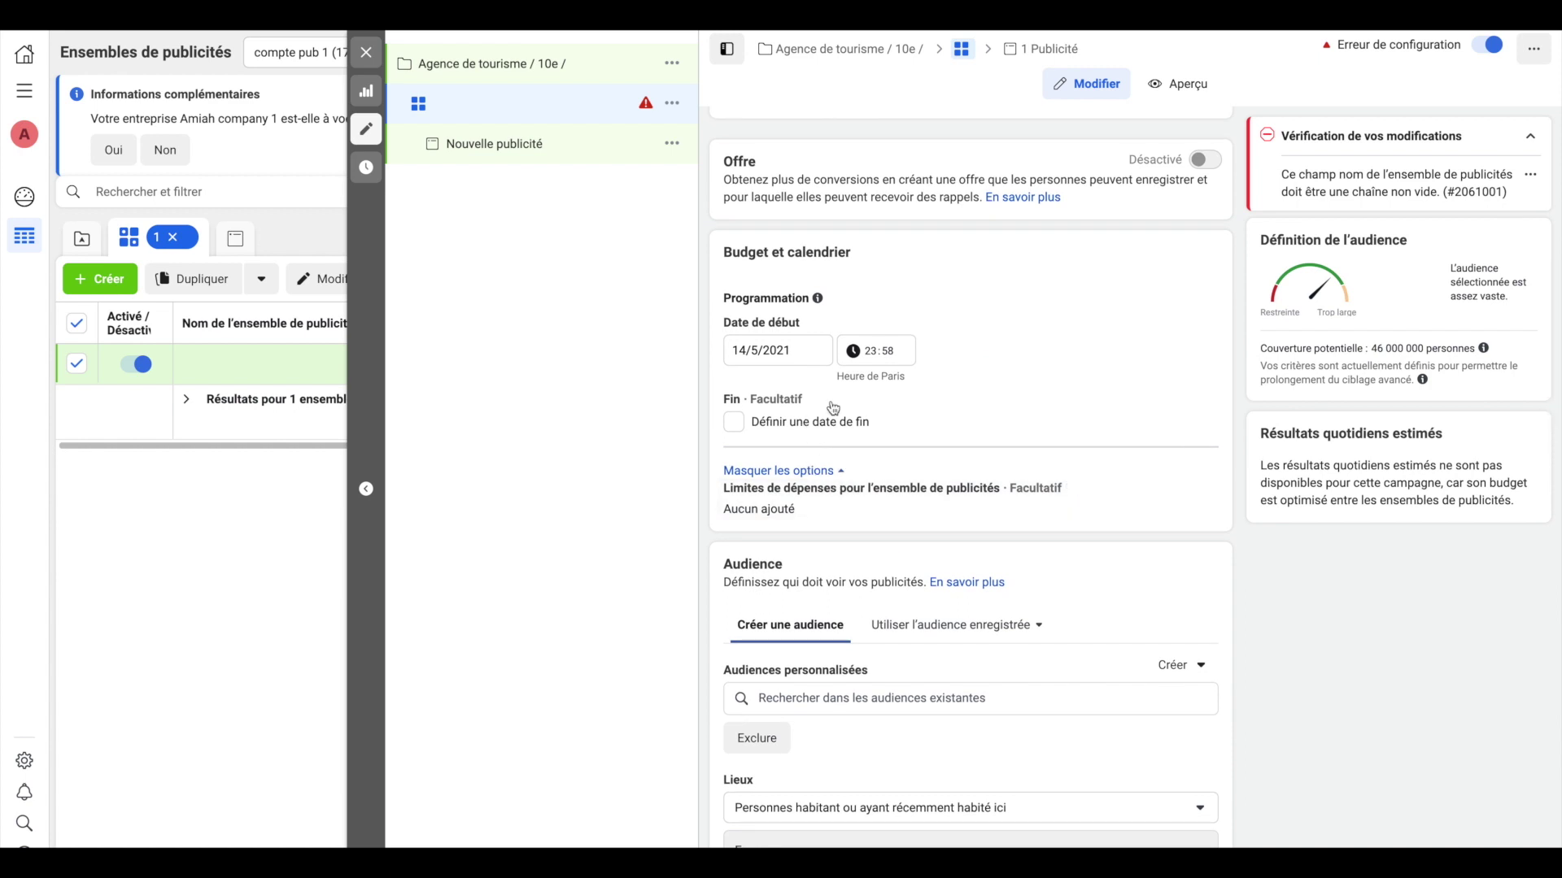
scroll(833, 407, up, 4)
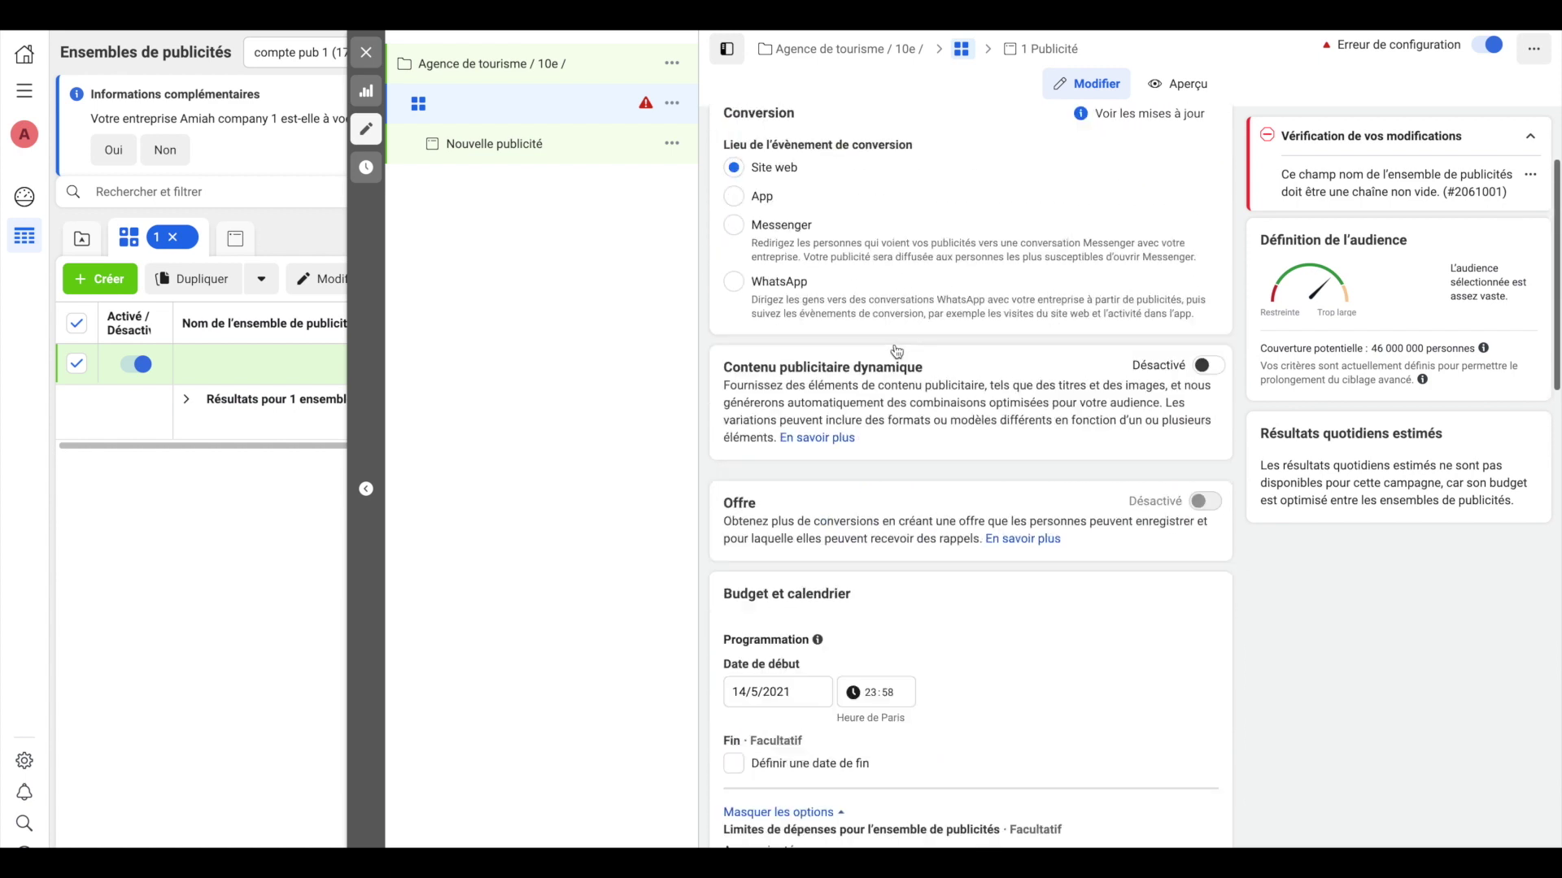
Enable spending limits for the ad set and set its daily minimum to 3 EUR
scroll(897, 351, down, 1)
scroll(927, 574, down, 1)
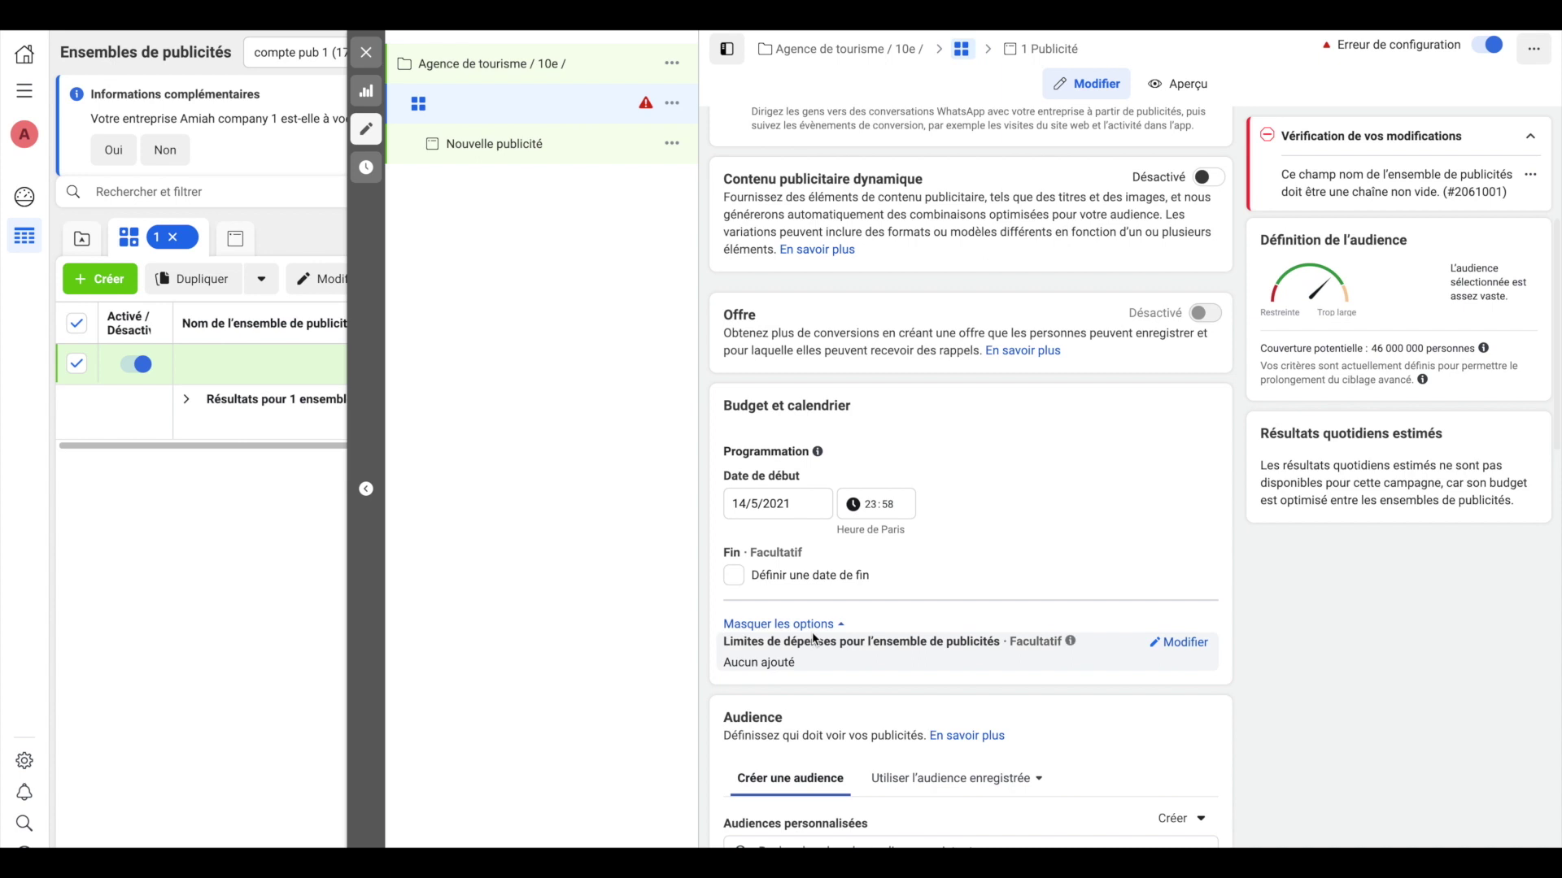
click(1185, 646)
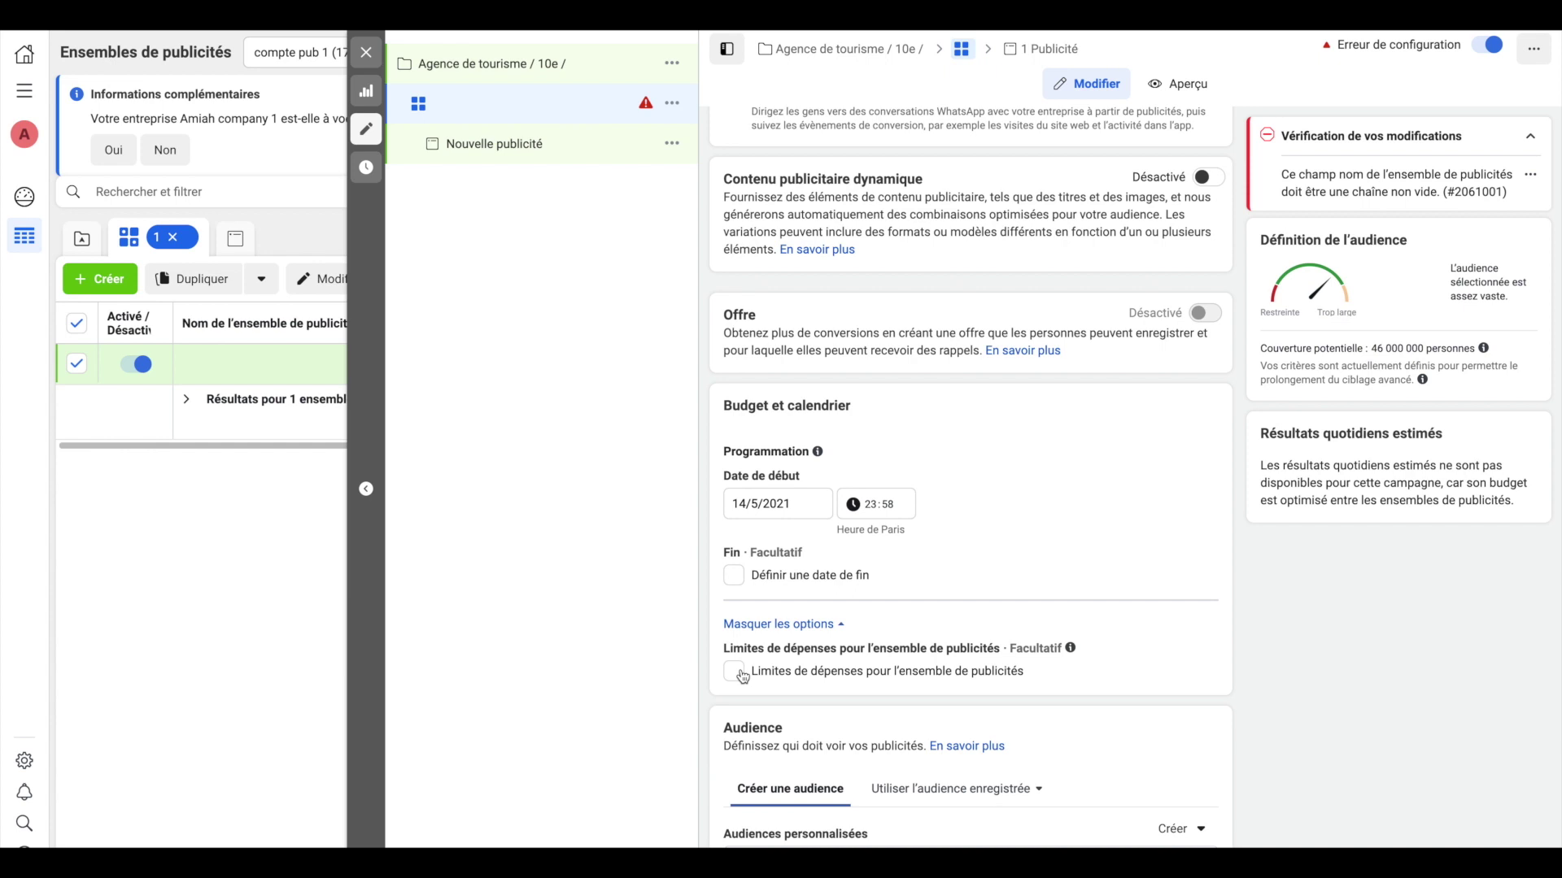
click(734, 671)
scroll(813, 651, down, 1)
click(887, 641)
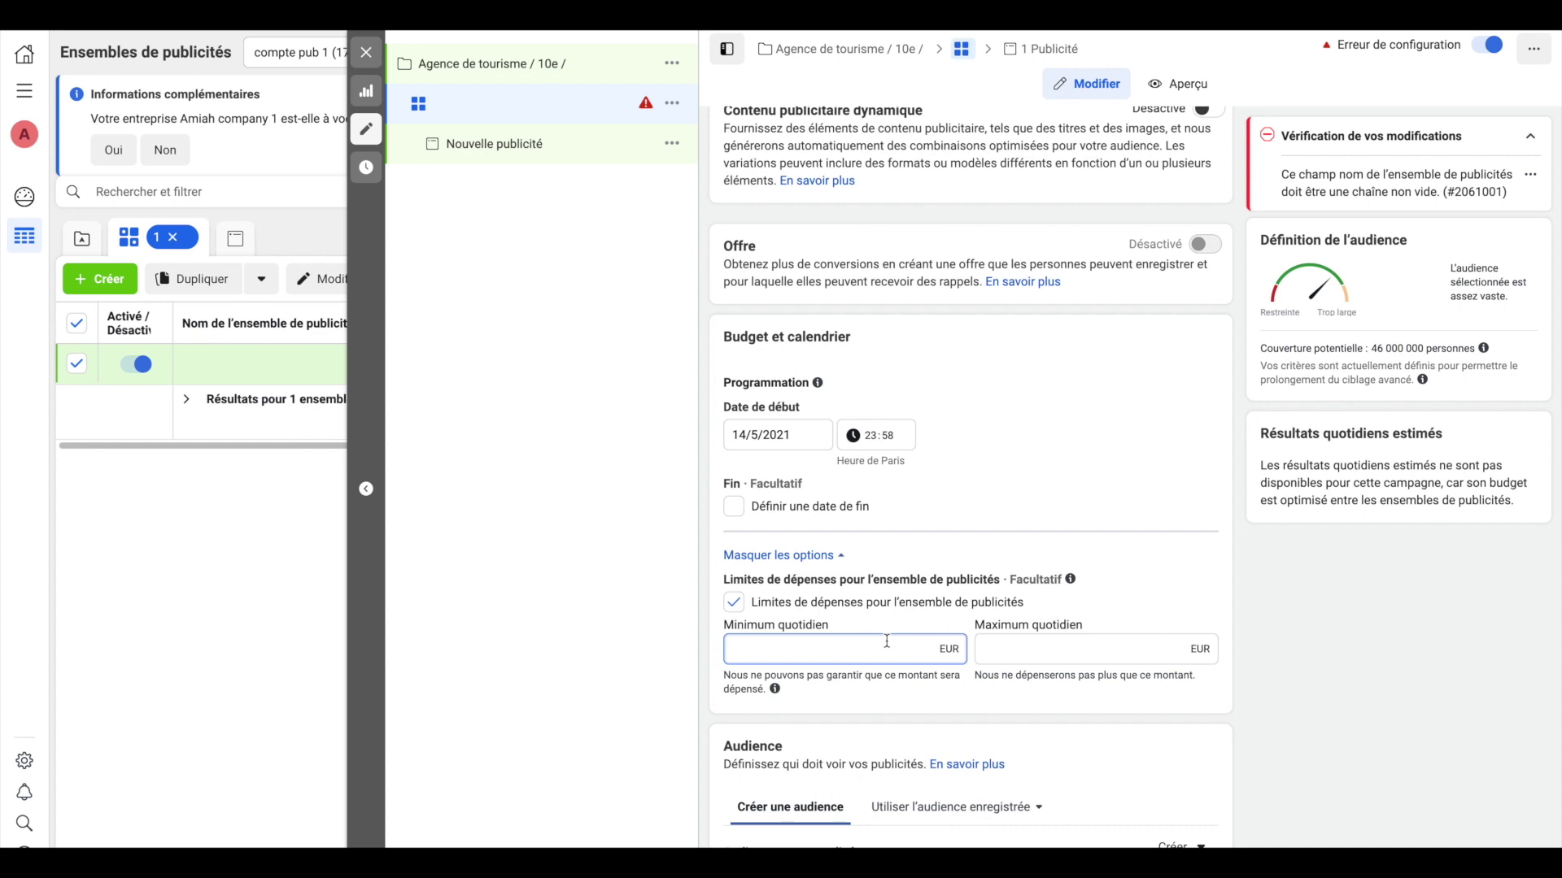
text(3)
scroll(910, 632, down, 1)
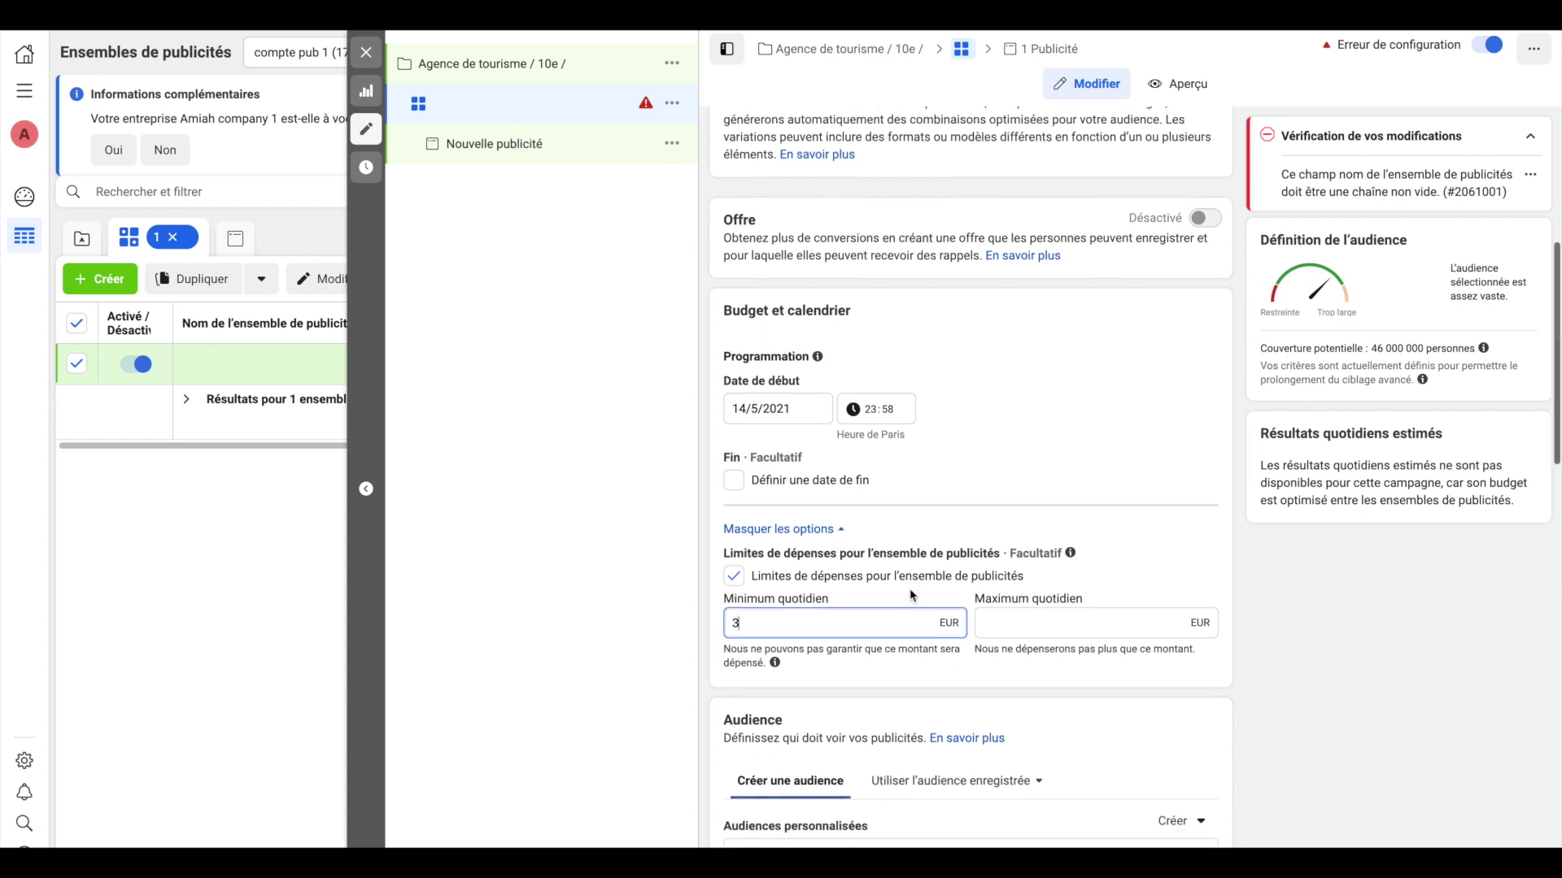
click(953, 475)
Edit the audience's advanced targeting and include the employer Dubai, found by searching for "dubai"
scroll(953, 475, down, 4)
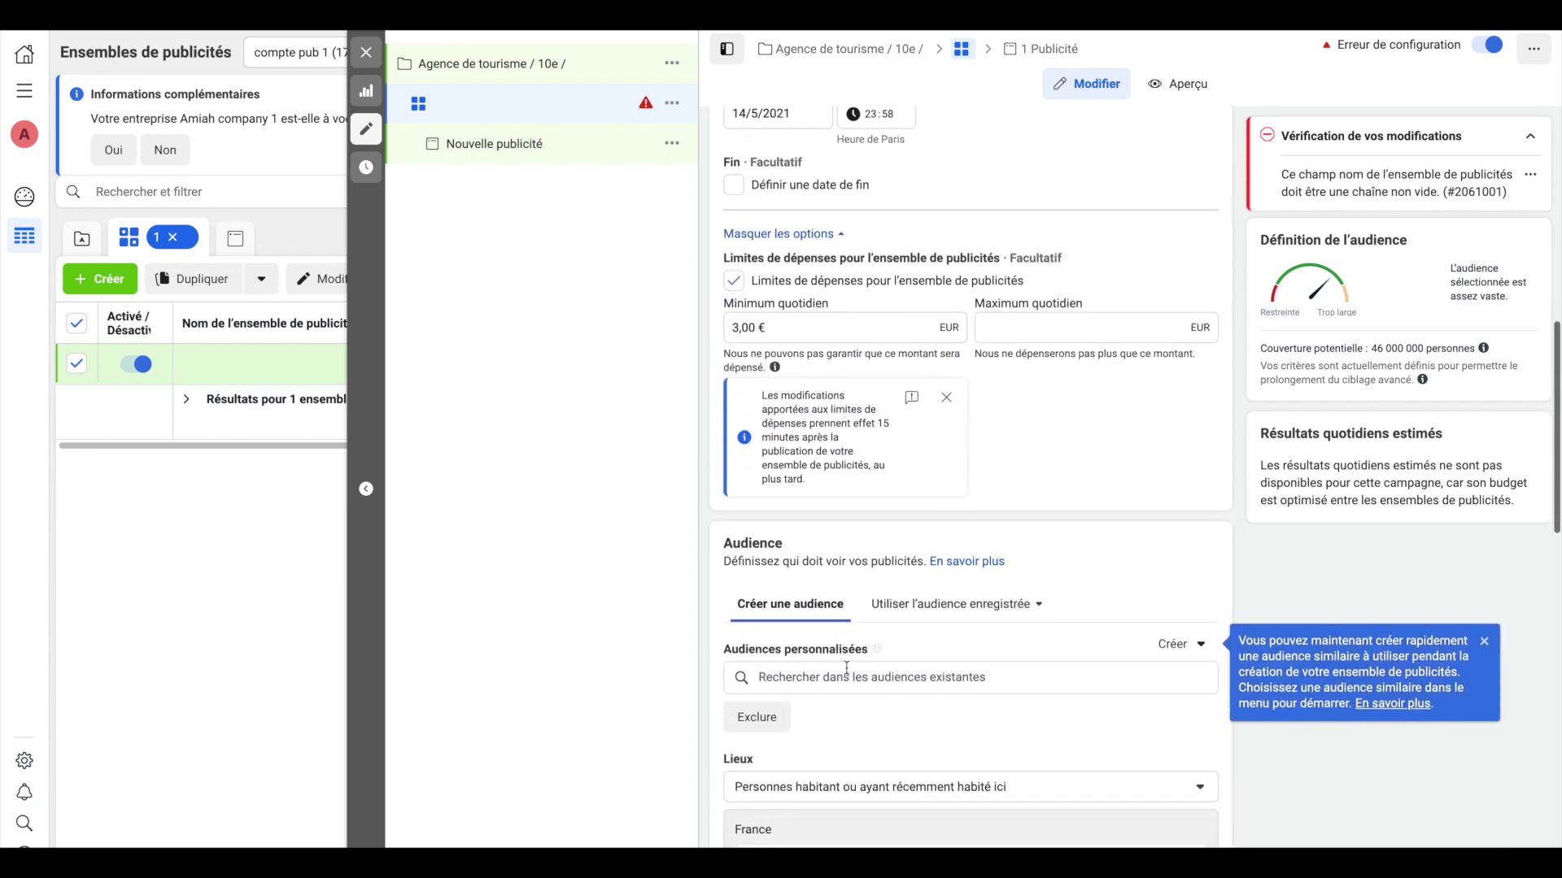
scroll(839, 686, down, 1)
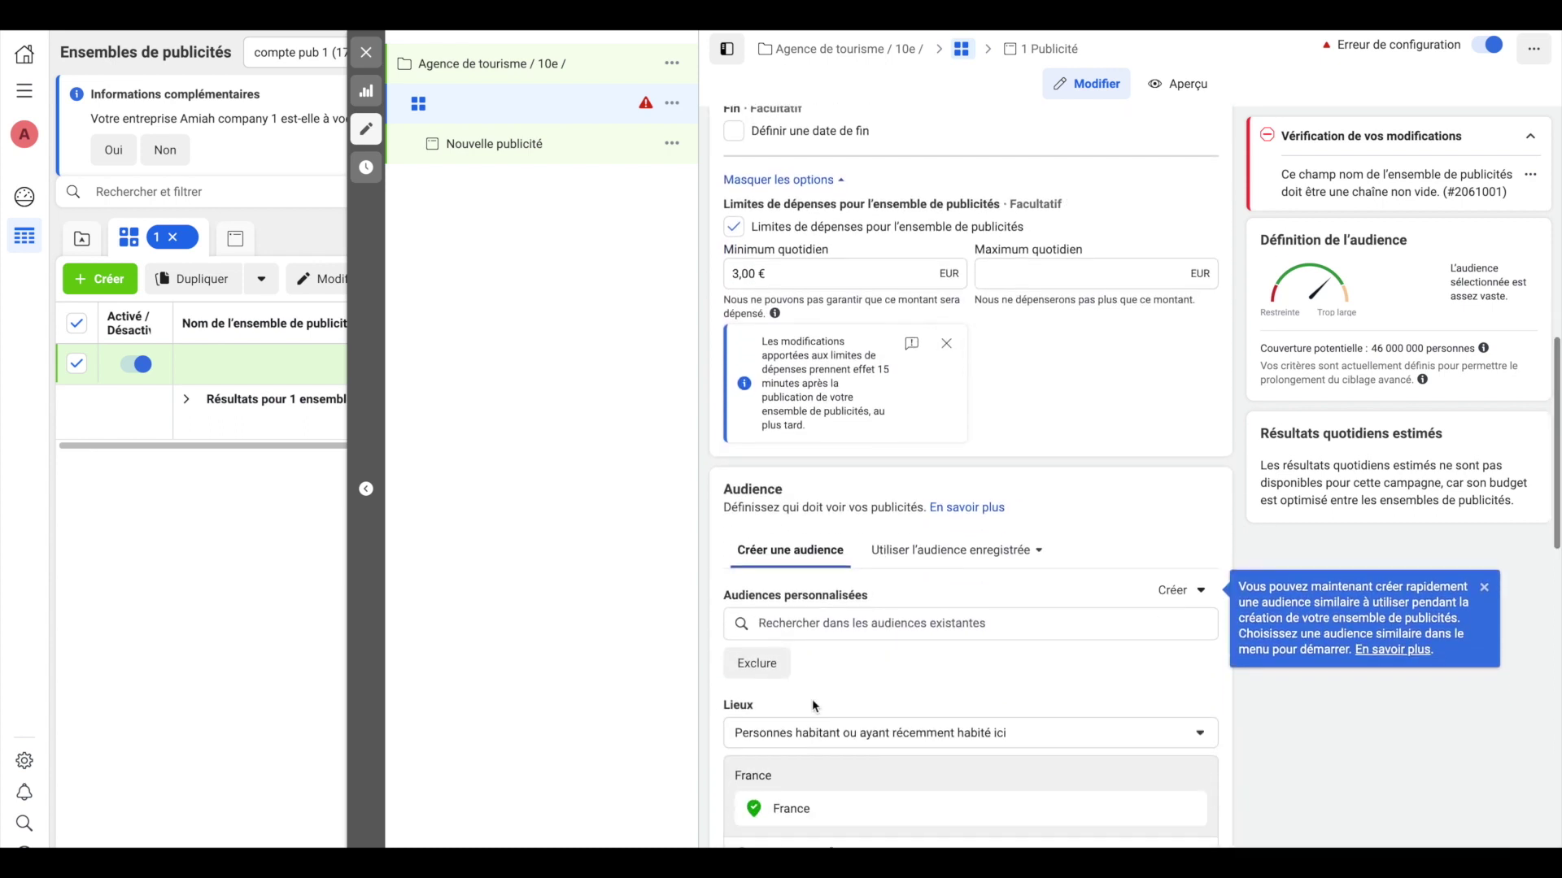
scroll(928, 560, down, 3)
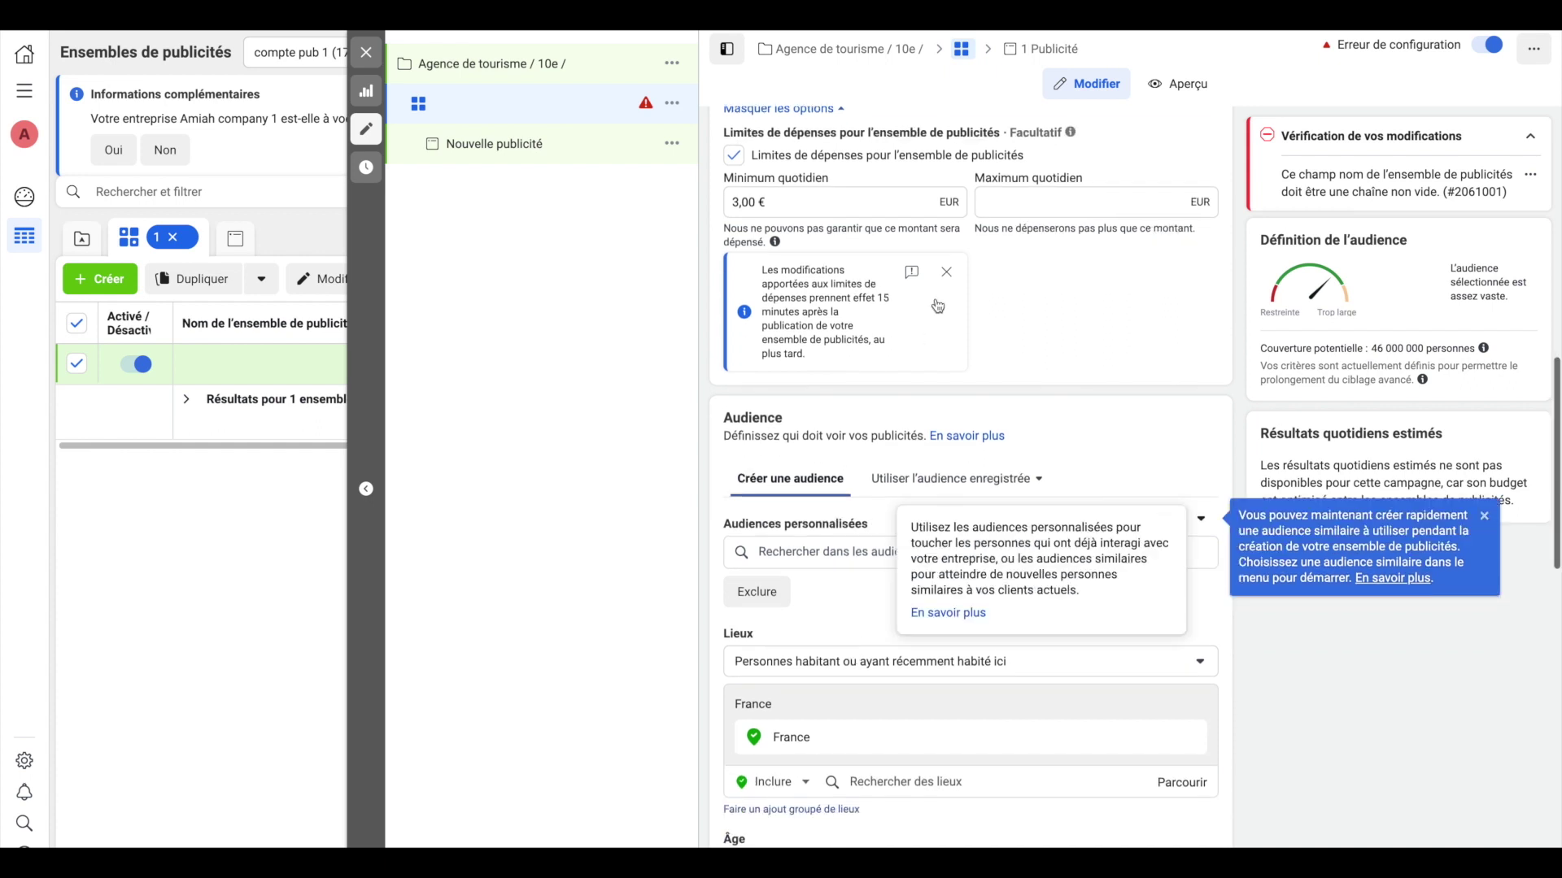
scroll(858, 444, down, 4)
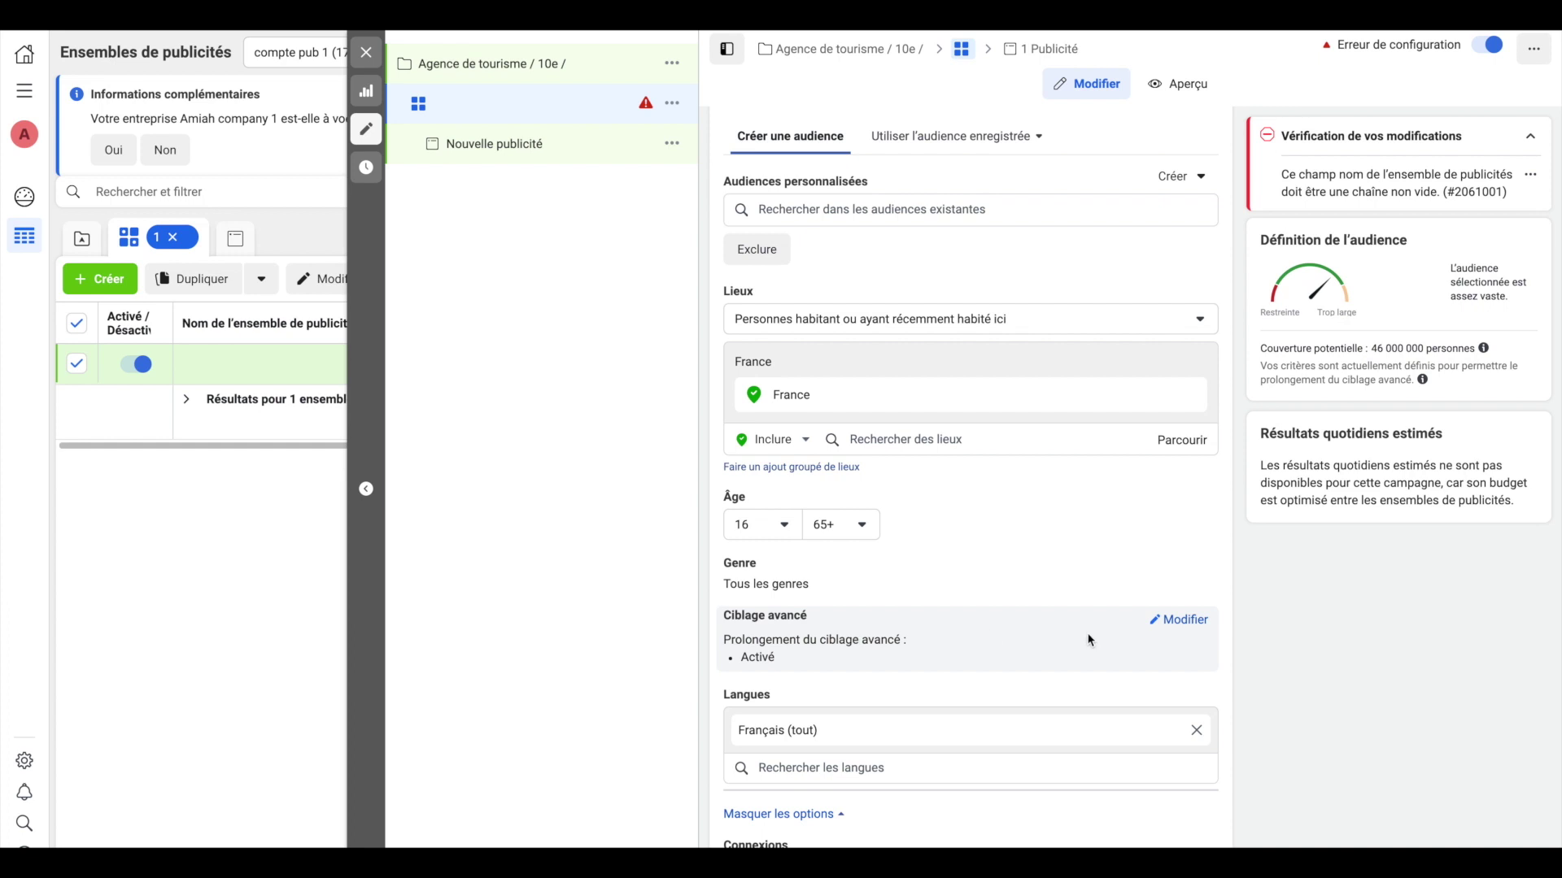
click(1179, 619)
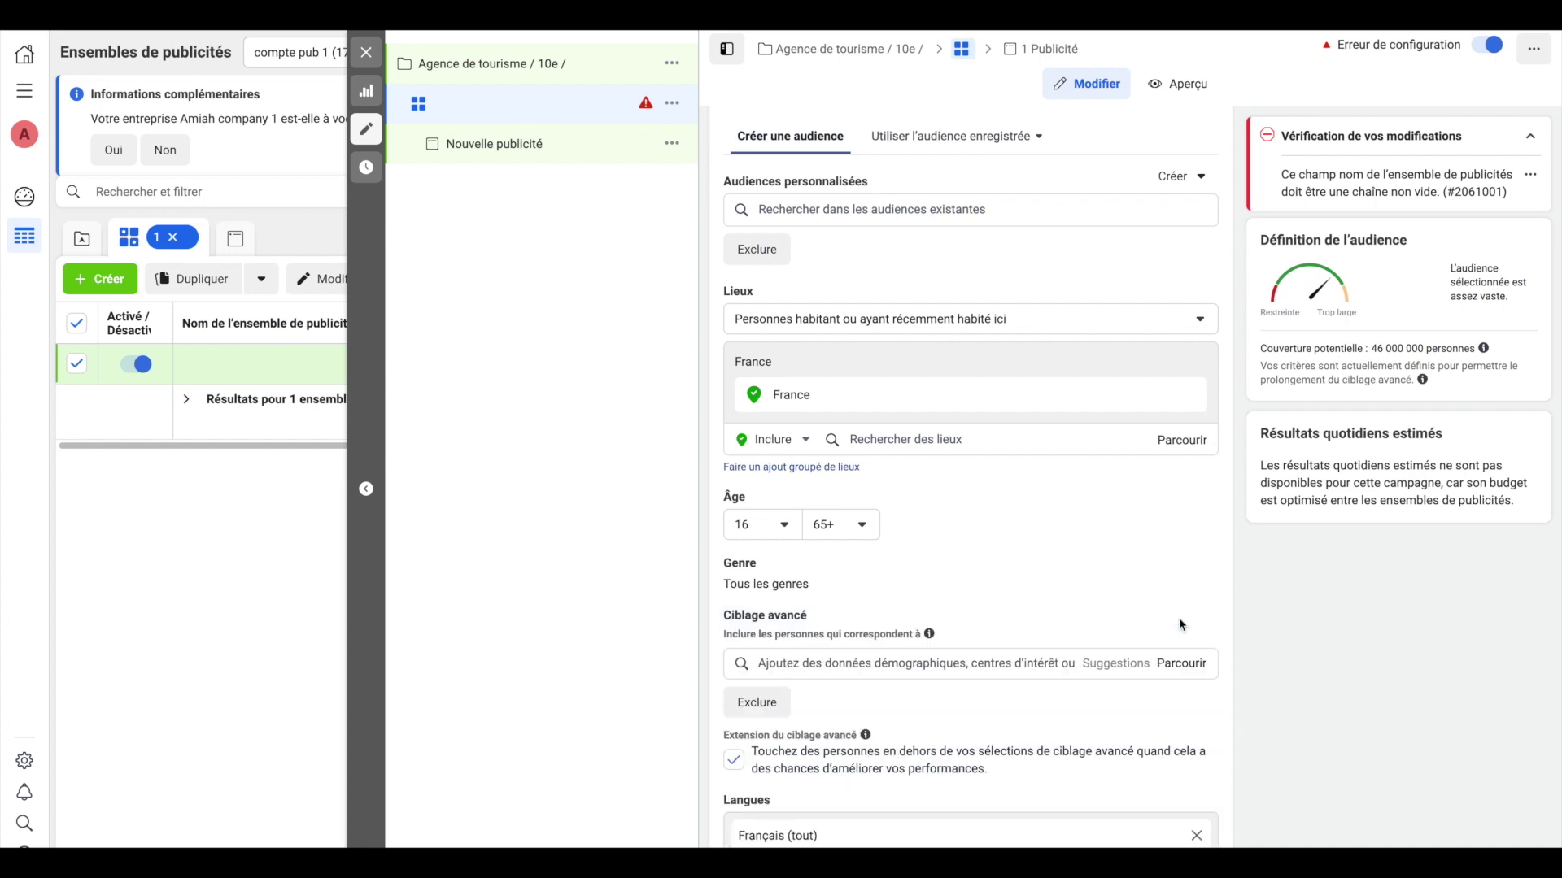
click(899, 668)
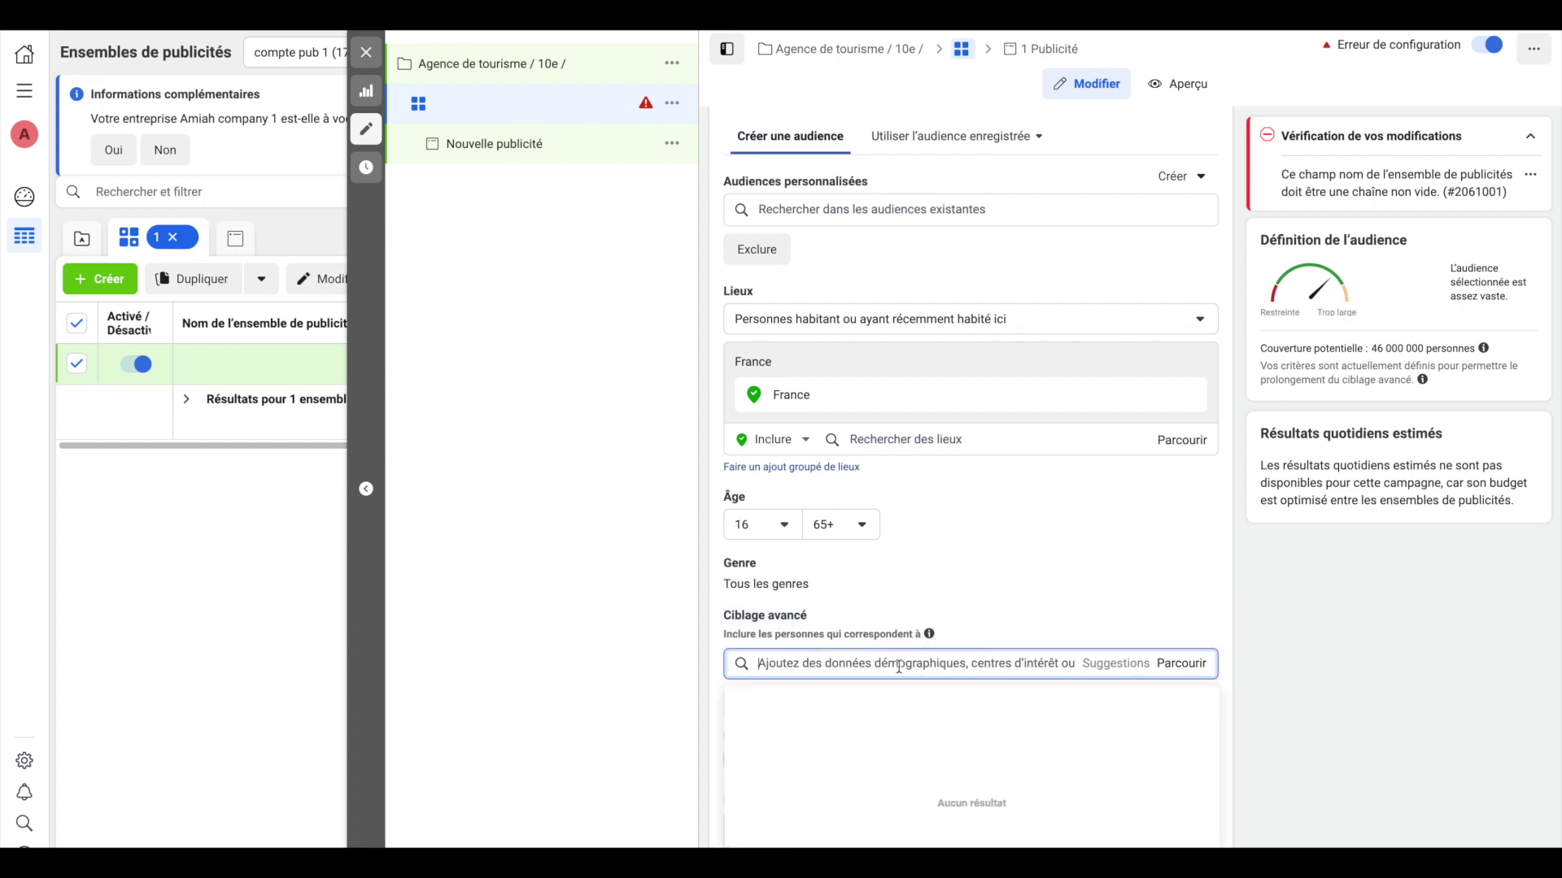
scroll(899, 665, down, 1)
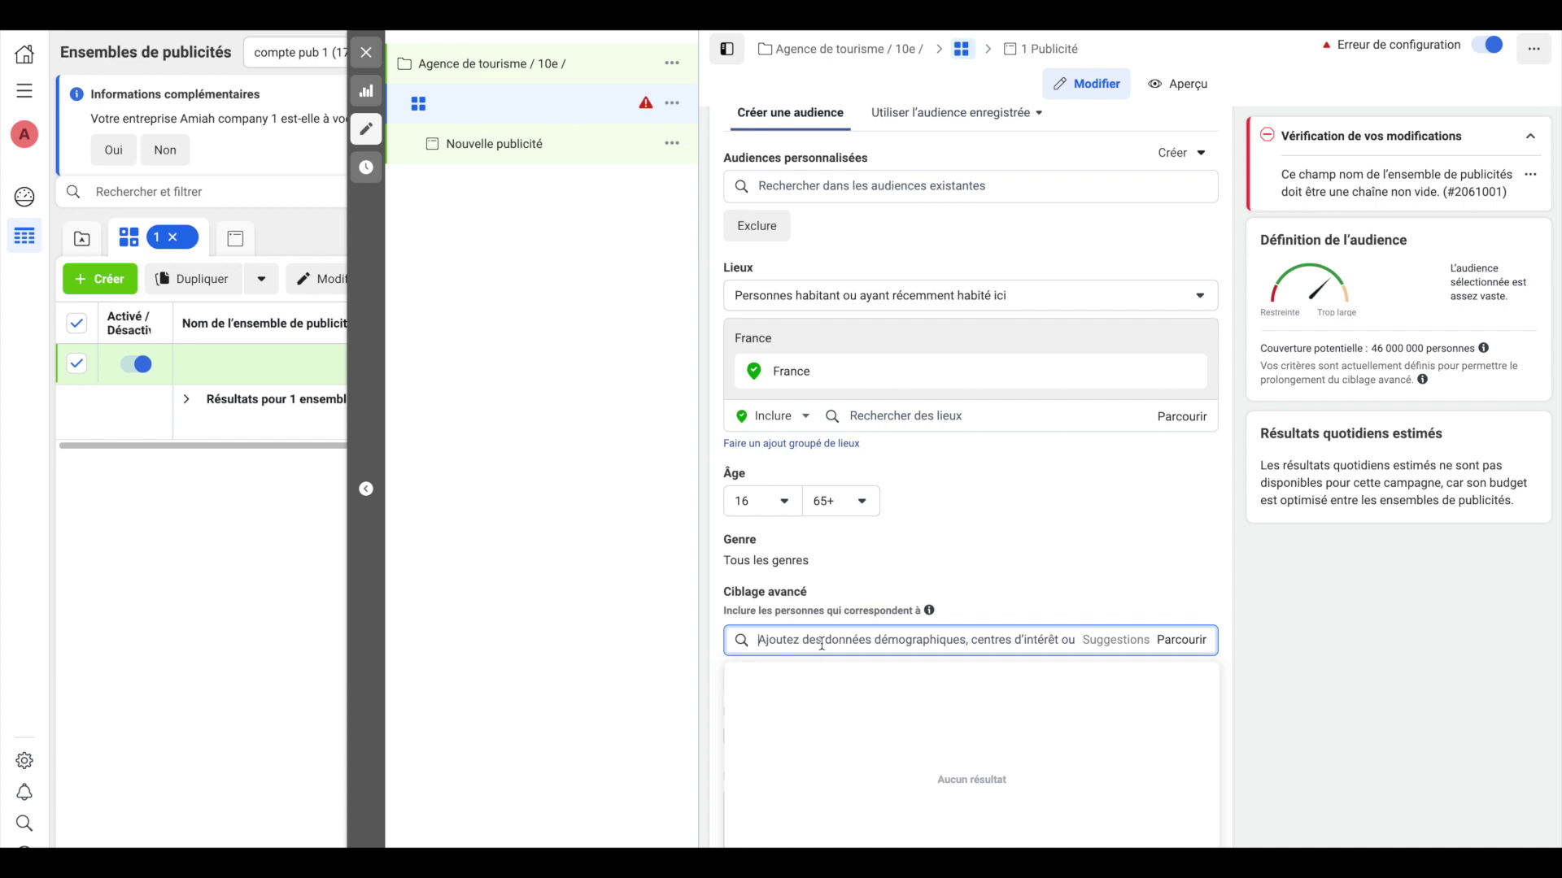
text(dubai)
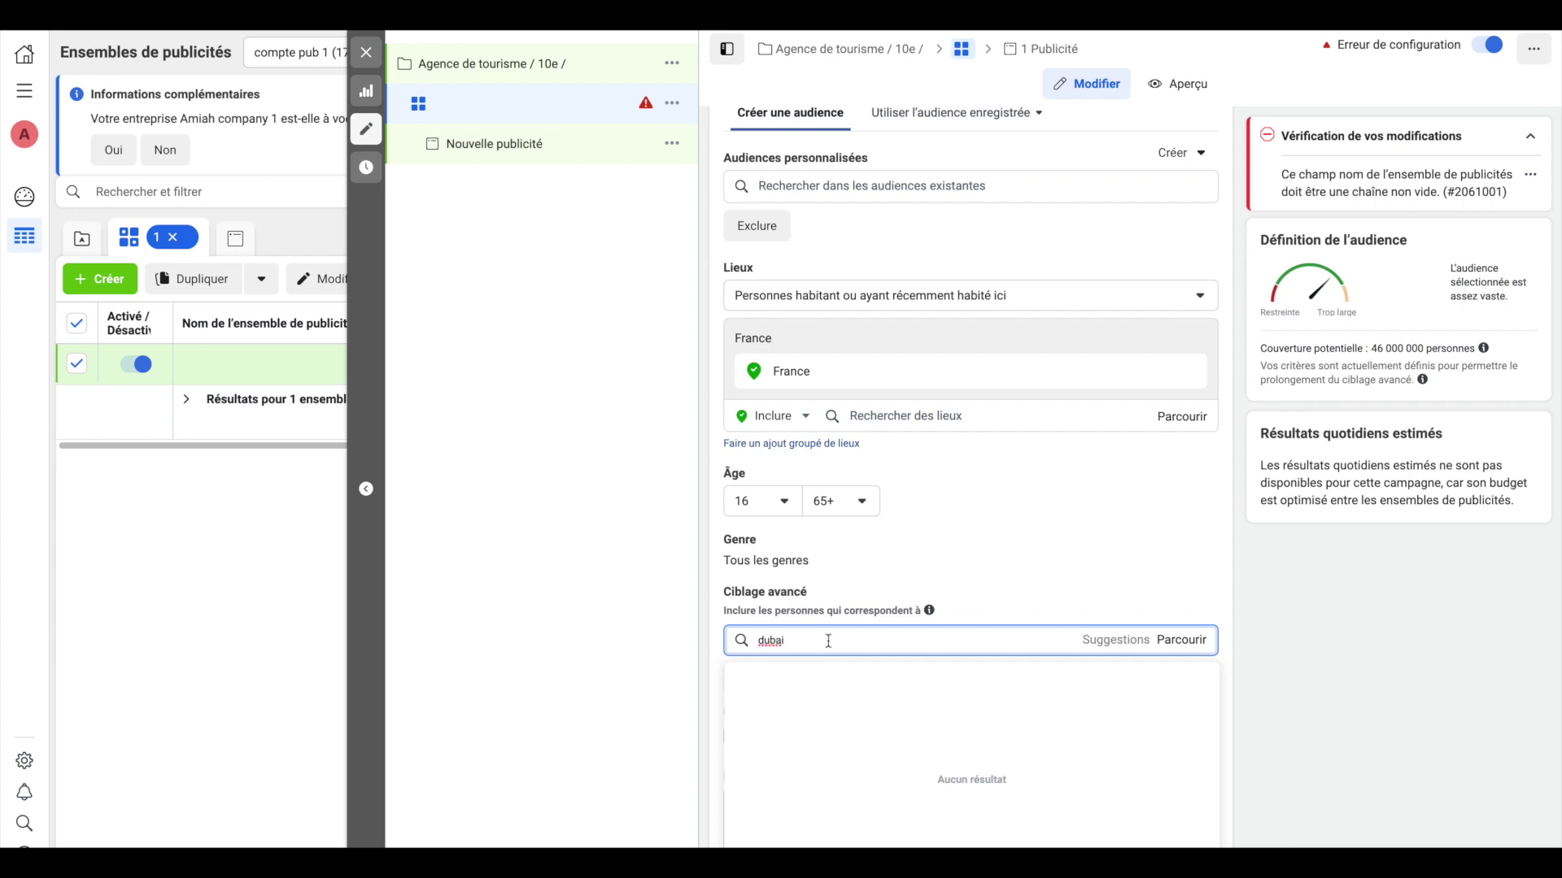
scroll(826, 641, down, 1)
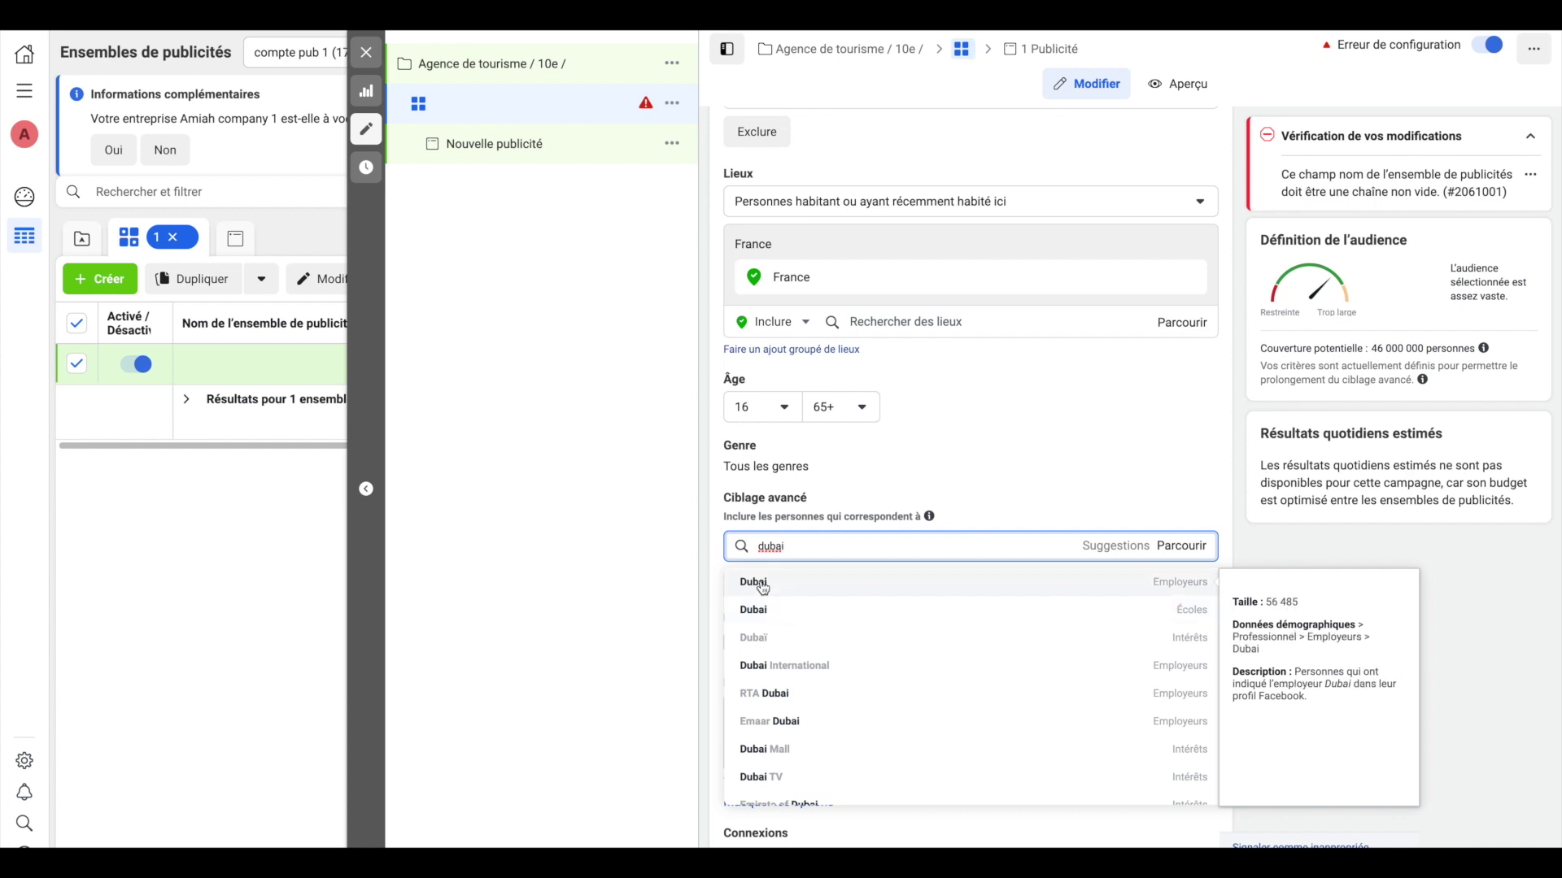
click(760, 582)
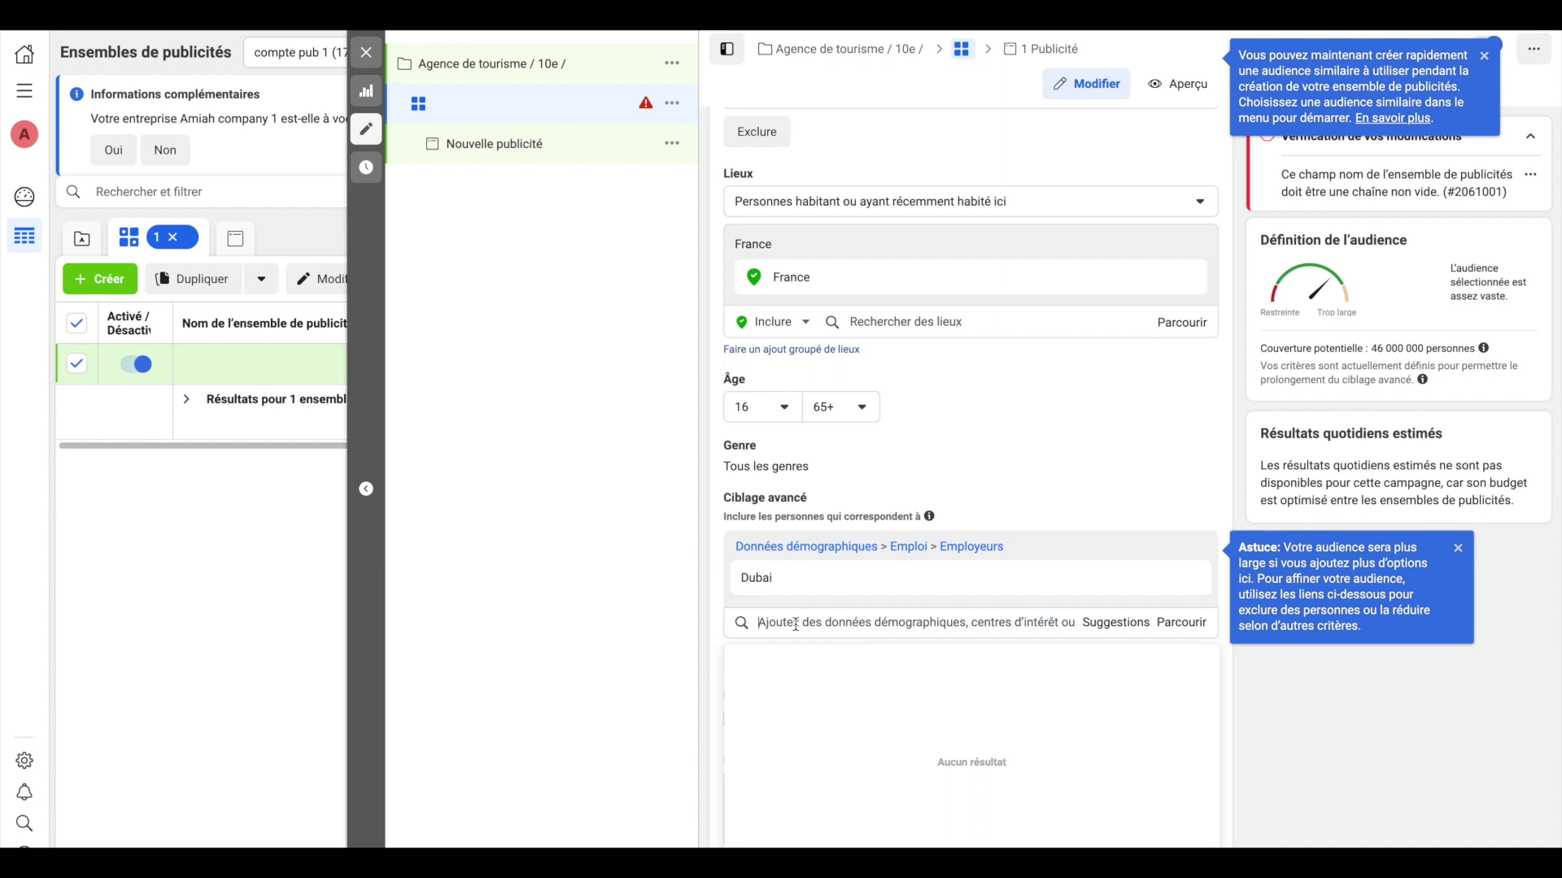
Add the interests Voyage and France to the audience's advanced targeting
text(voyage)
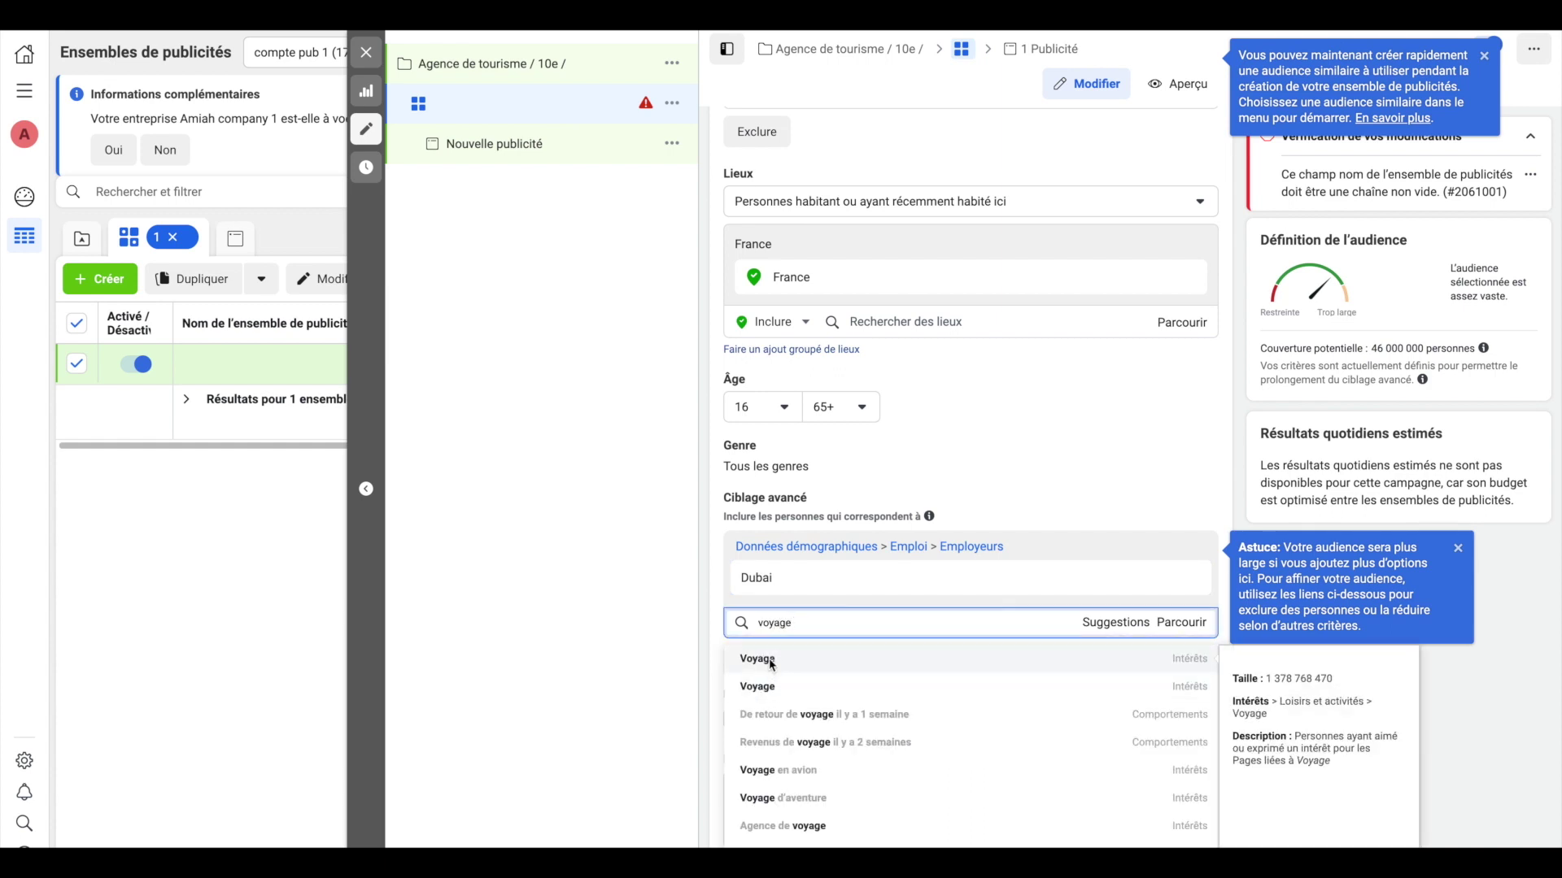
click(769, 660)
click(801, 685)
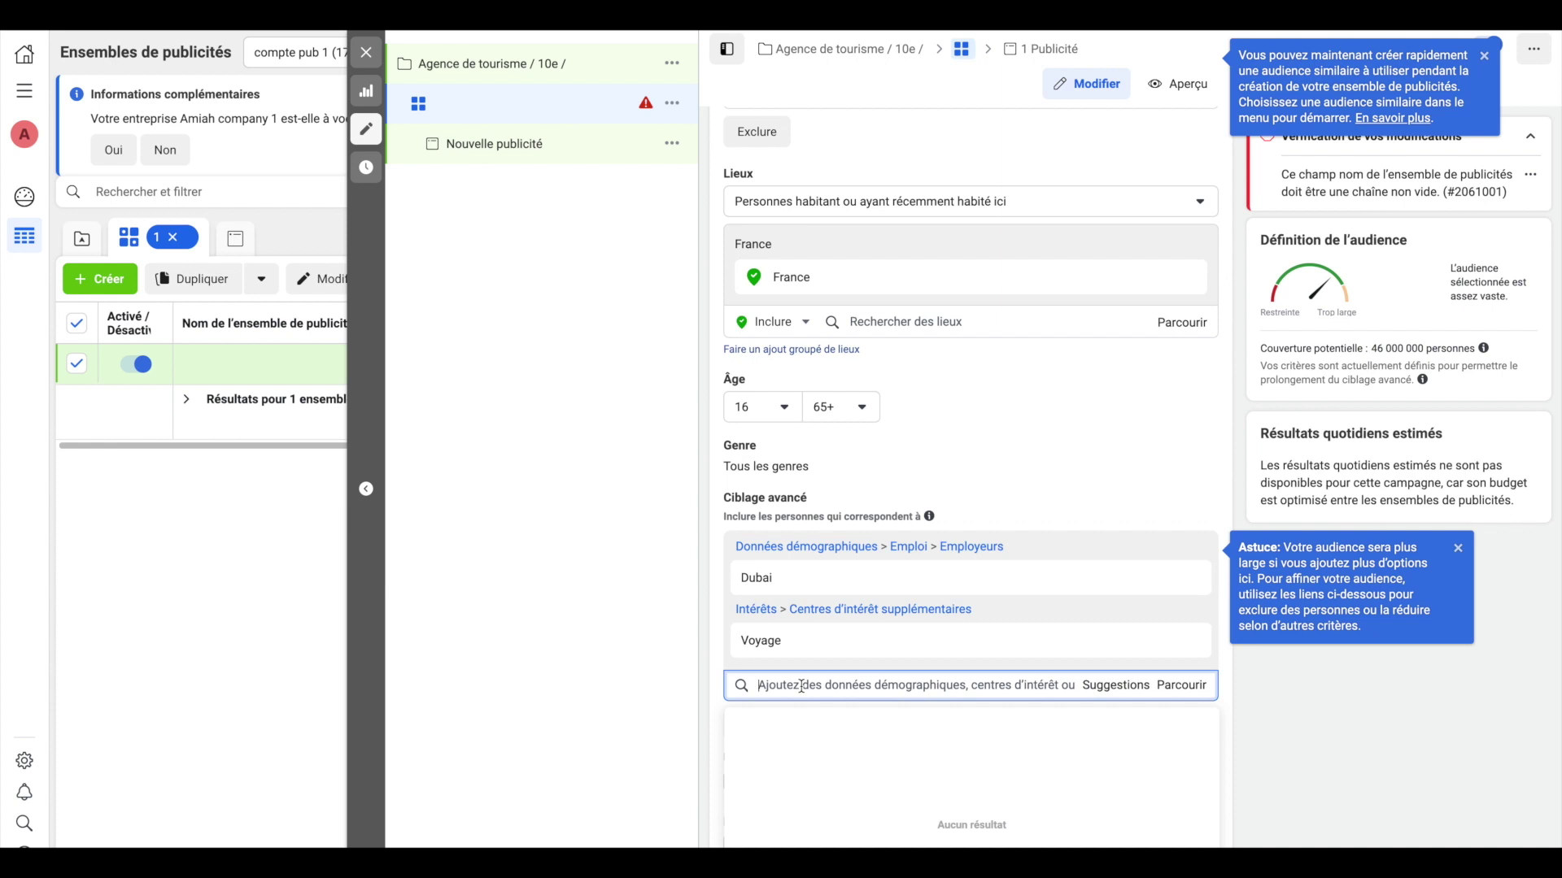
text(france)
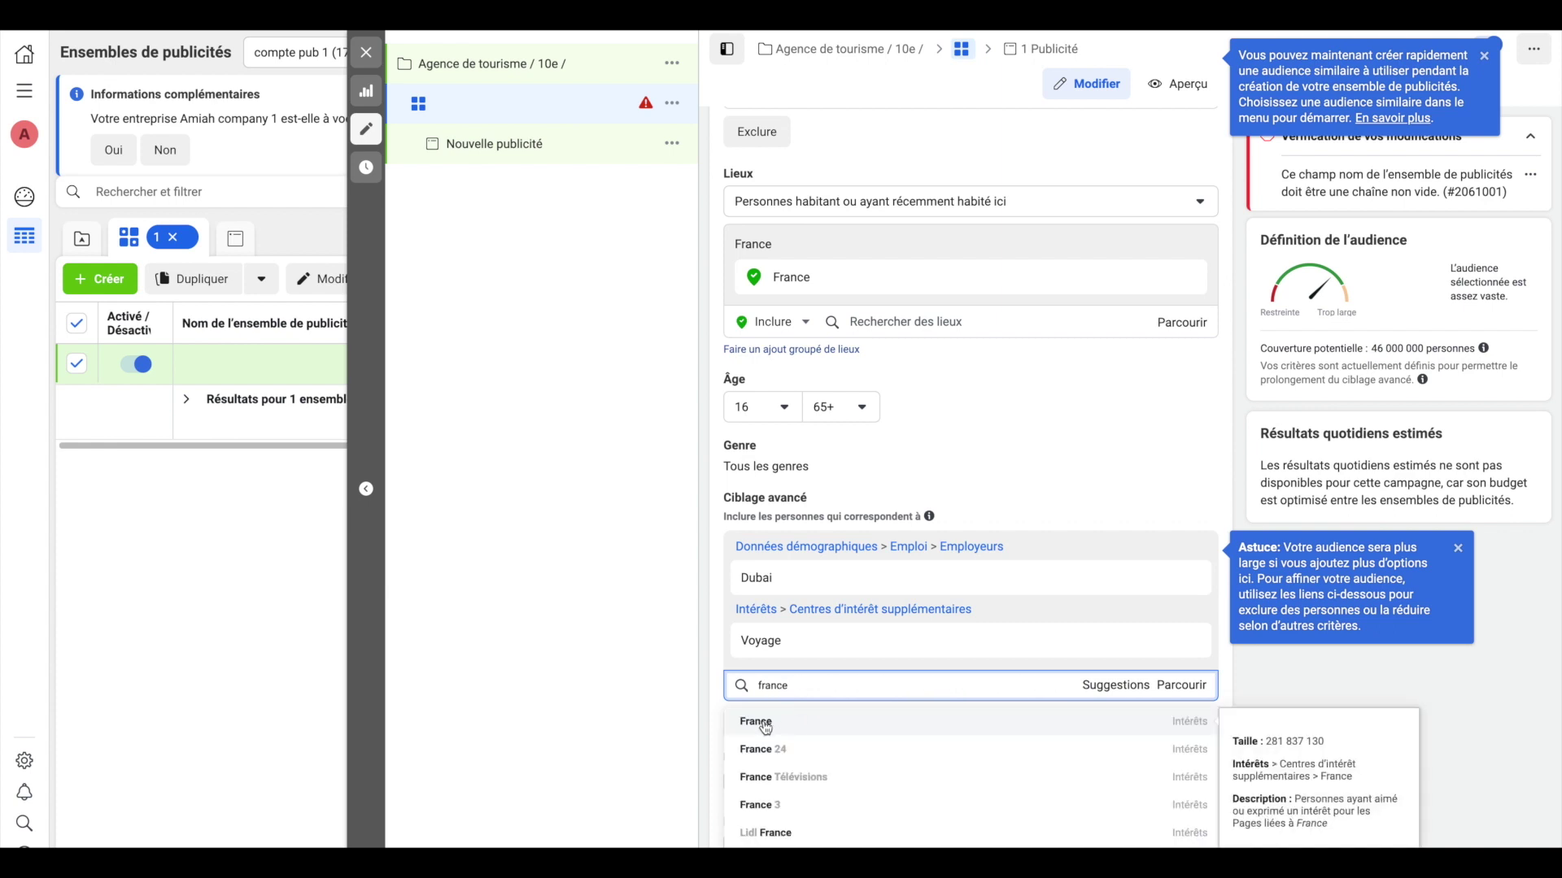
click(768, 728)
Add the interests Lifestyle and Tourisme to the audience's advanced targeting
scroll(804, 732, down, 1)
click(807, 652)
text(life)
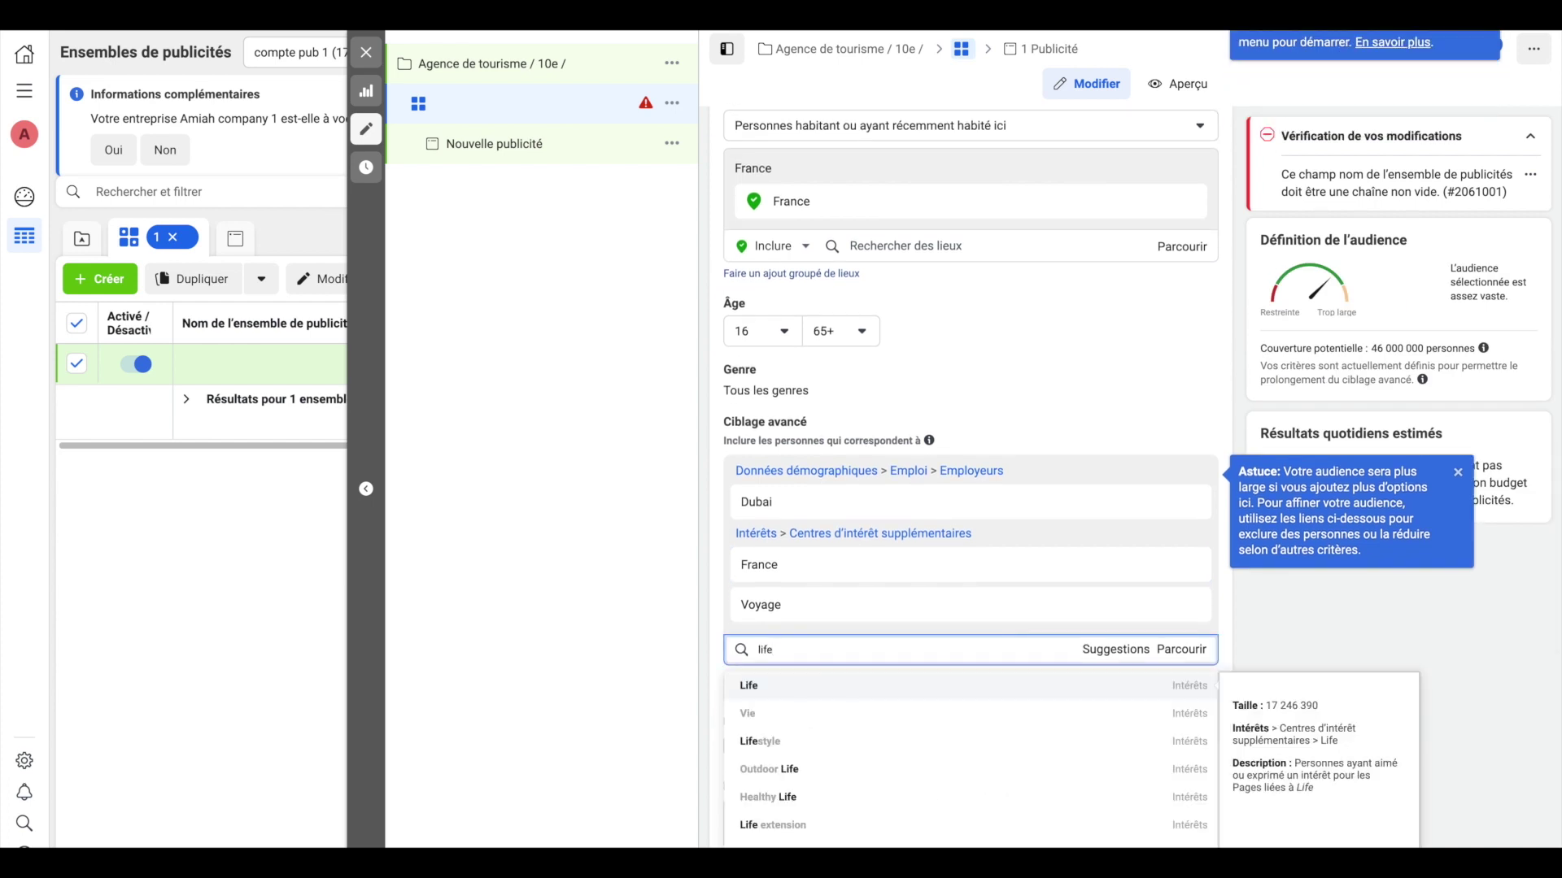
click(756, 741)
click(809, 692)
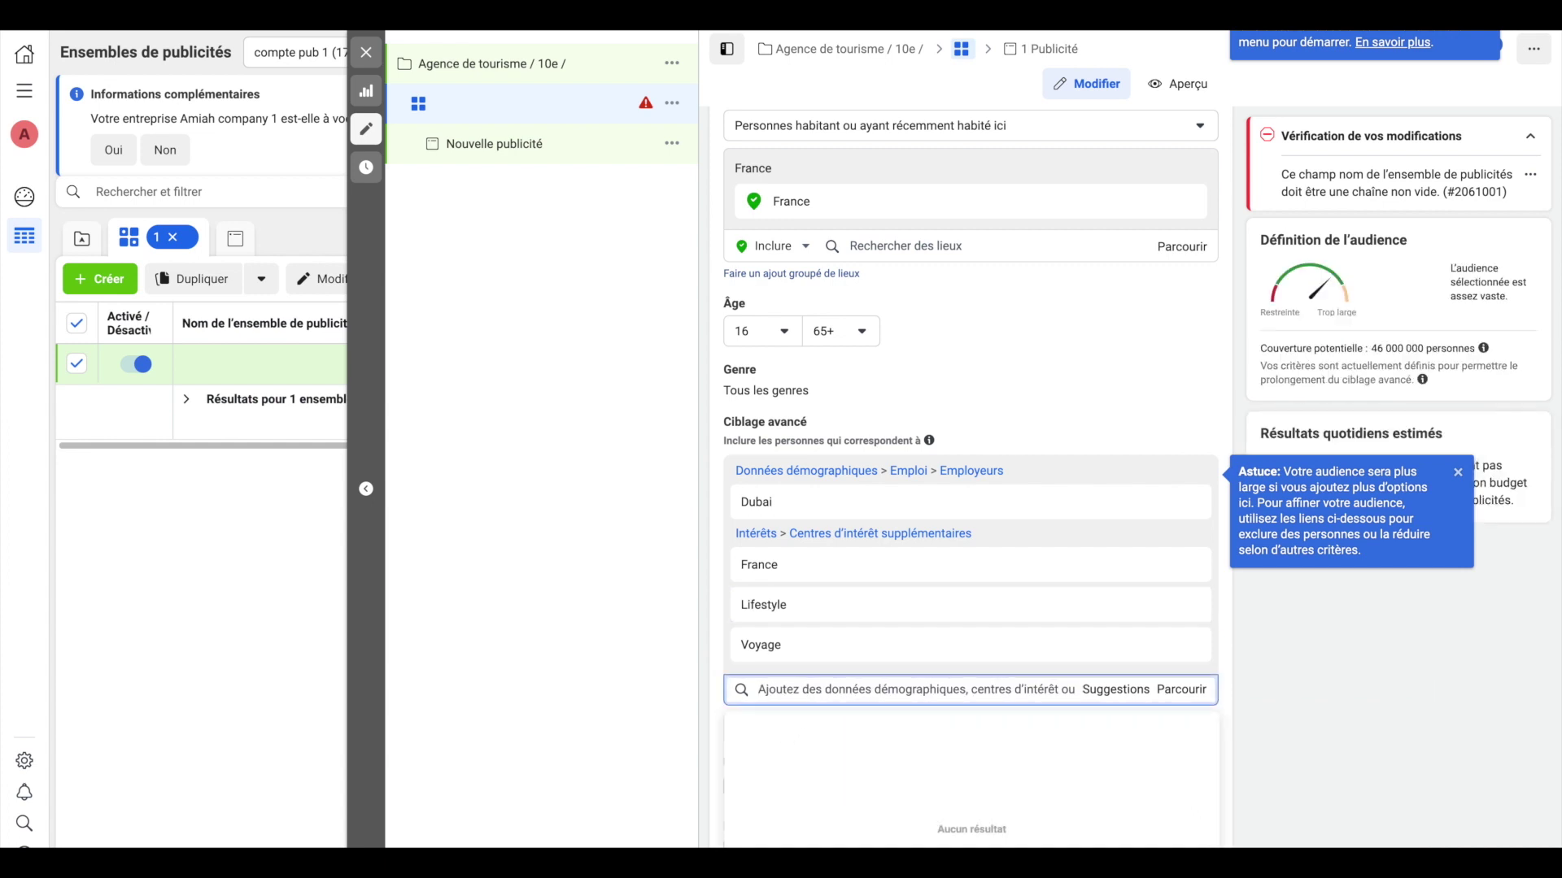
text(tourisme)
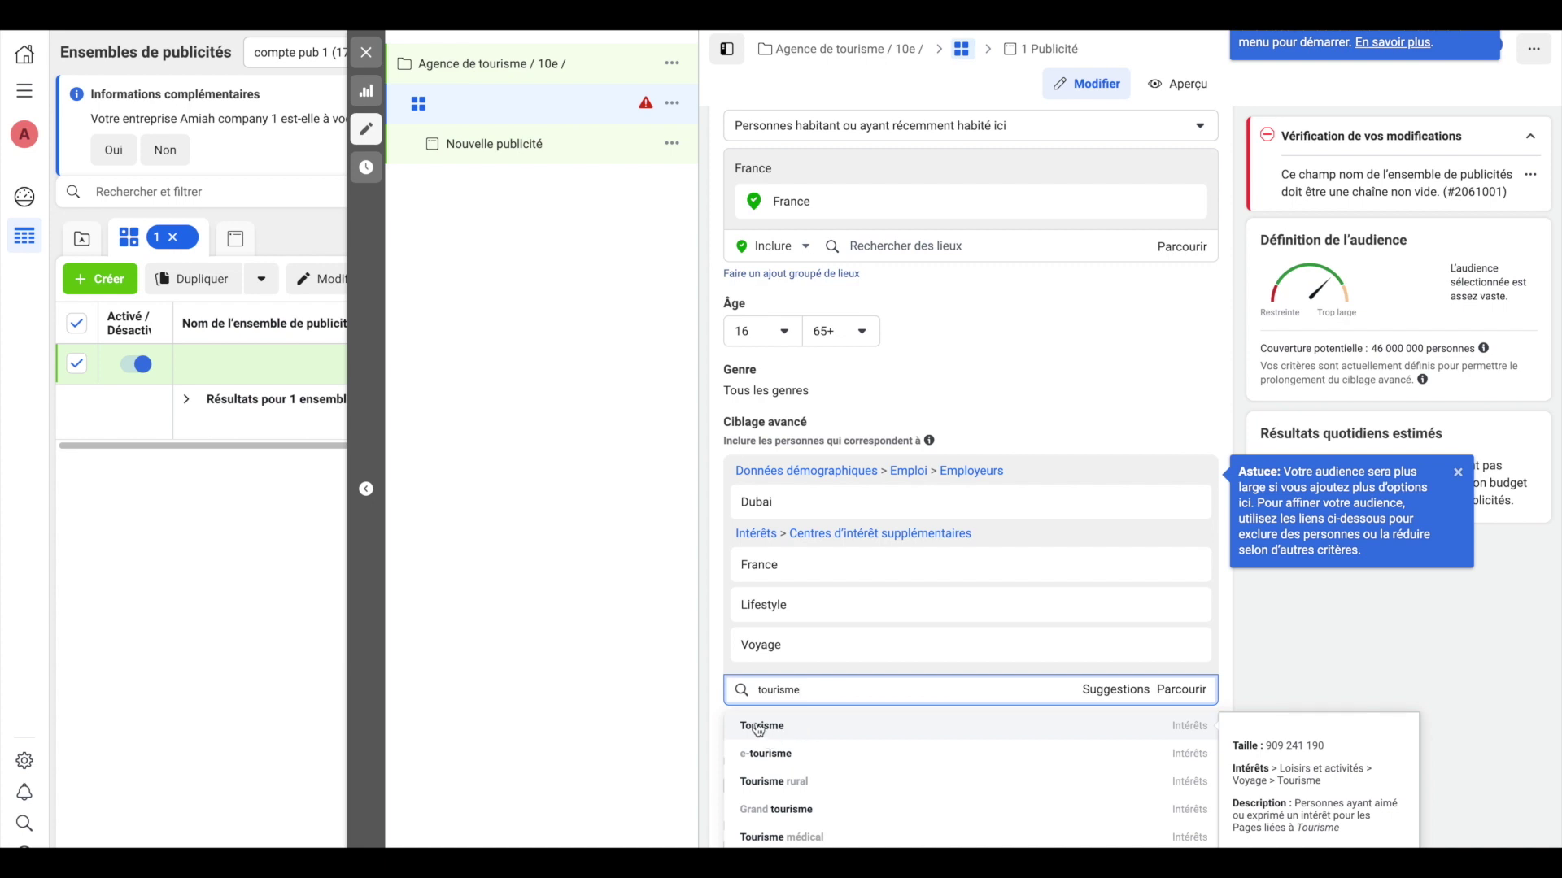
click(758, 727)
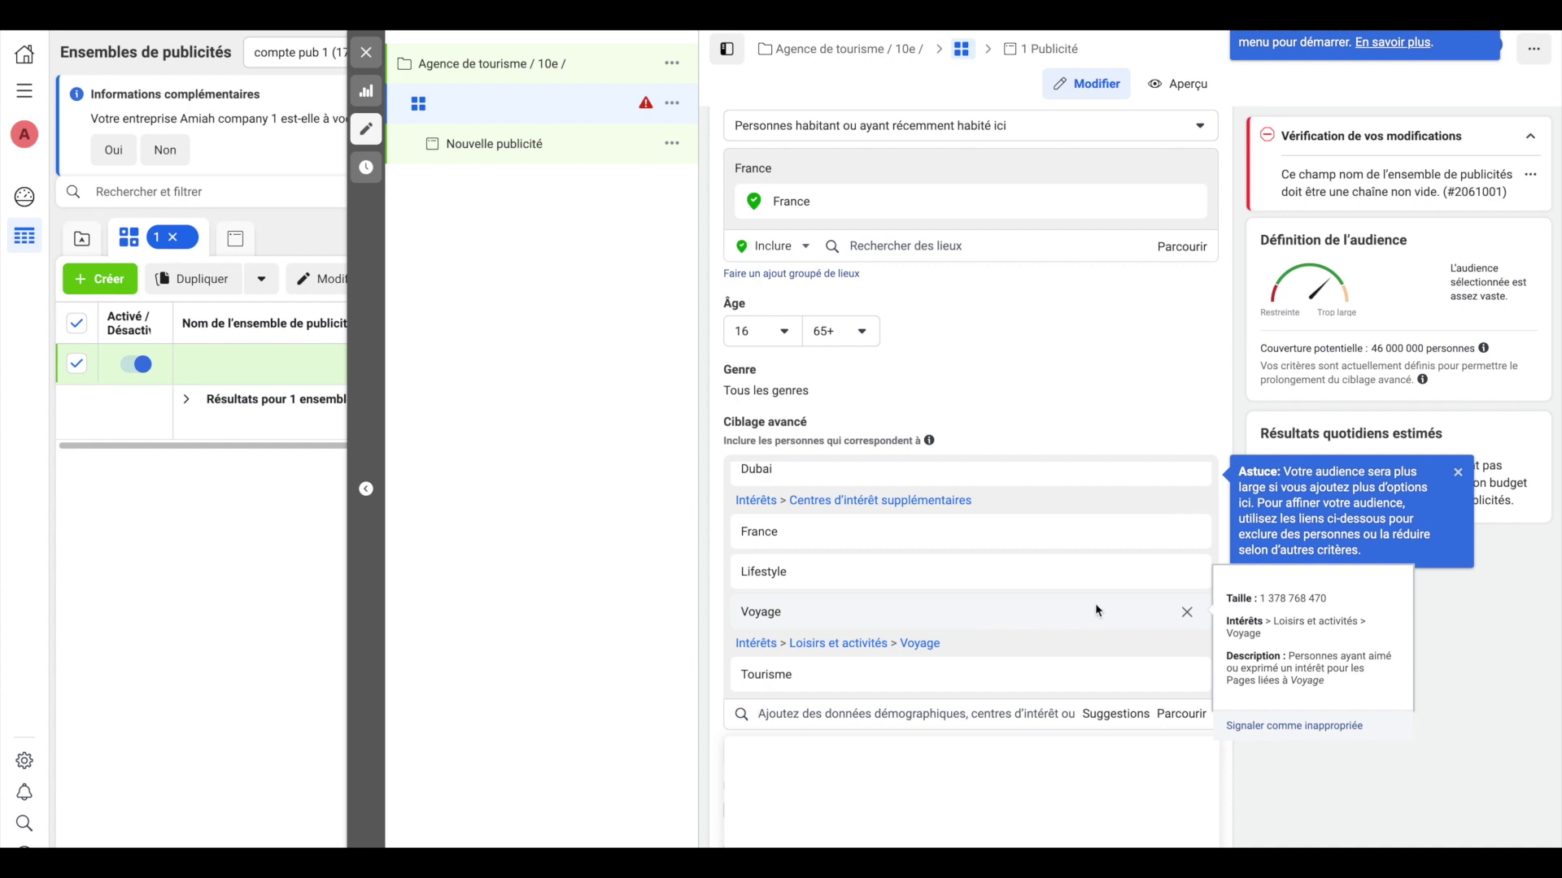
Examine the size and description of the selected targeting criteria and remove the France interest
mouse_move(1111, 531)
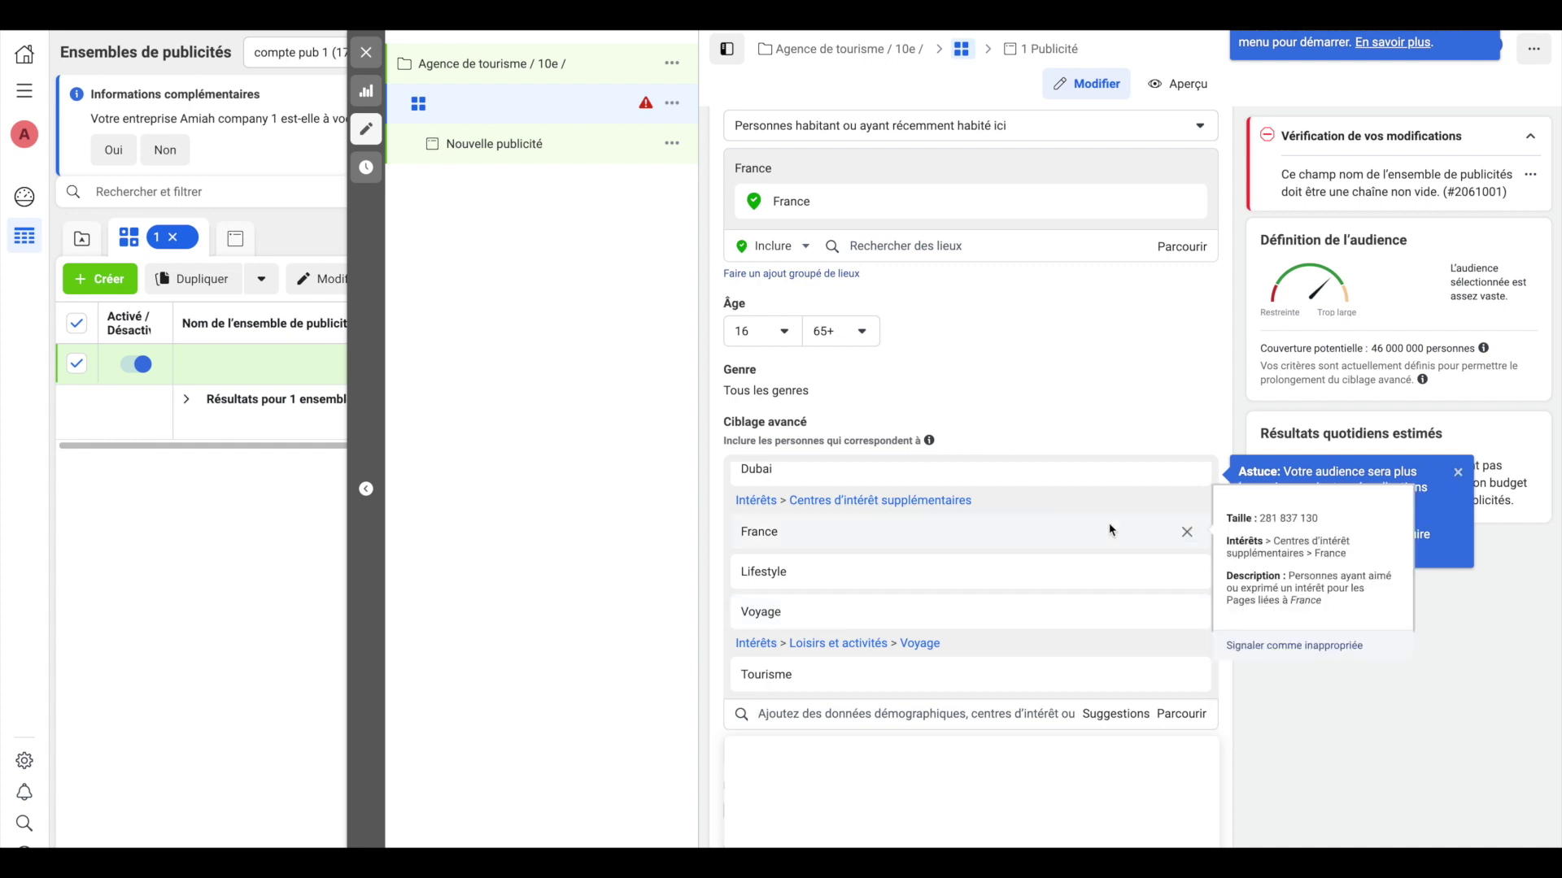
mouse_move(992, 570)
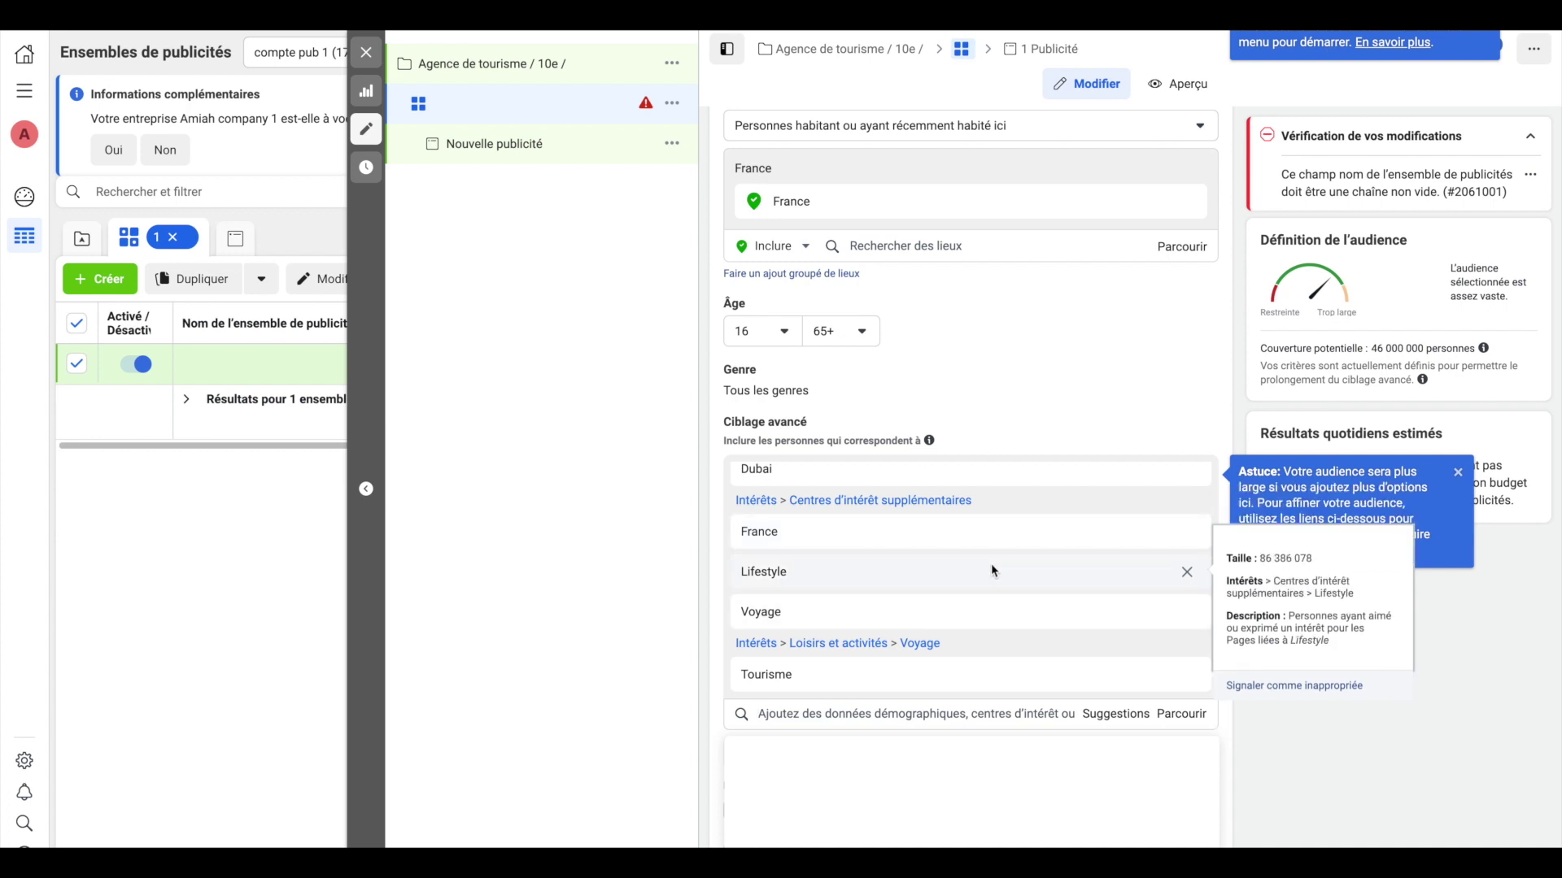
scroll(991, 563, up, 2)
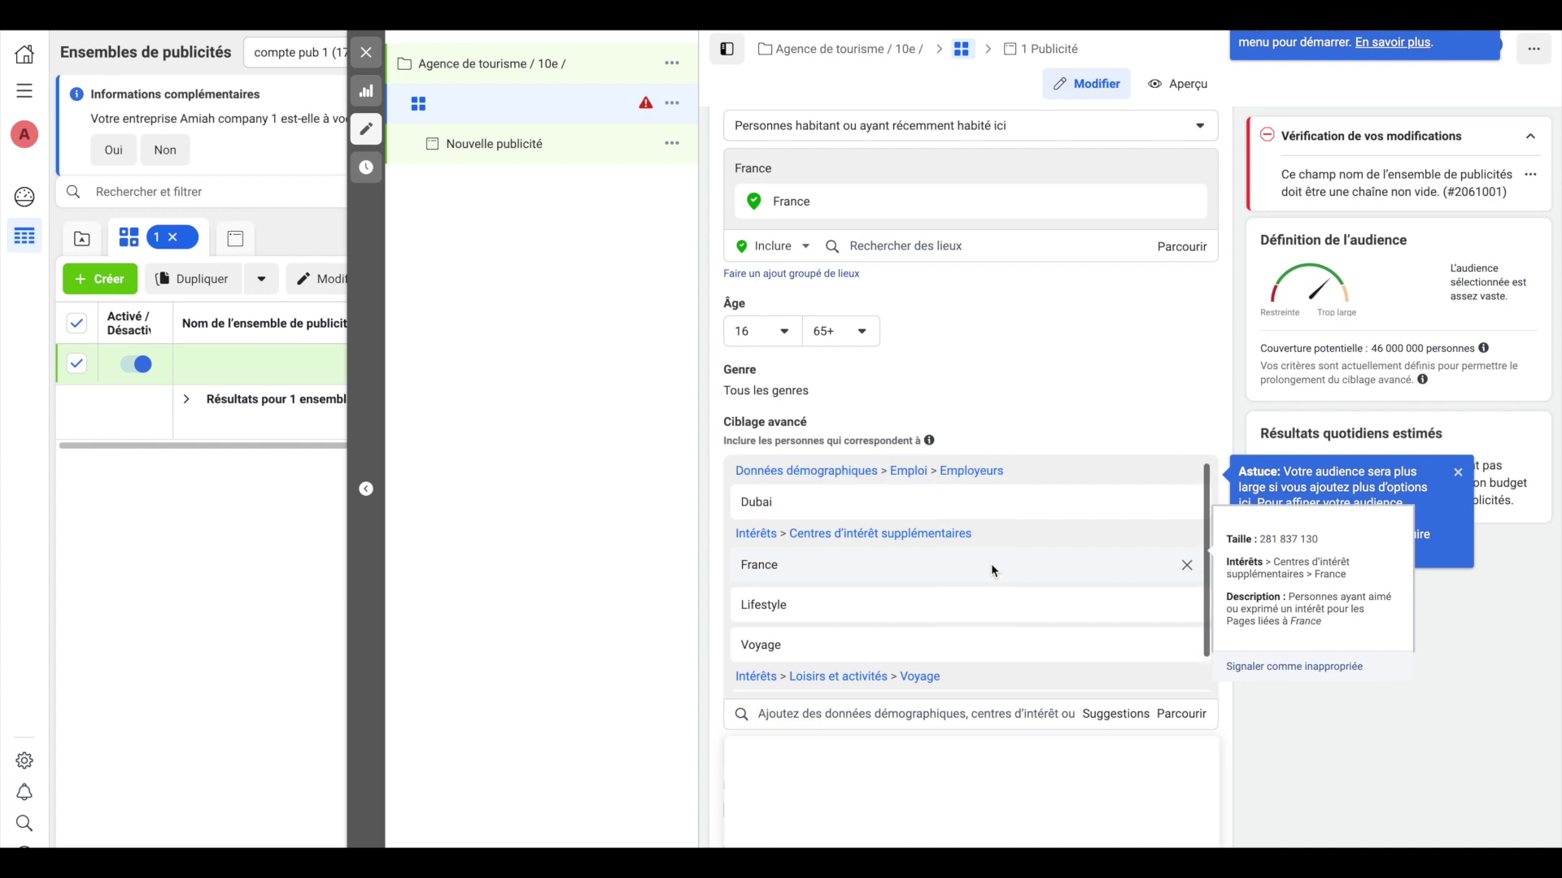
mouse_move(794, 500)
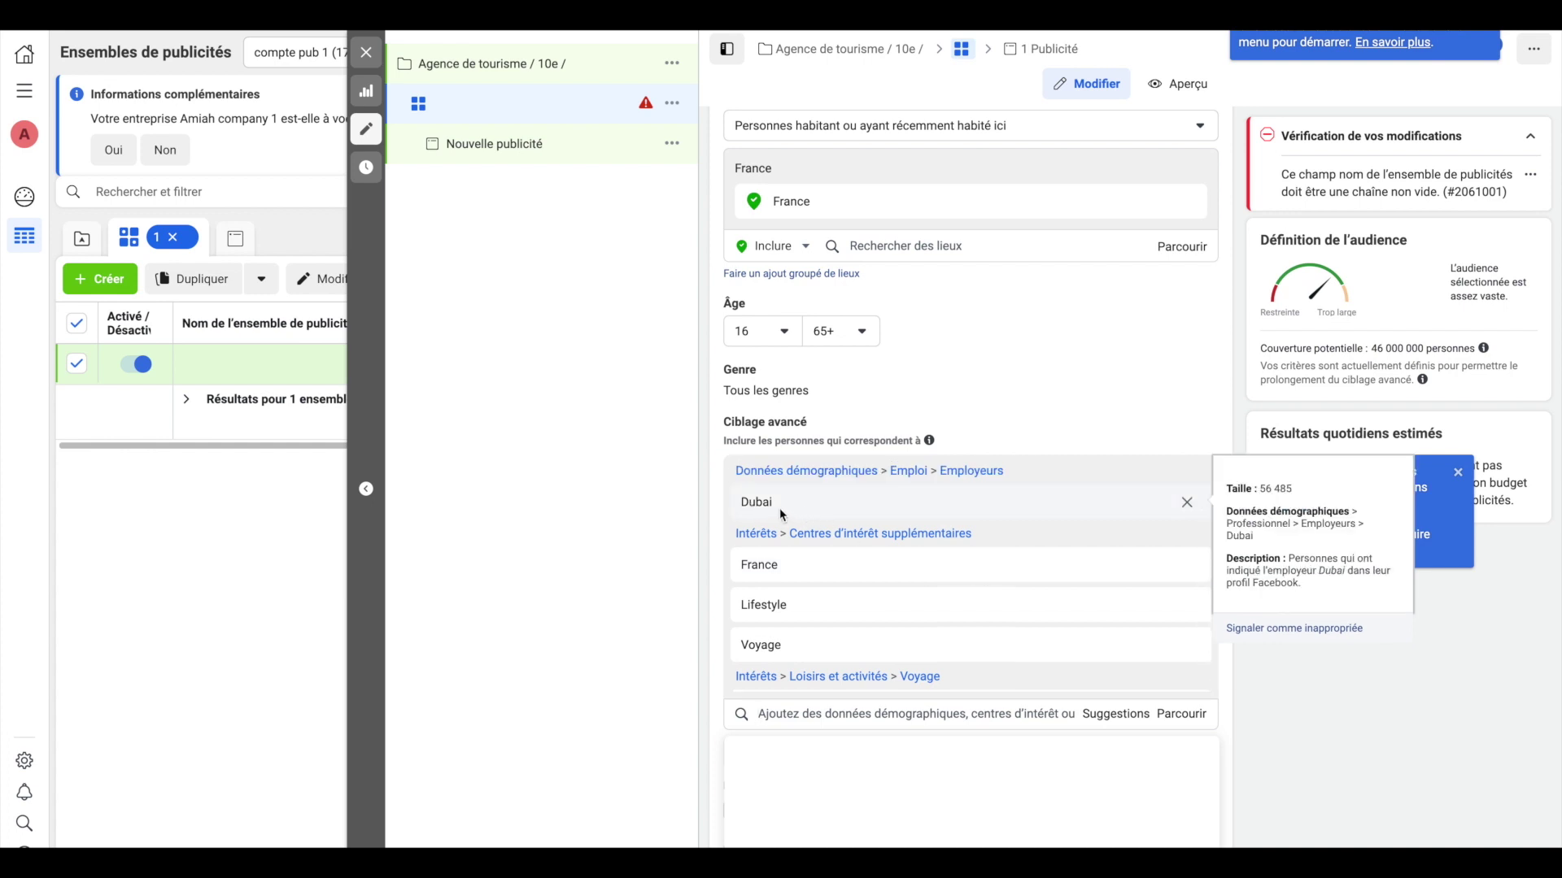
scroll(781, 565, down, 2)
scroll(778, 573, down, 1)
mouse_move(764, 642)
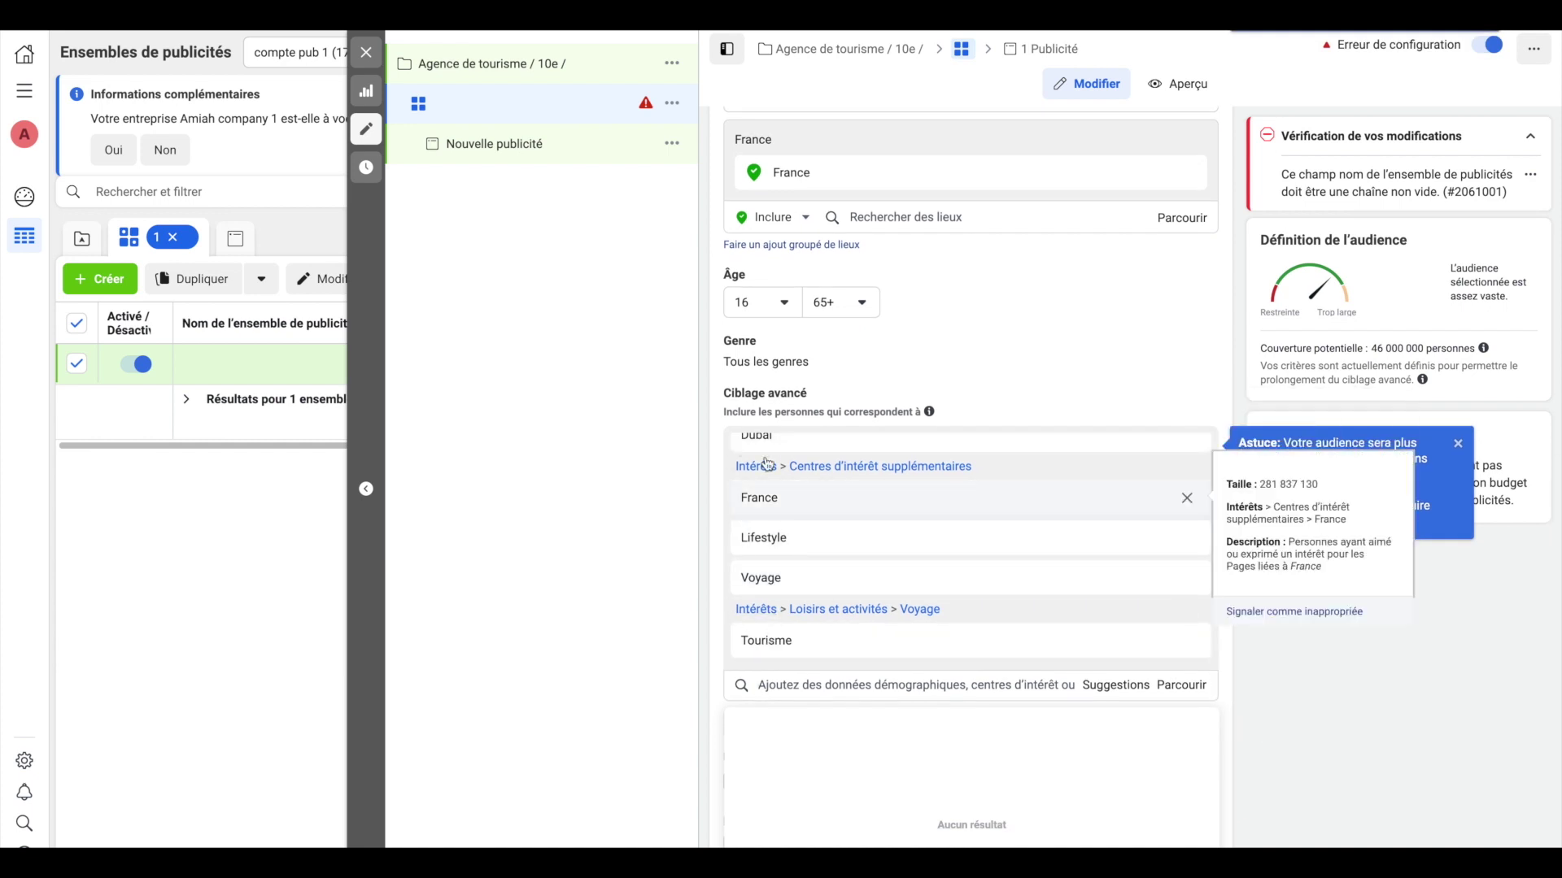
scroll(763, 521, up, 1)
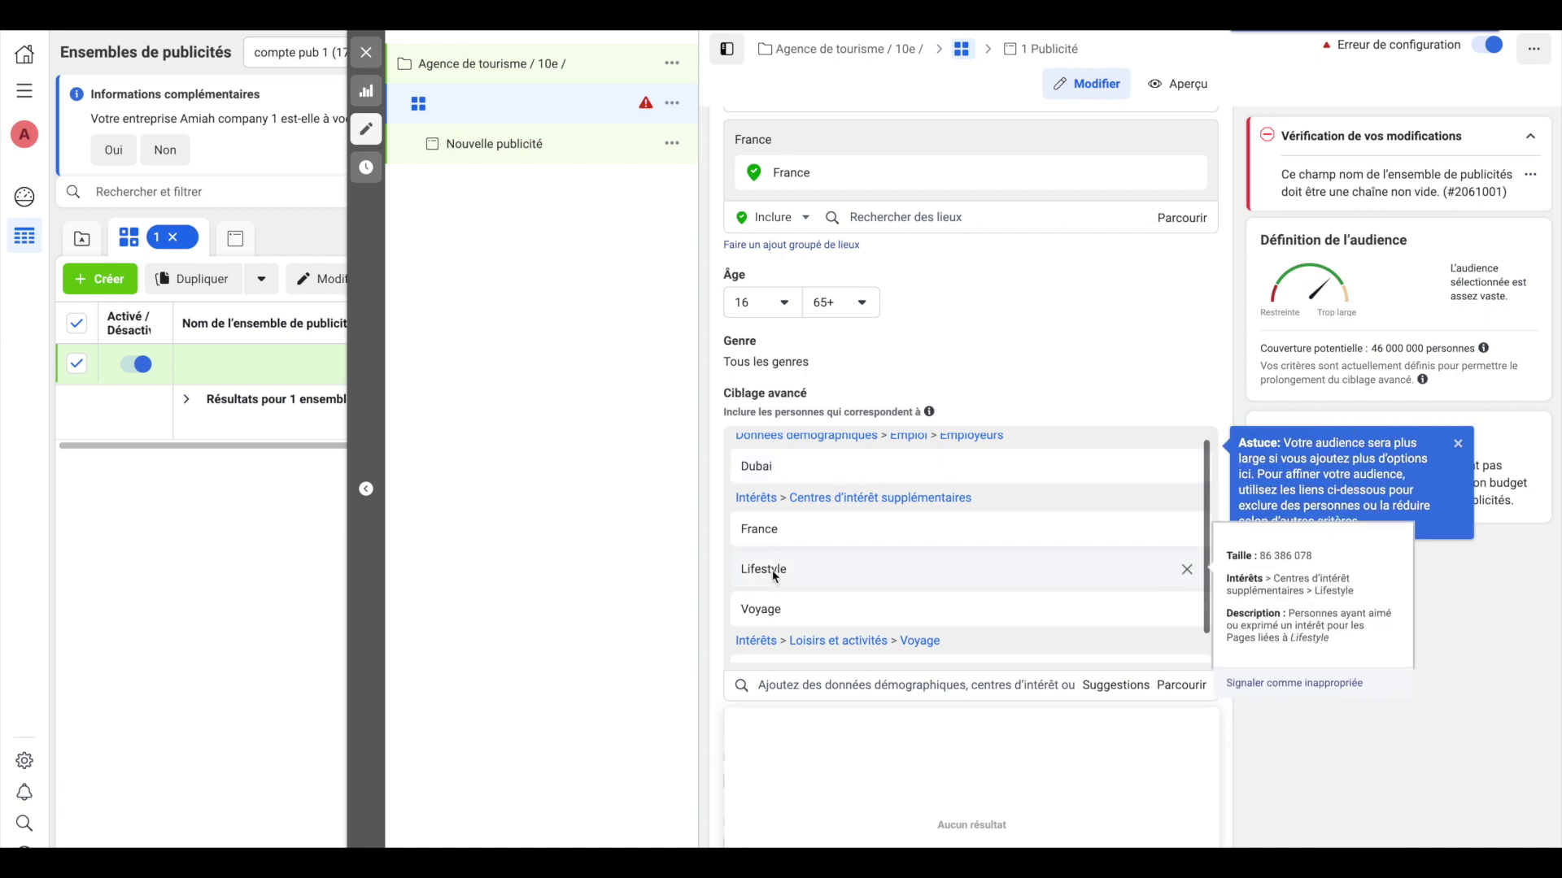
scroll(773, 576, down, 1)
scroll(758, 574, down, 1)
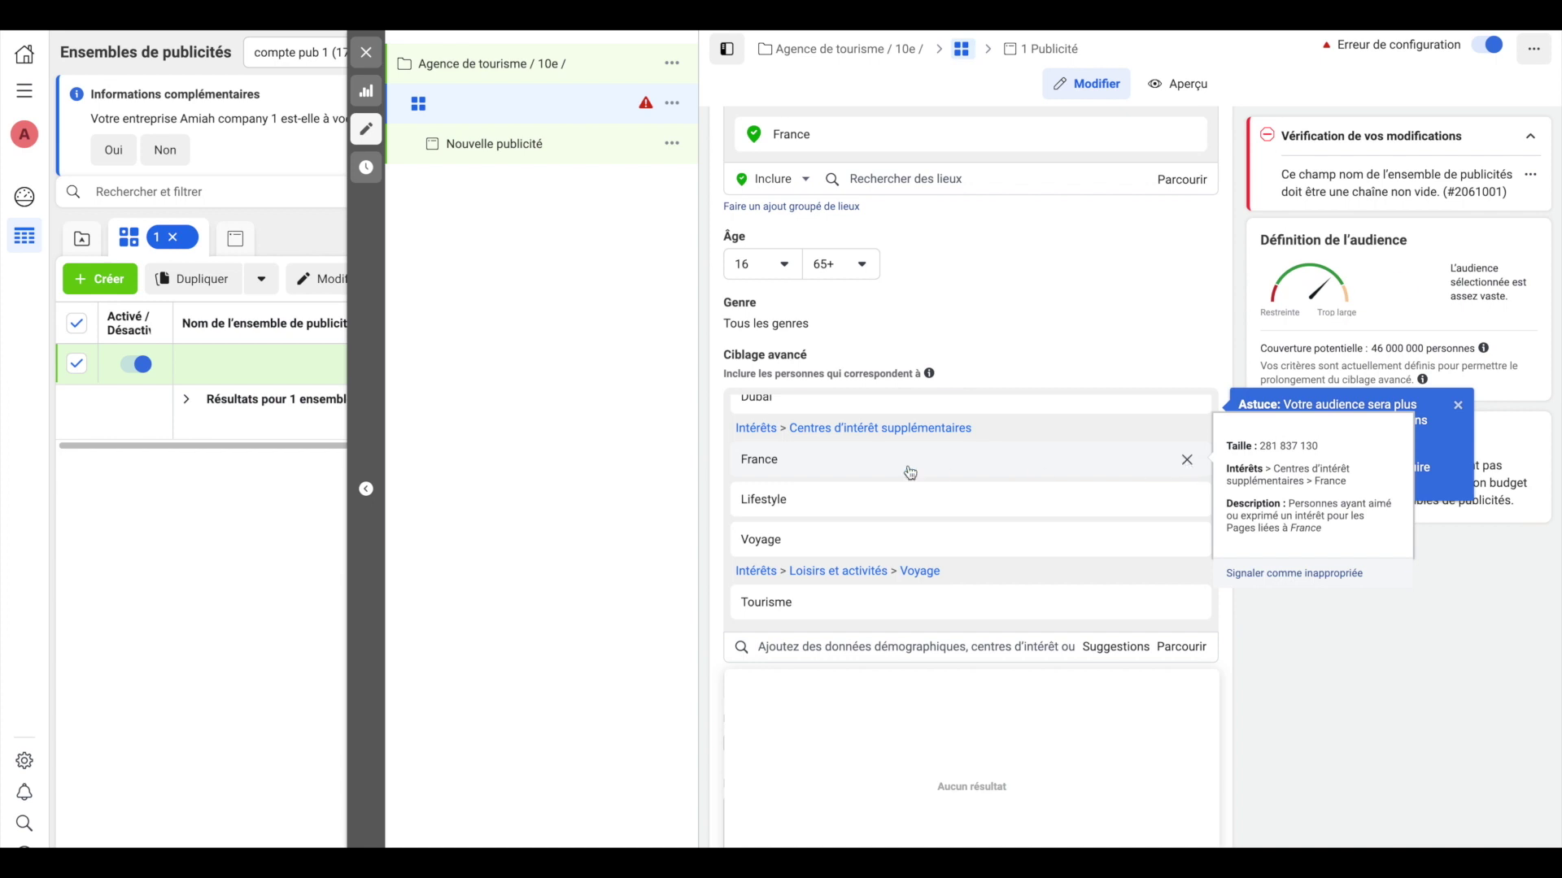
Add the interests Sport and Aventure to the audience's advanced targeting
click(796, 645)
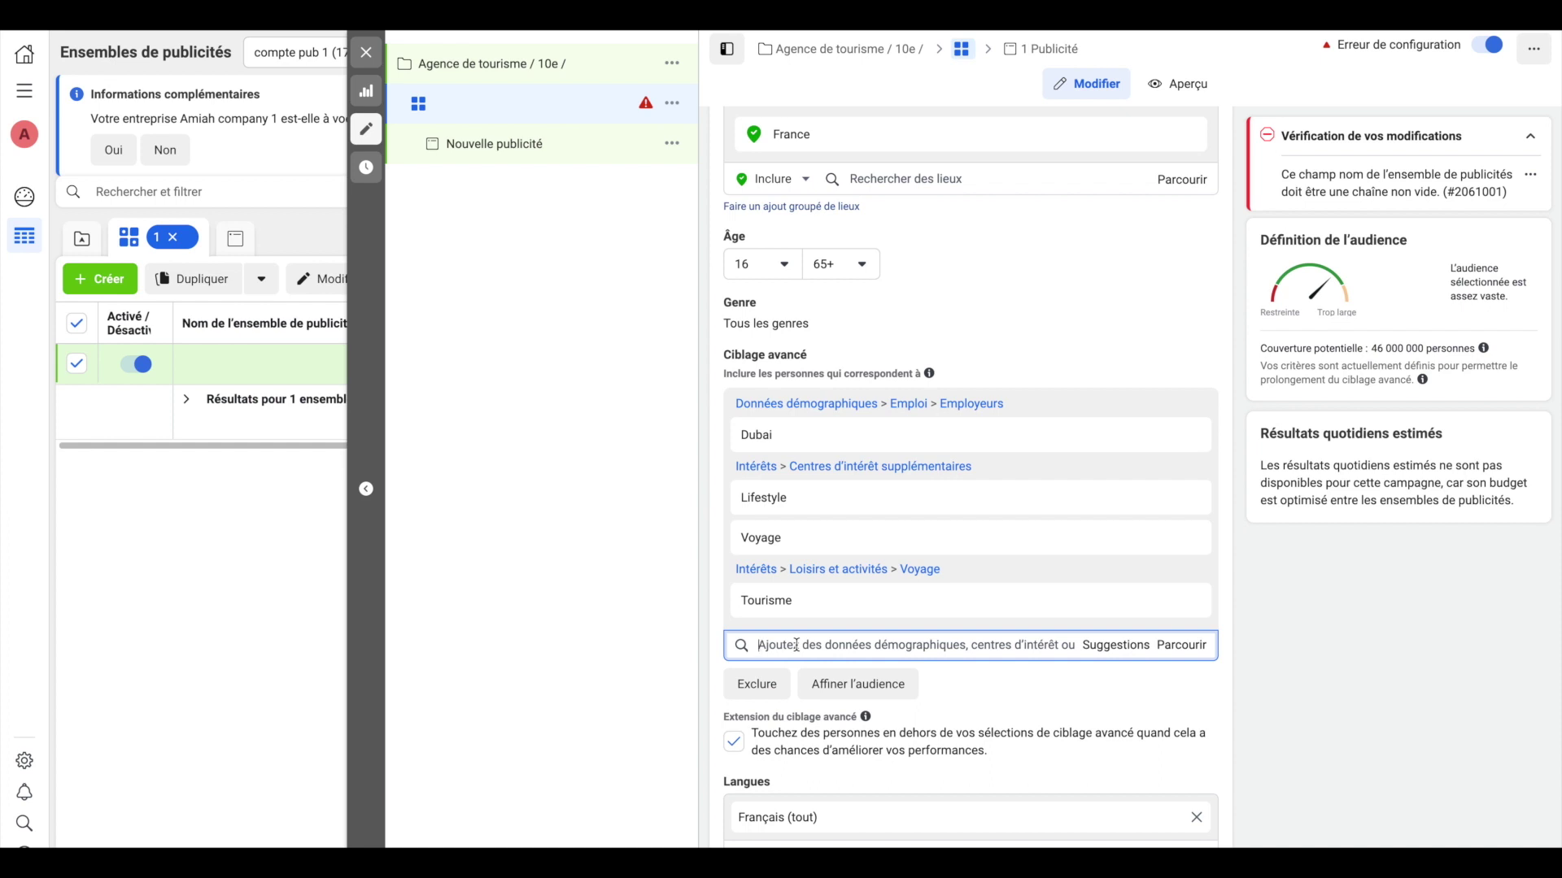
text(sport)
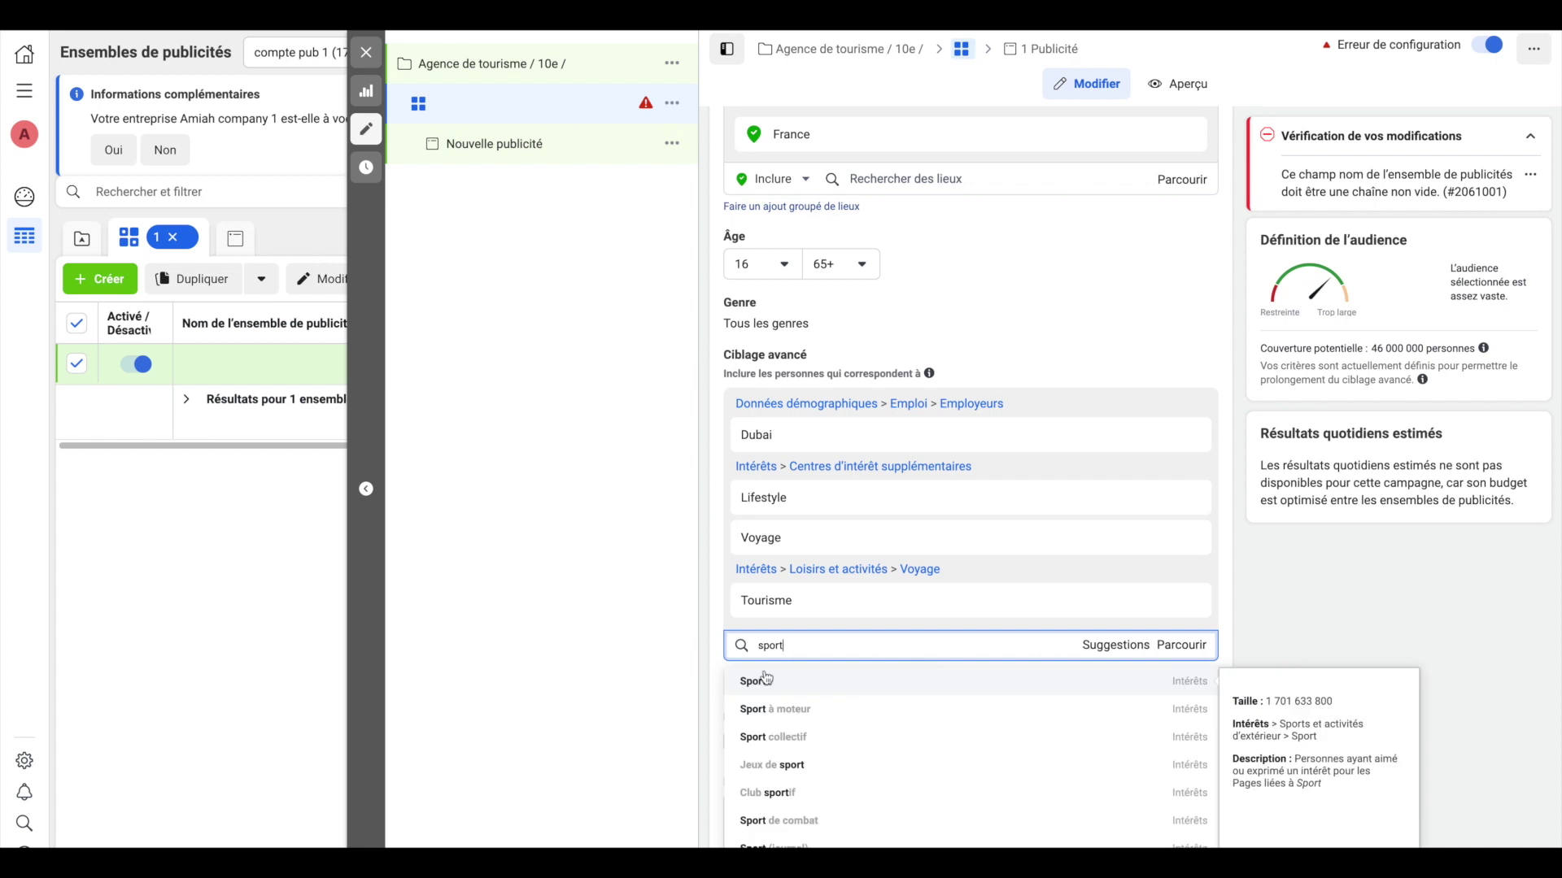
click(793, 685)
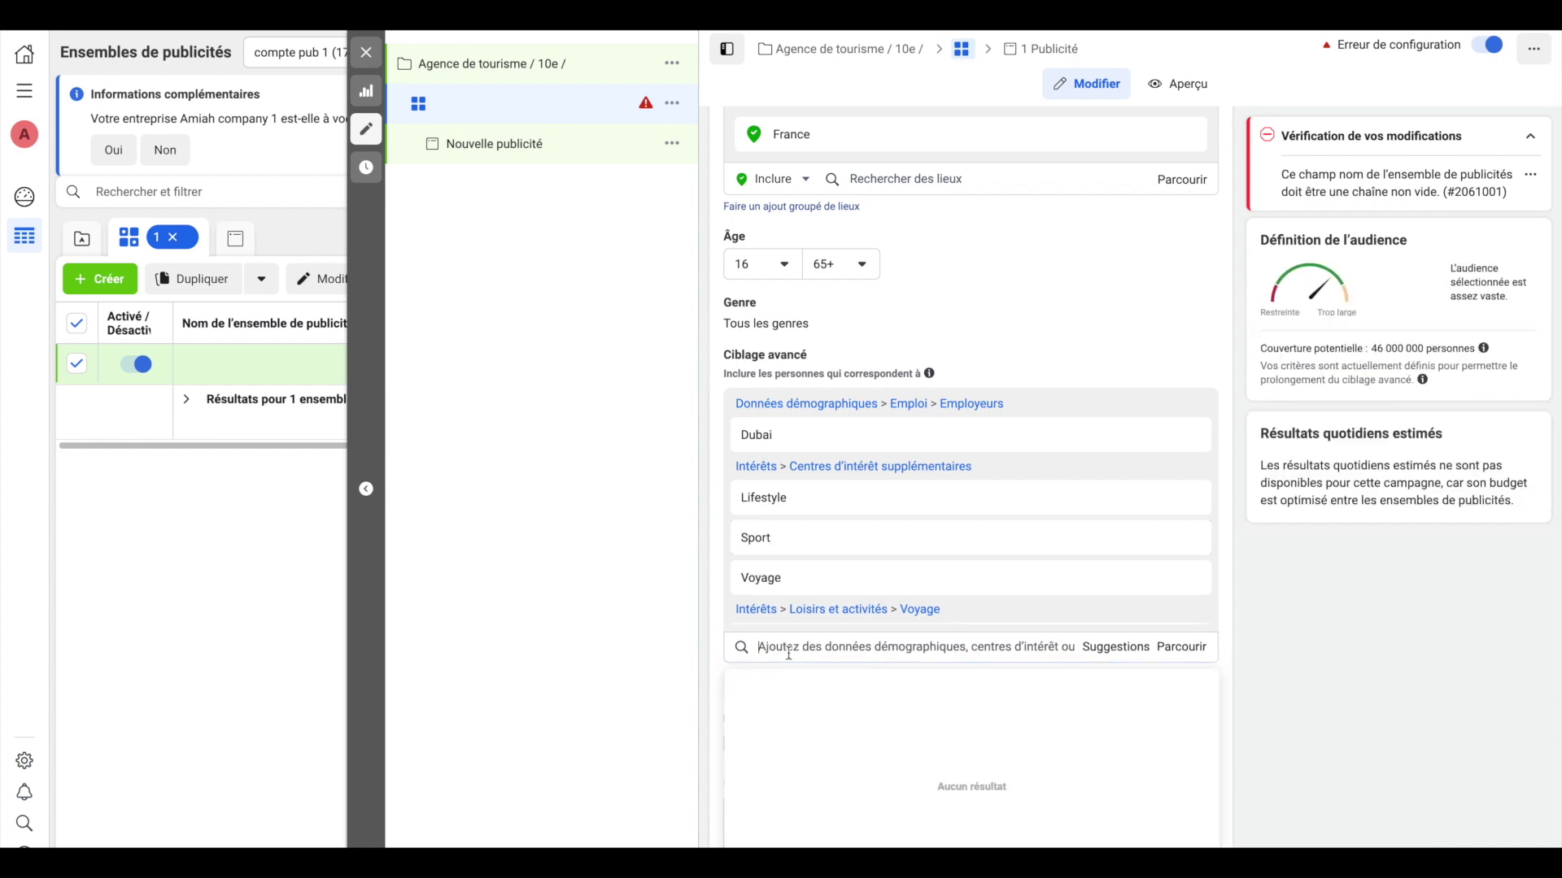
text(a)
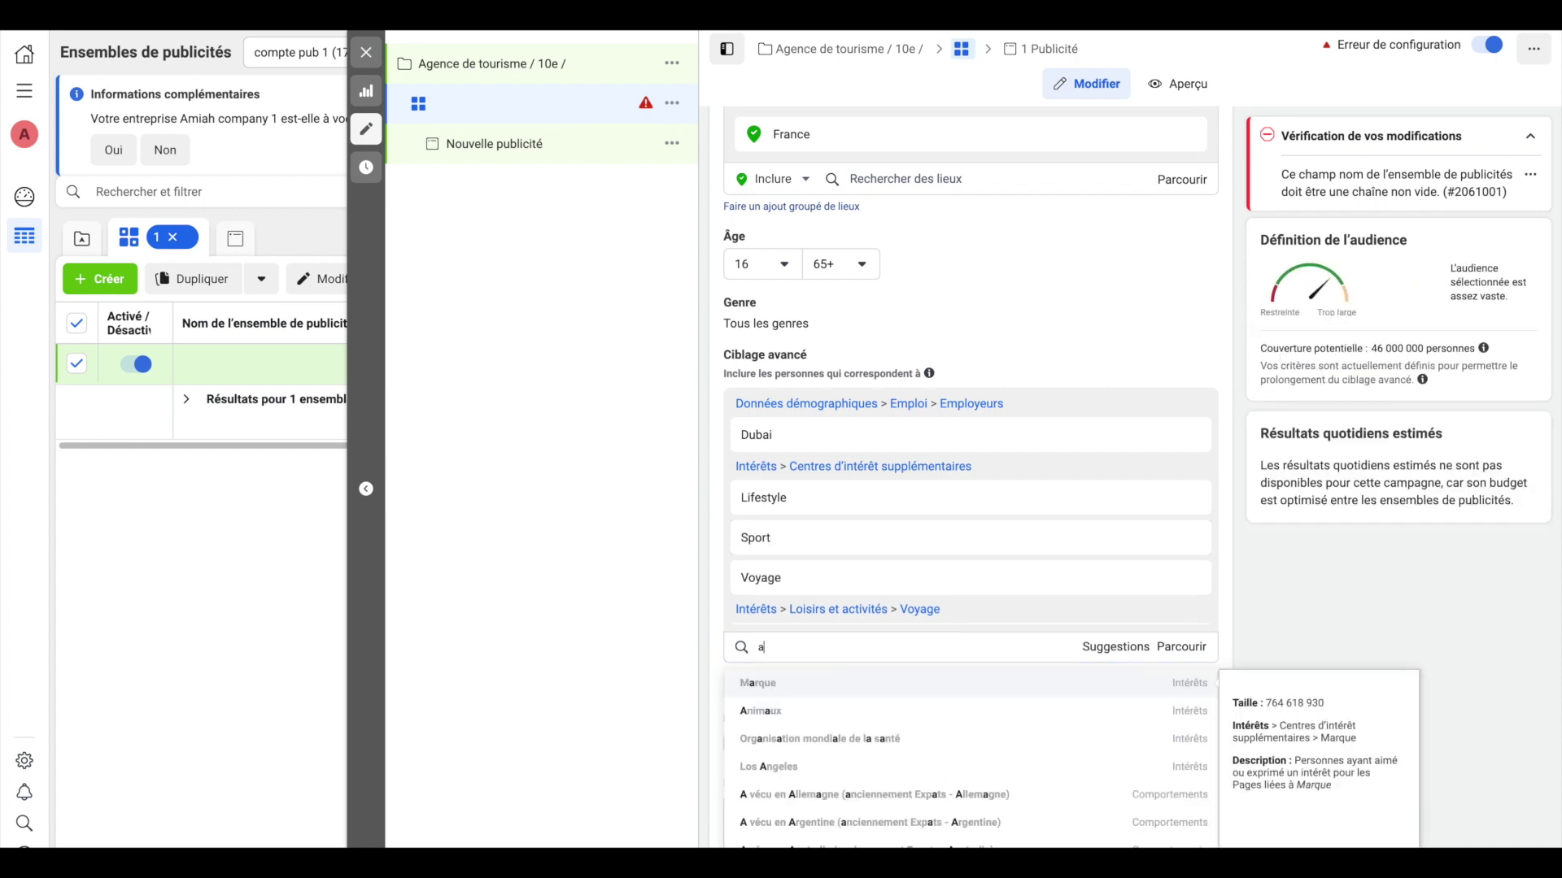
text(ventur)
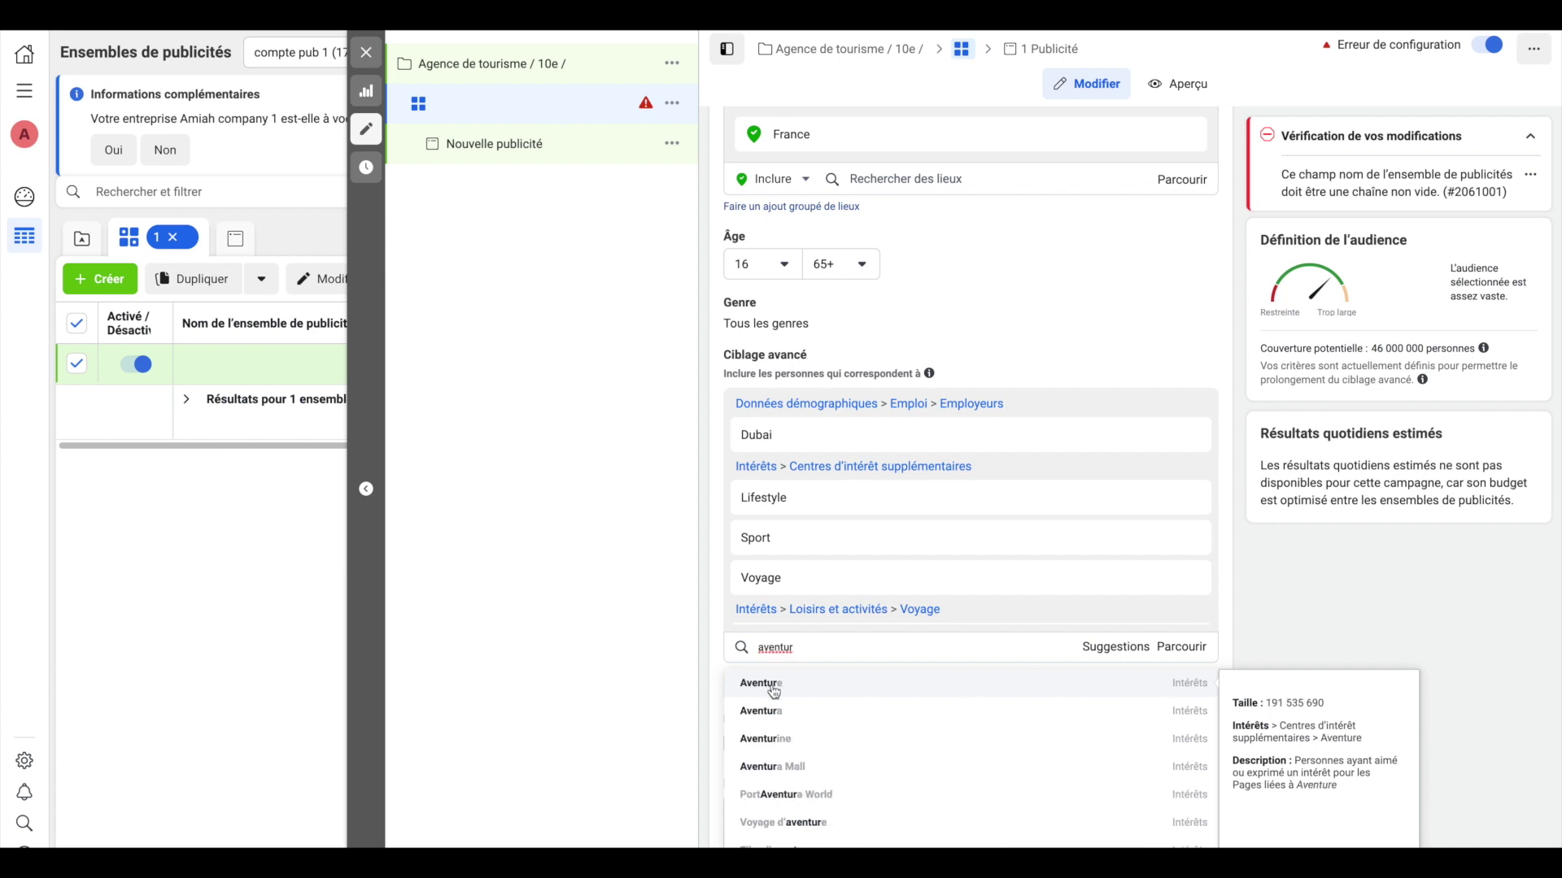
click(774, 691)
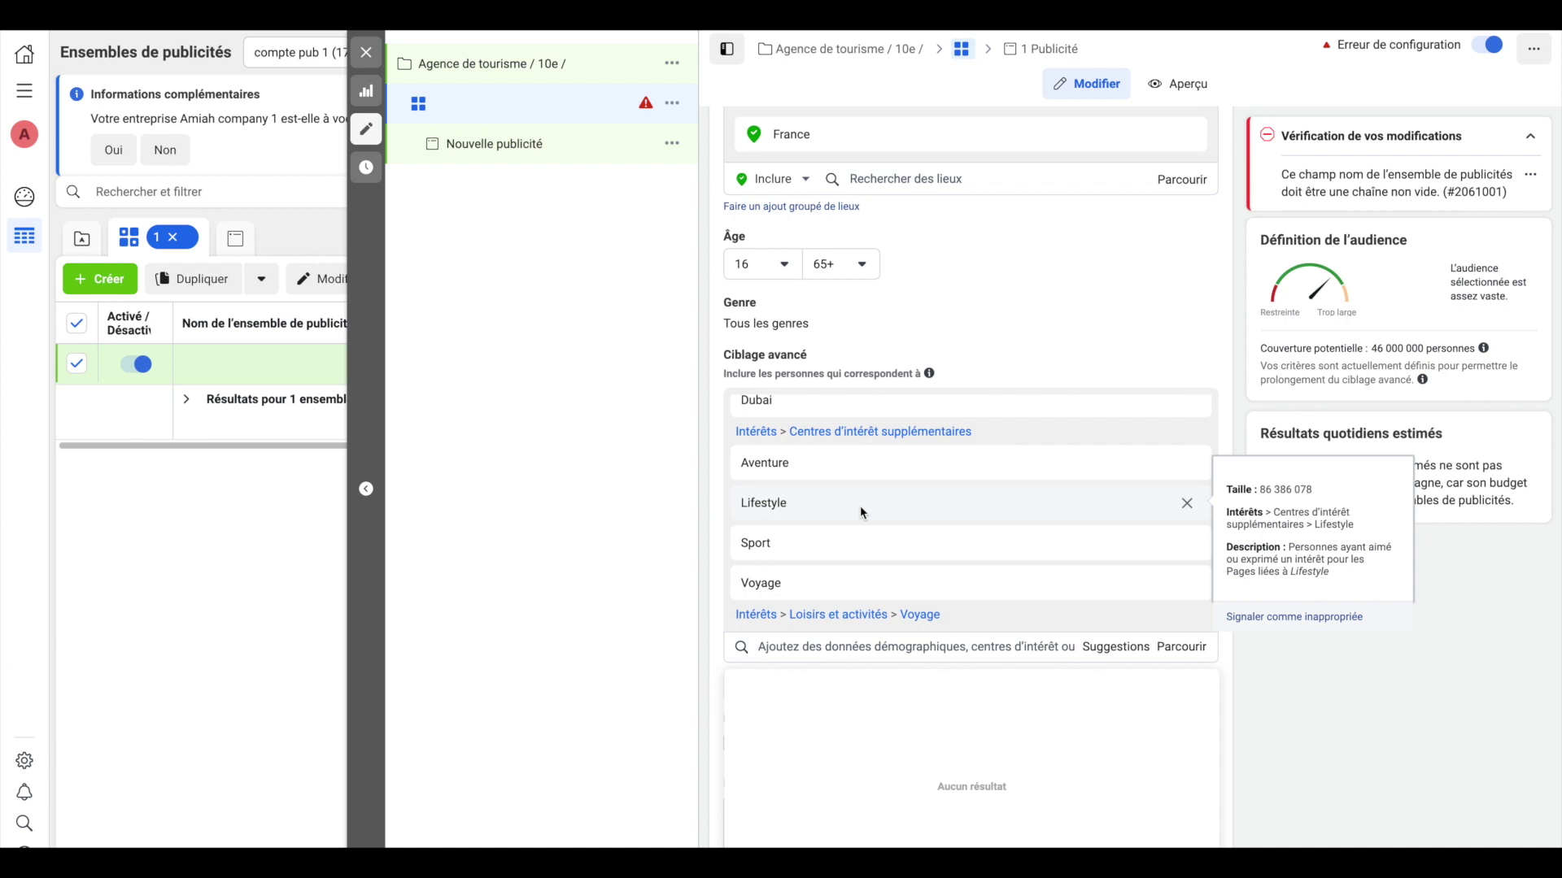
Review the selected targeting interests, the placement and delivery settings, and the audience's potential reach
scroll(862, 512, up, 1)
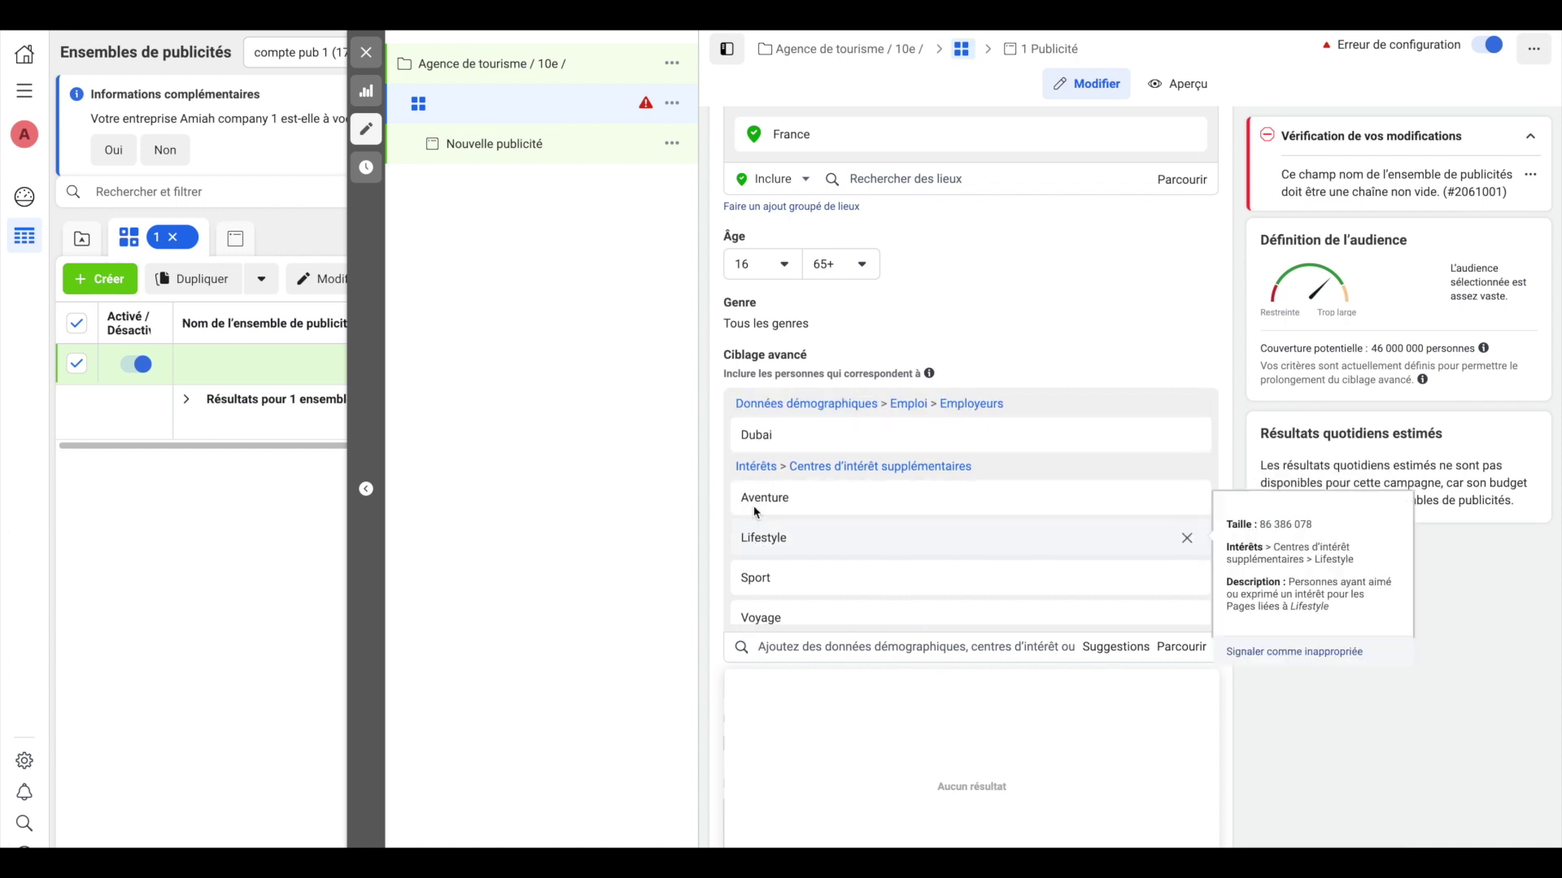
scroll(831, 541, down, 2)
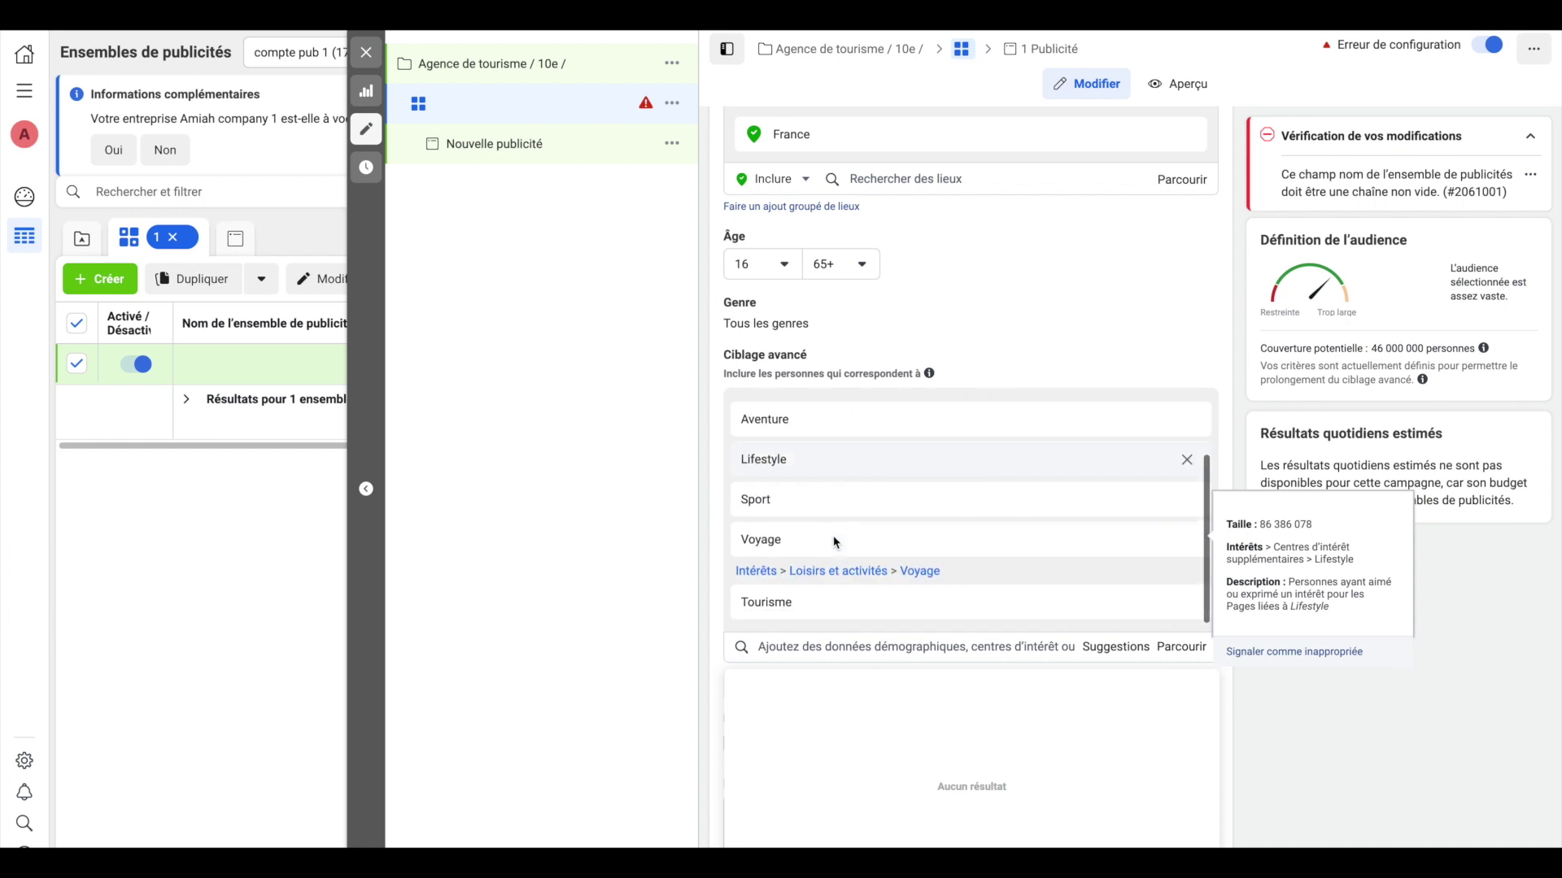
scroll(836, 542, down, 4)
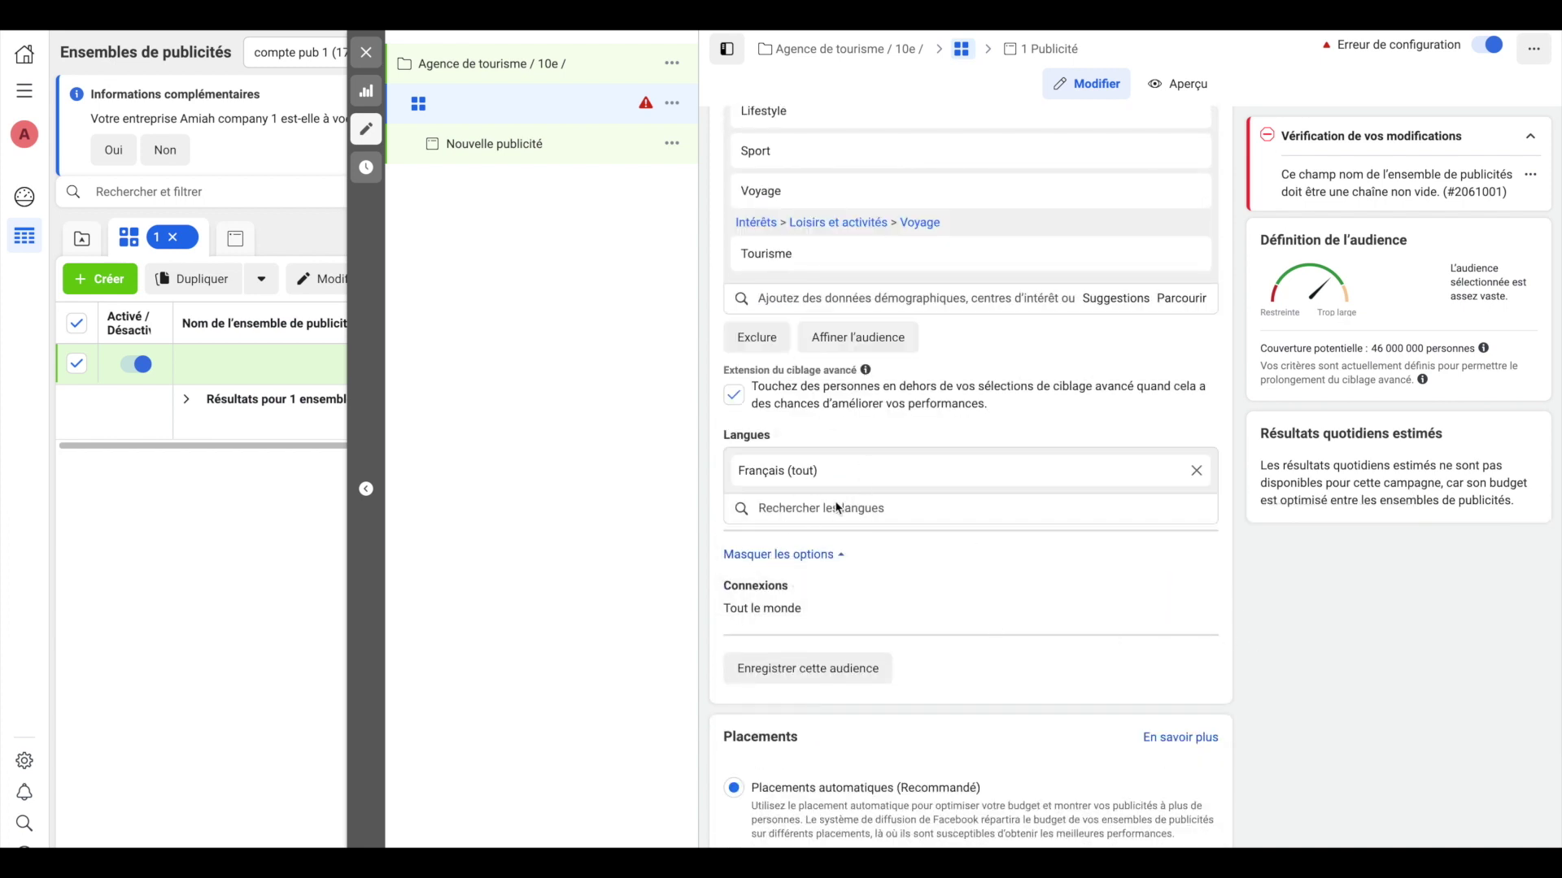
scroll(849, 493, down, 4)
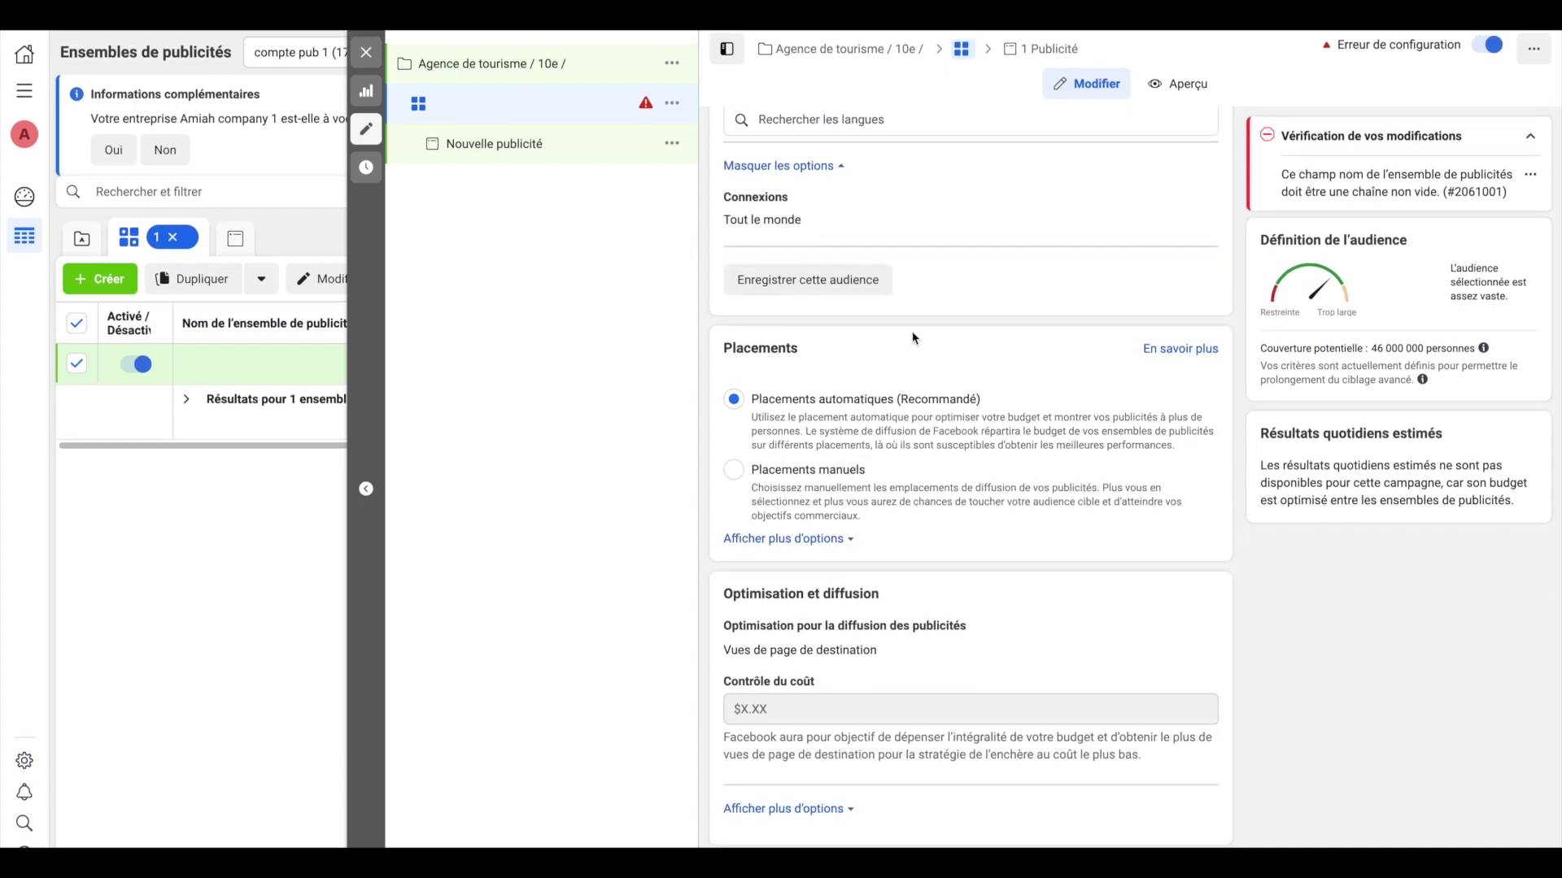
scroll(914, 339, up, 5)
scroll(914, 339, up, 2)
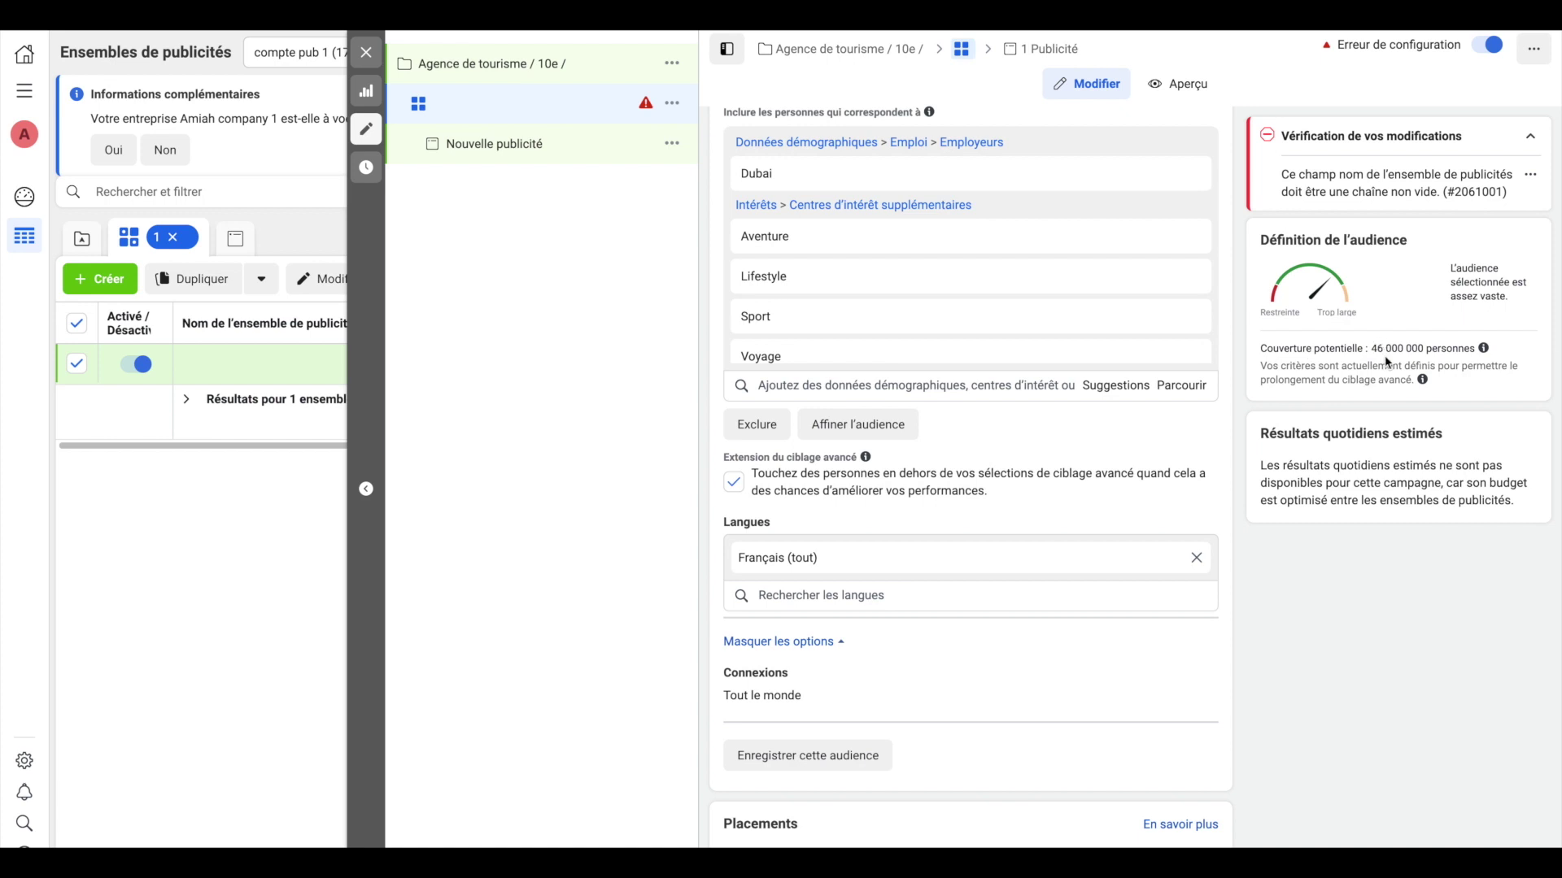
mouse_move(1348, 360)
mouse_move(888, 315)
scroll(888, 316, up, 1)
scroll(888, 316, down, 1)
scroll(889, 315, down, 2)
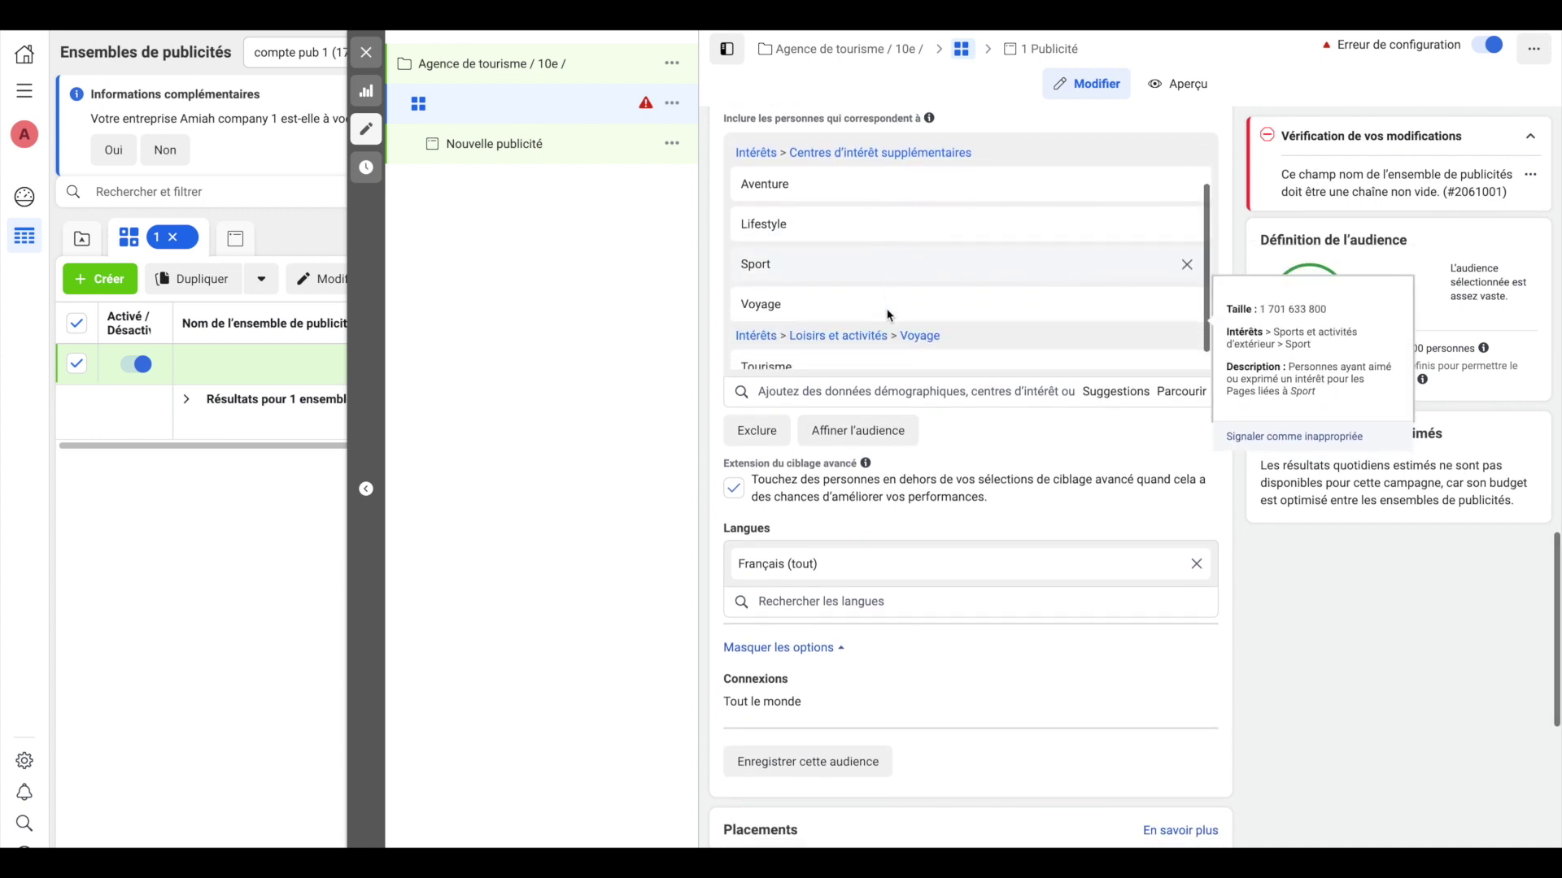
Add the interests Burj Khalifa and Mosquée Cheikh Zayed to the advanced targeting, searching for "burj" and "cheikh"
click(827, 393)
text(burj)
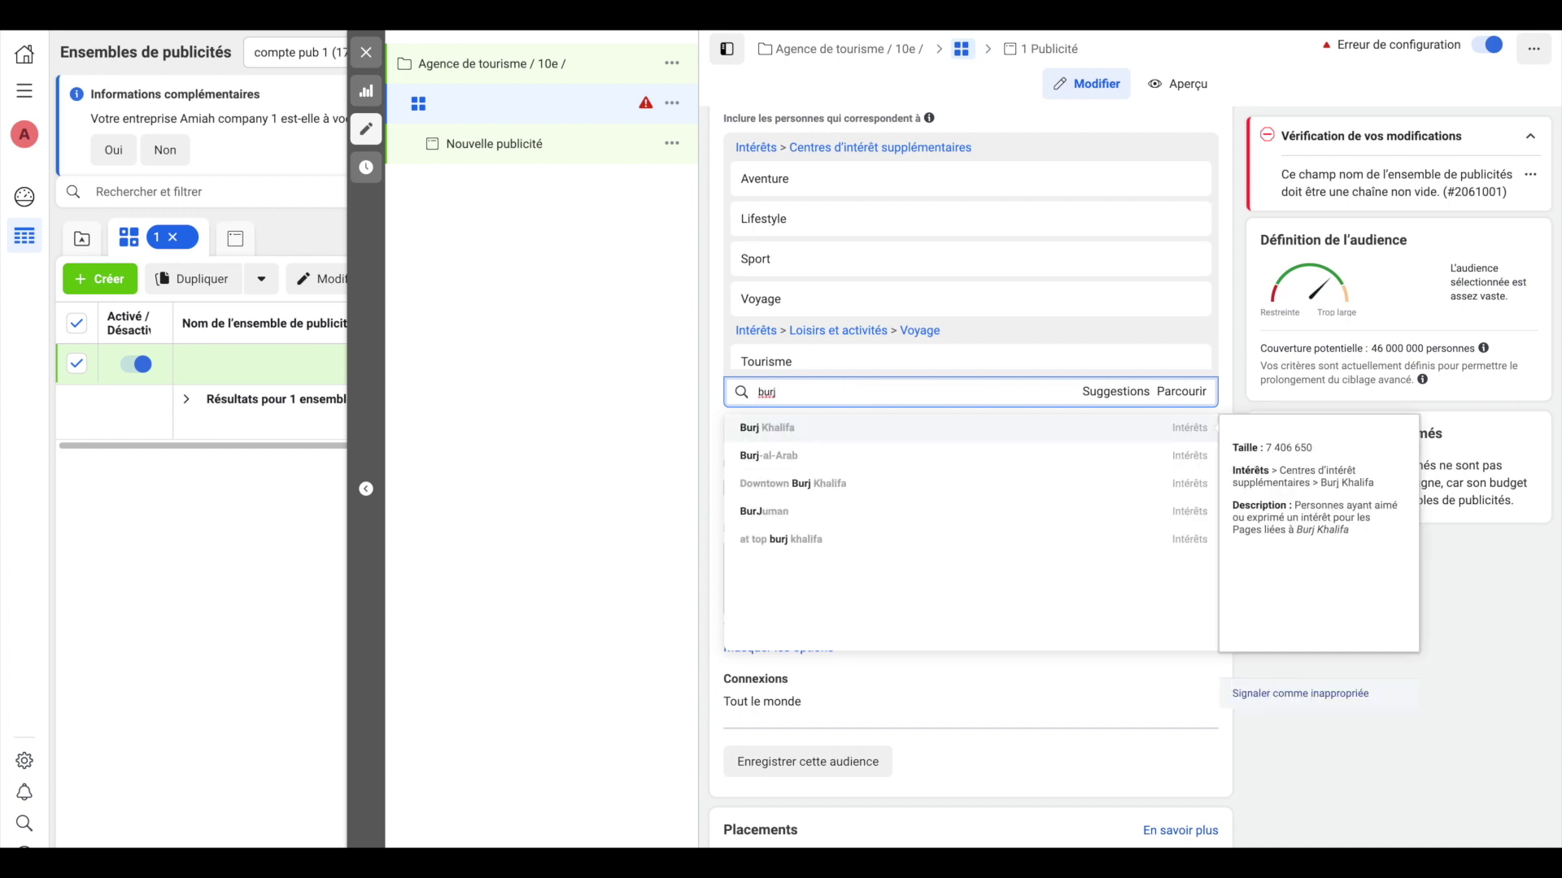
click(757, 434)
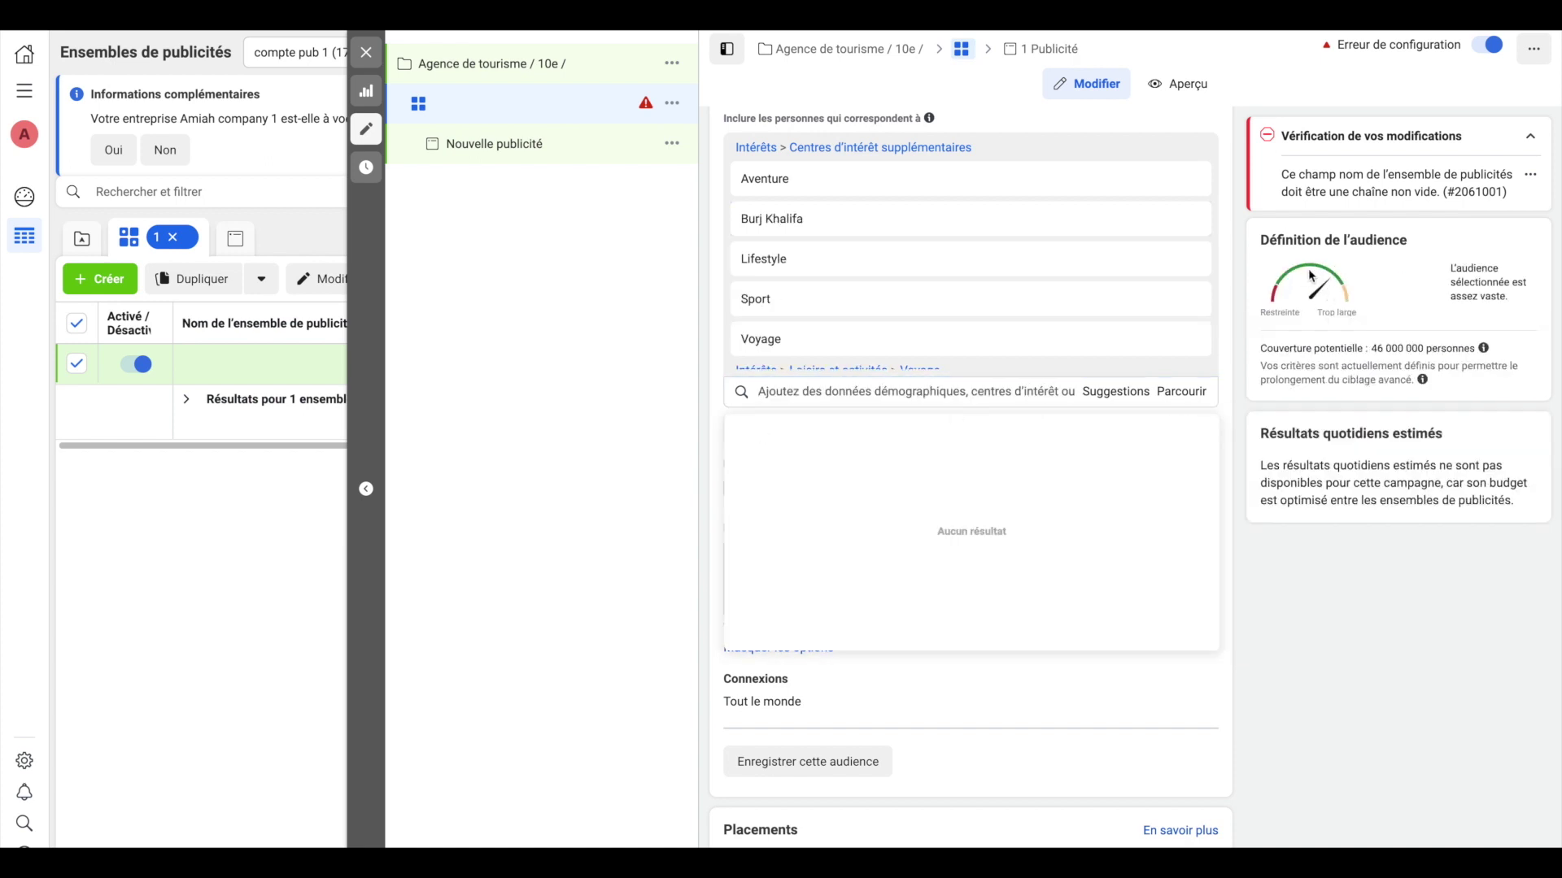
click(823, 389)
text(cheikh)
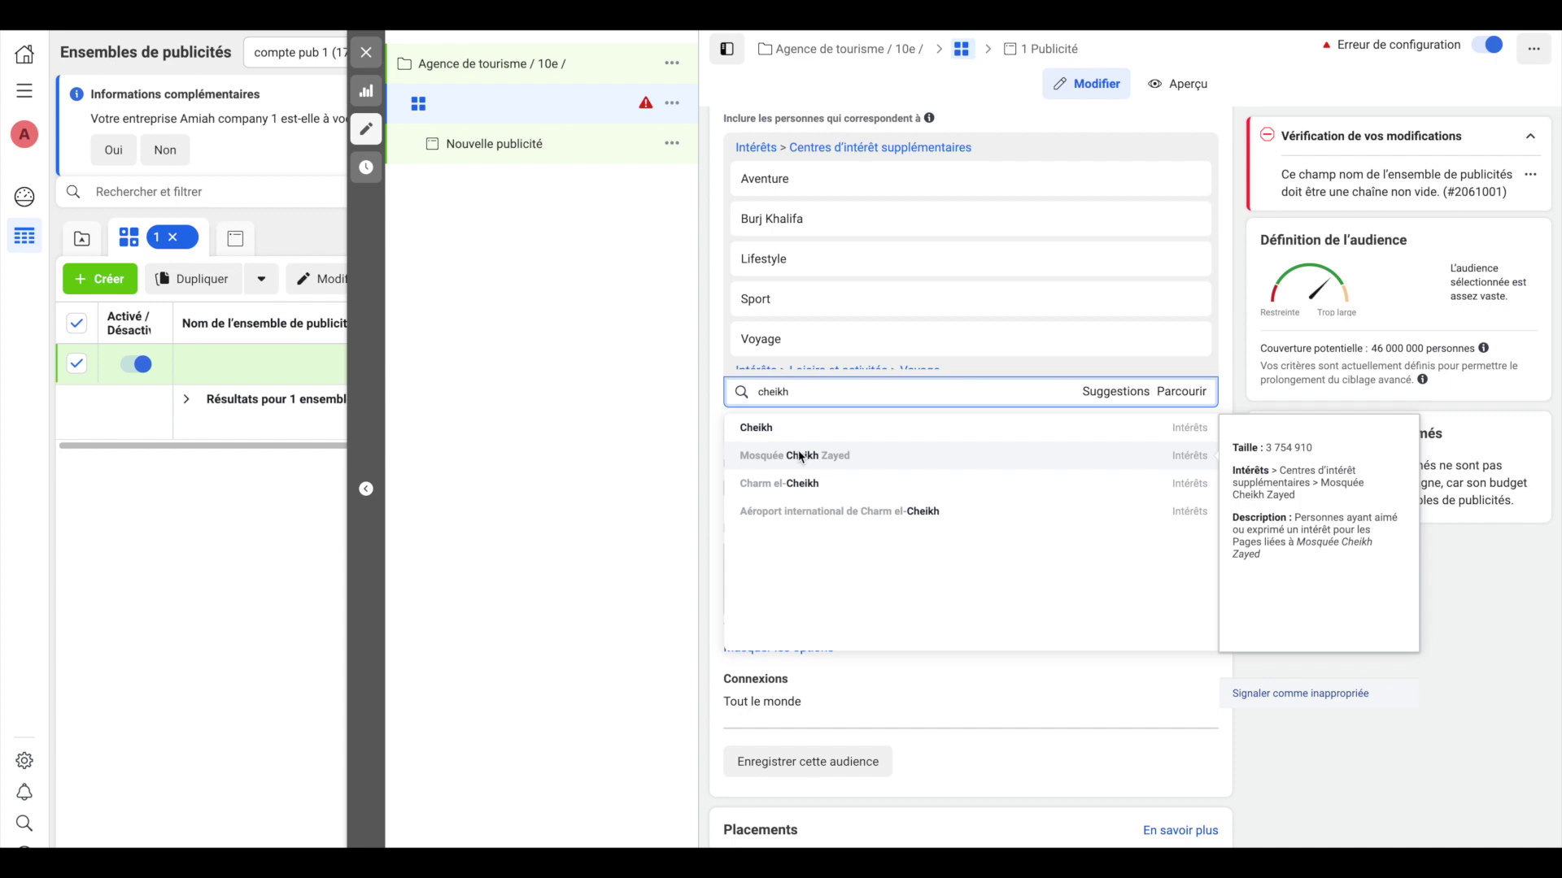
click(802, 456)
Add the interest Burj-al-Arab to the advanced targeting and check the list of selected criteria
click(819, 394)
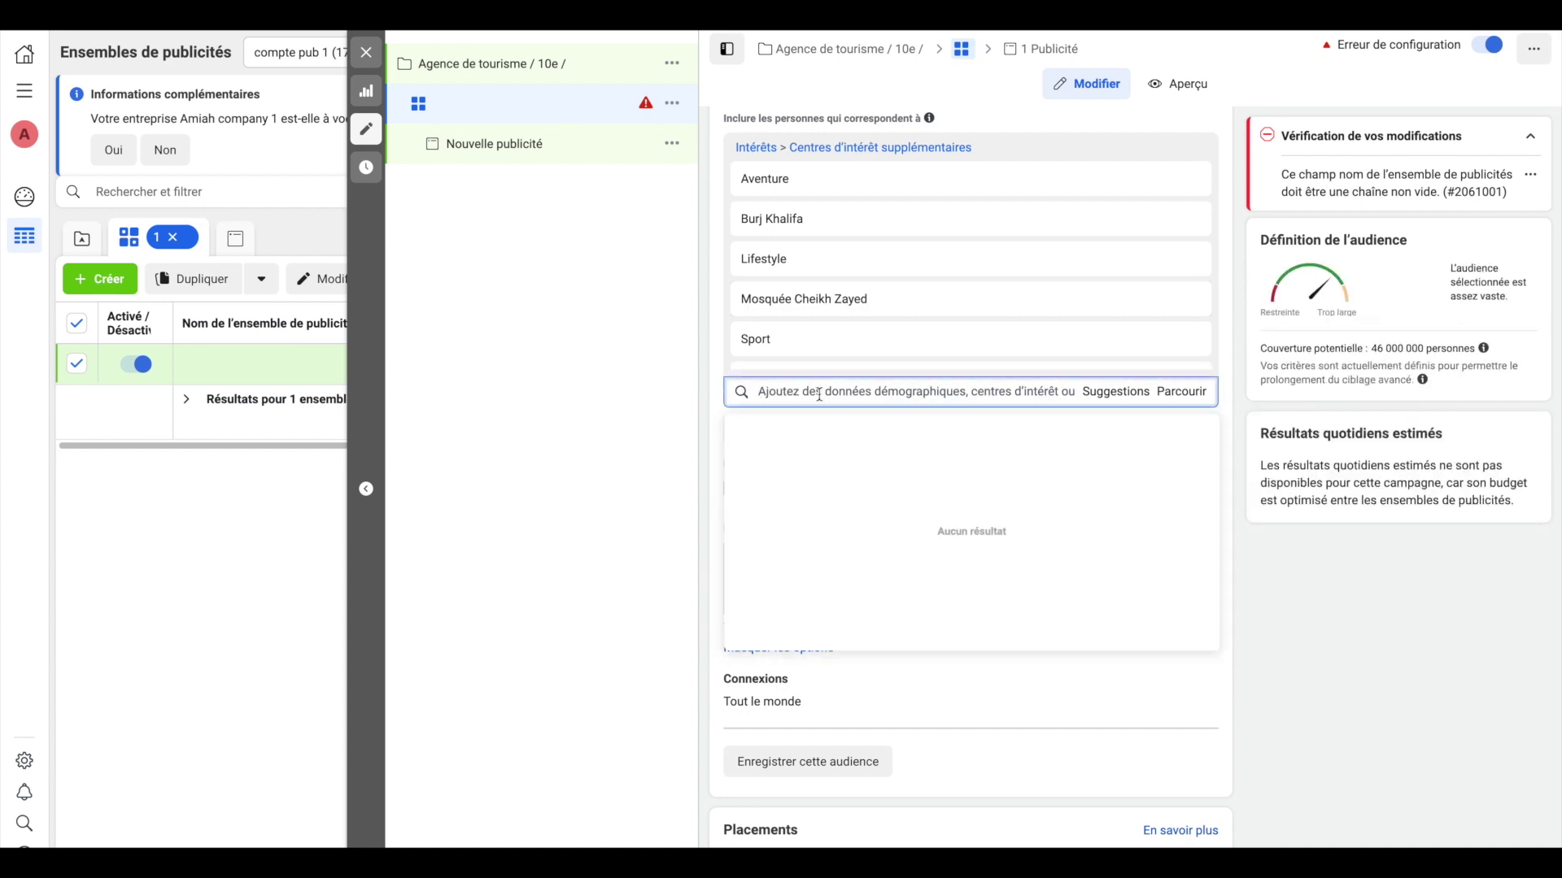
text(burj al ara)
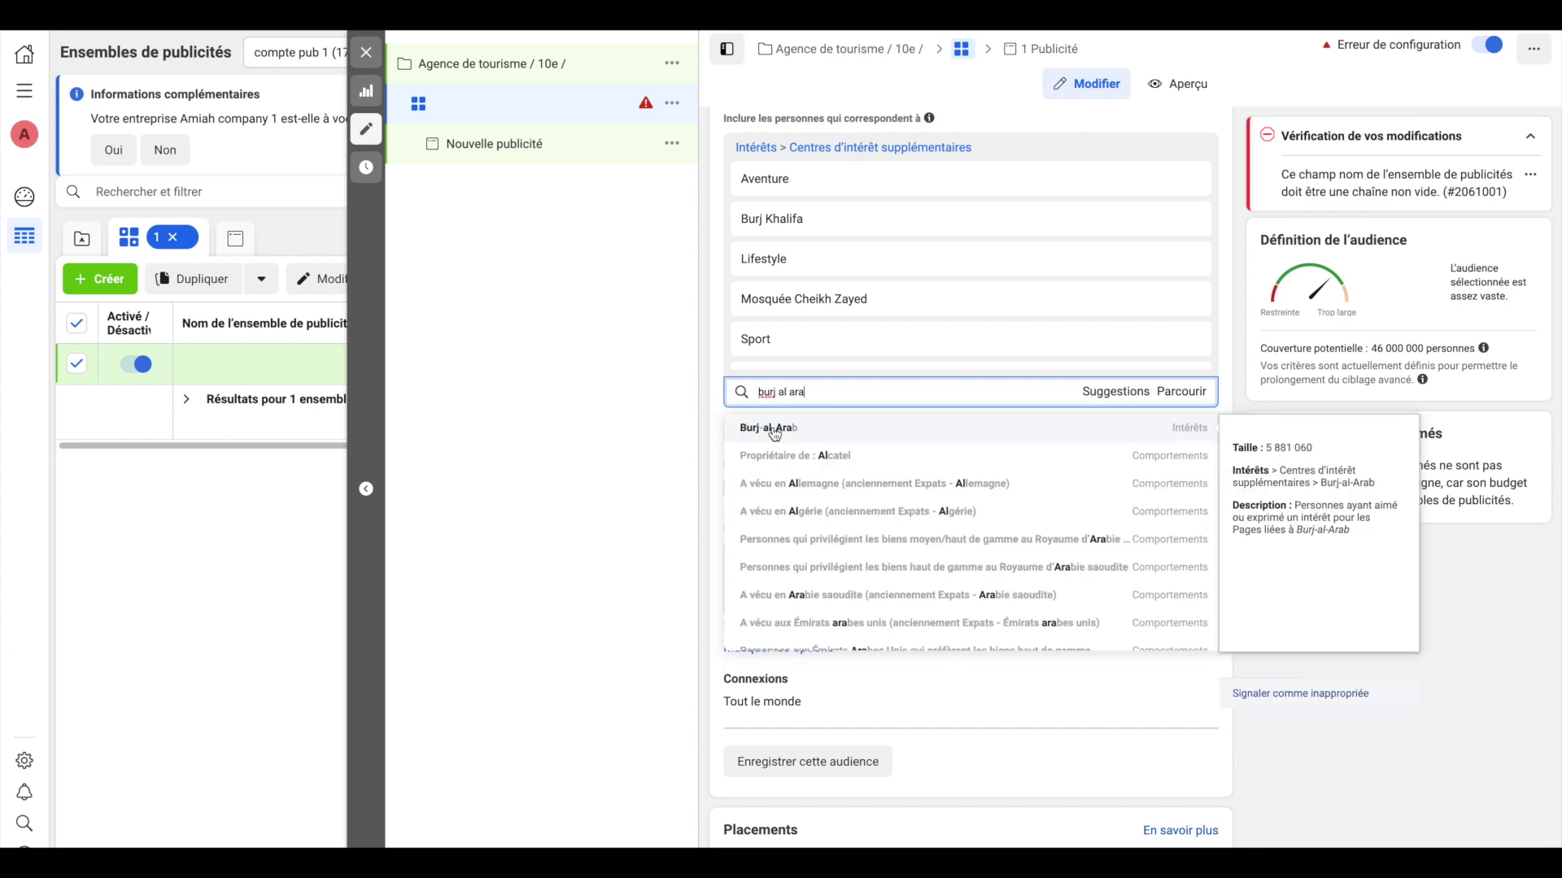
click(777, 431)
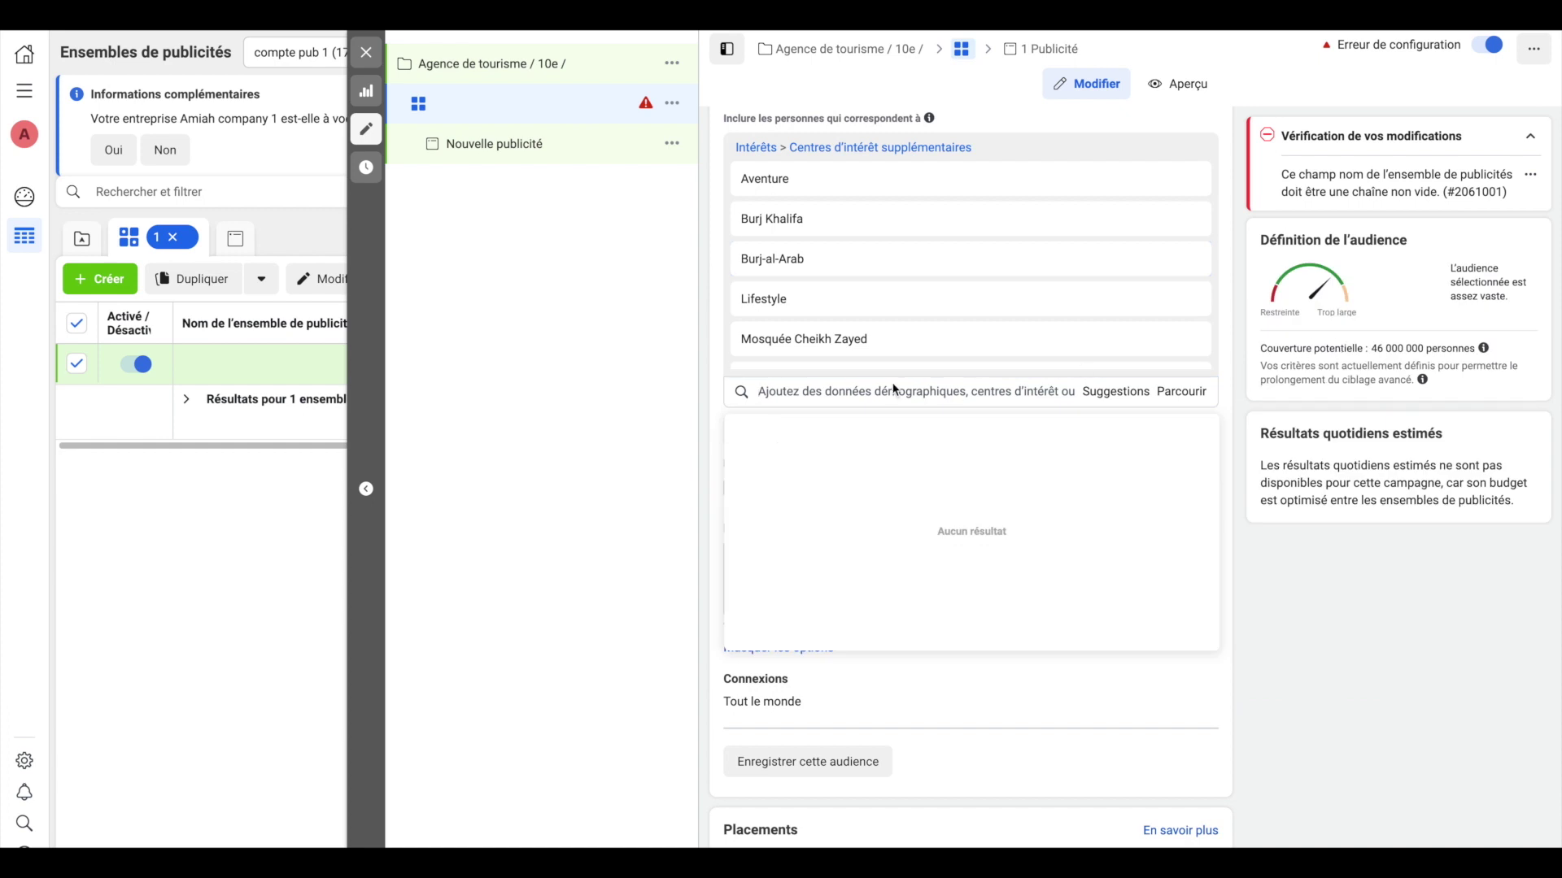
scroll(894, 325, up, 2)
scroll(854, 300, down, 3)
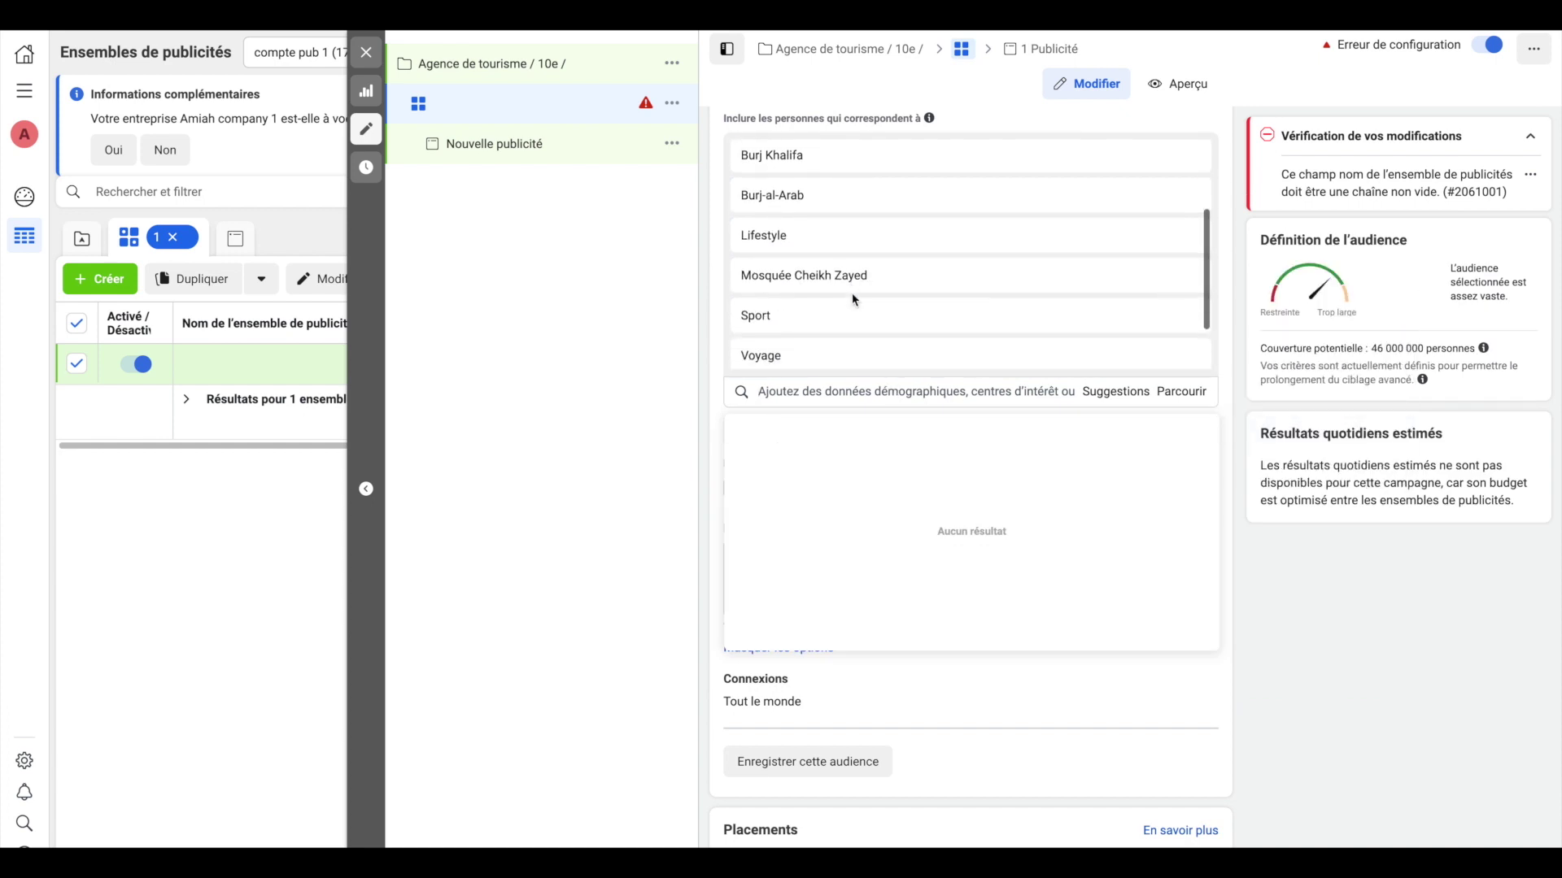
scroll(854, 300, down, 1)
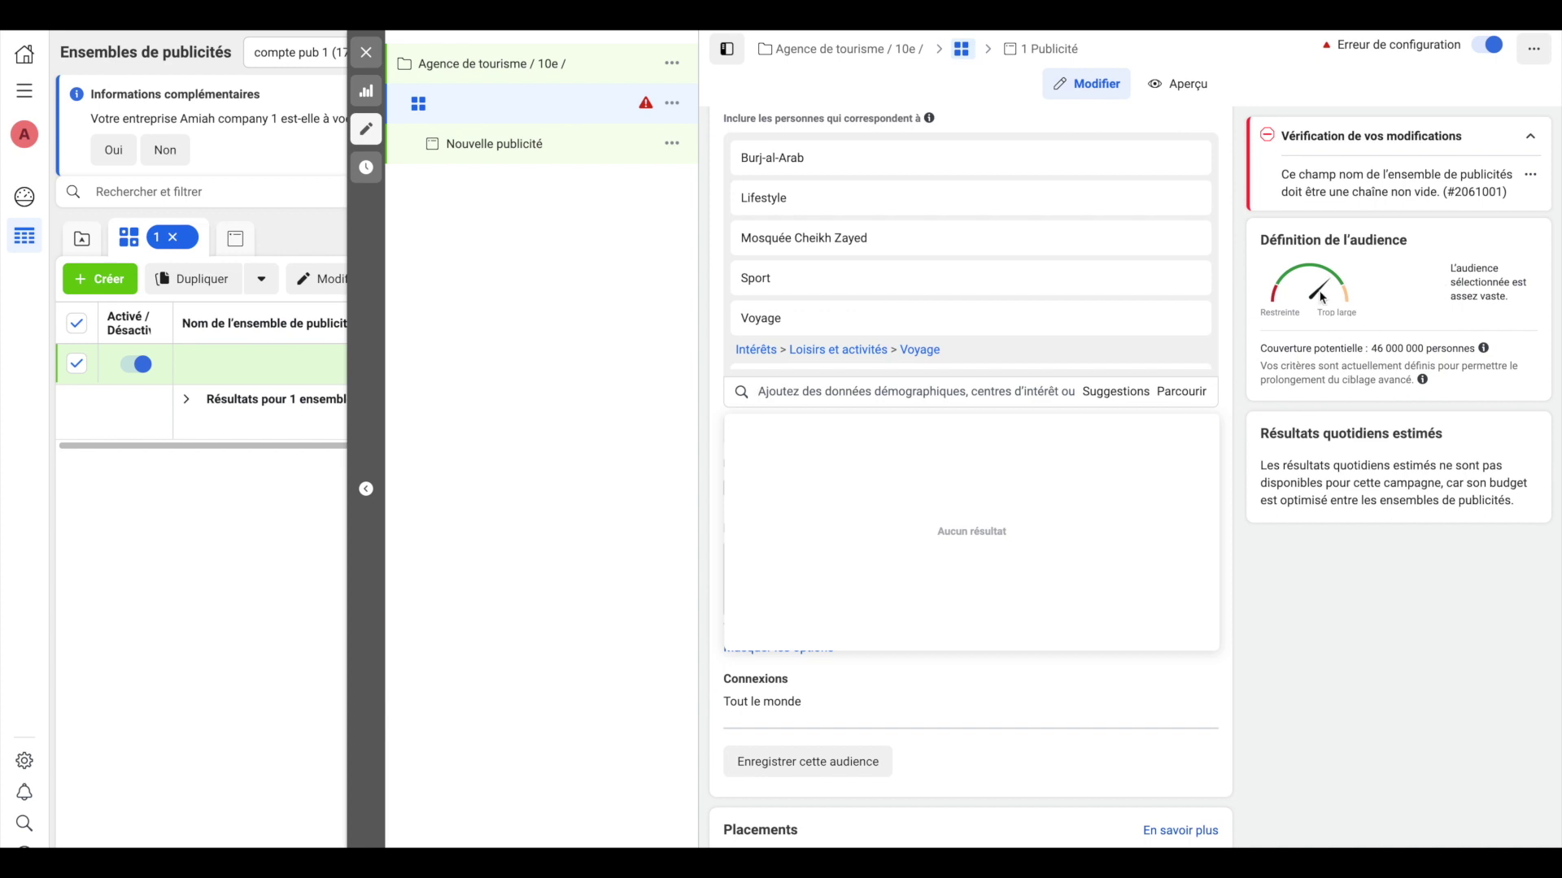
Name the ad set "agence de tourisme / francophone / 16 - +65"
scroll(1032, 485, down, 5)
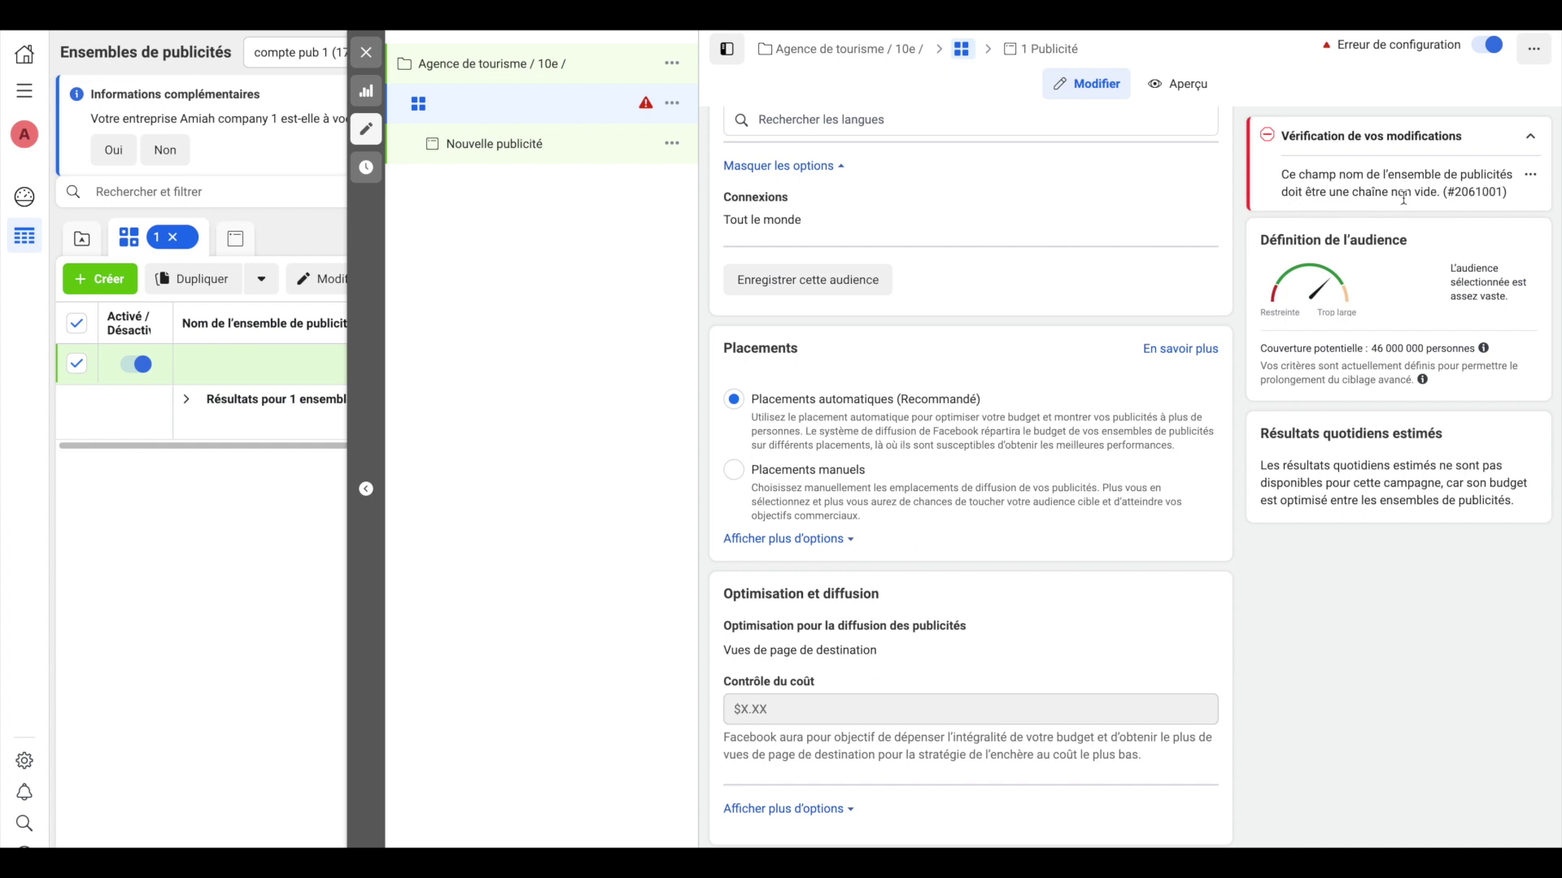
scroll(823, 285, up, 10)
scroll(823, 285, up, 5)
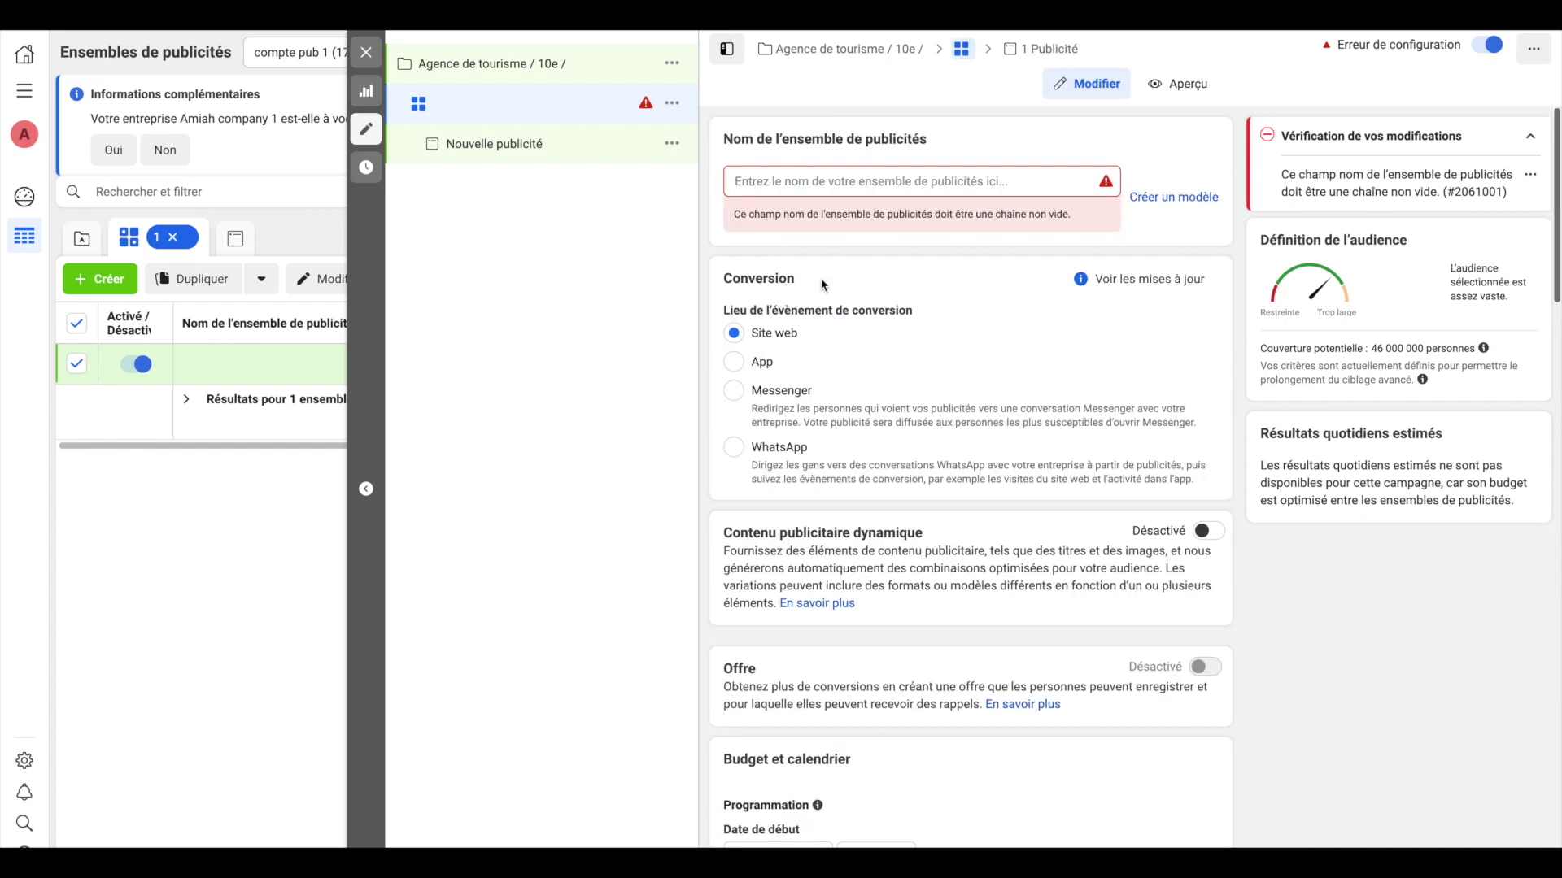
click(850, 182)
text(agence de )
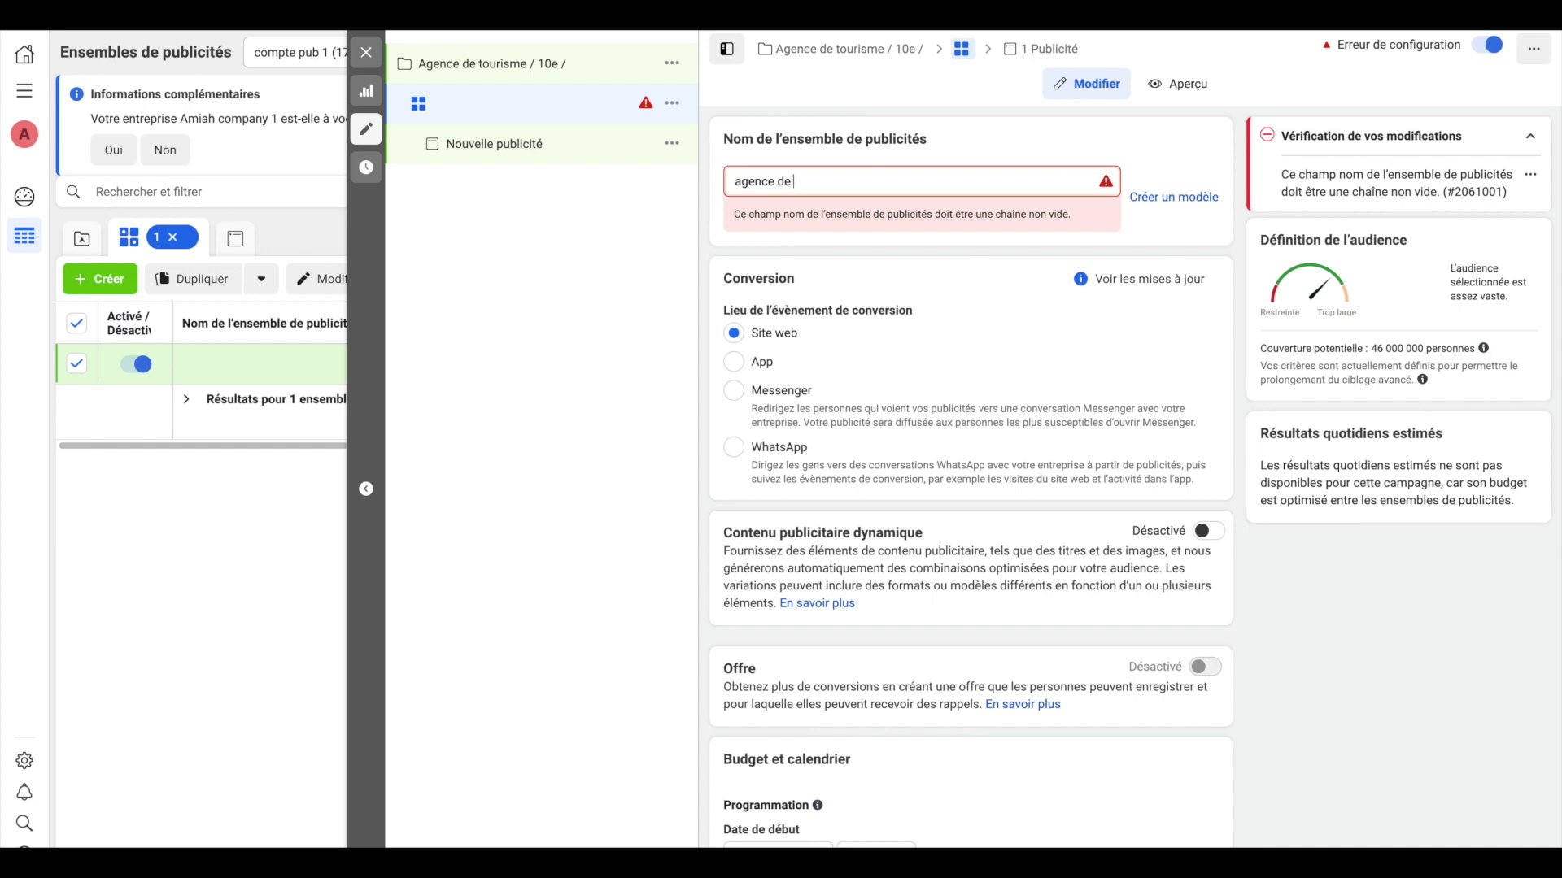
text(tourisme)
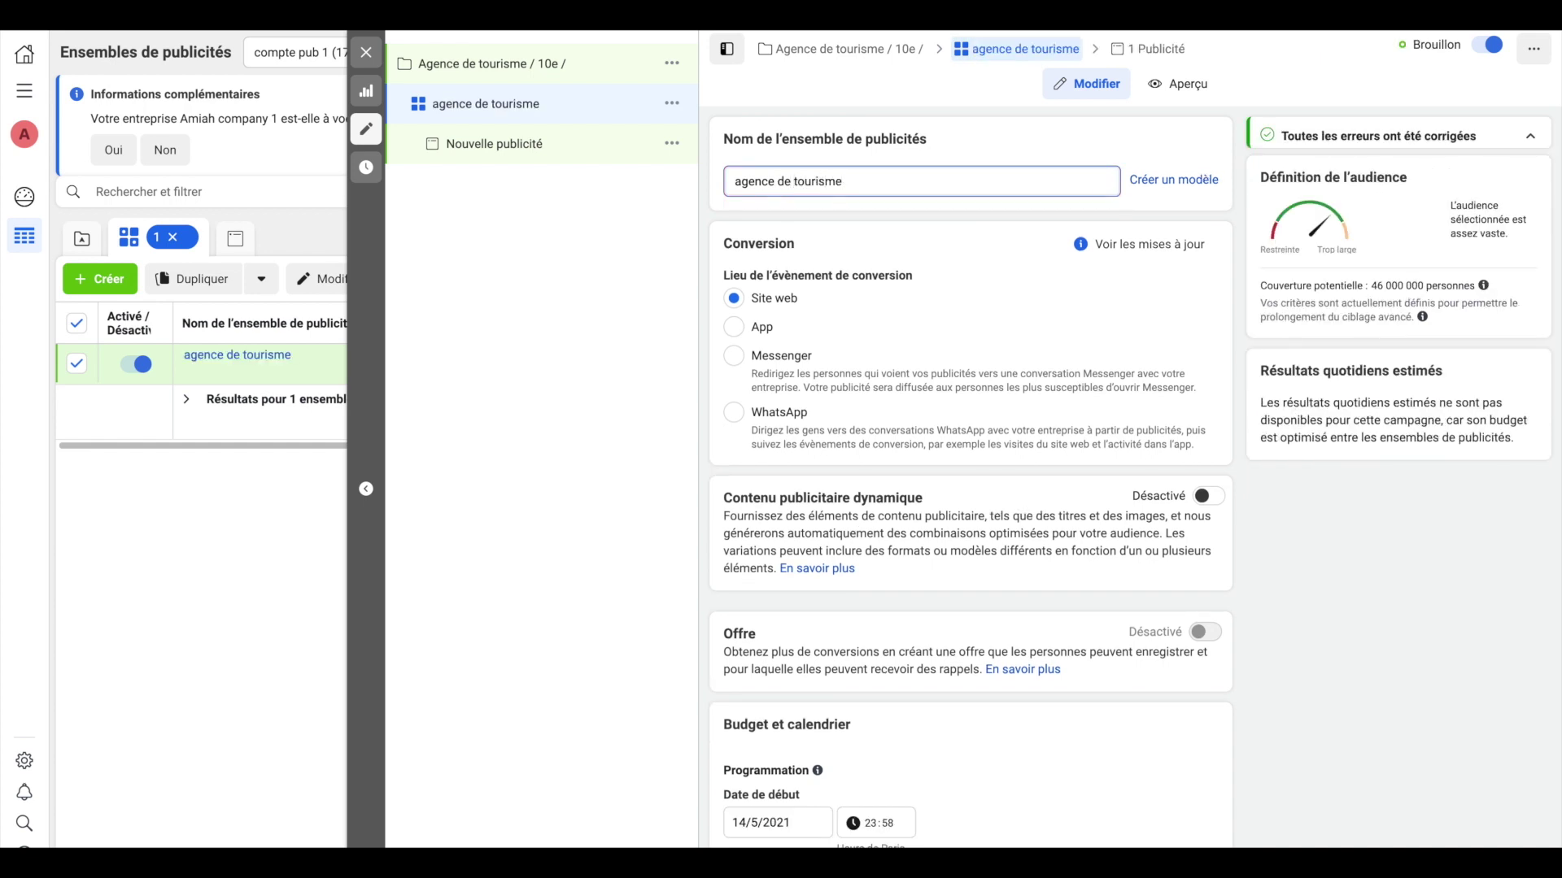
text( / francophone / 16)
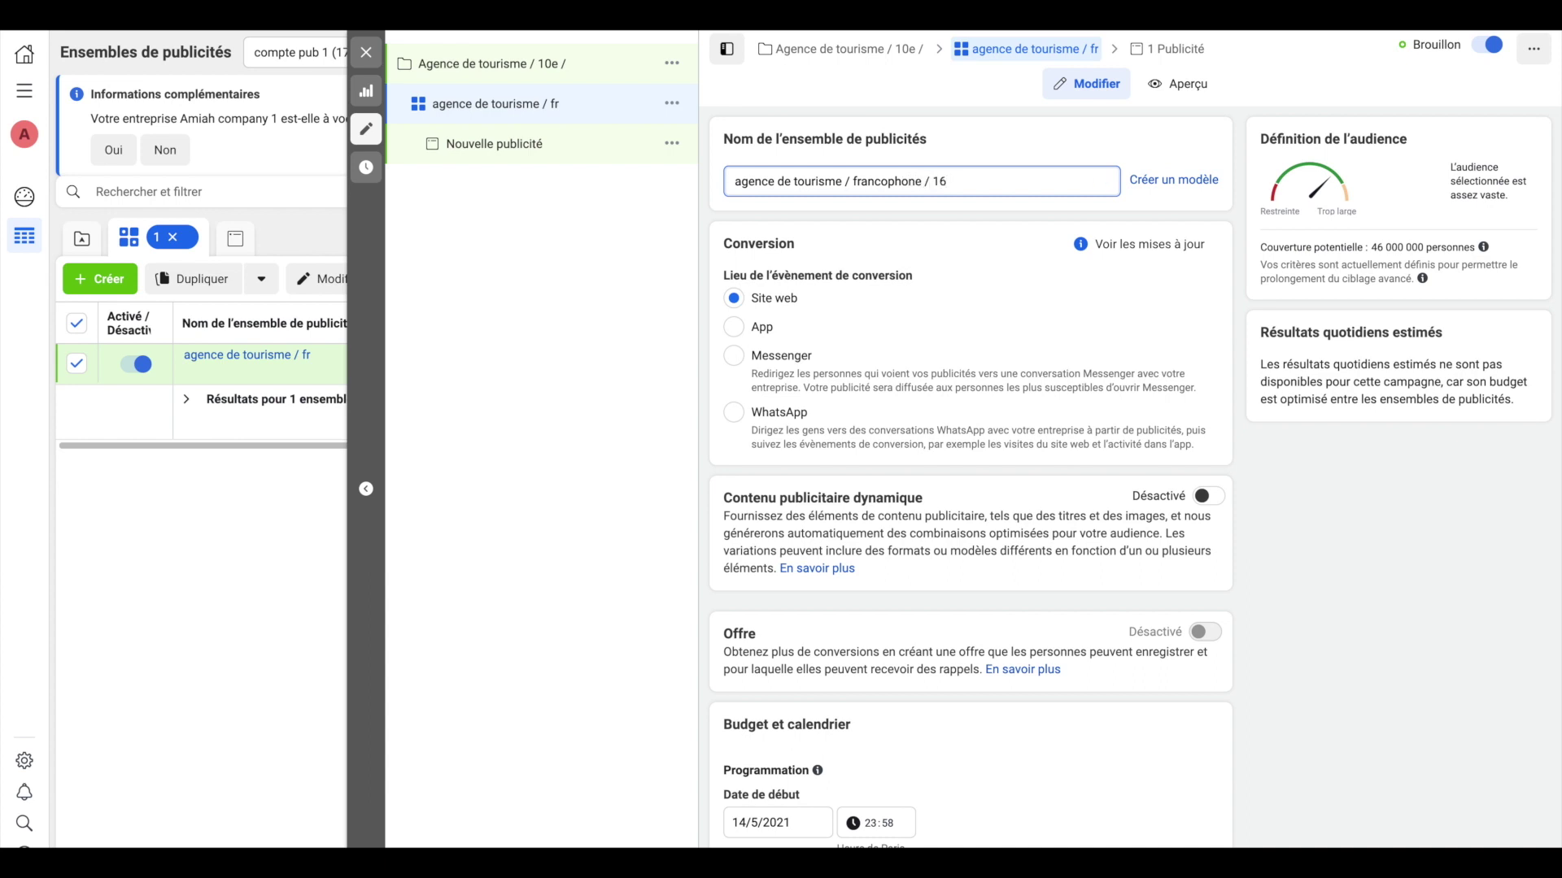
text(- )
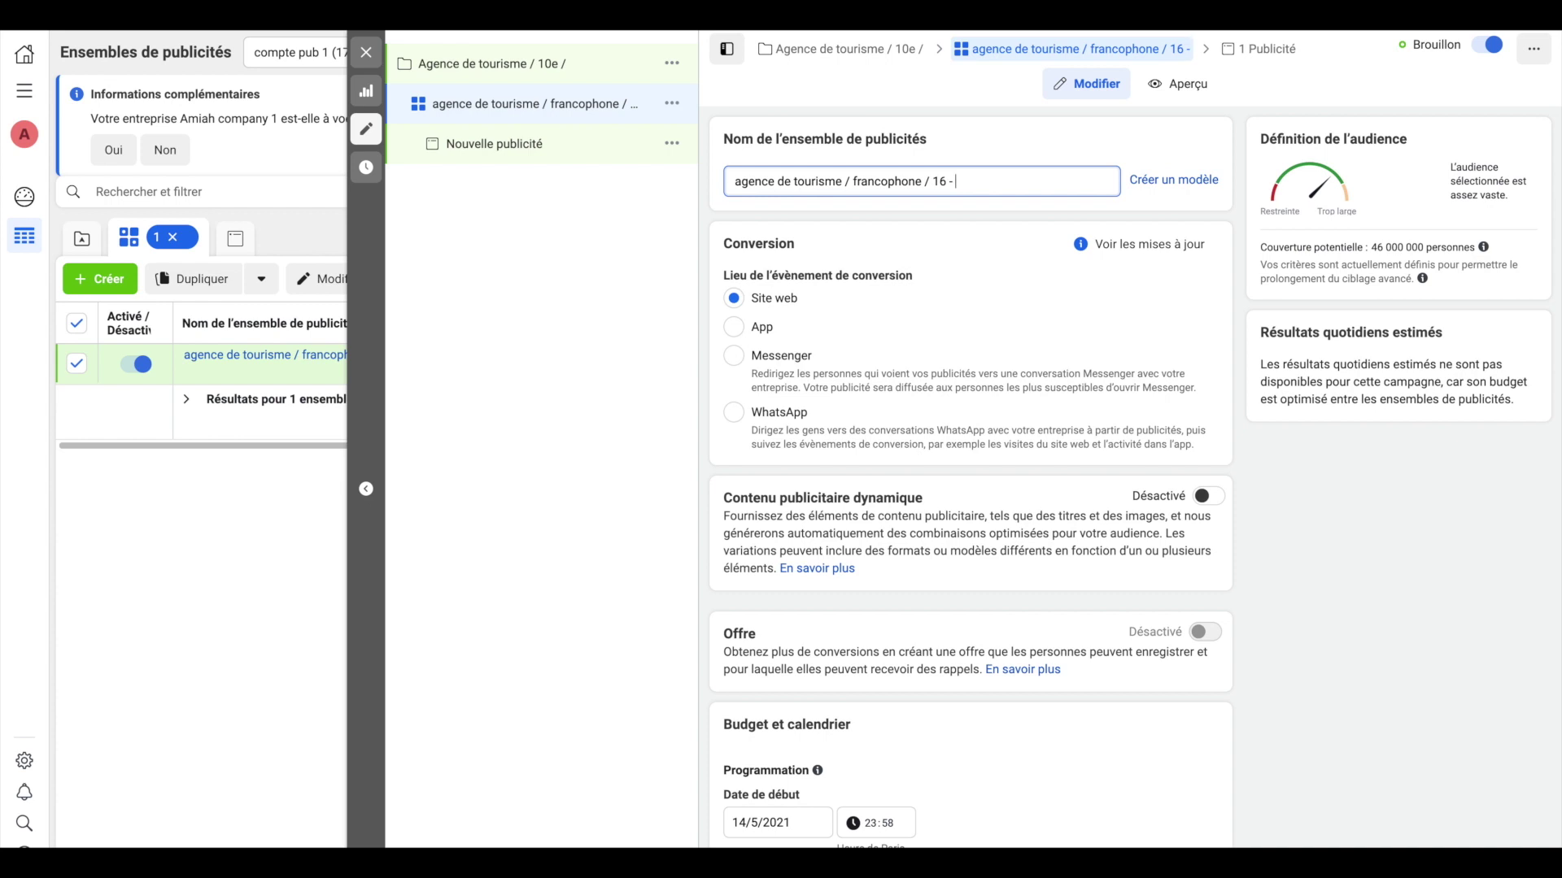
text(+65)
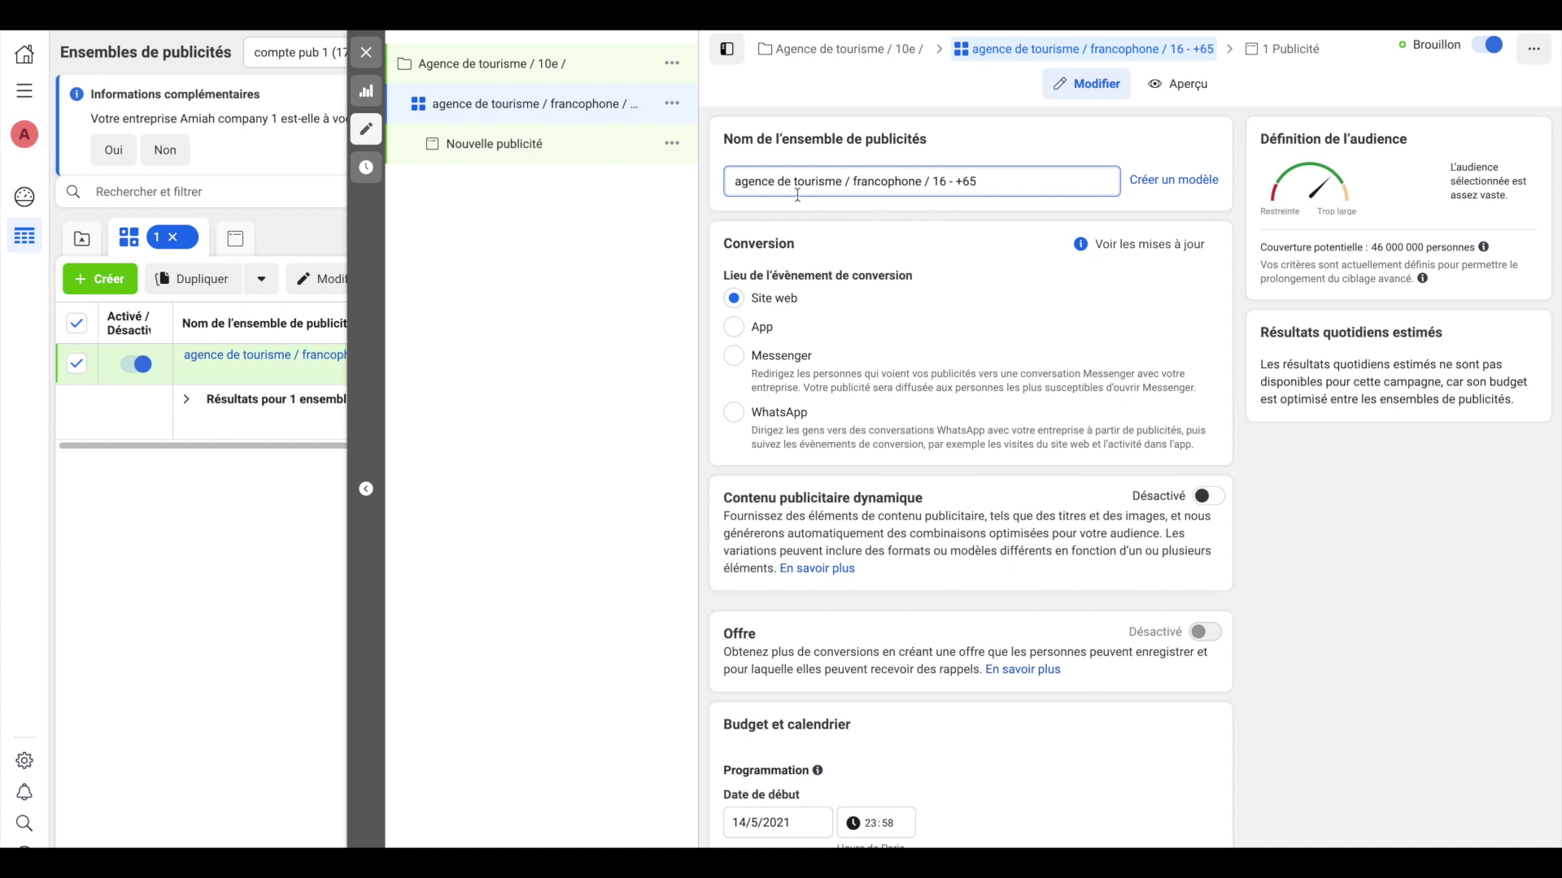
Review the ad set's schedule, spending limits, audience, languages, placements and delivery optimisation settings
scroll(960, 444, down, 6)
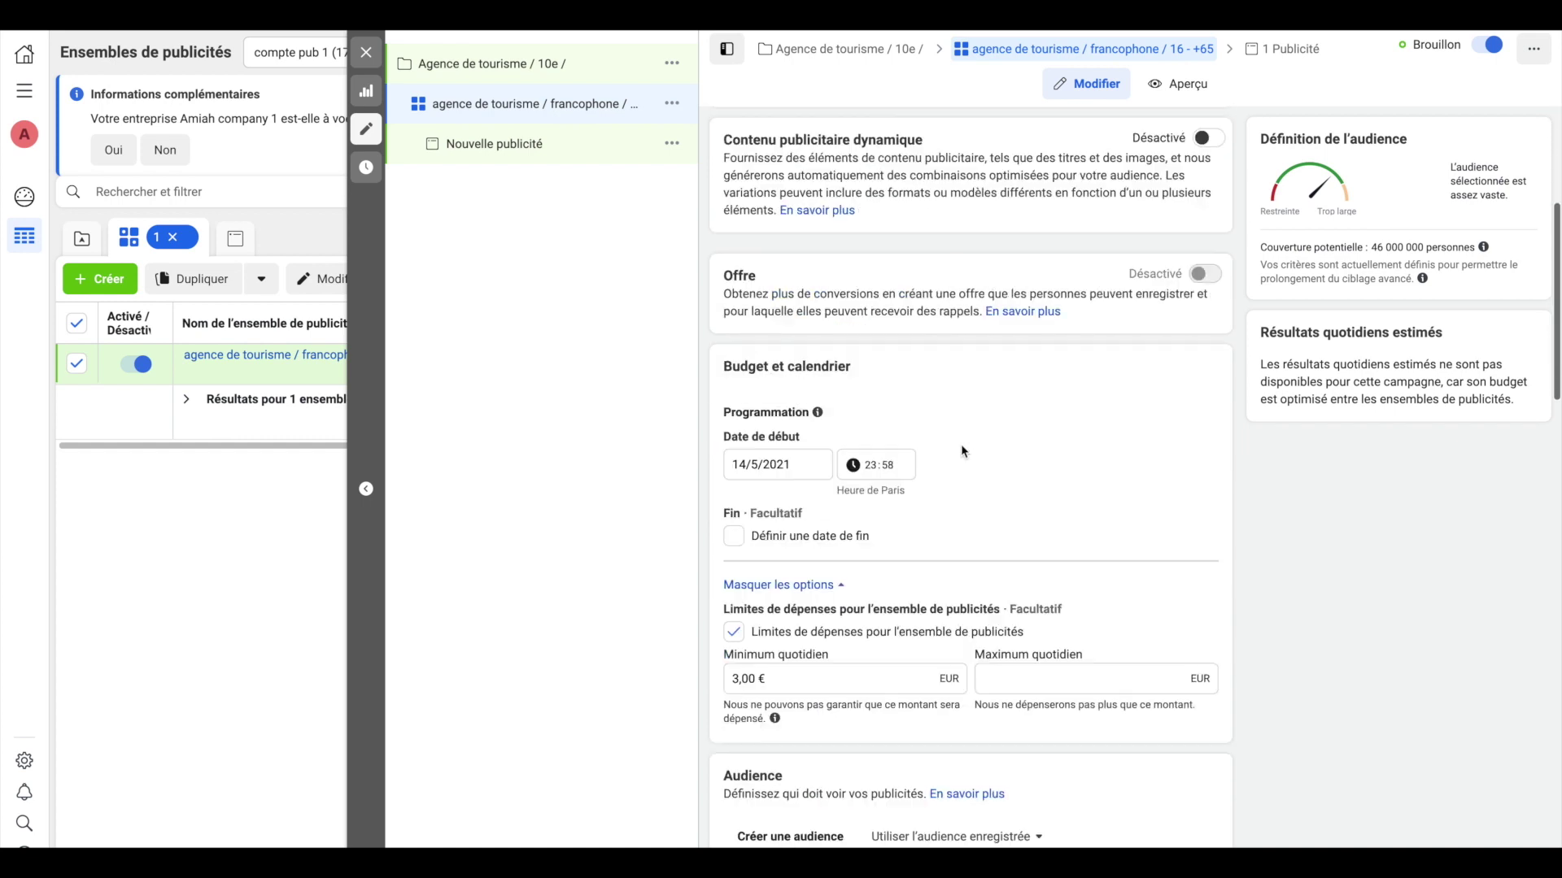
scroll(916, 257, down, 5)
scroll(915, 257, up, 6)
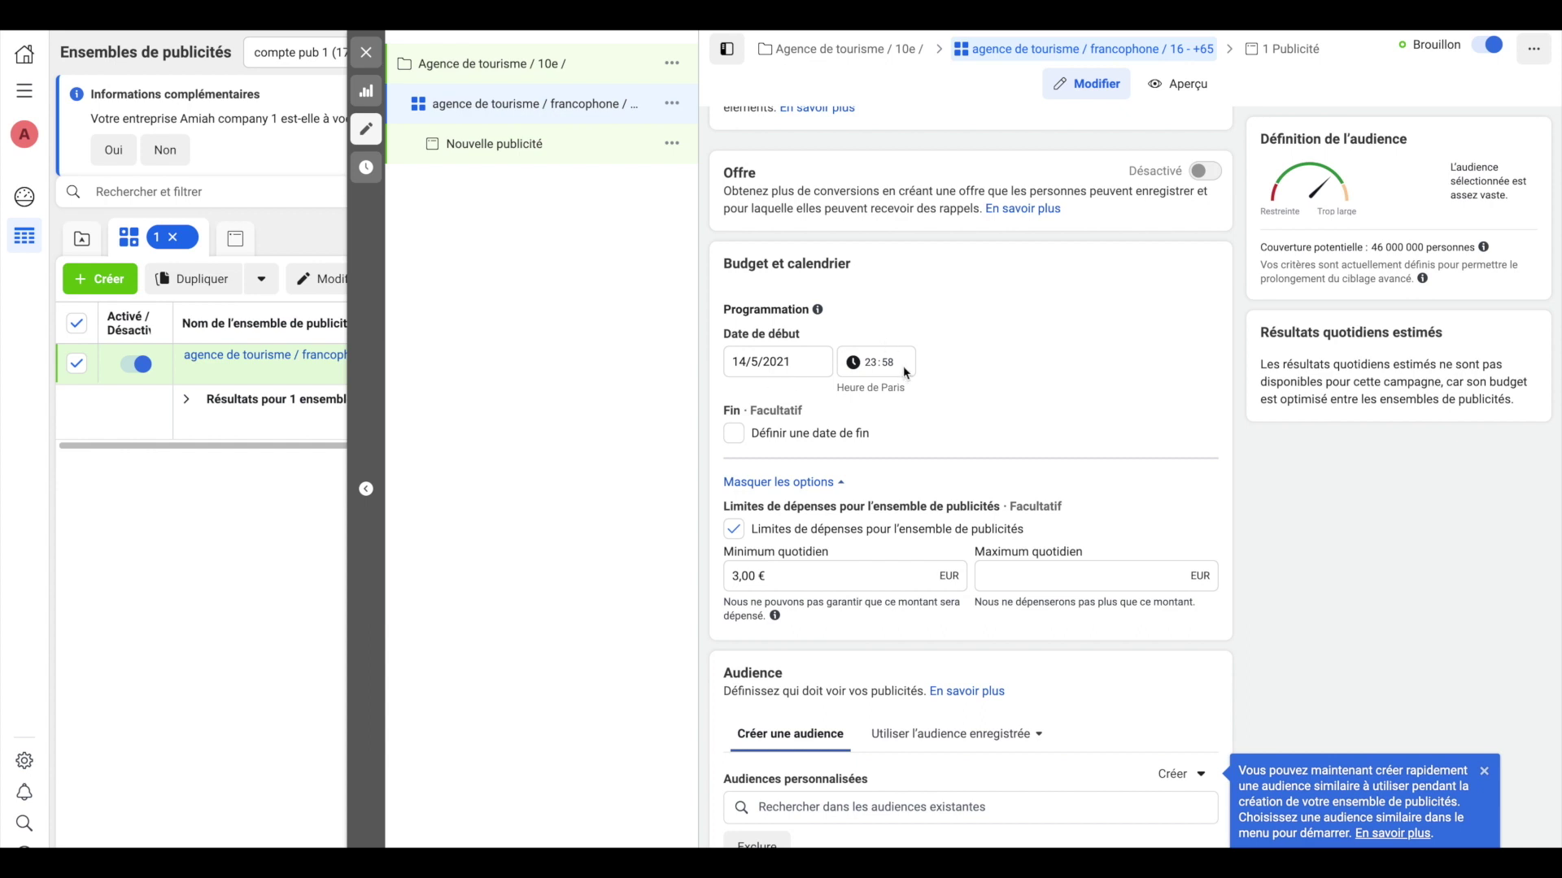
scroll(828, 470, down, 15)
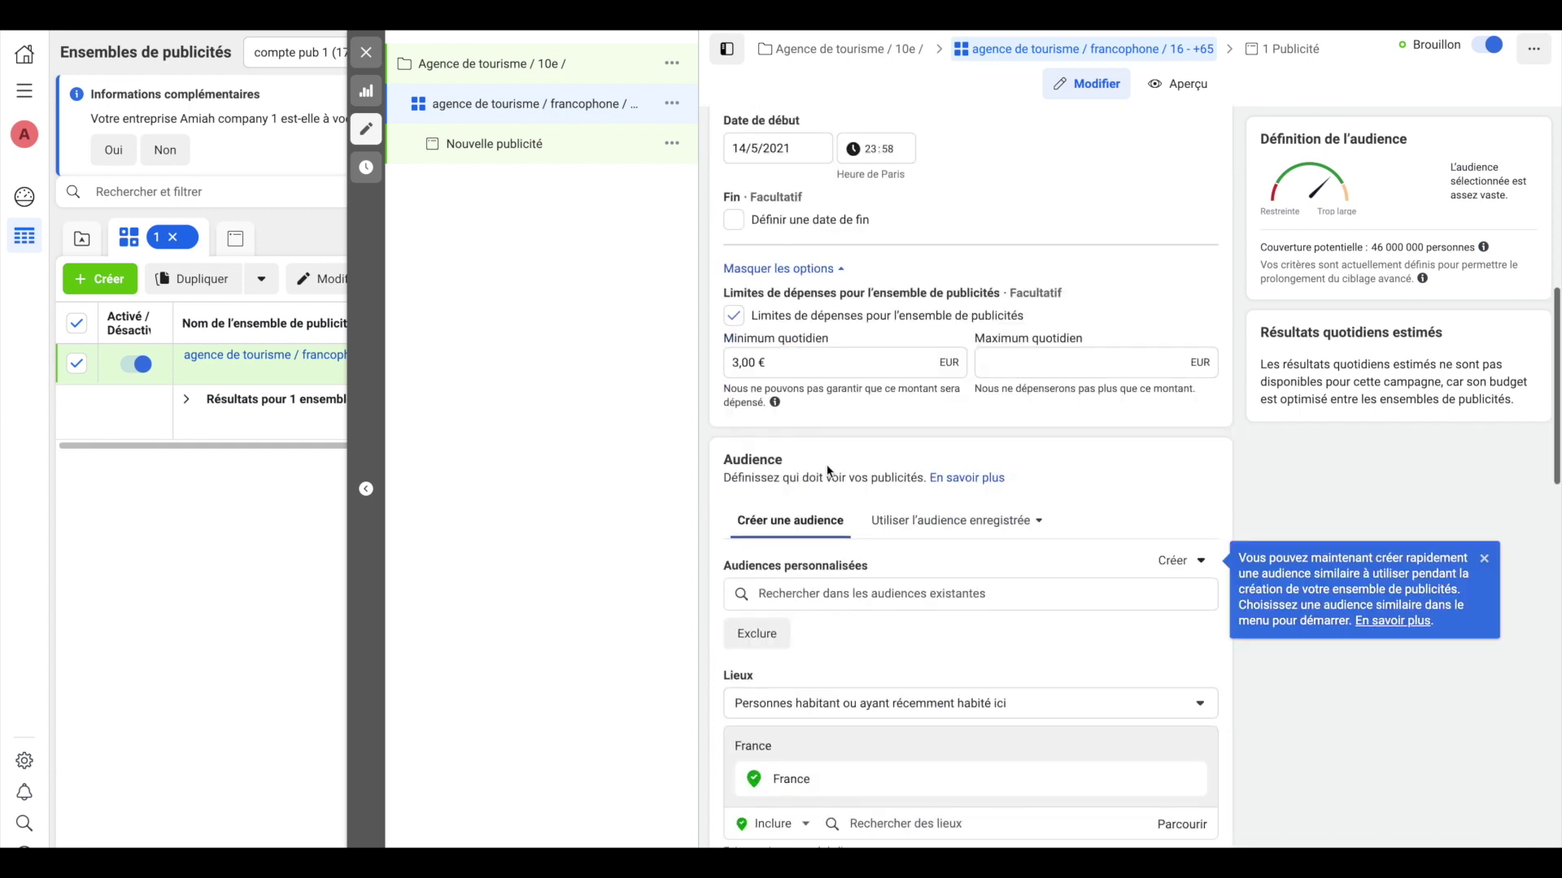
scroll(828, 470, up, 12)
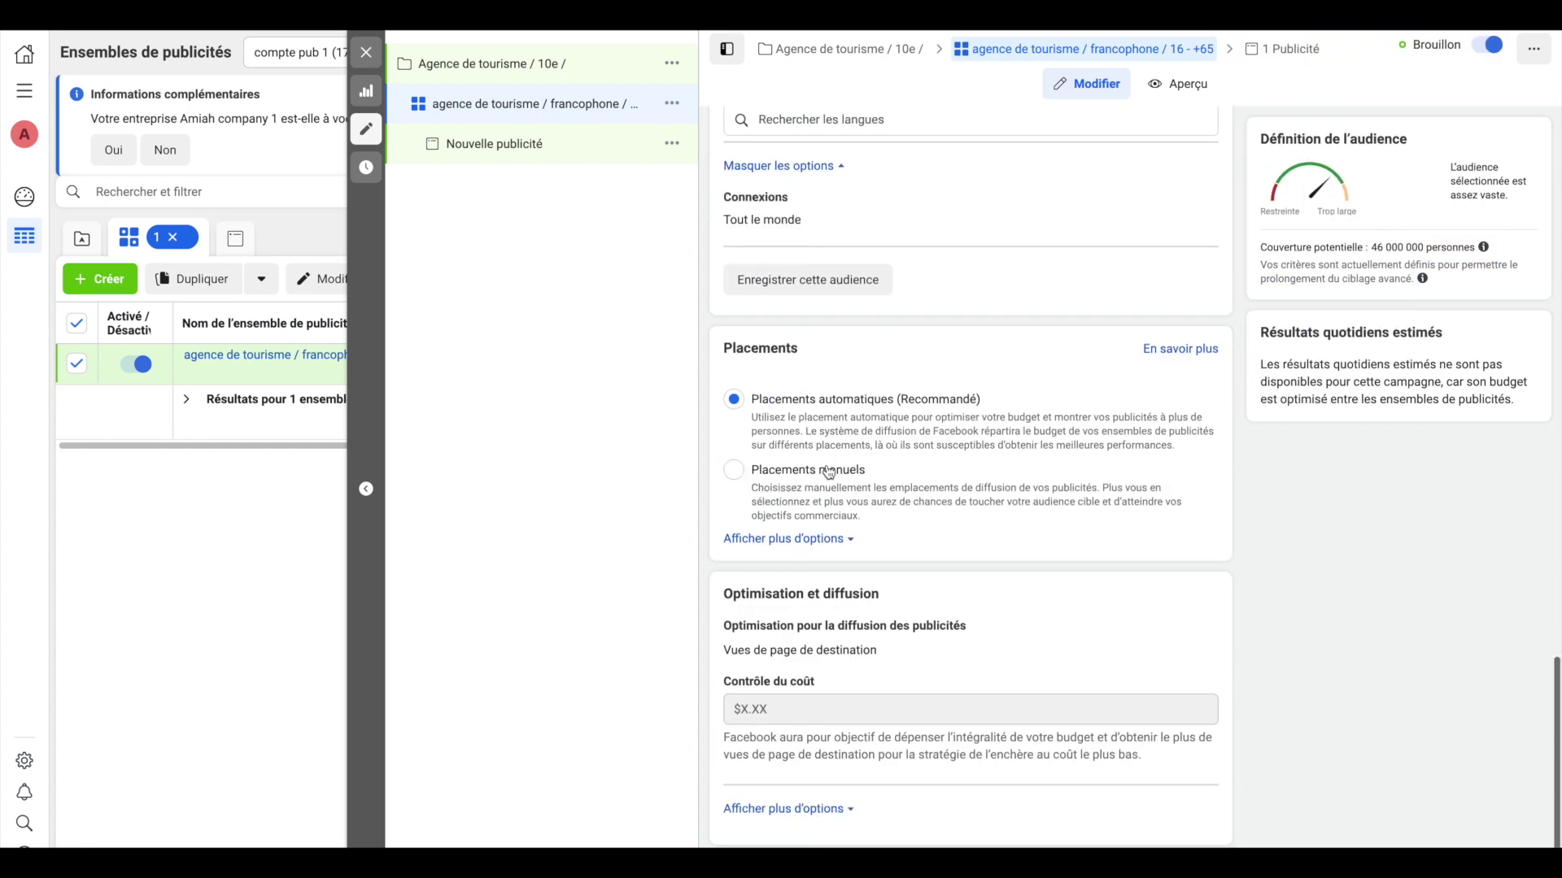
scroll(826, 465, up, 2)
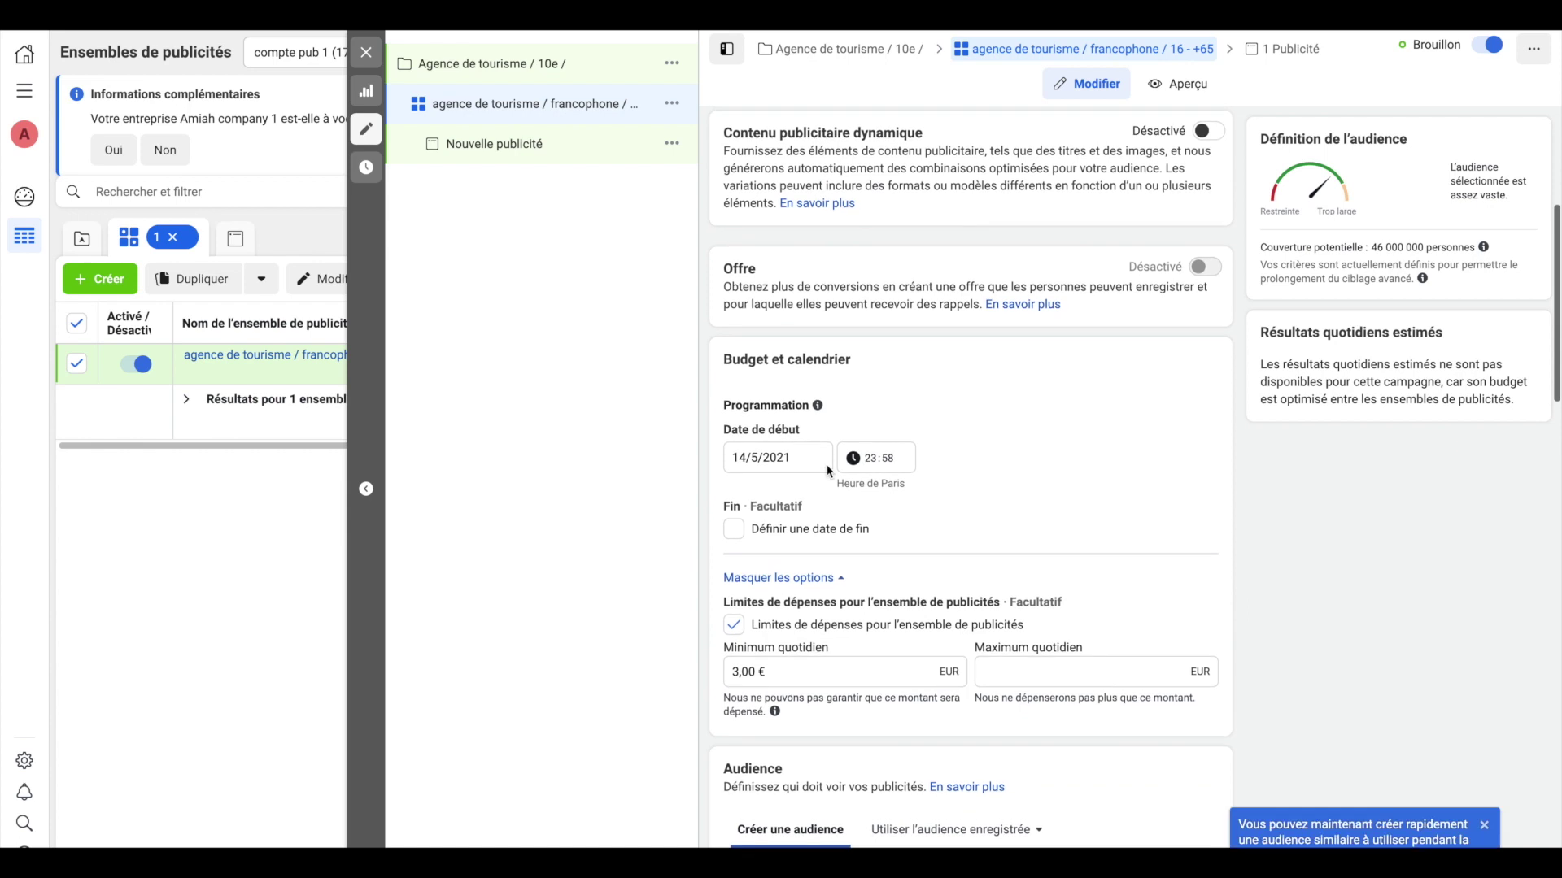
scroll(828, 472, down, 10)
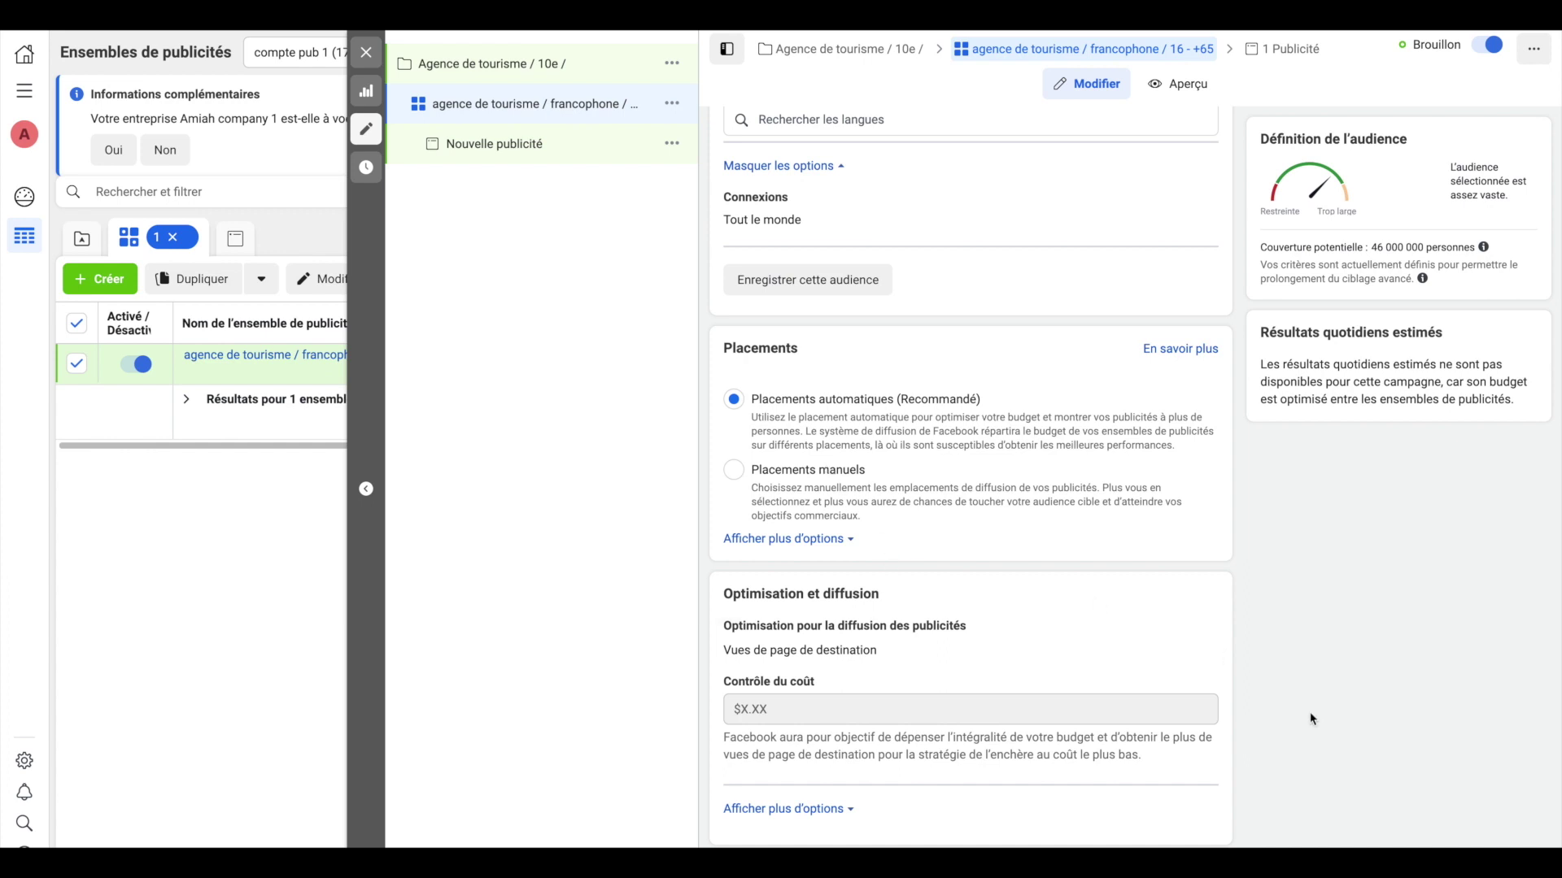
scroll(898, 304, up, 2)
scroll(898, 304, up, 5)
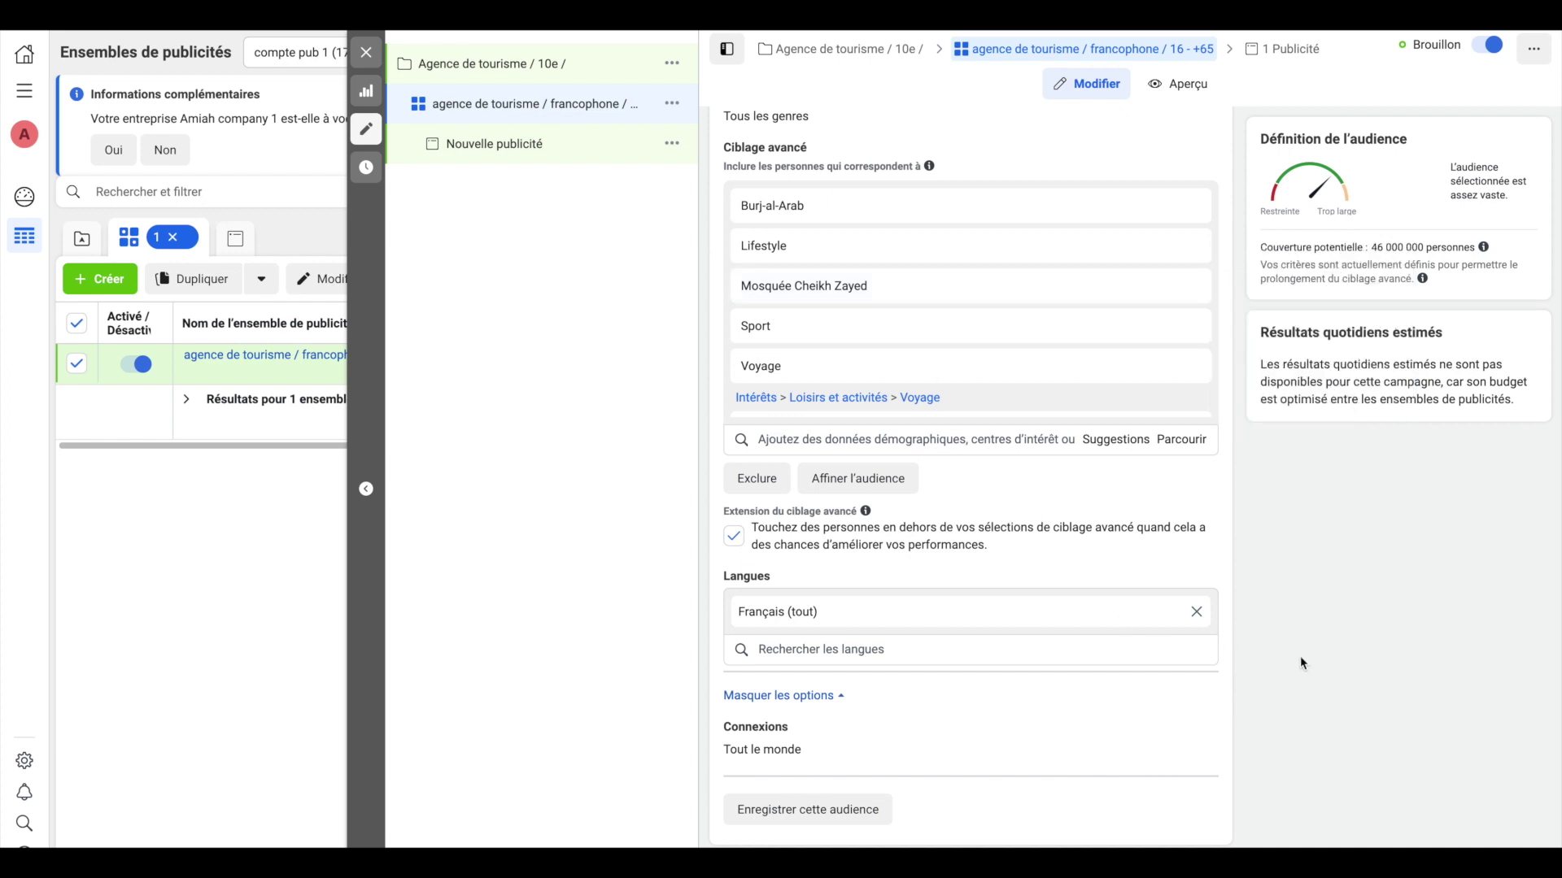
scroll(1300, 656, down, 6)
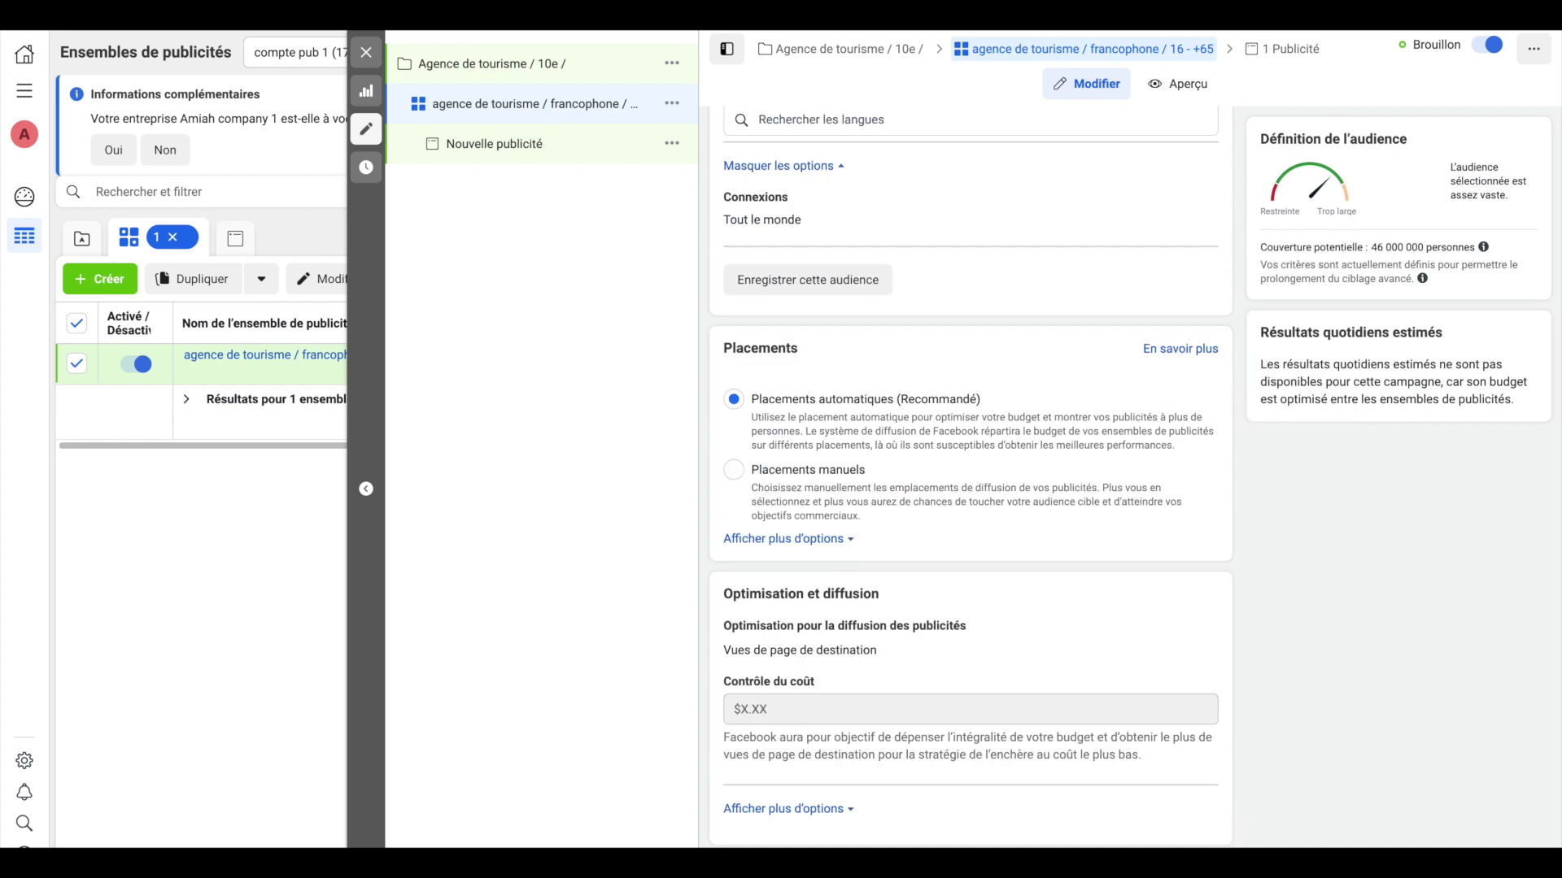
Continue to the new ad, keep its Facebook page, and select the matching Instagram account for the ad's identity
click(1513, 869)
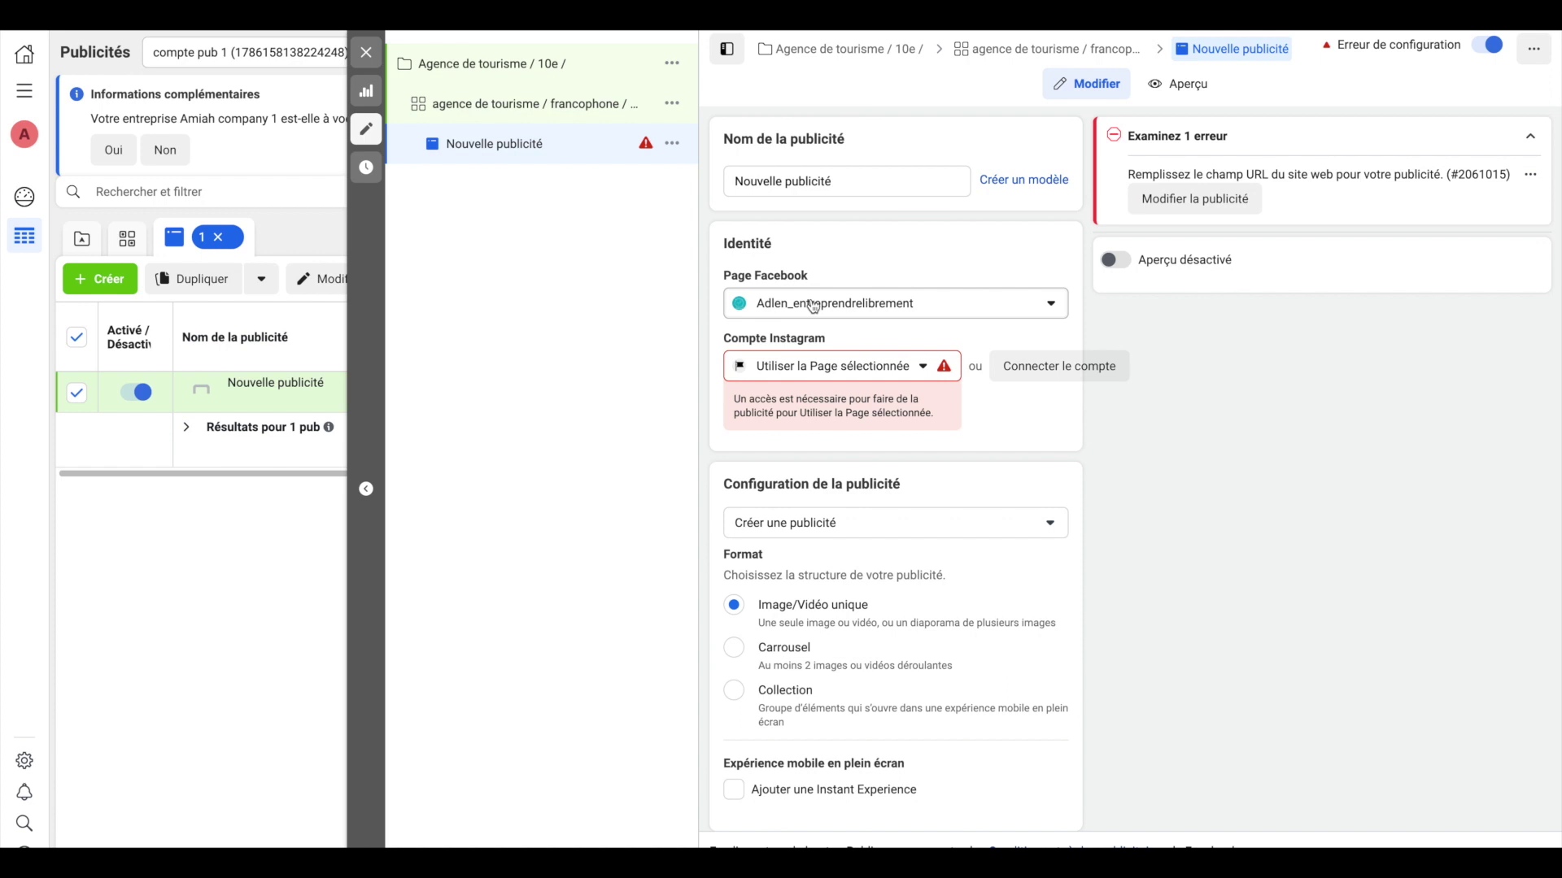
click(811, 306)
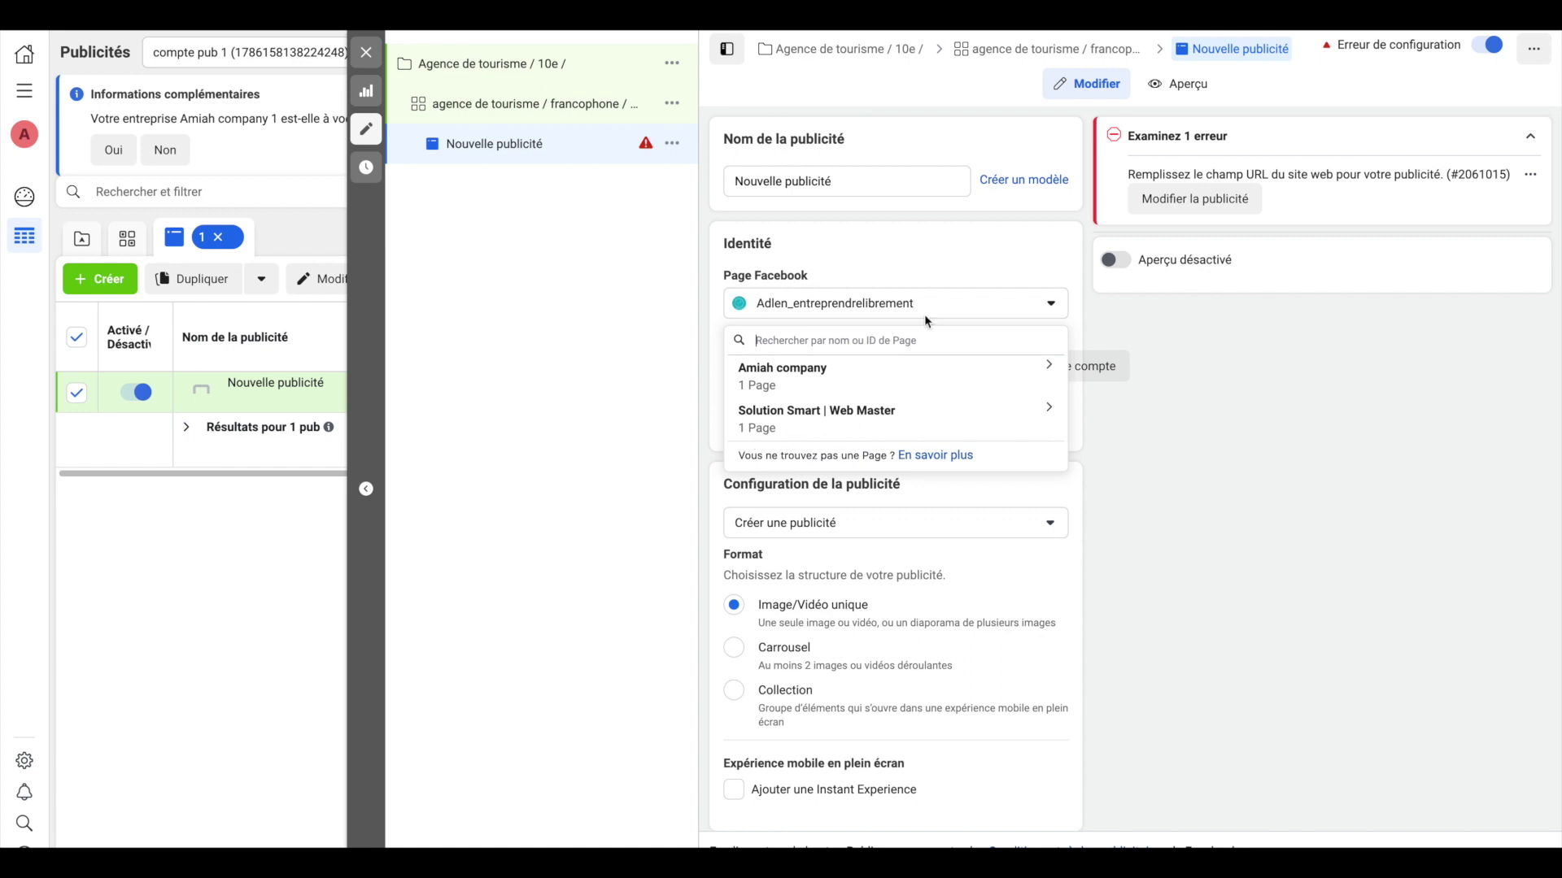
click(952, 271)
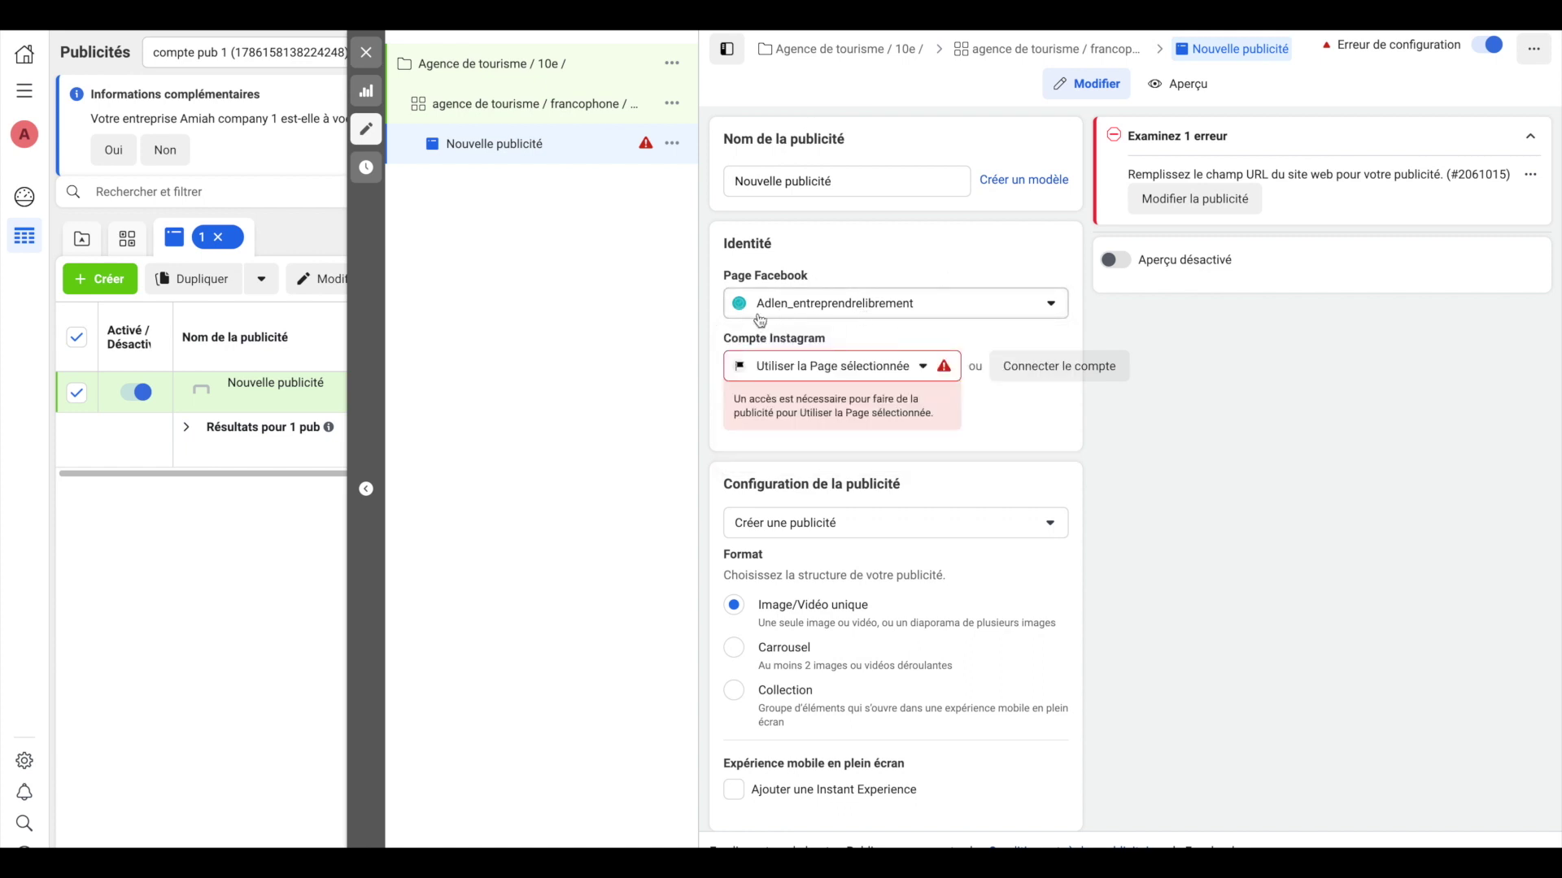
click(887, 375)
click(812, 439)
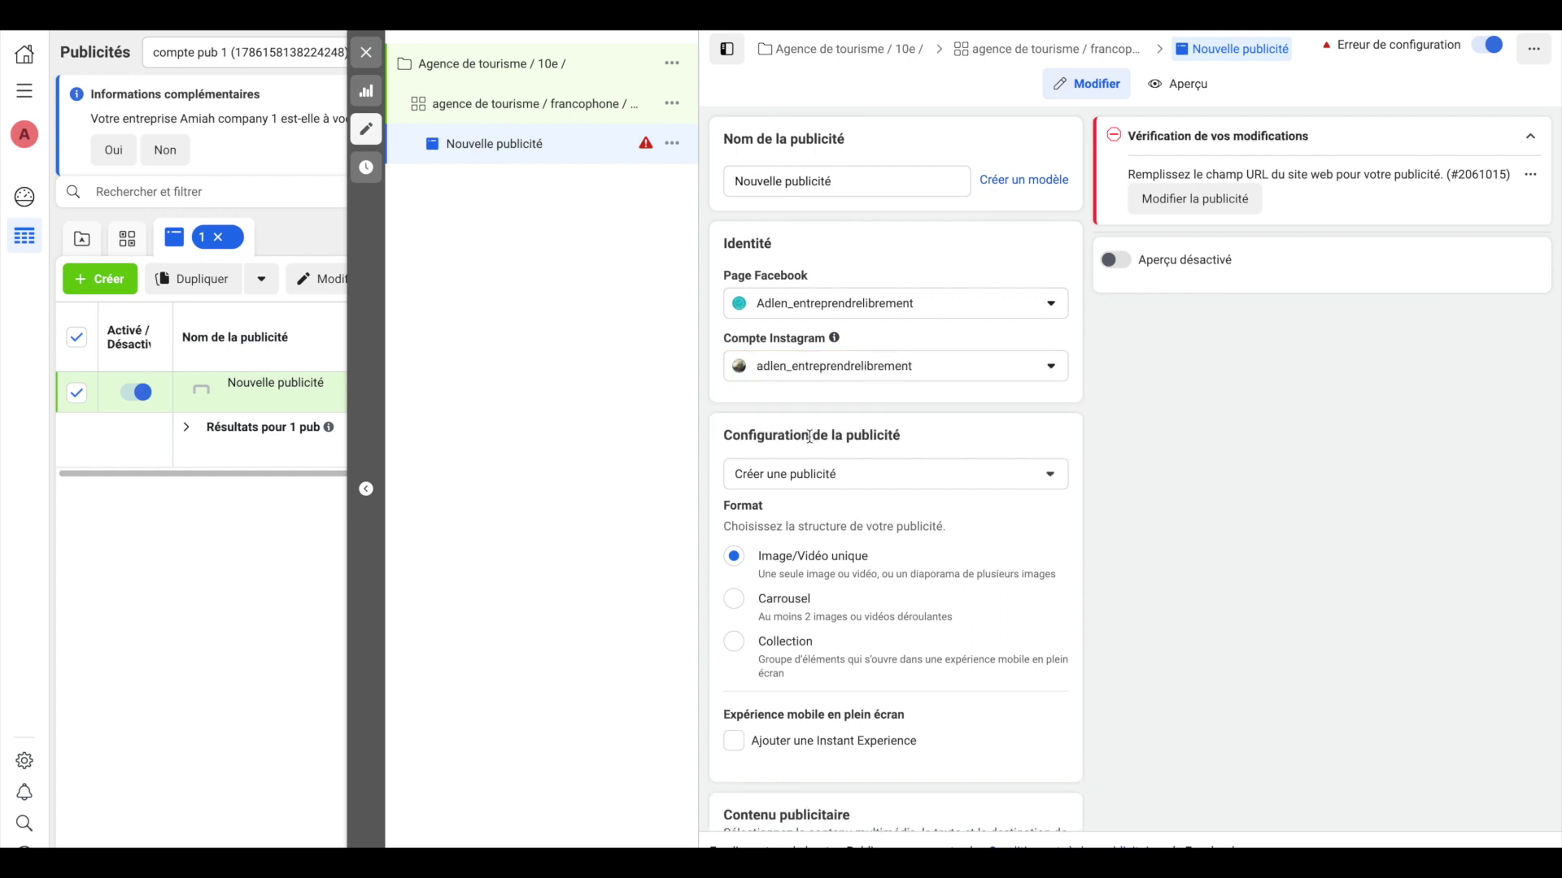
Try the Carrousel format for the ad and set it back to Image/Vidéo unique
scroll(810, 485, down, 2)
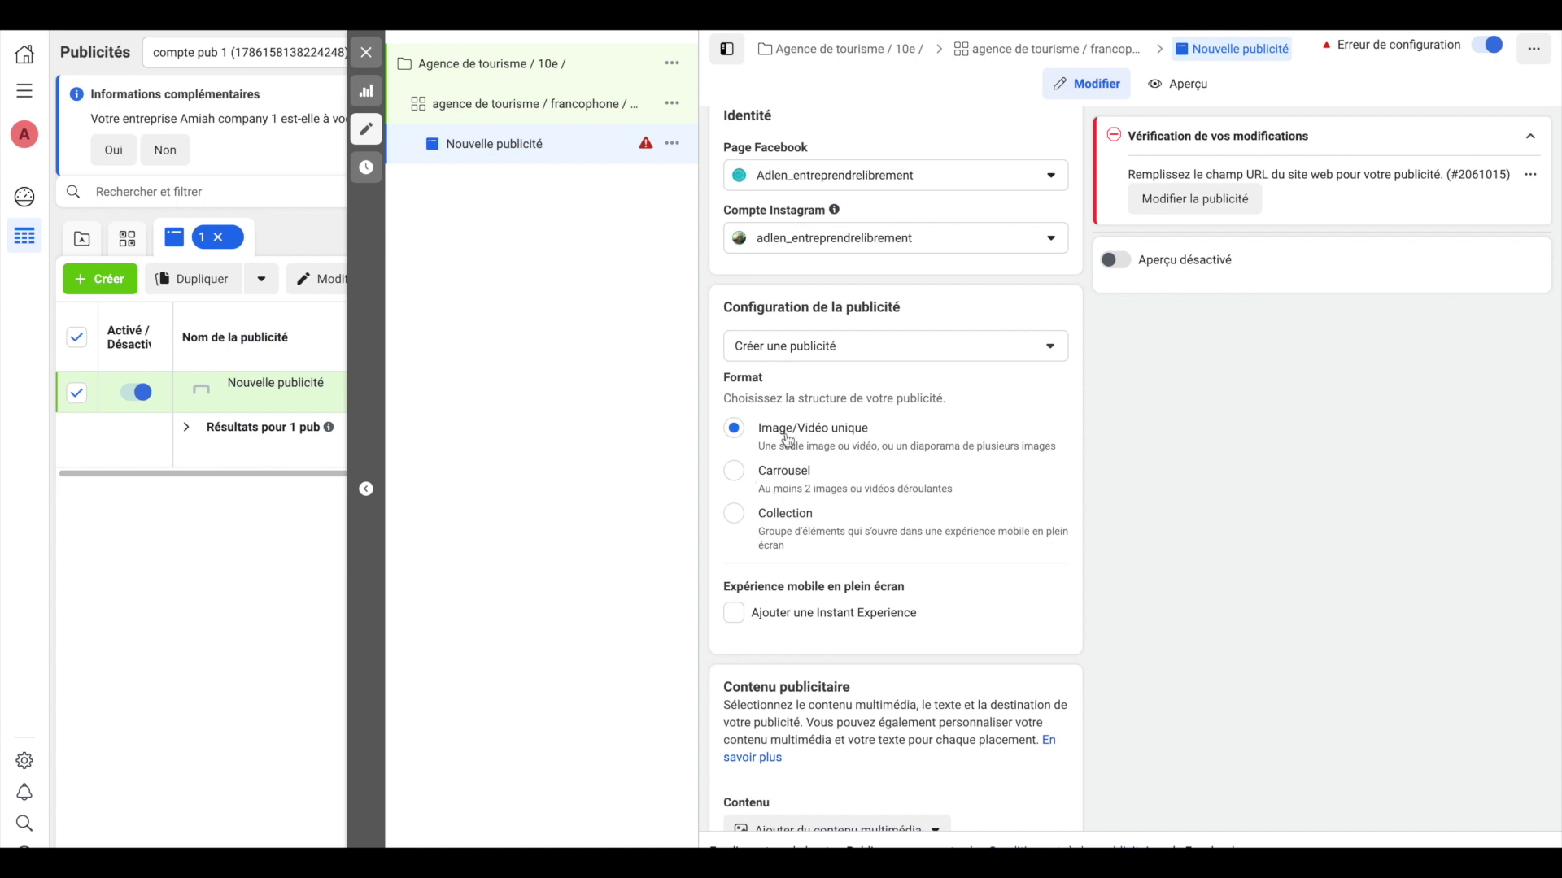
click(733, 471)
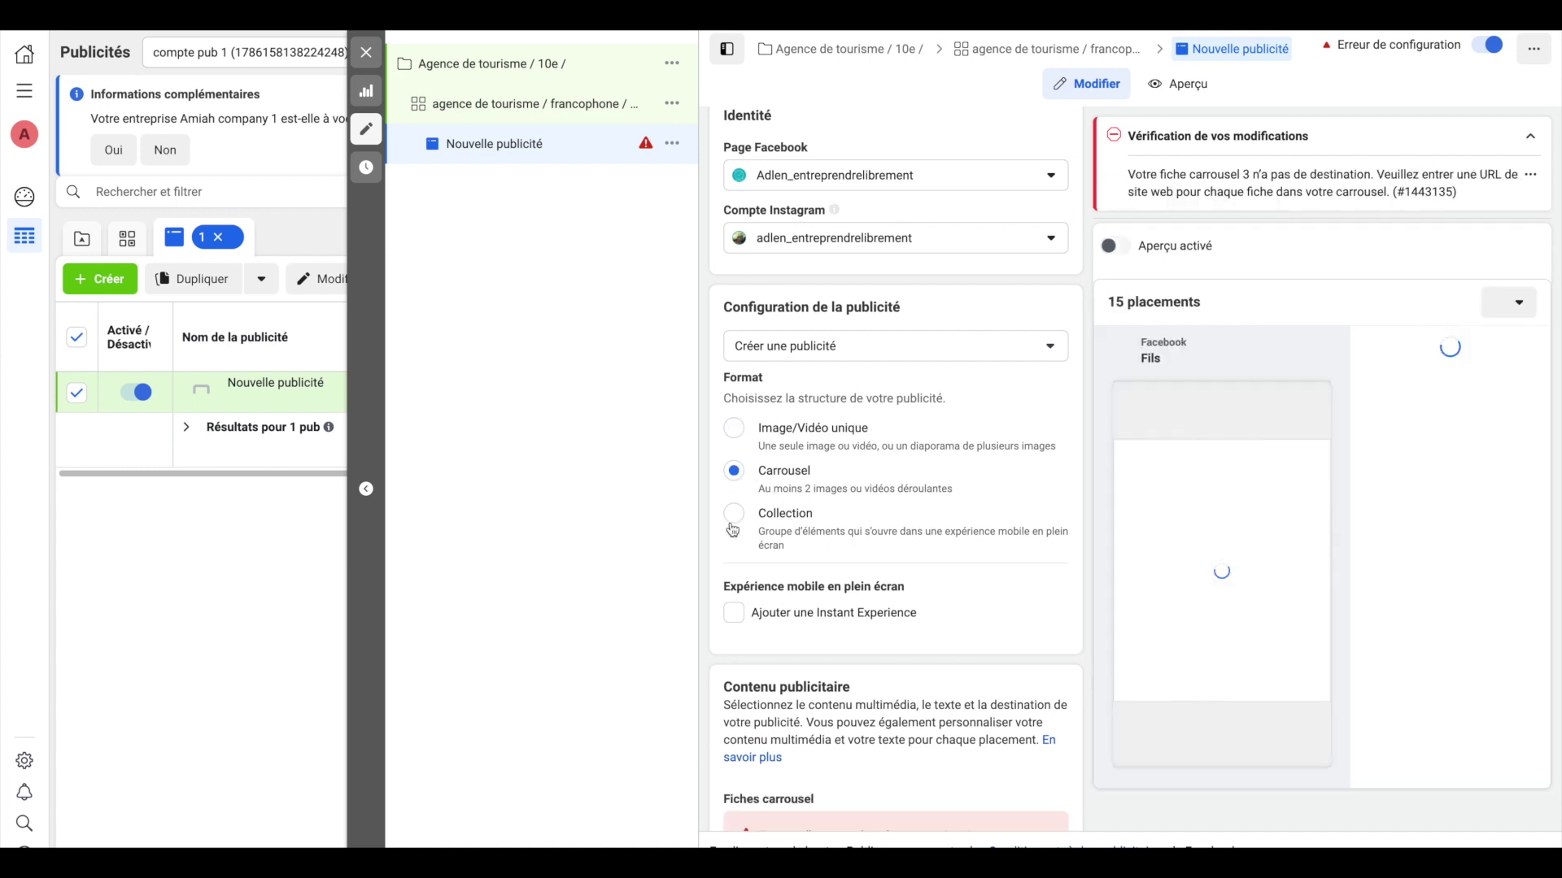
click(735, 436)
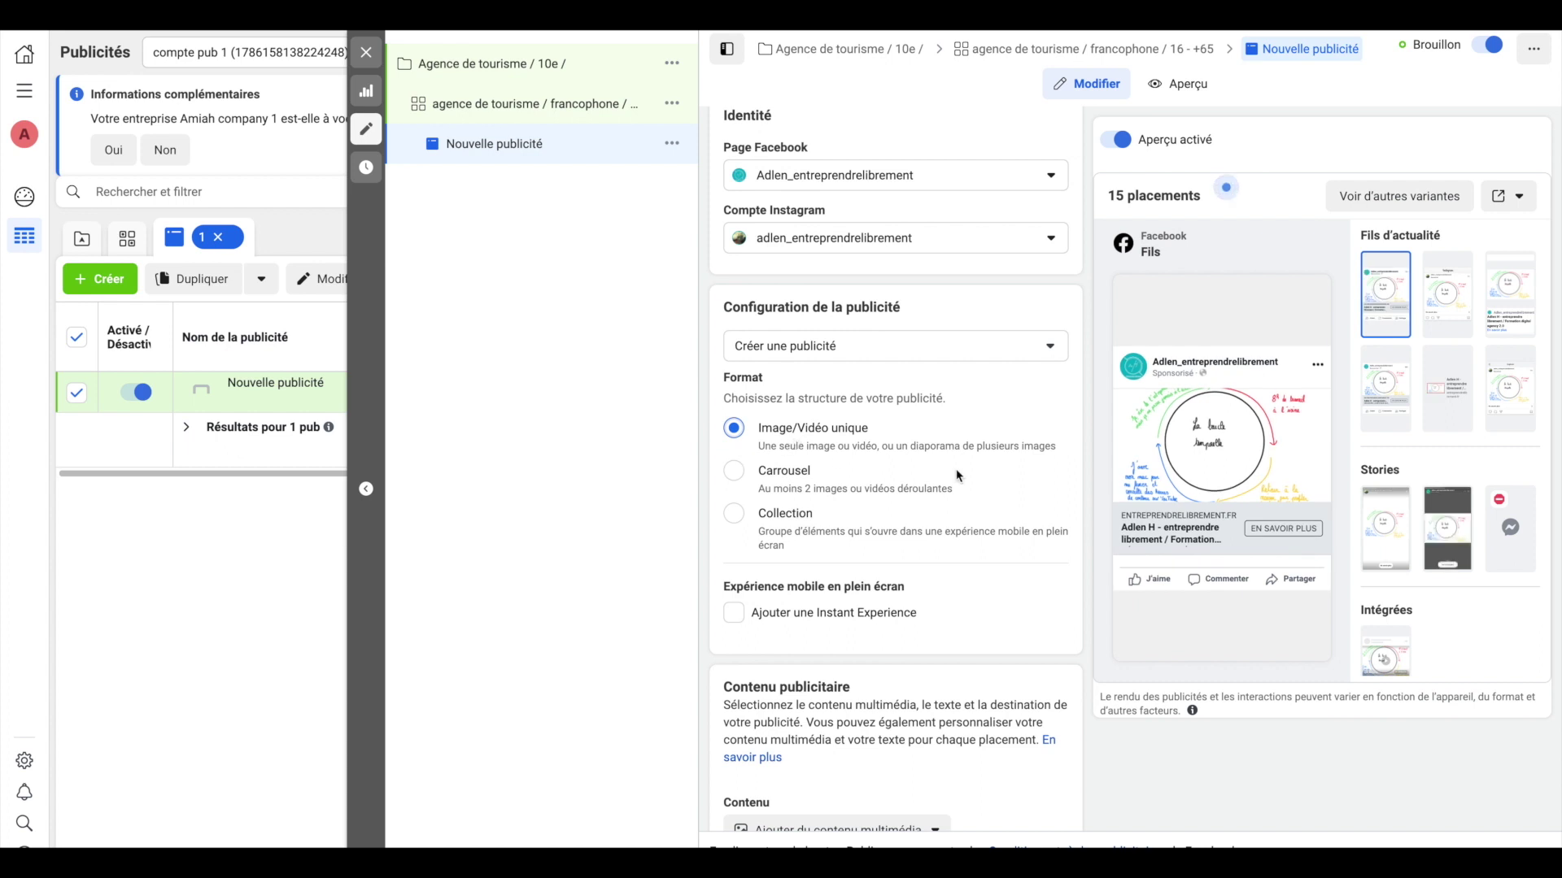
mouse_move(1190, 481)
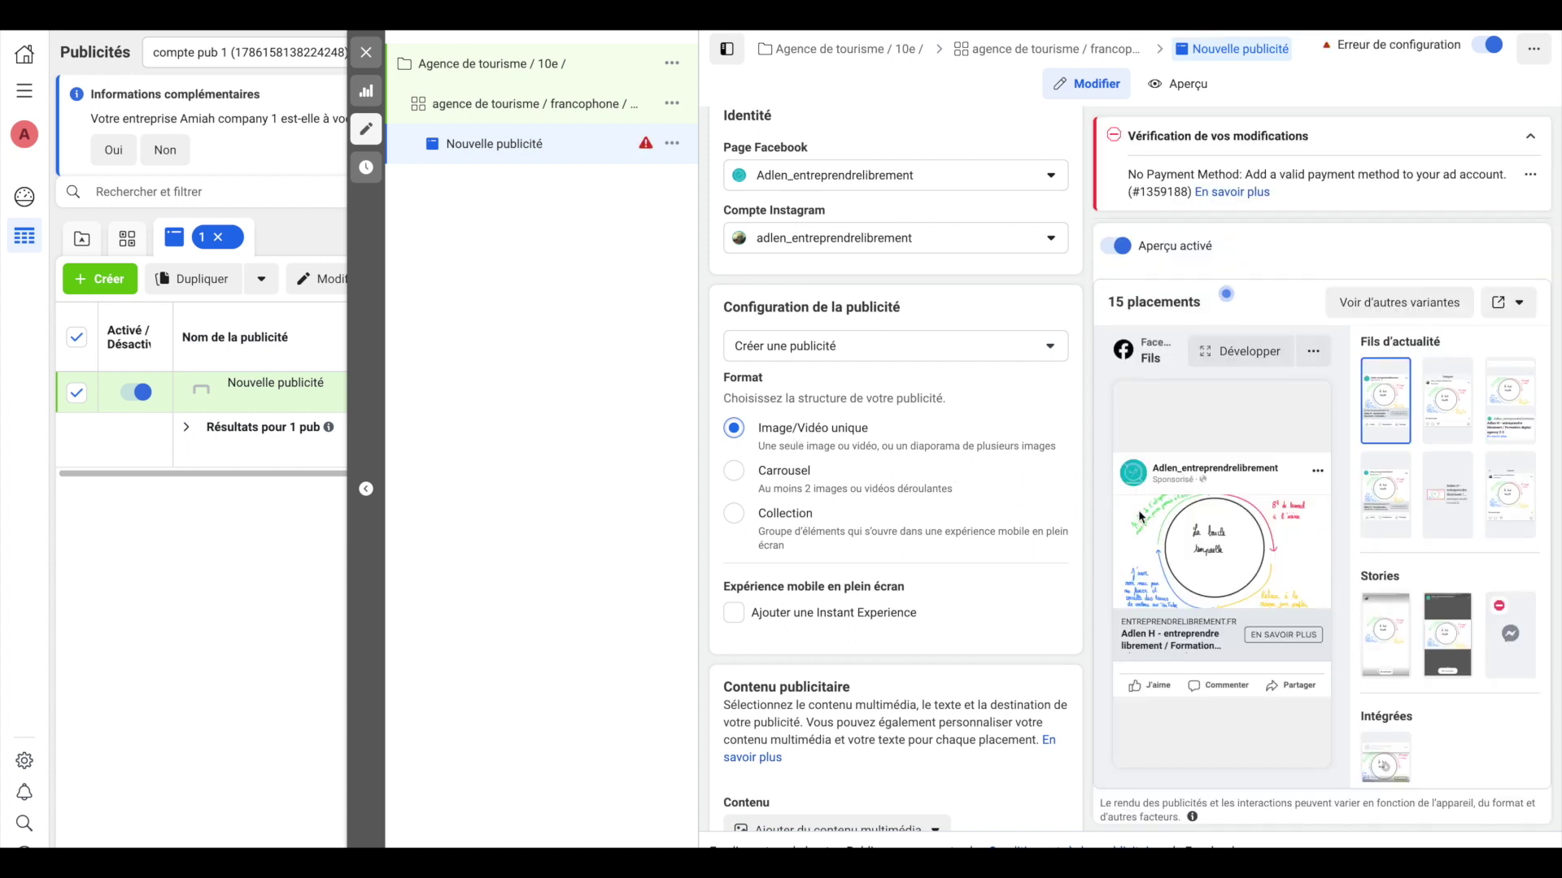
mouse_move(1196, 544)
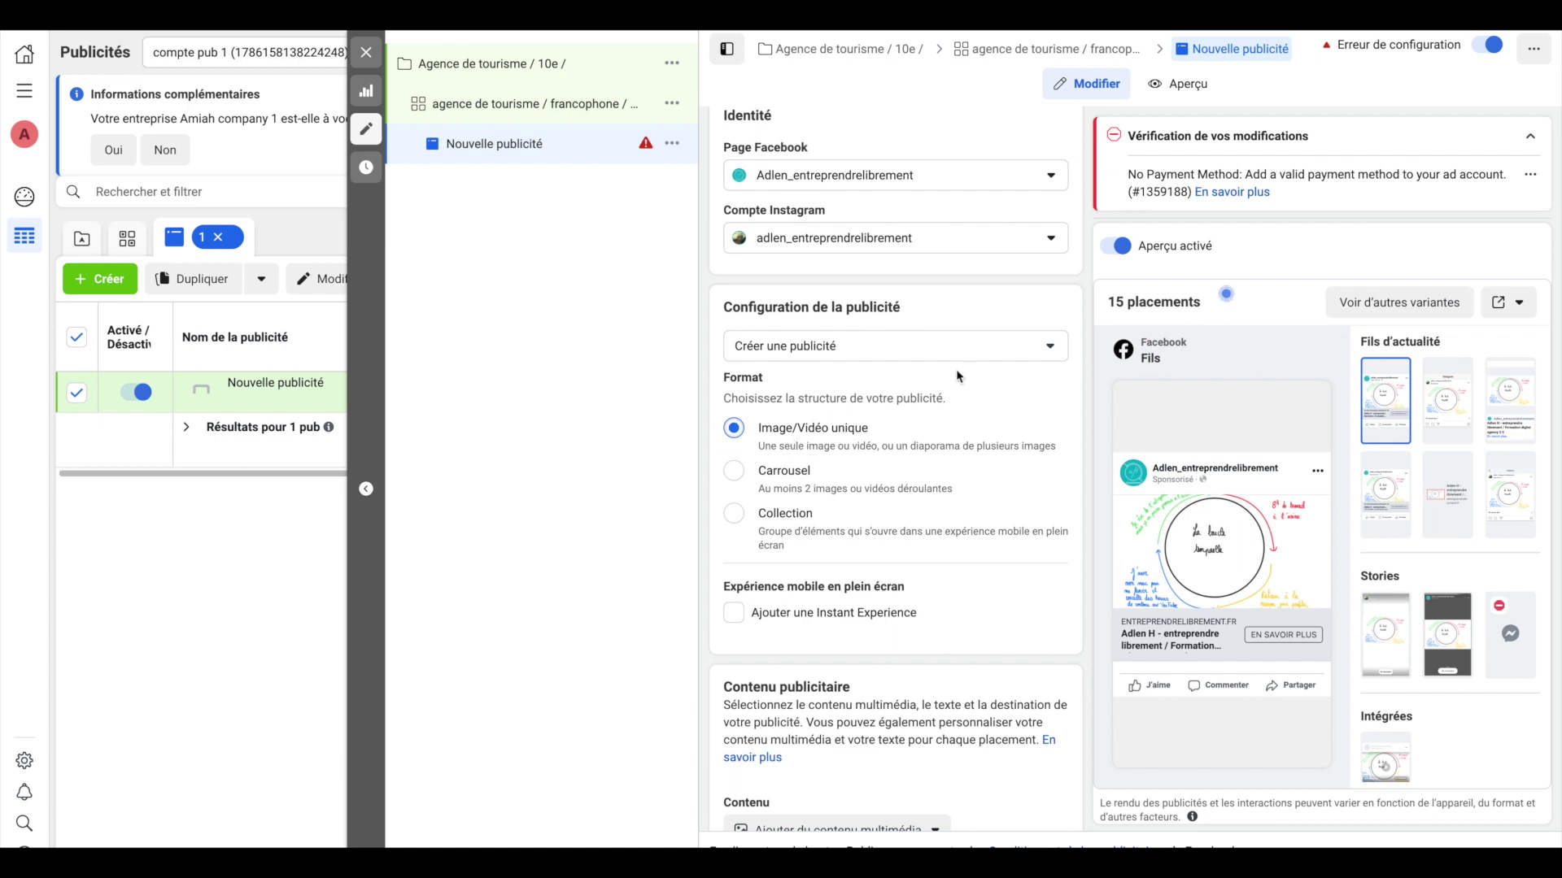
Review the ad's configuration, format options, content fields and placement previews
click(991, 353)
click(976, 348)
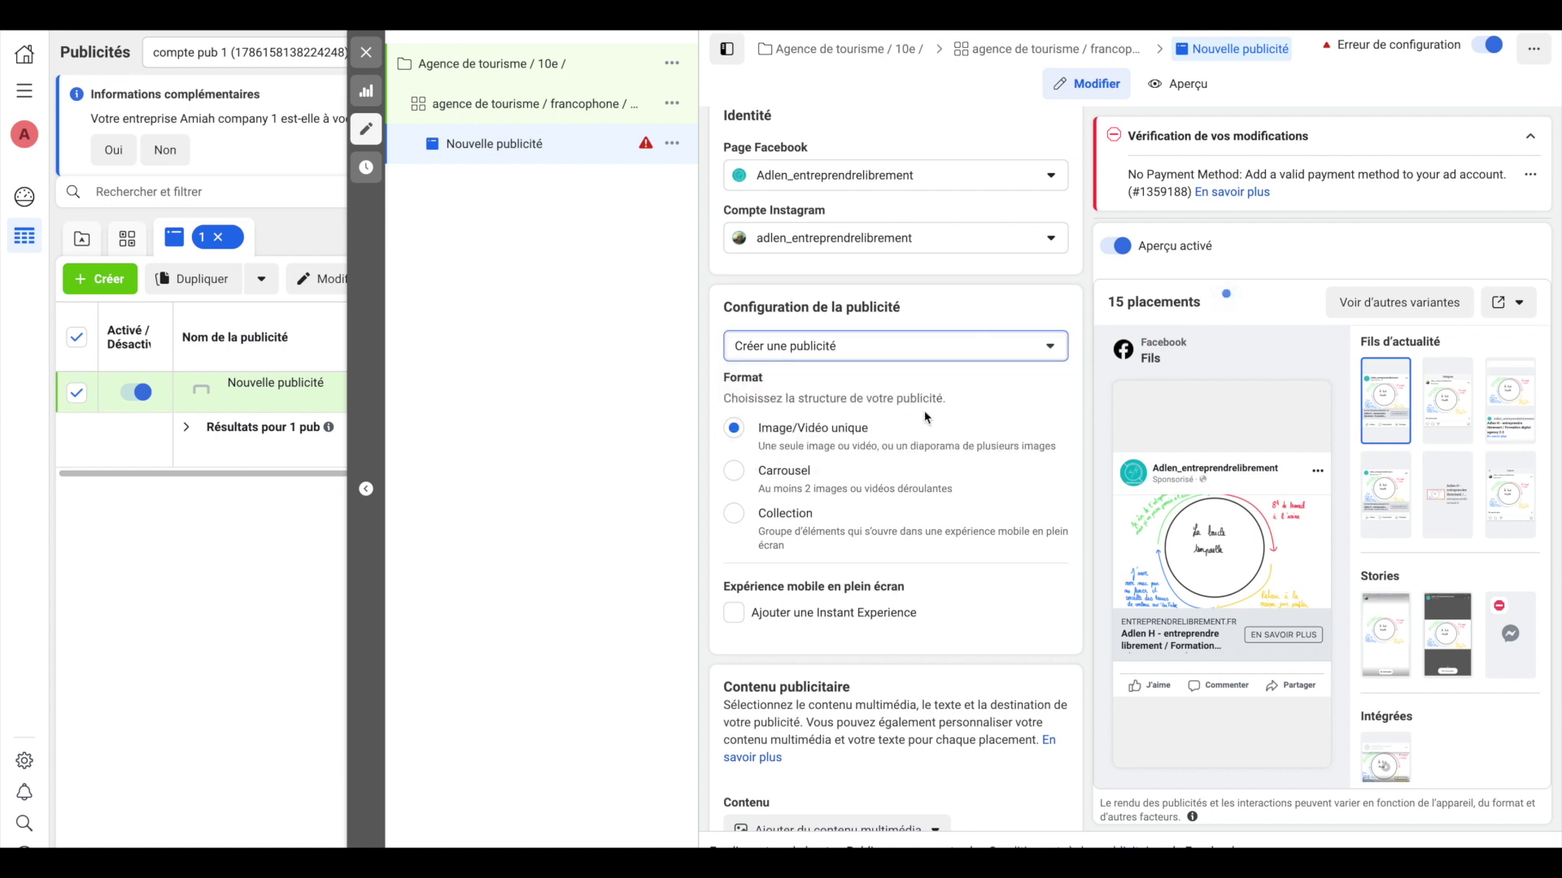
scroll(878, 480, down, 3)
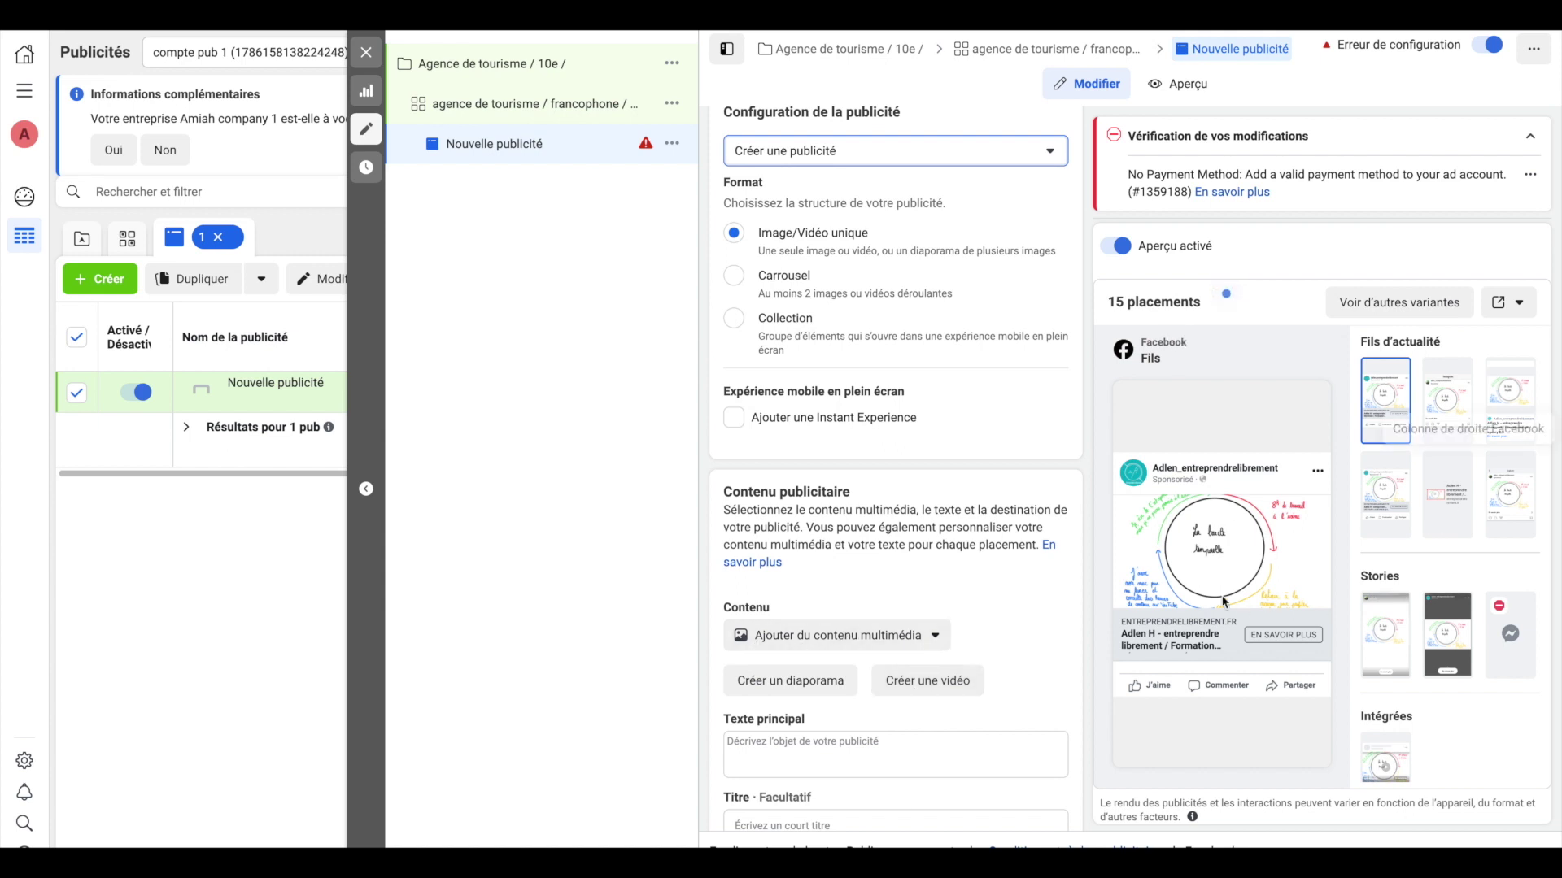
scroll(1269, 542, down, 1)
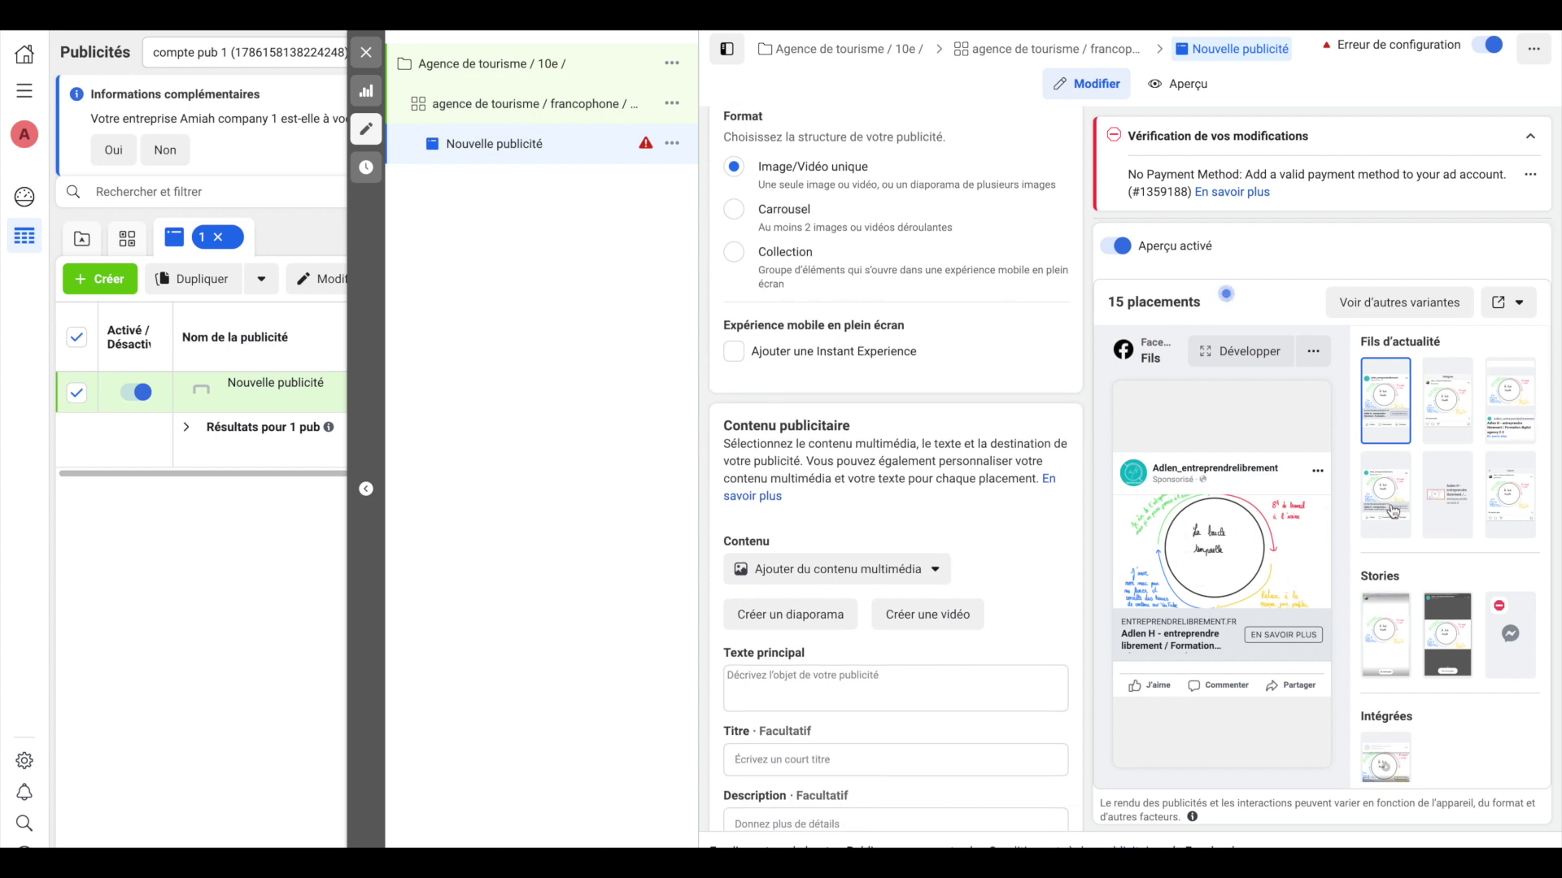
scroll(1392, 511, down, 1)
scroll(863, 530, up, 3)
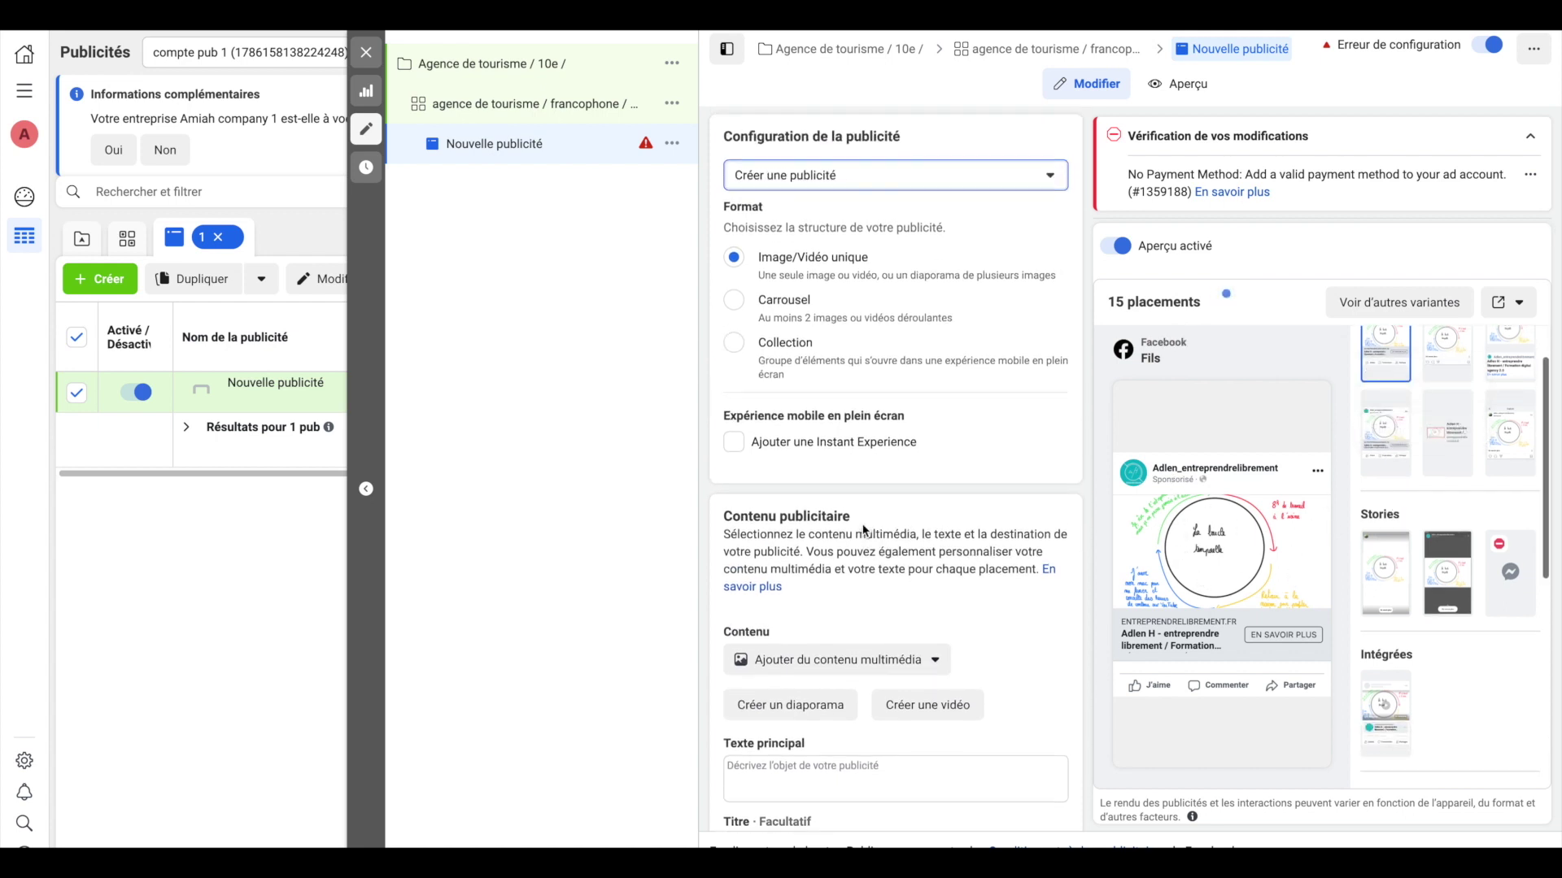
scroll(863, 530, up, 3)
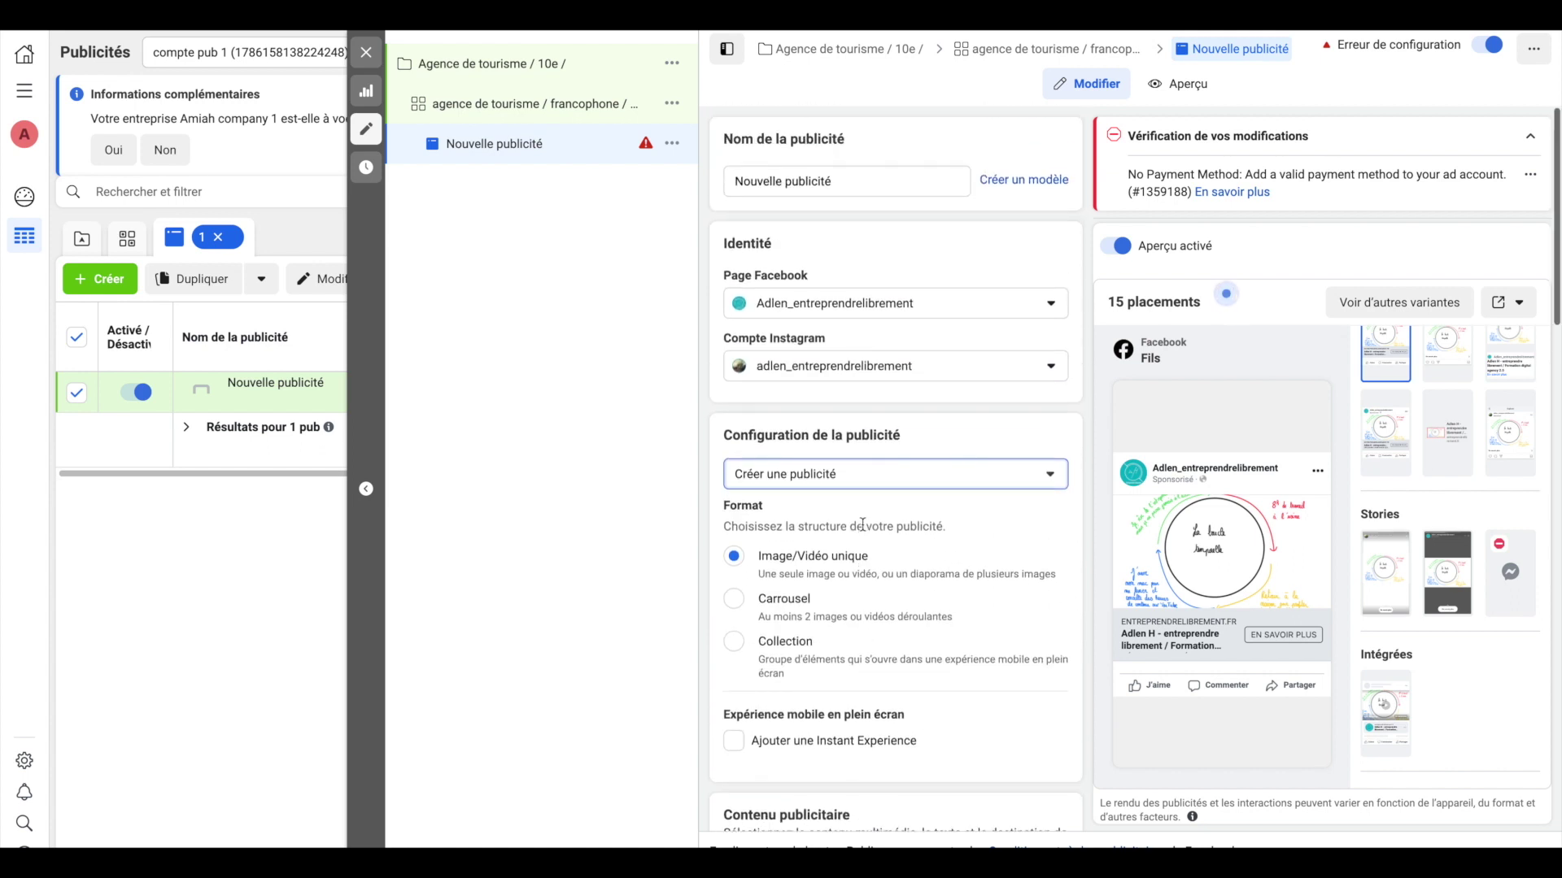
scroll(863, 524, down, 8)
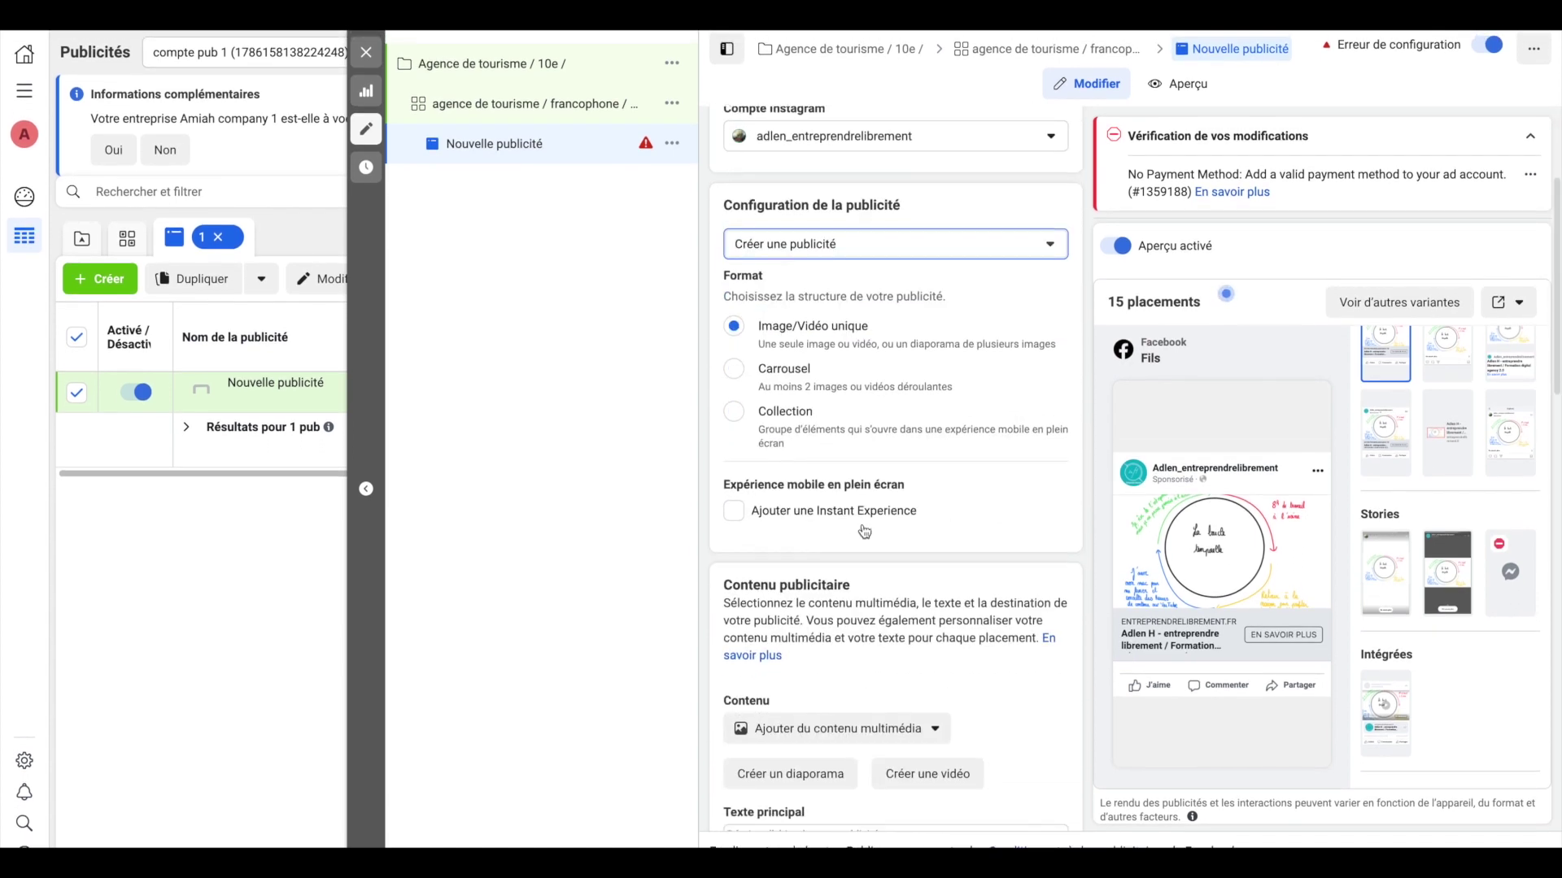
scroll(863, 530, down, 1)
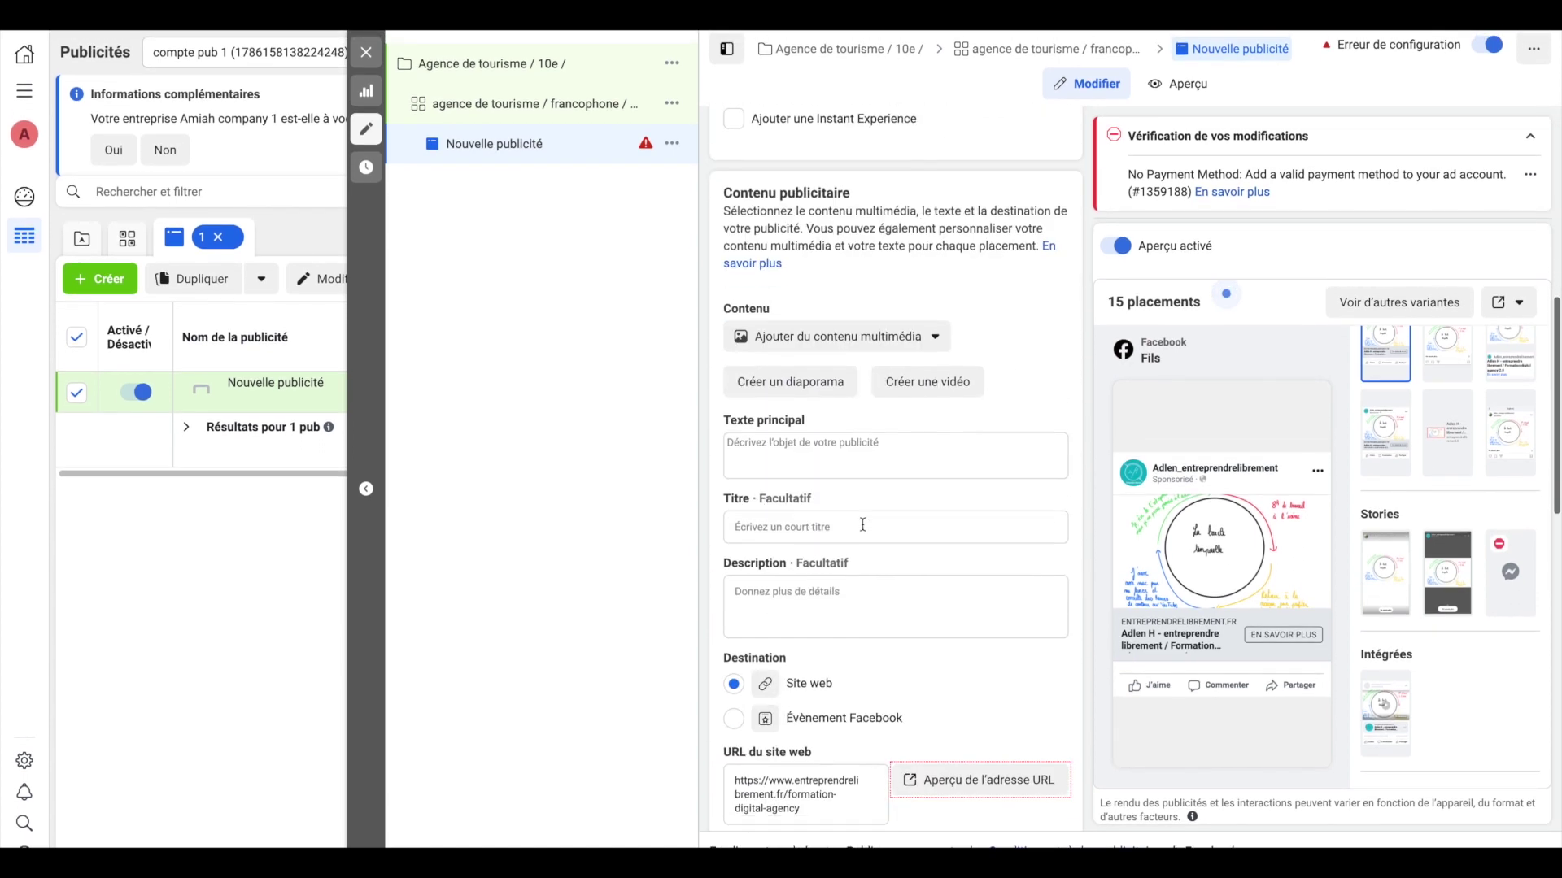
Set the ad's title to "agence de tourisme dubai"
click(811, 524)
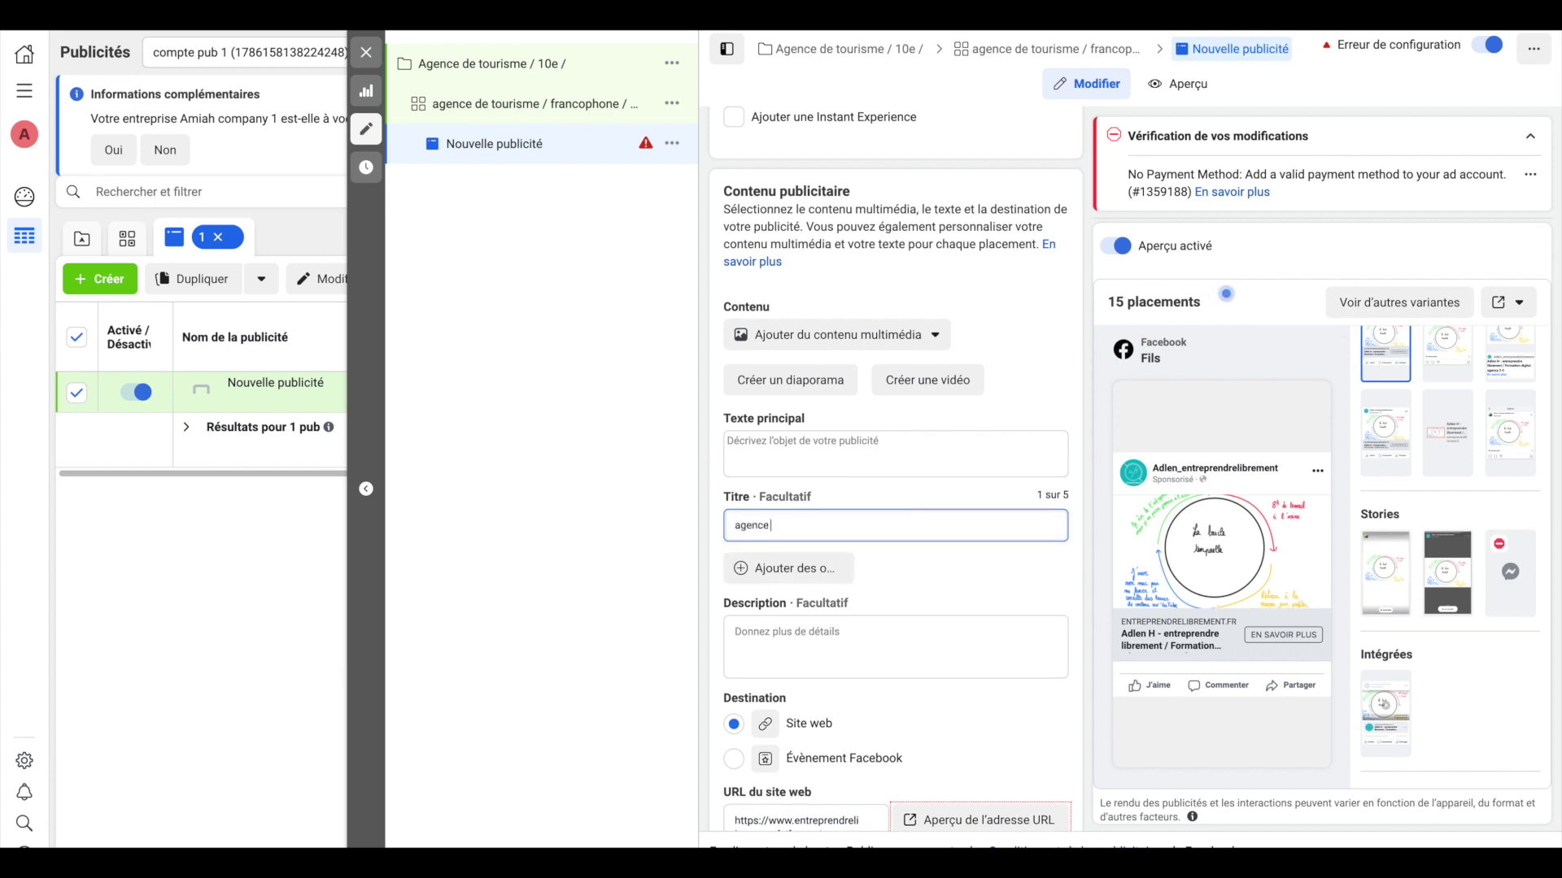
text(agence de tourisme d)
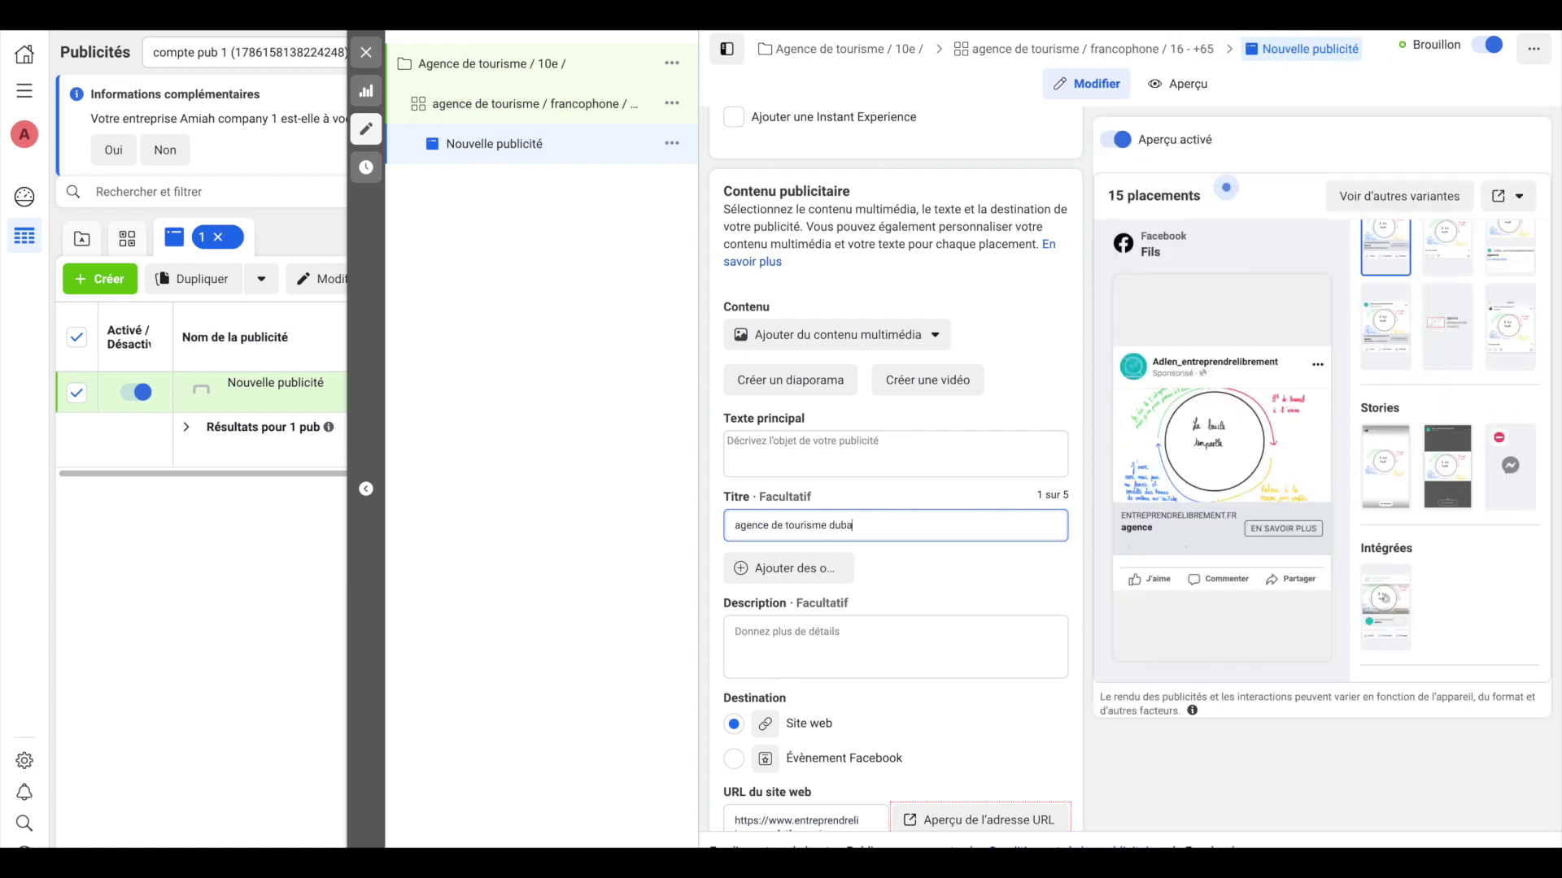
text(ubai)
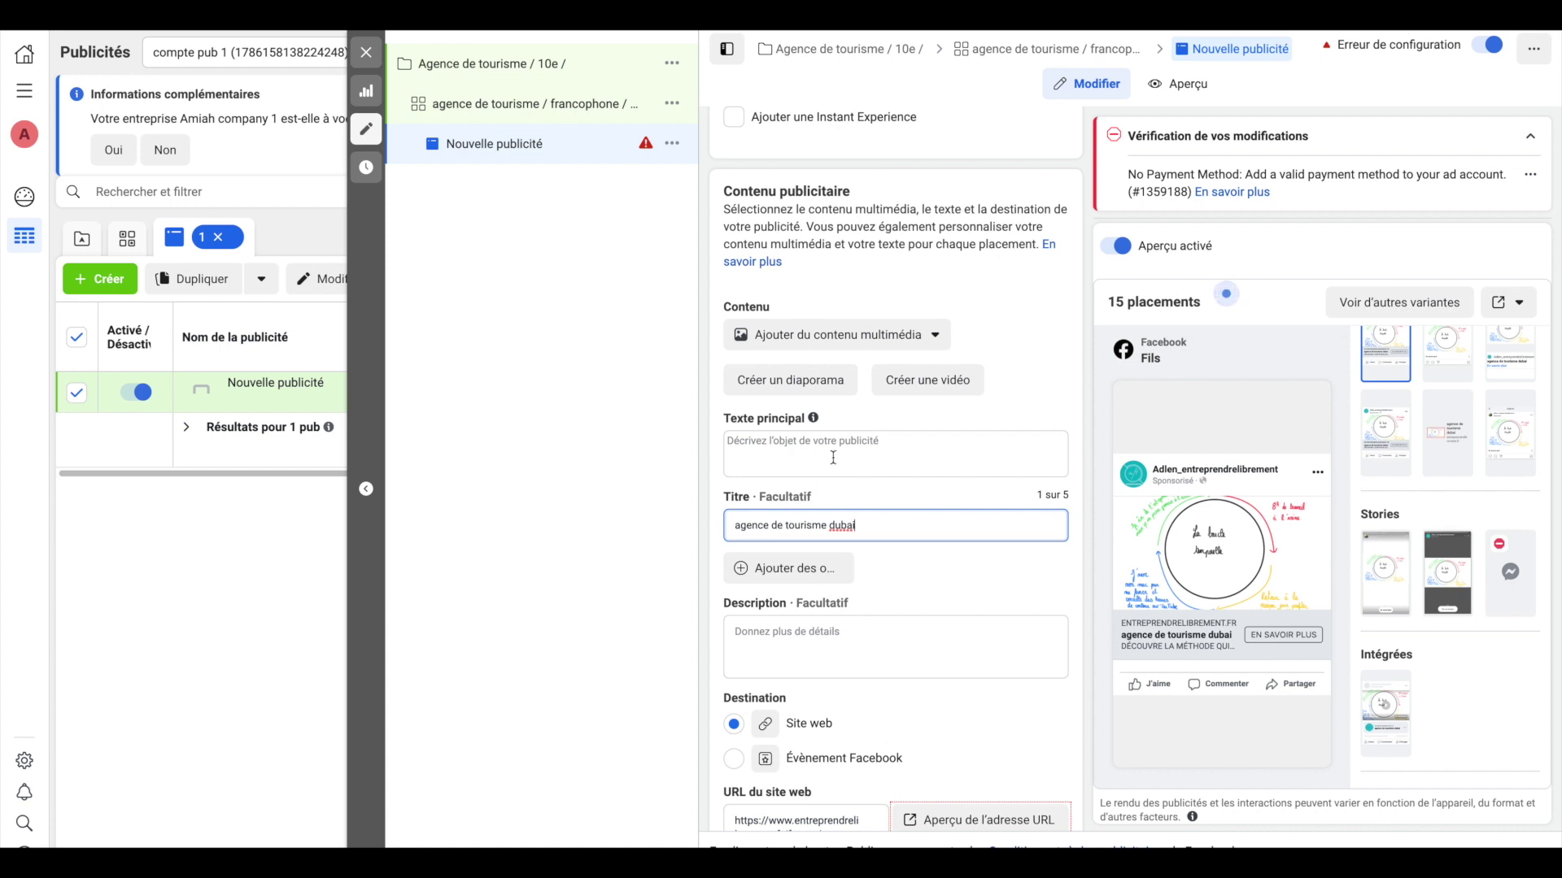
Fill the ad's primary text with dummy characters starting with "dslkjfdlskjfdlsj"
scroll(850, 488, down, 1)
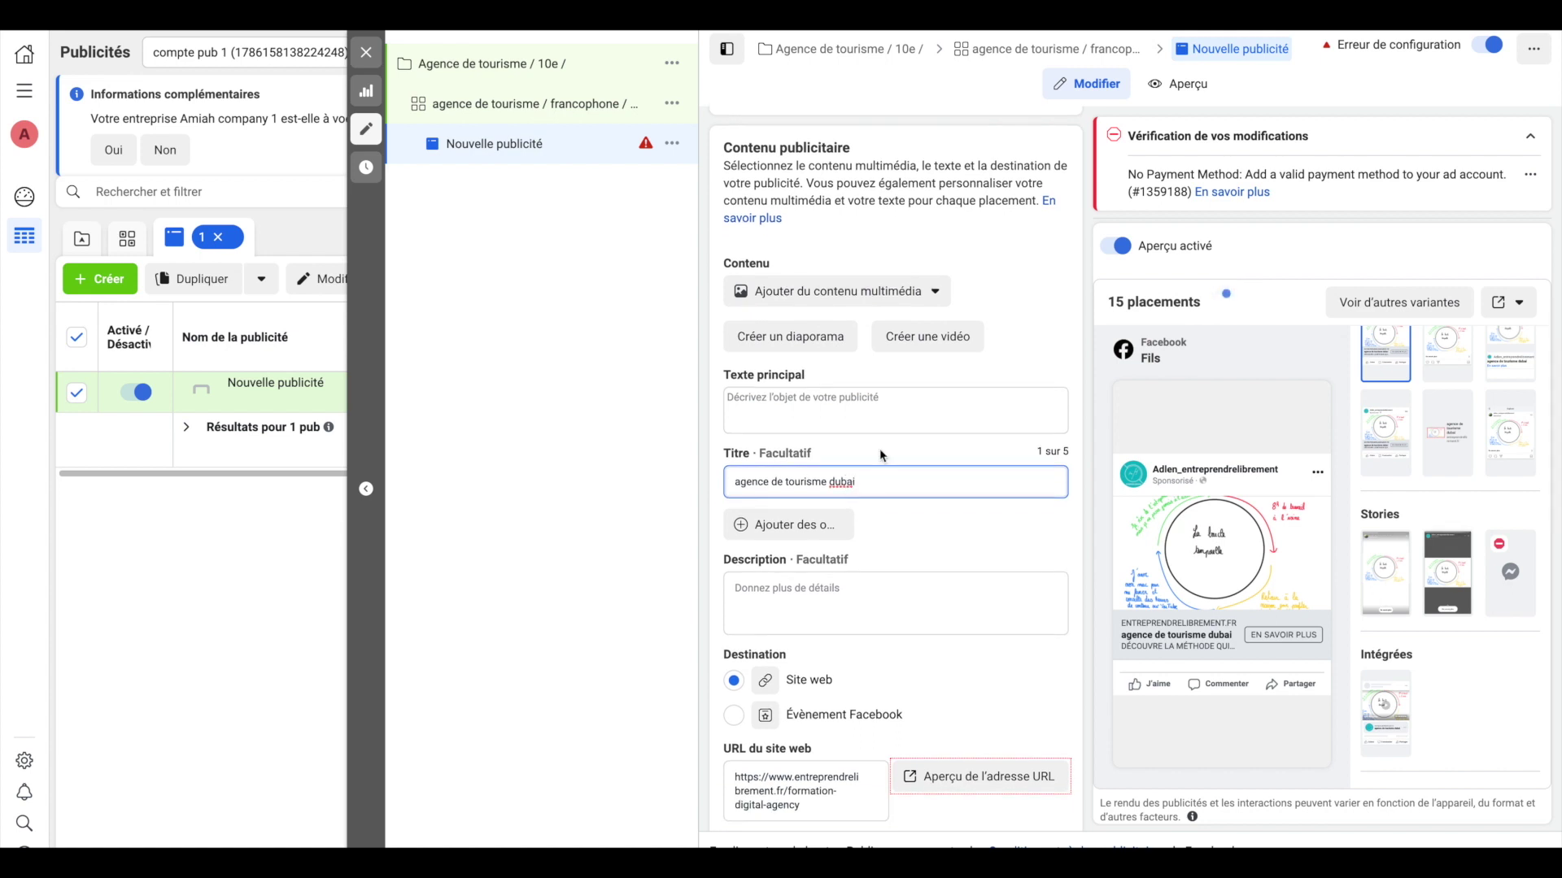
click(881, 398)
text(dslkjfdlskjfdlsjfldsfldsnfldsjnfljsdnfljdsnfljdsnfljdsnfljdslfjdnlsf)
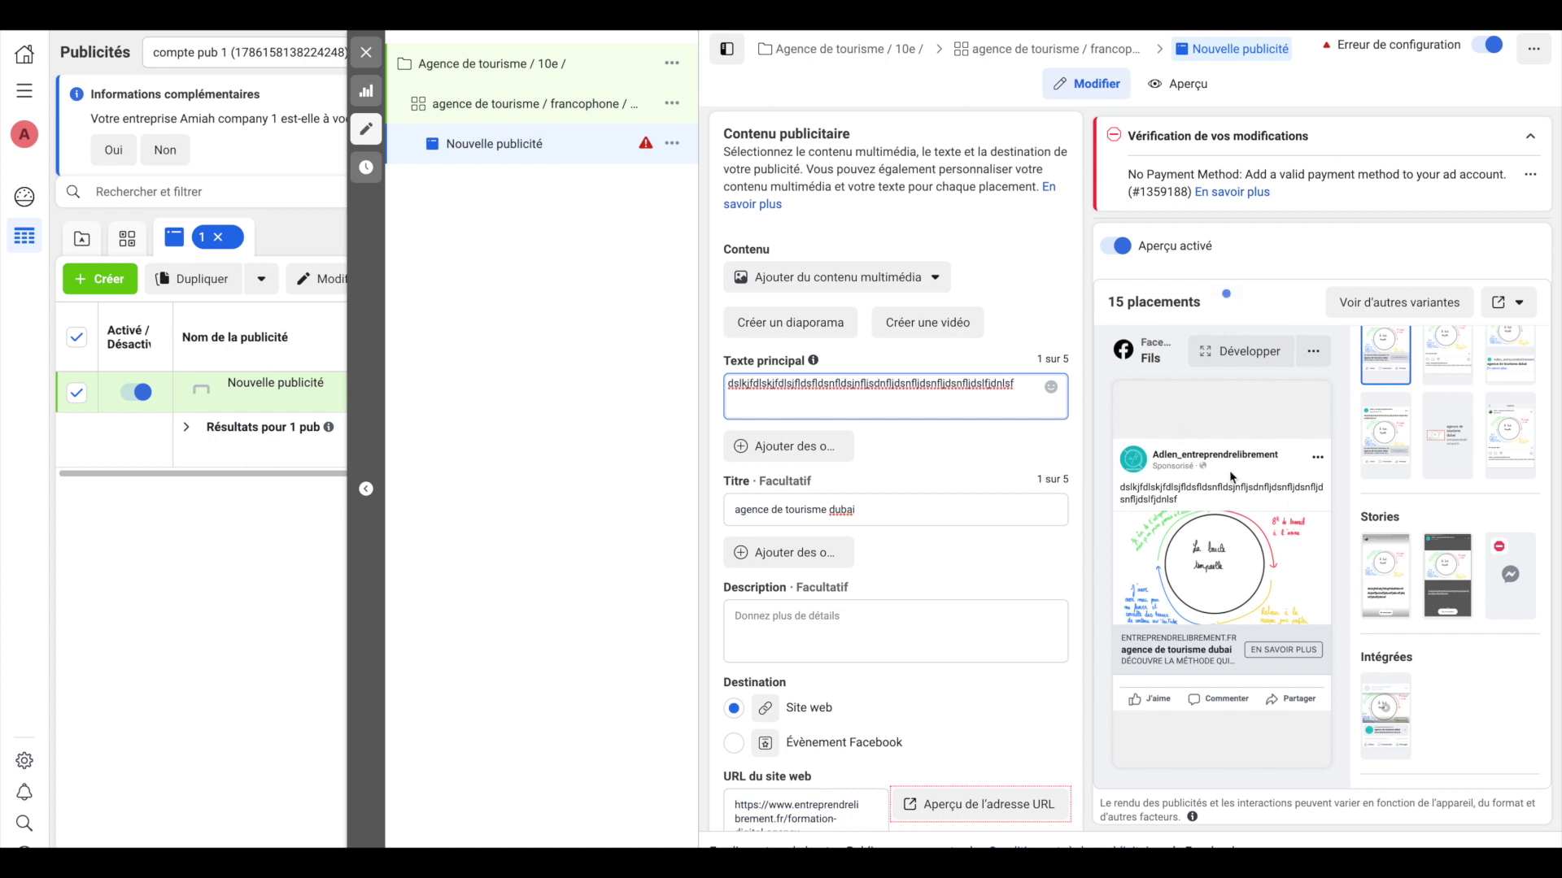
Check the display and sharing options available for the ad preview
click(1312, 352)
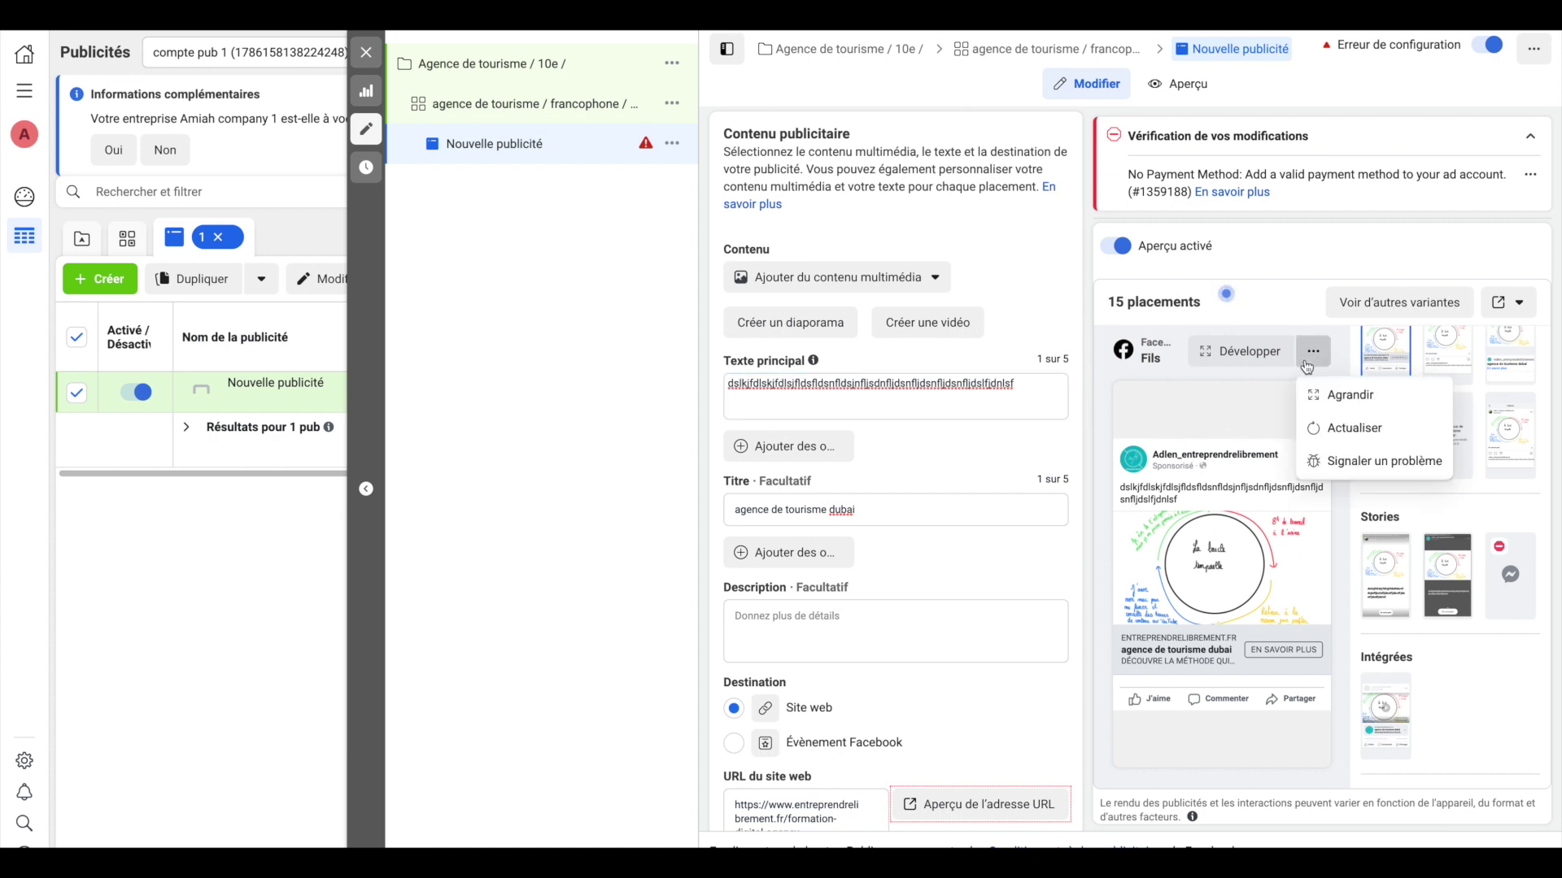
click(1243, 424)
click(1508, 302)
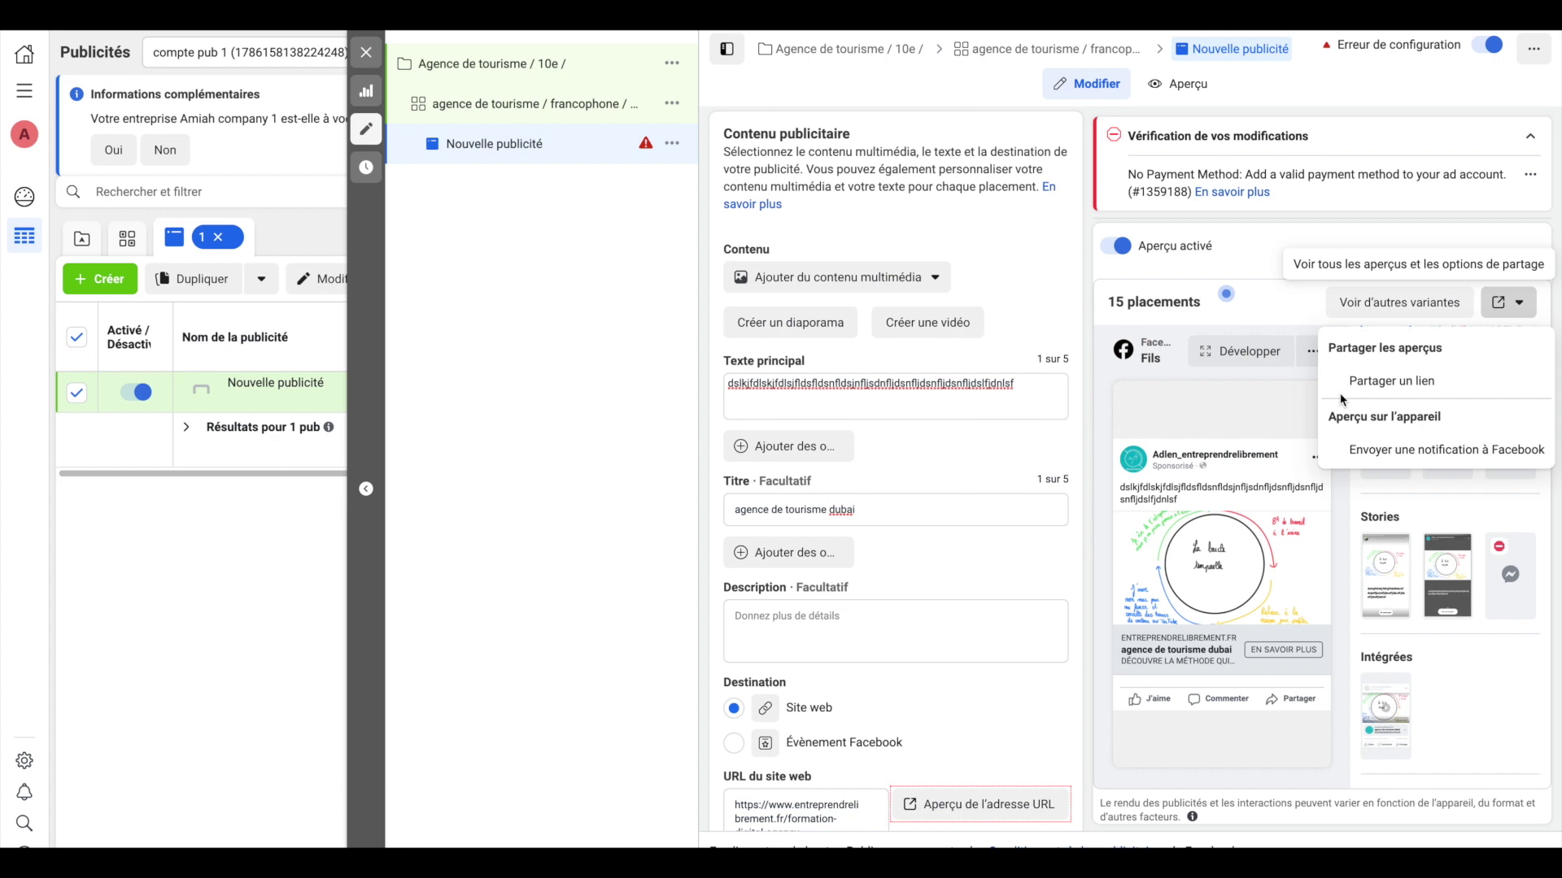
click(1244, 502)
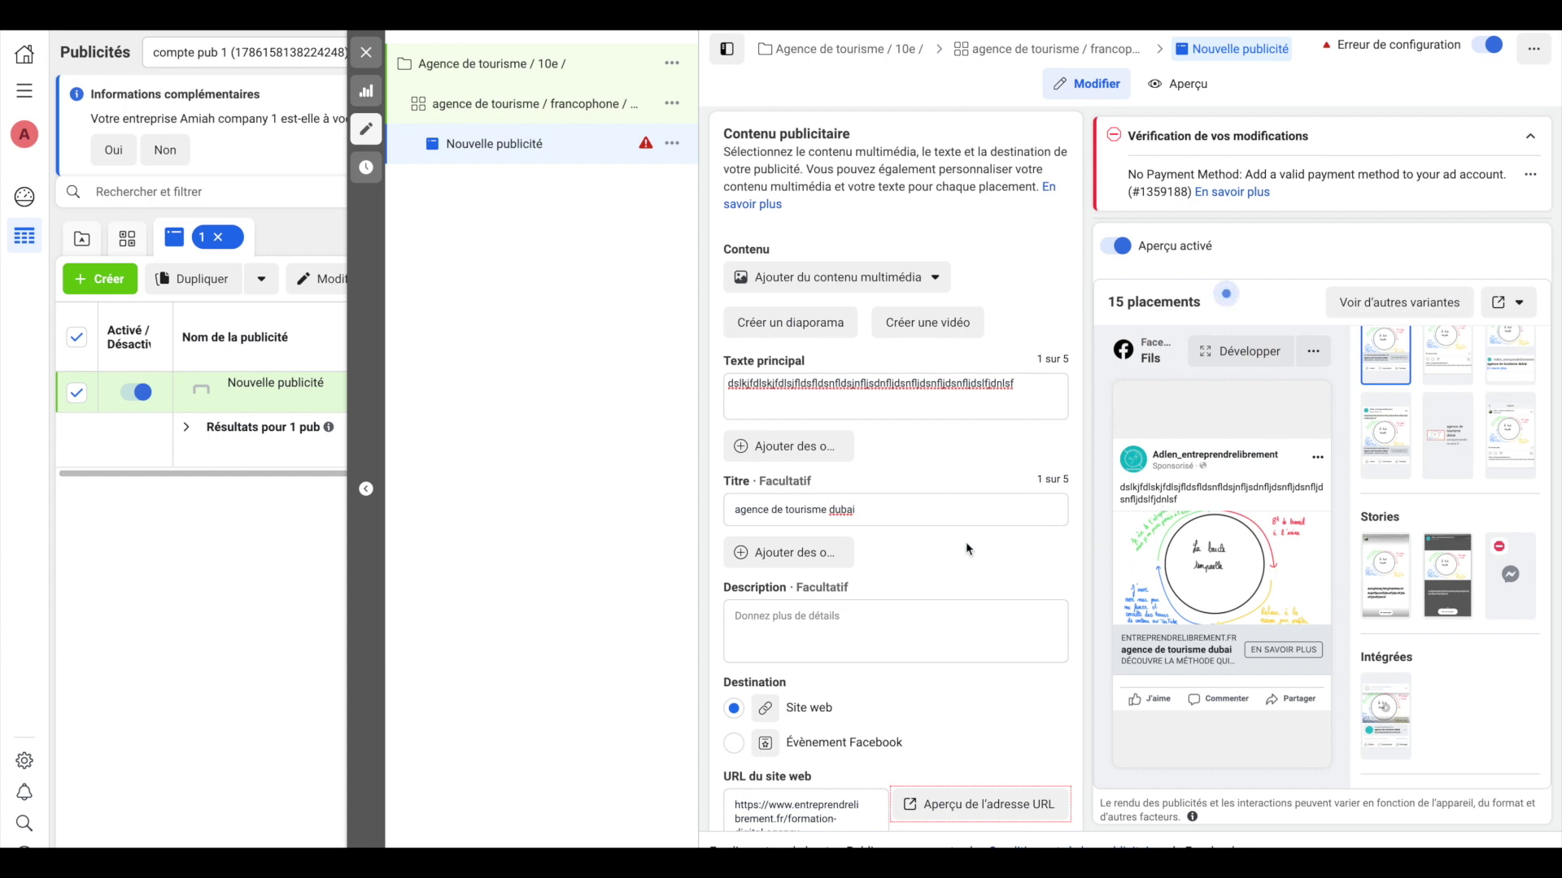
Examine the optional description and the website URL, and compare them with the ad preview
scroll(965, 545, down, 1)
click(826, 573)
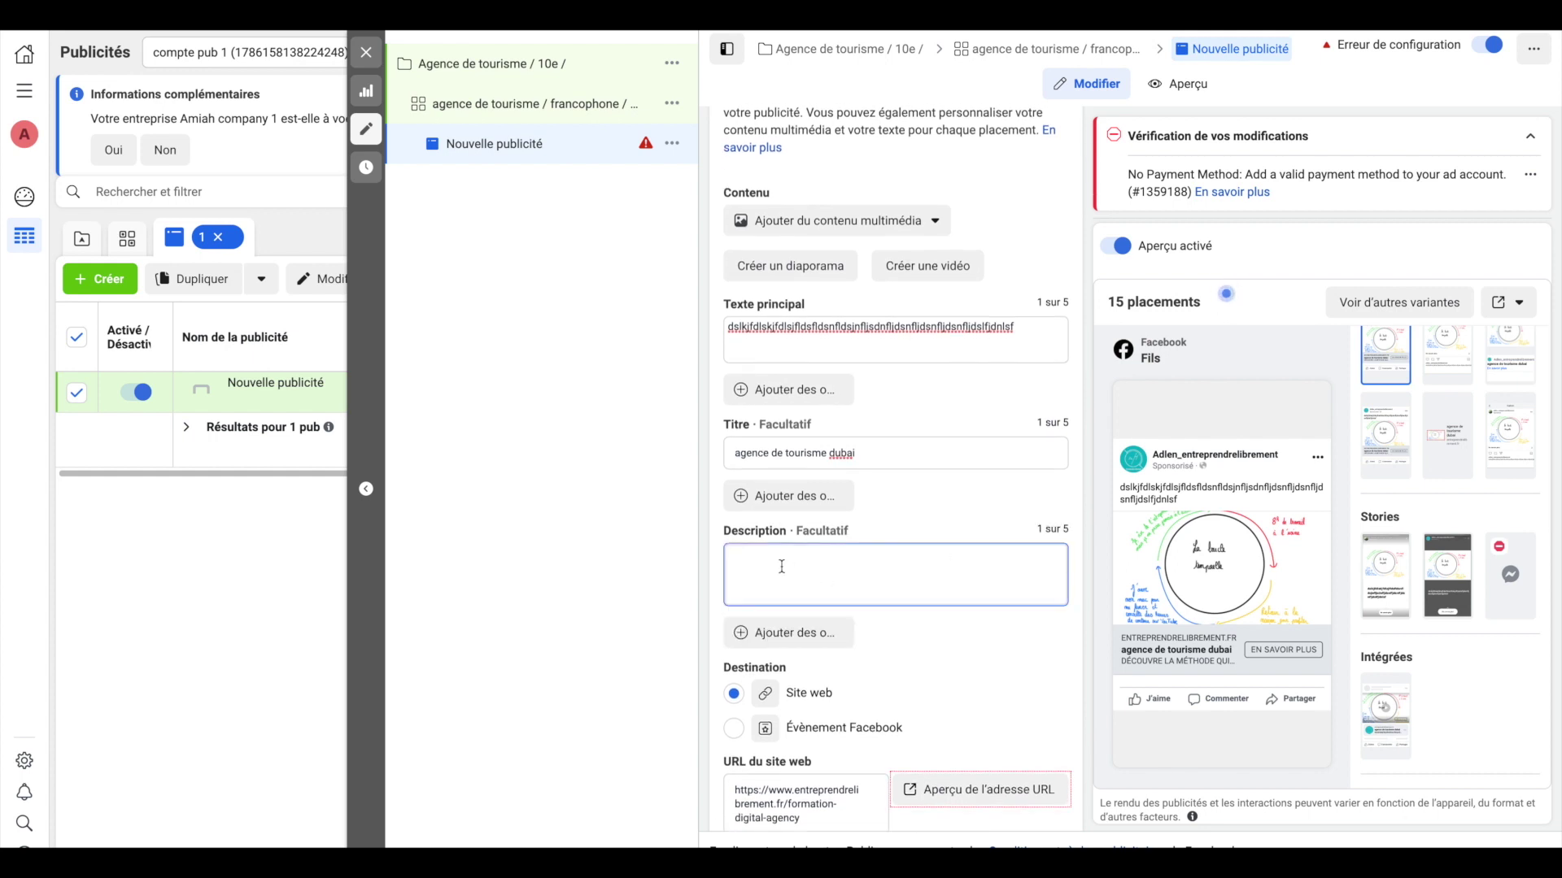
scroll(814, 602, down, 1)
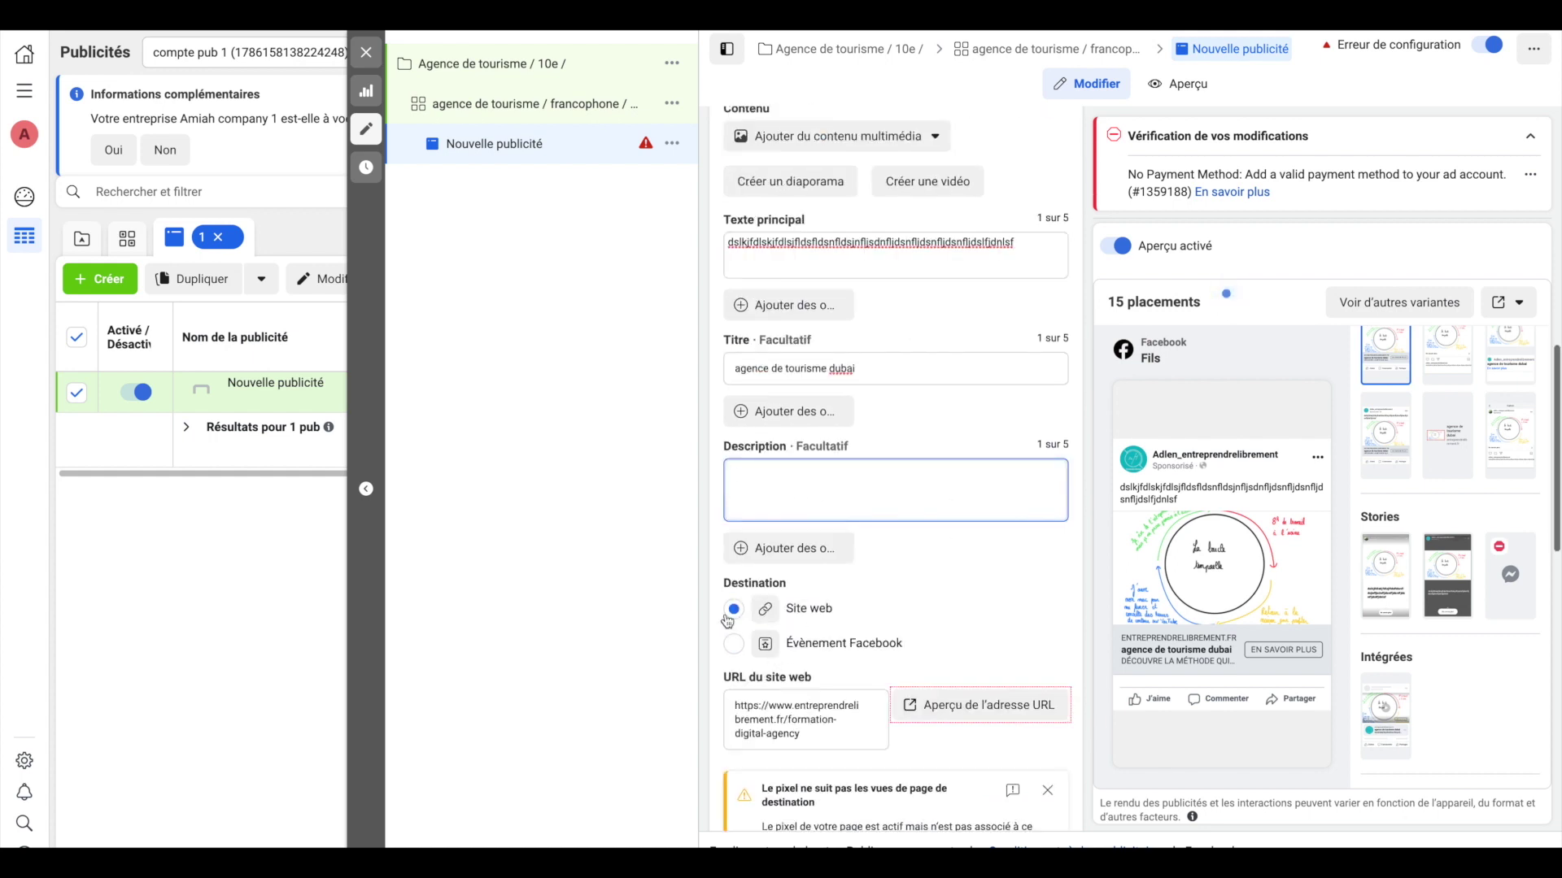
click(737, 706)
triple_click(737, 706)
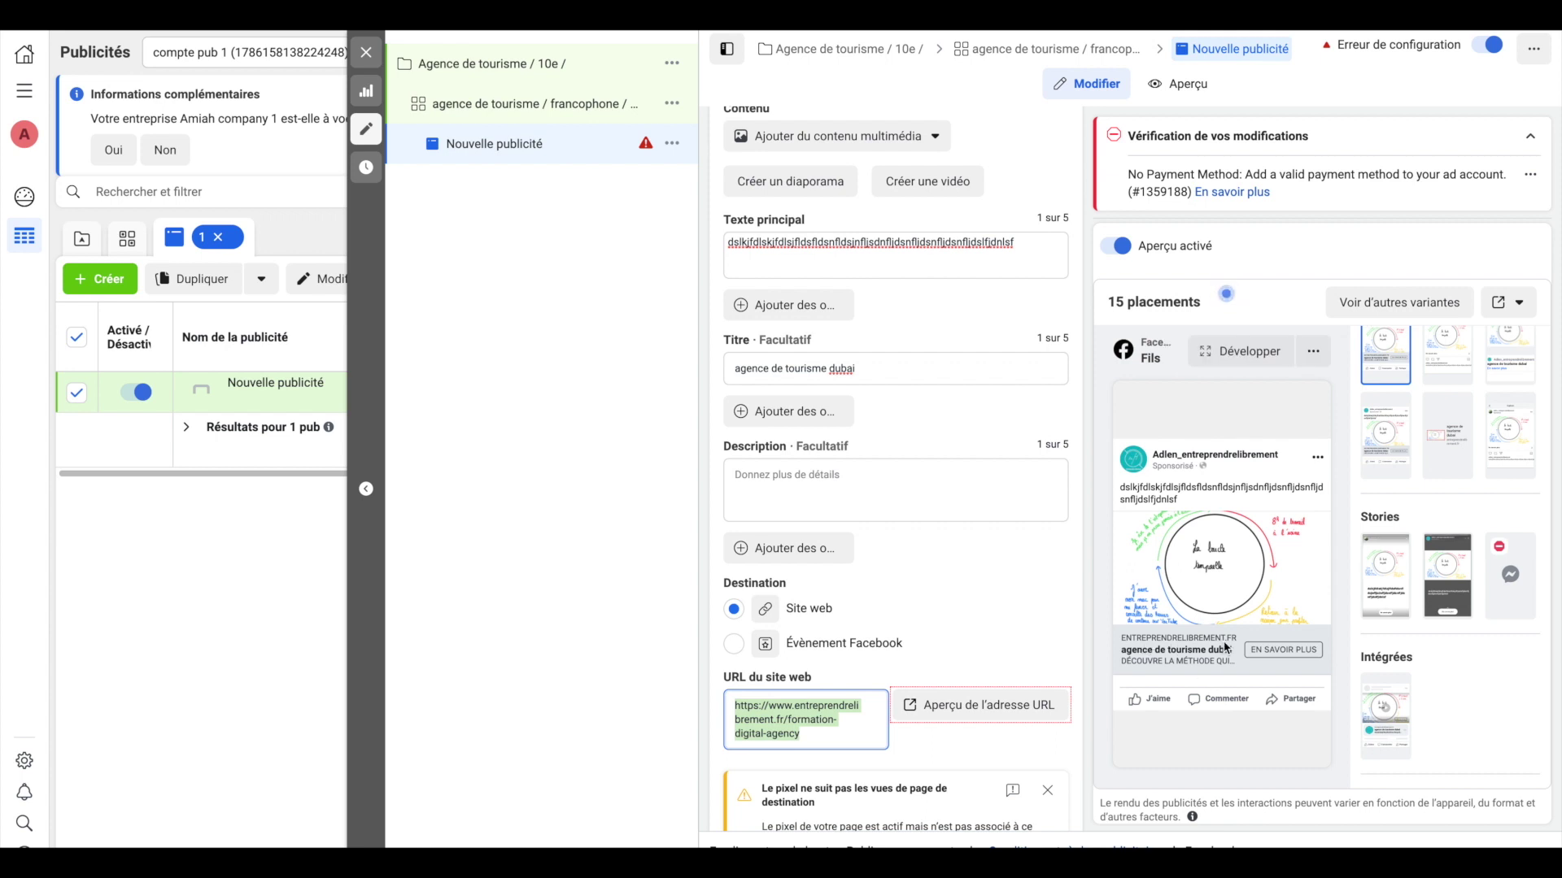
Dismiss the landing page pixel warning under the website URL and check the ad's languages and tracking settings
scroll(934, 715, down, 4)
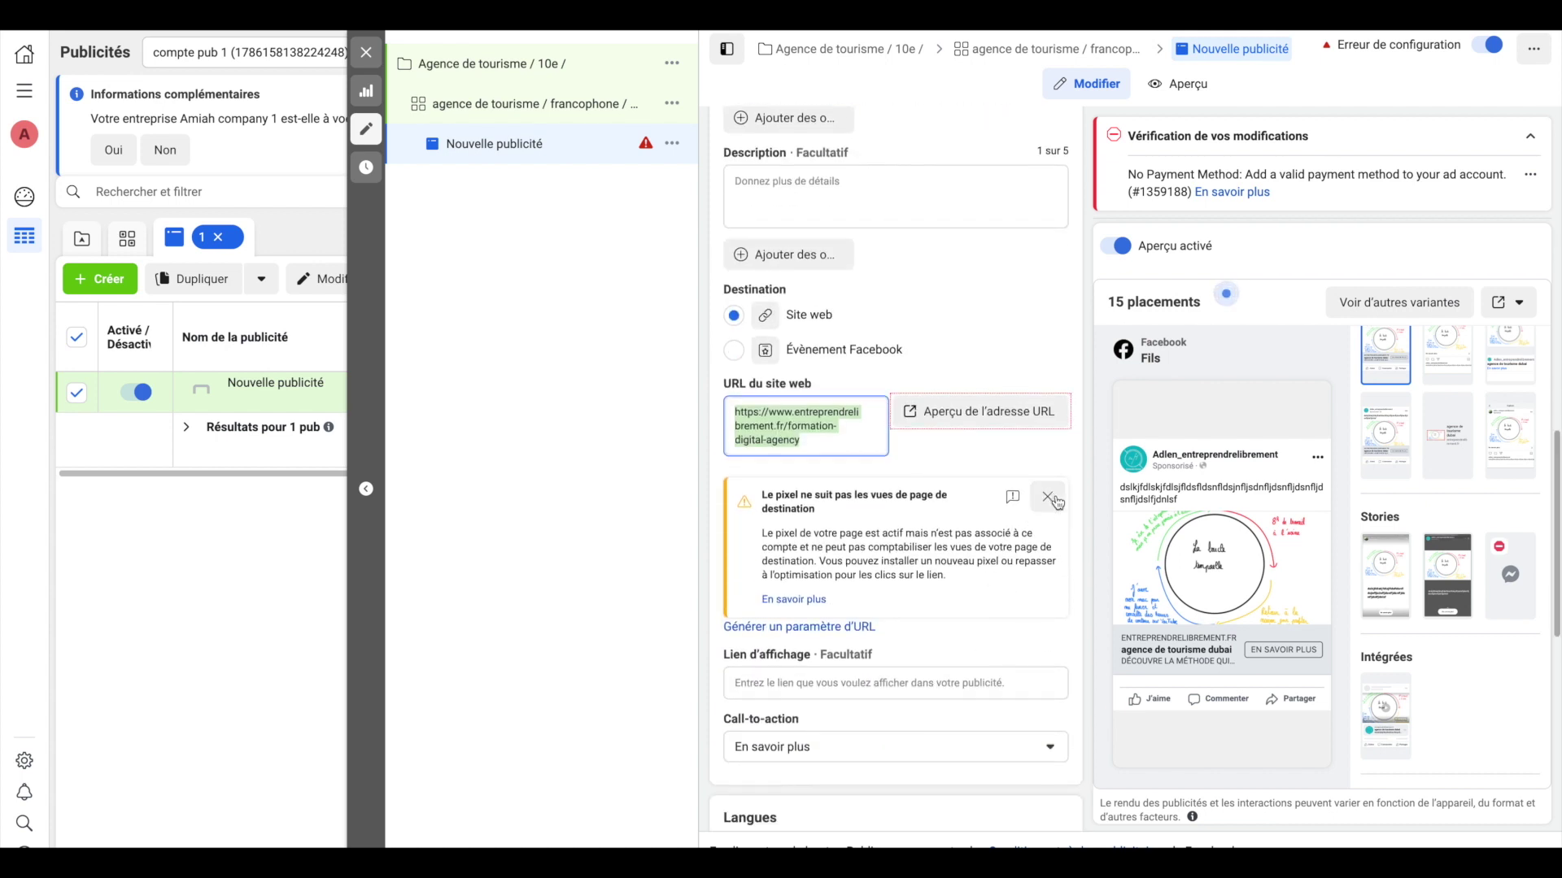
click(1047, 505)
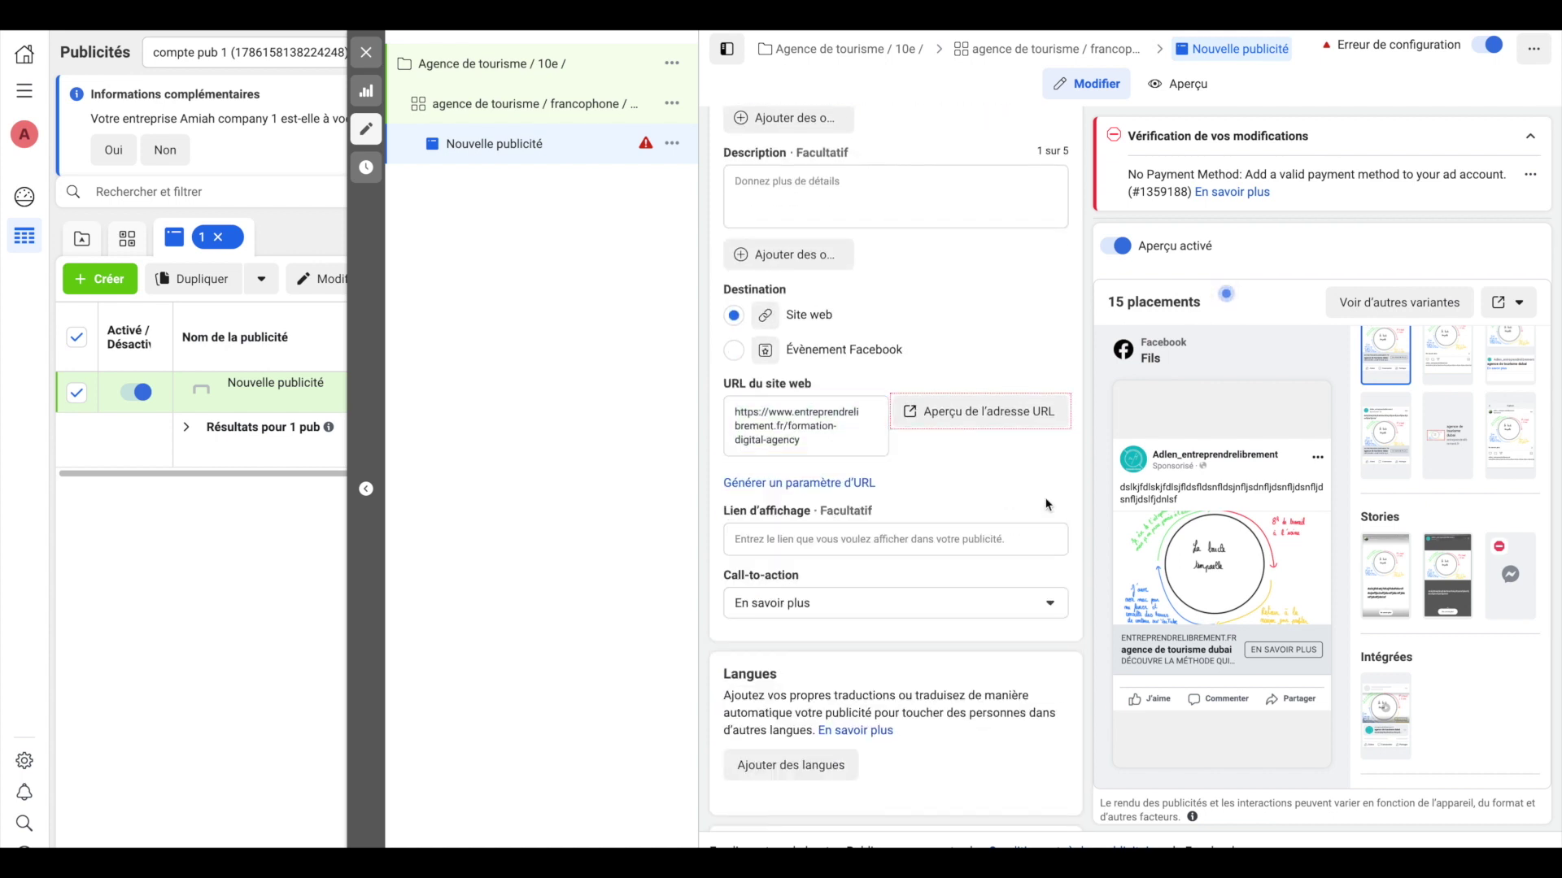
scroll(793, 579, down, 3)
scroll(793, 579, down, 4)
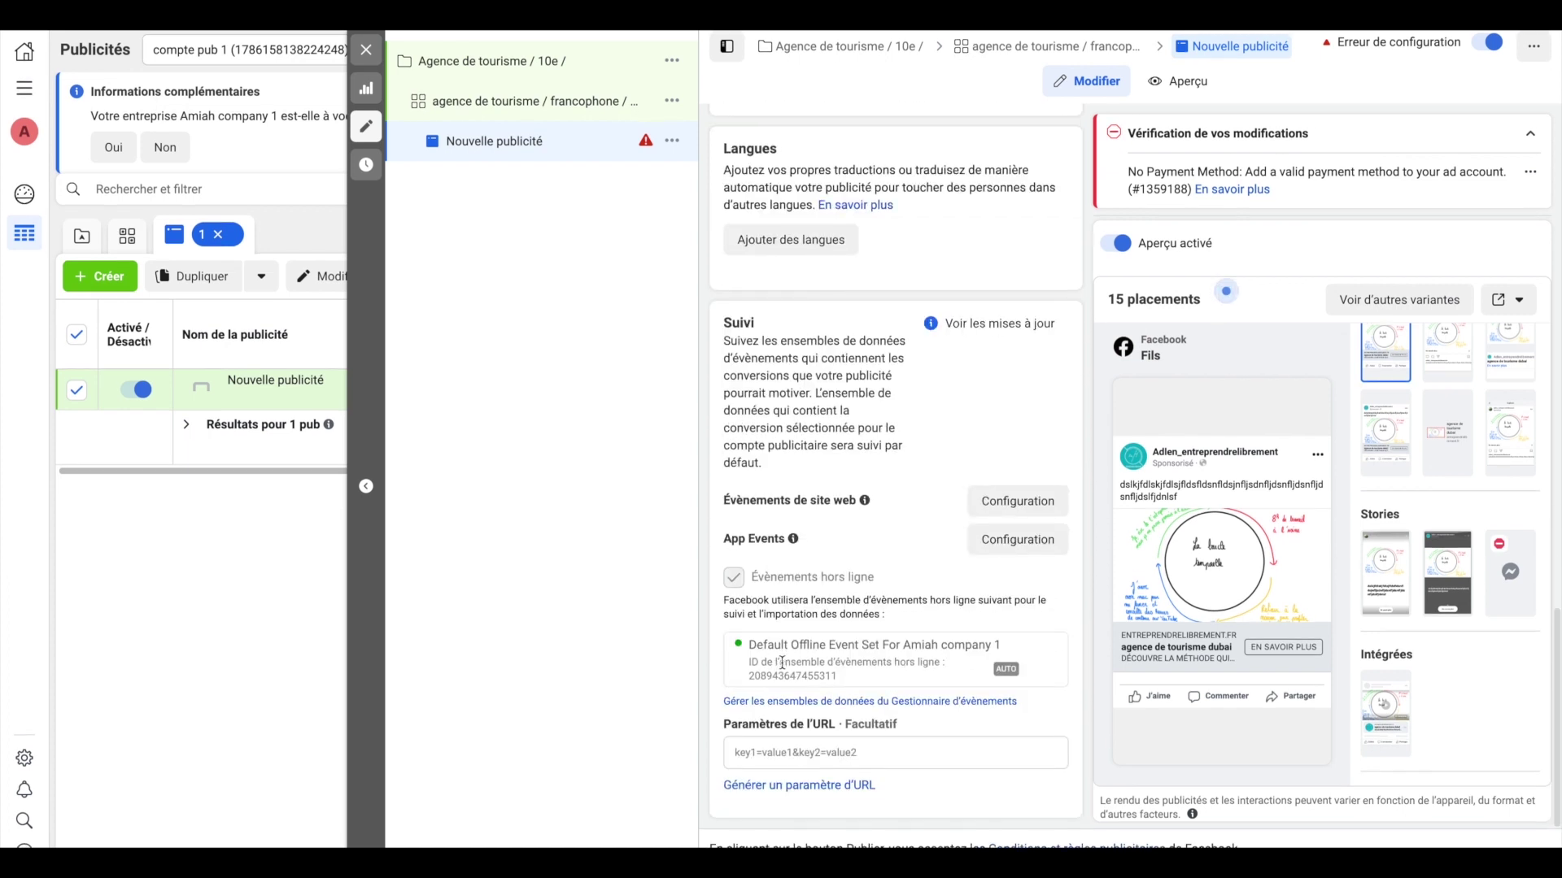
mouse_move(793, 541)
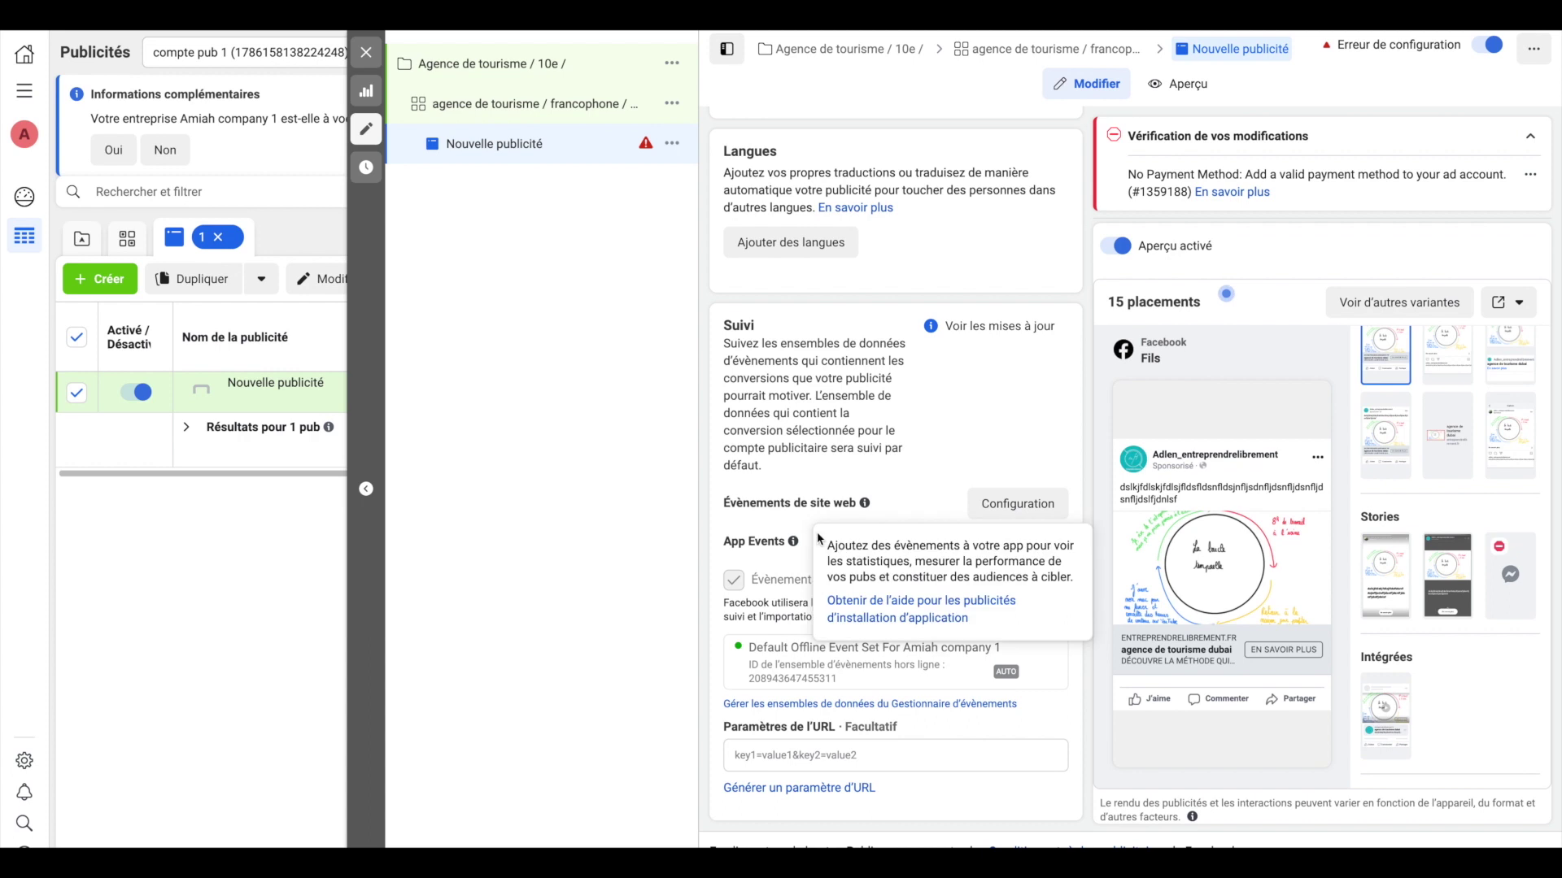
scroll(876, 378, up, 2)
scroll(876, 379, up, 6)
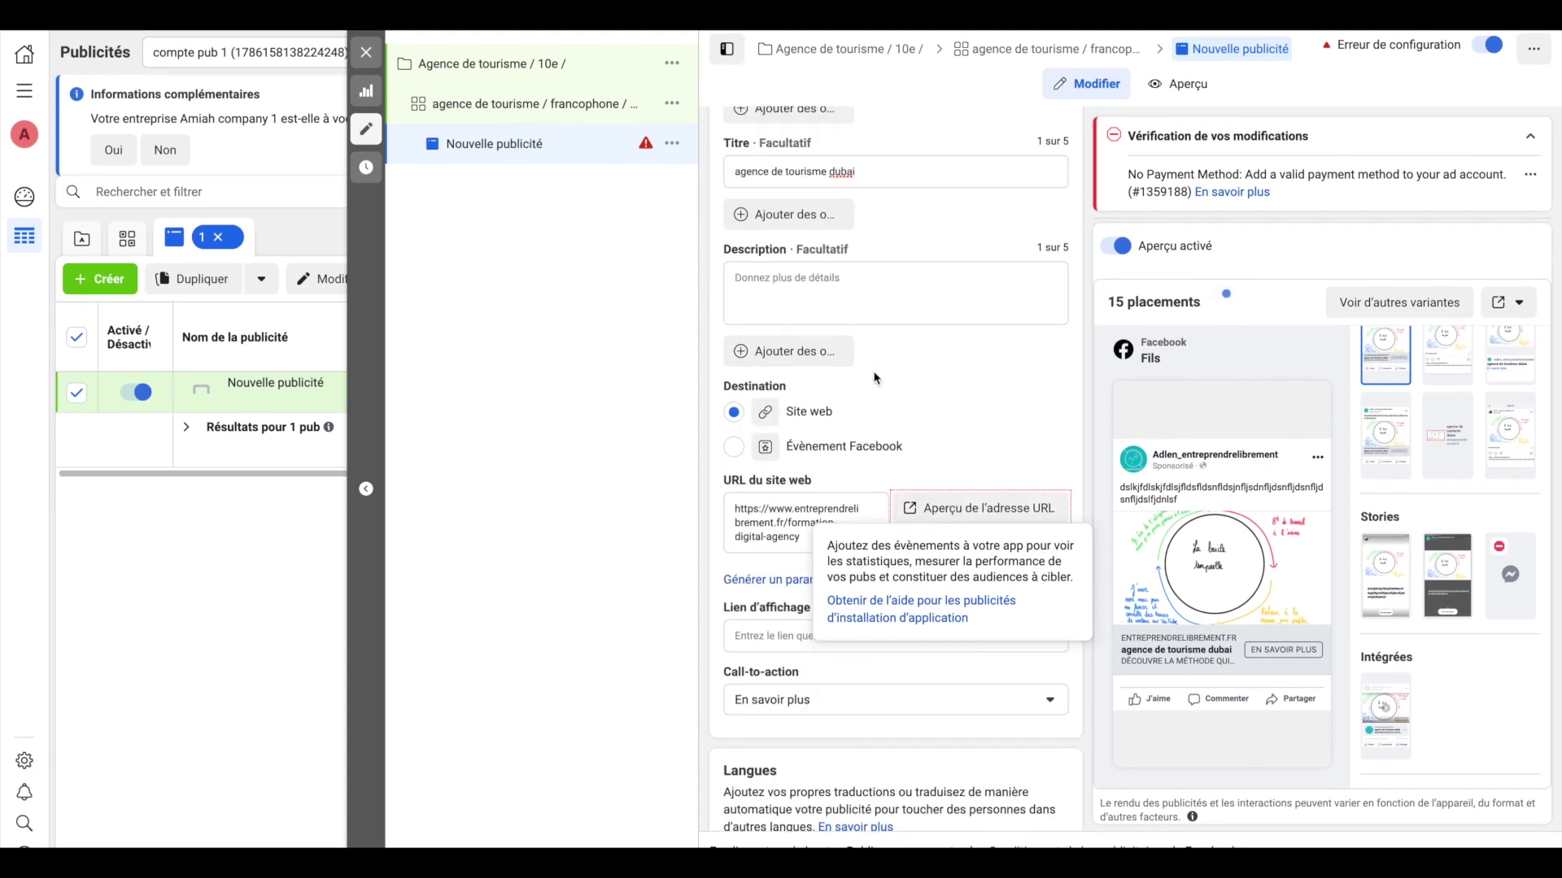
scroll(876, 379, up, 1)
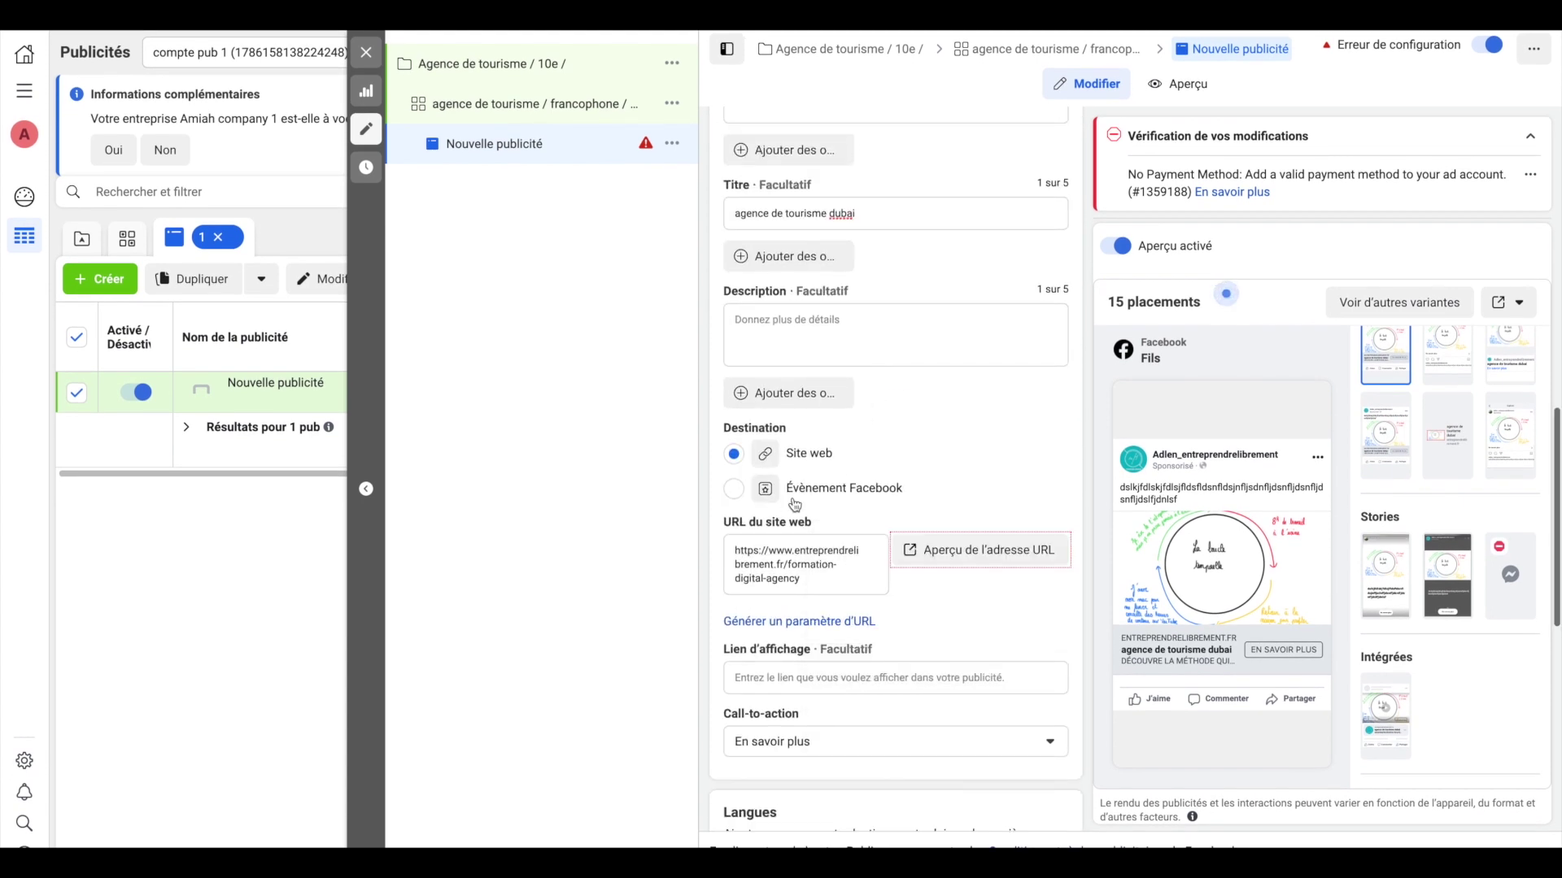
Set the ad's call-to-action to "S'abonner"
scroll(914, 510, down, 2)
click(798, 593)
click(943, 570)
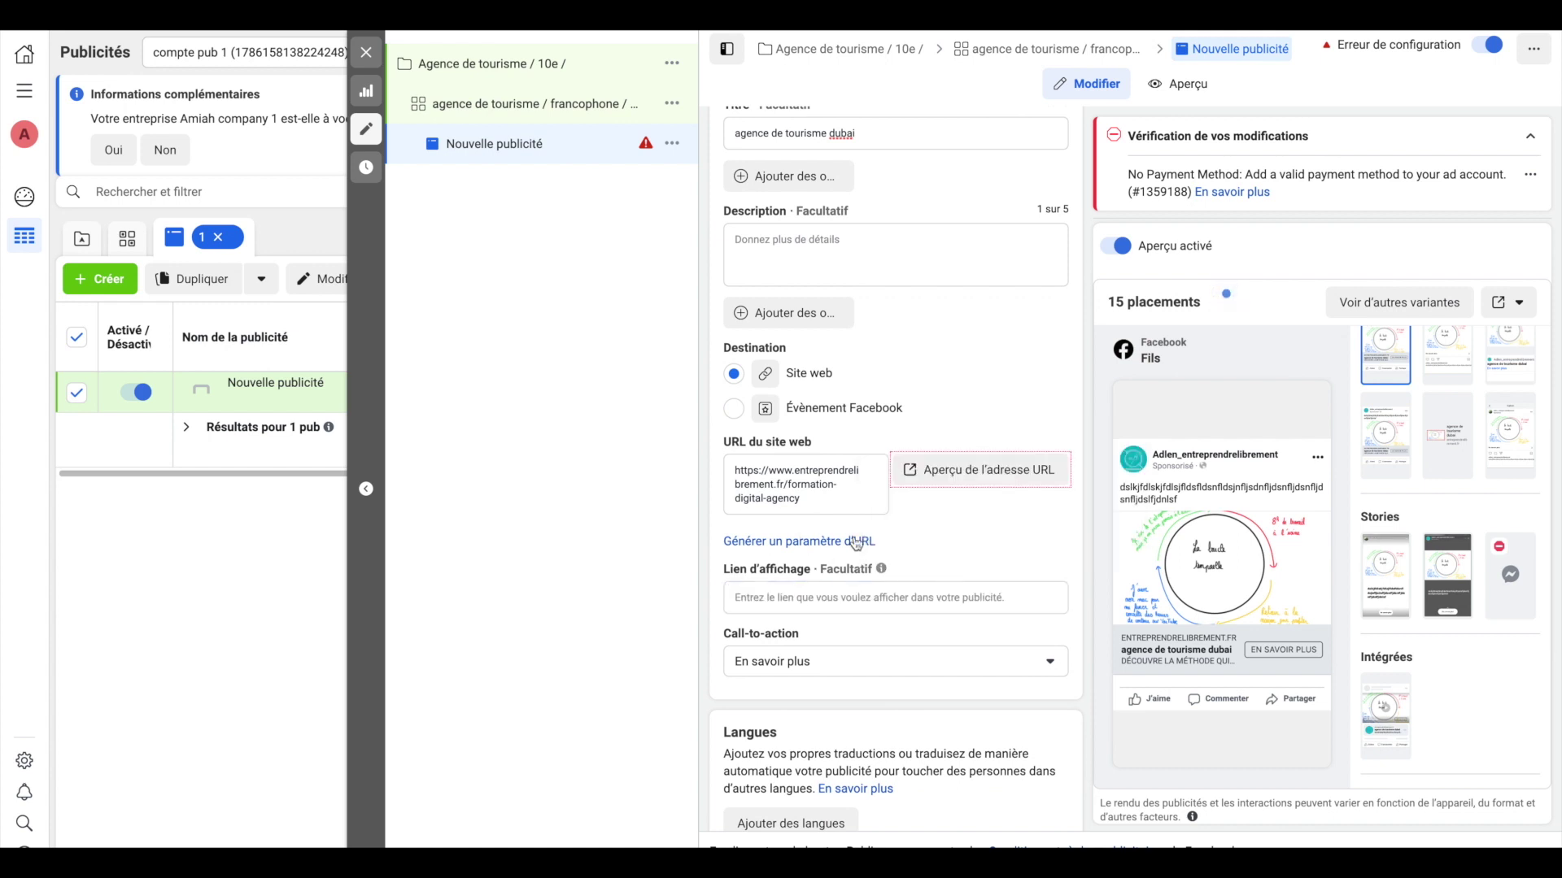
scroll(833, 567, down, 1)
click(909, 540)
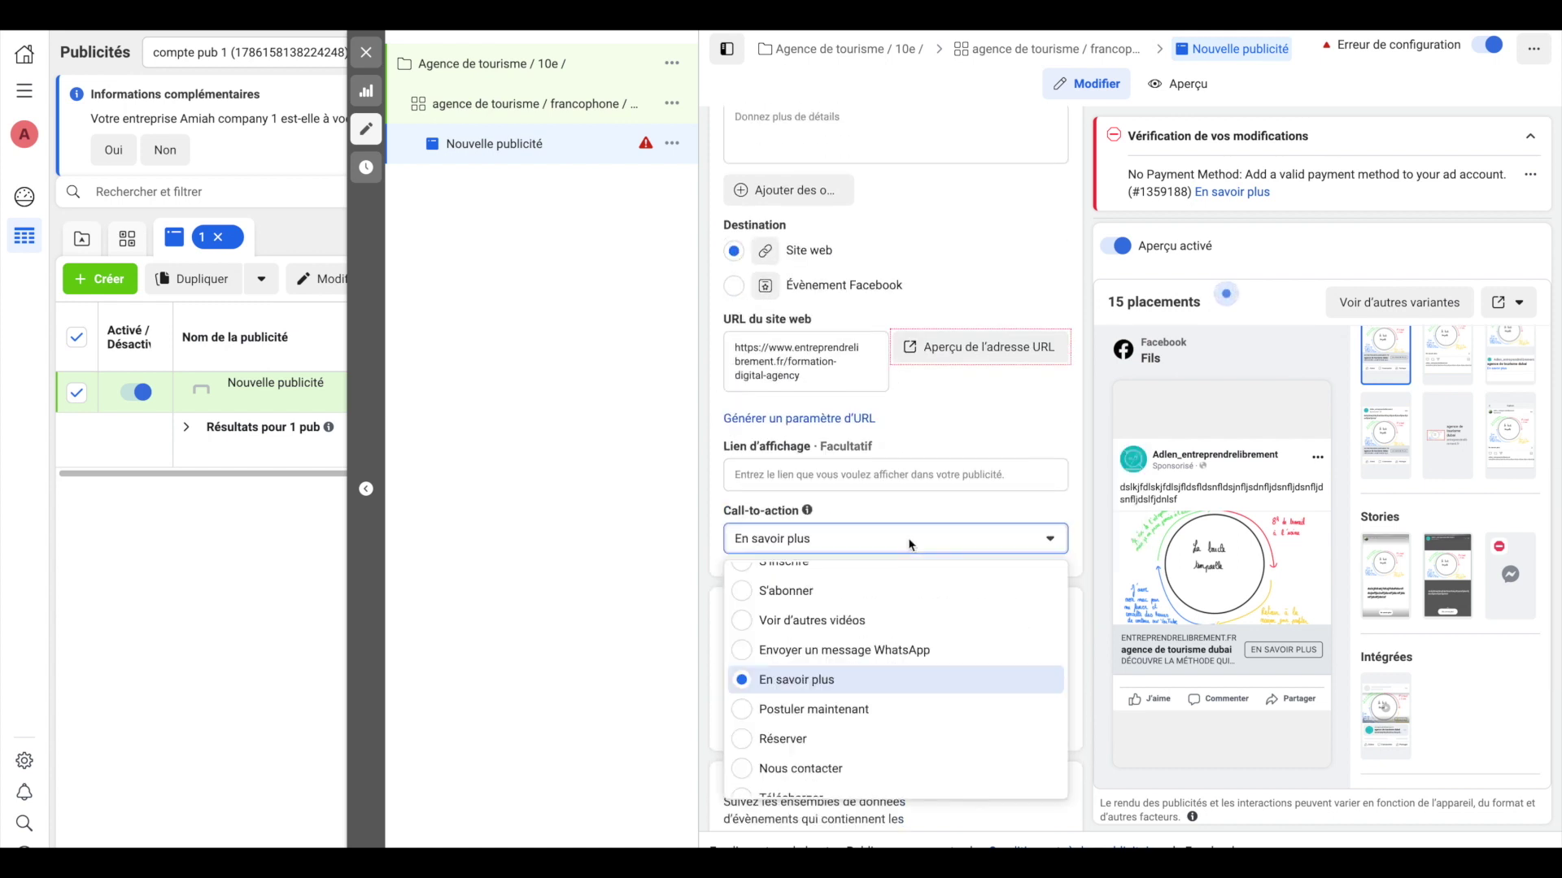
scroll(771, 686, up, 2)
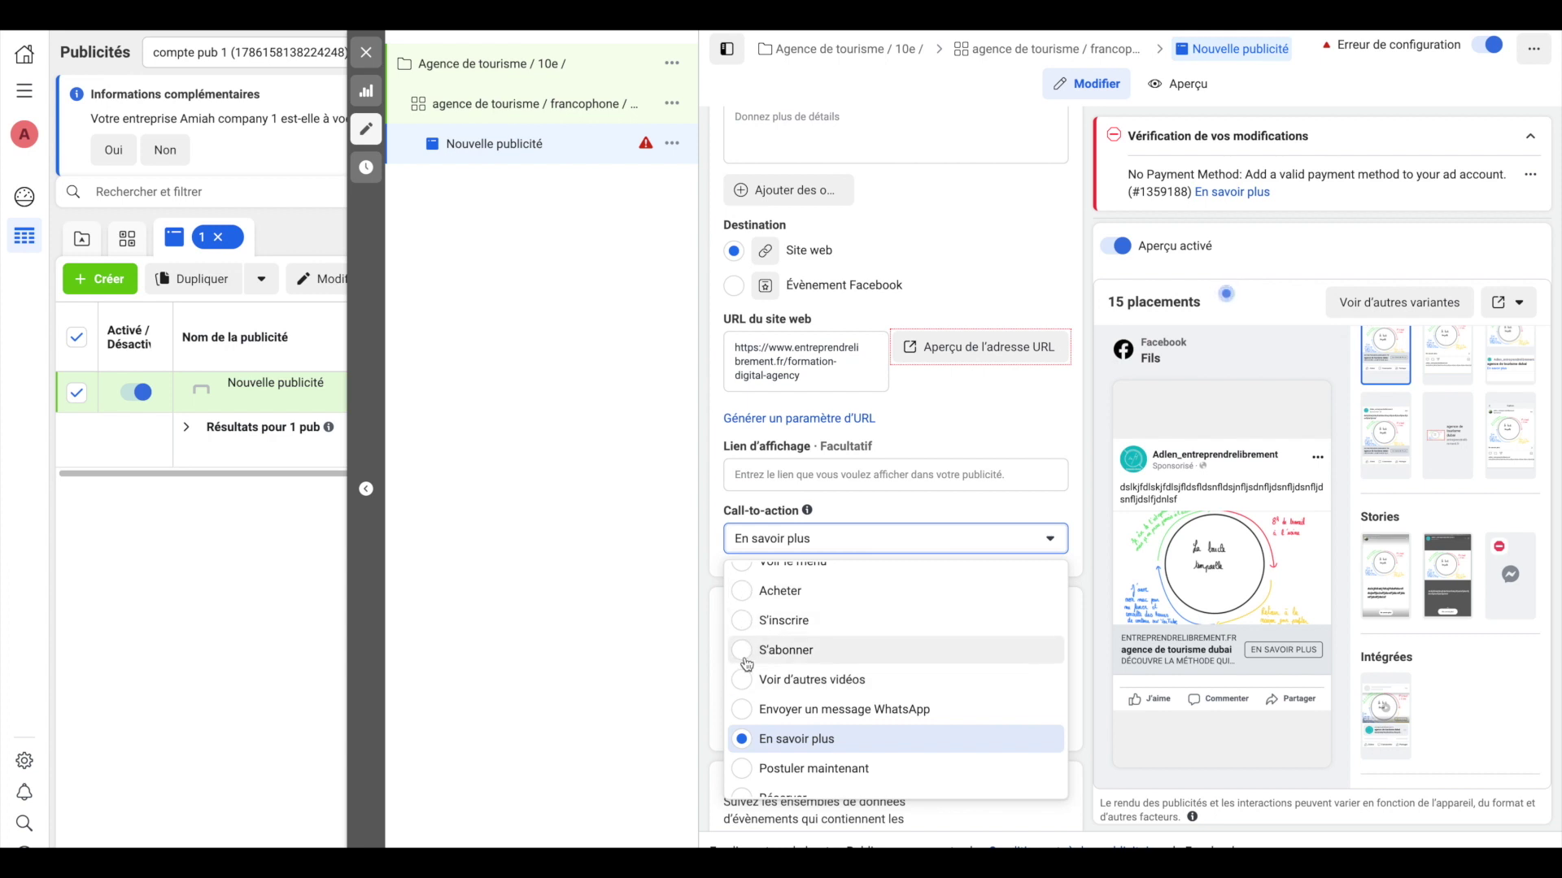
key(Return)
scroll(919, 488, down, 3)
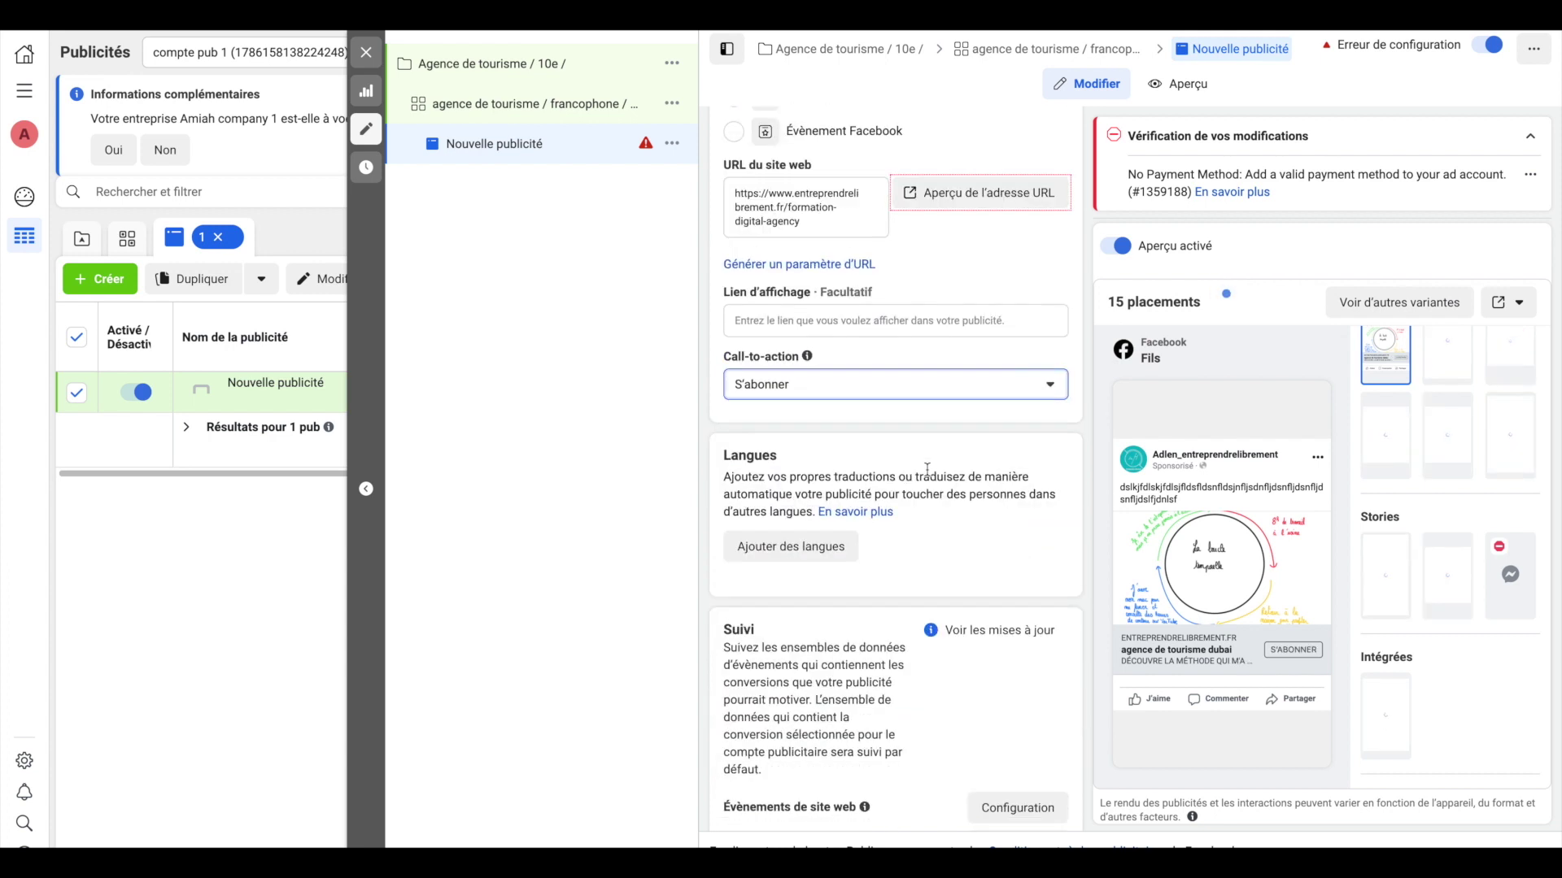
Check the ad's tracking settings and the country choices in the ad account setup, leaving the account setup without changes
scroll(928, 470, down, 3)
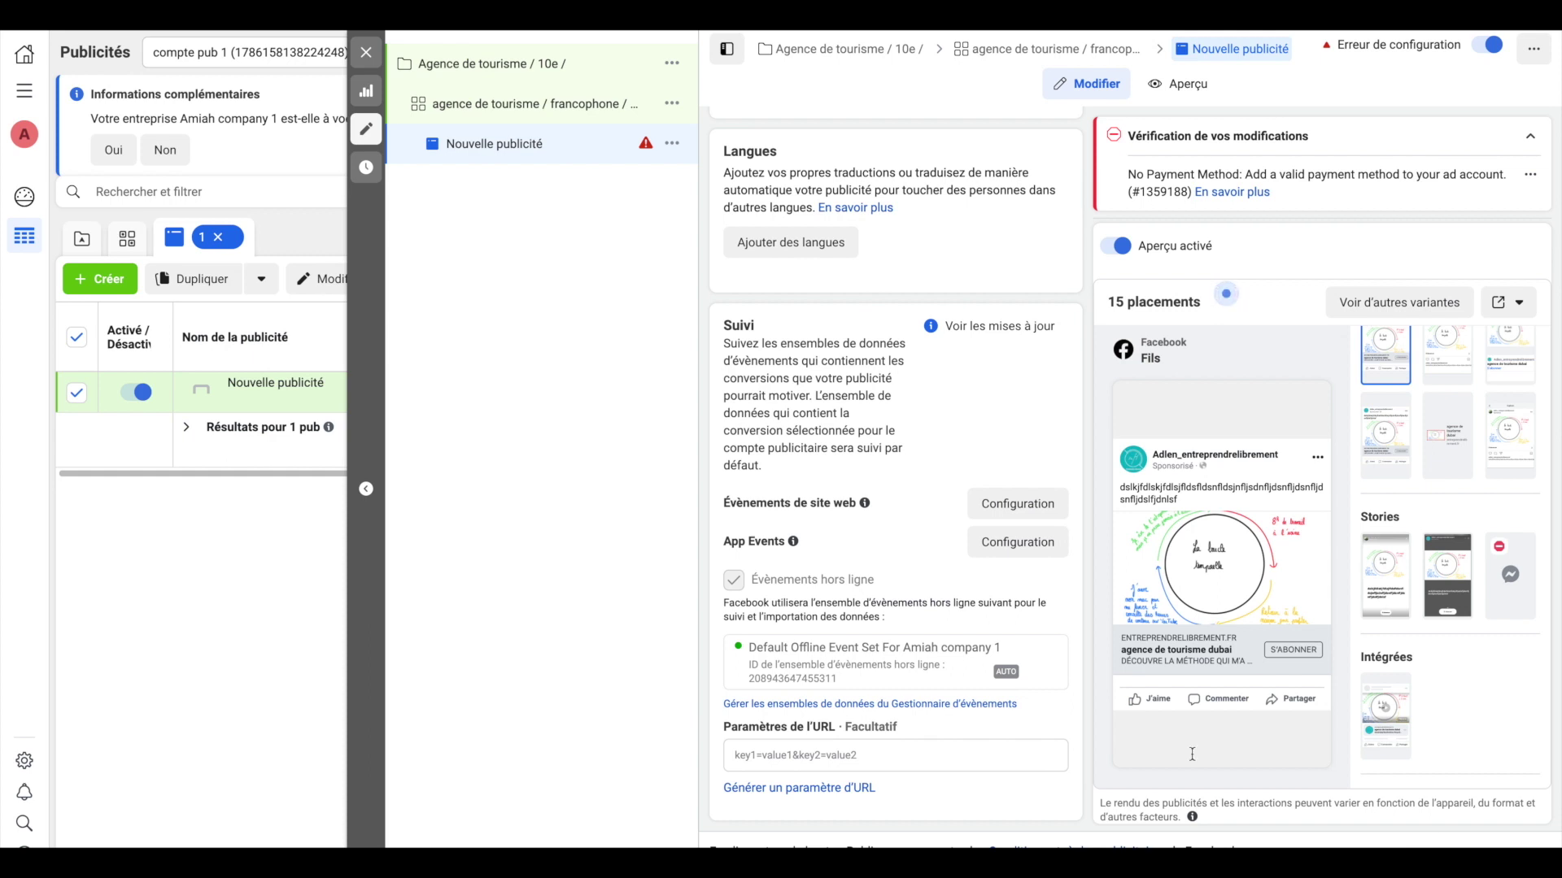
scroll(976, 621, up, 6)
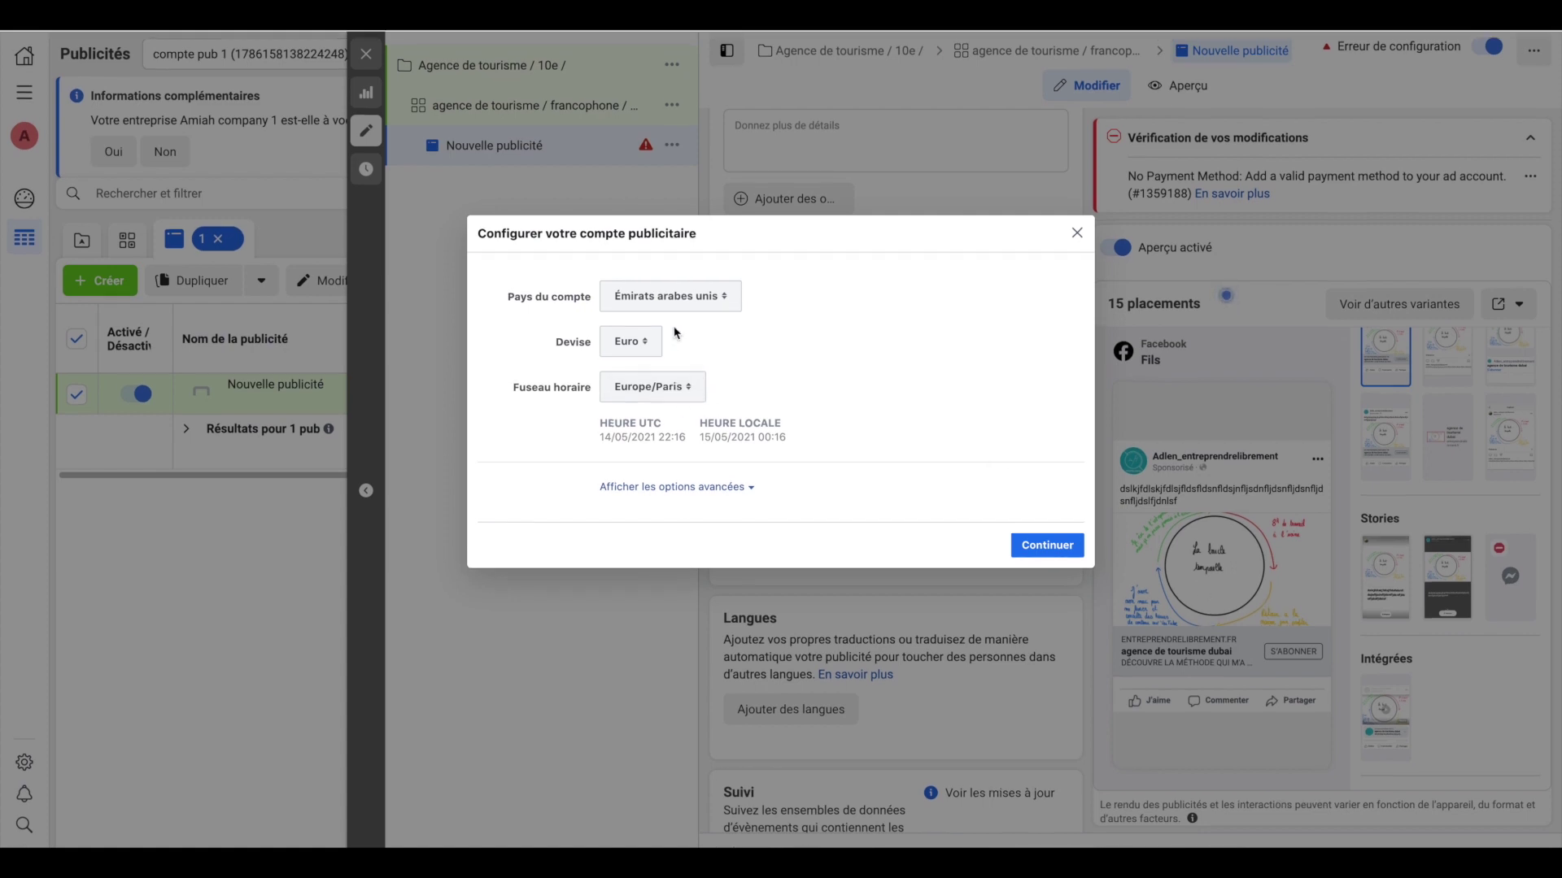
click(710, 297)
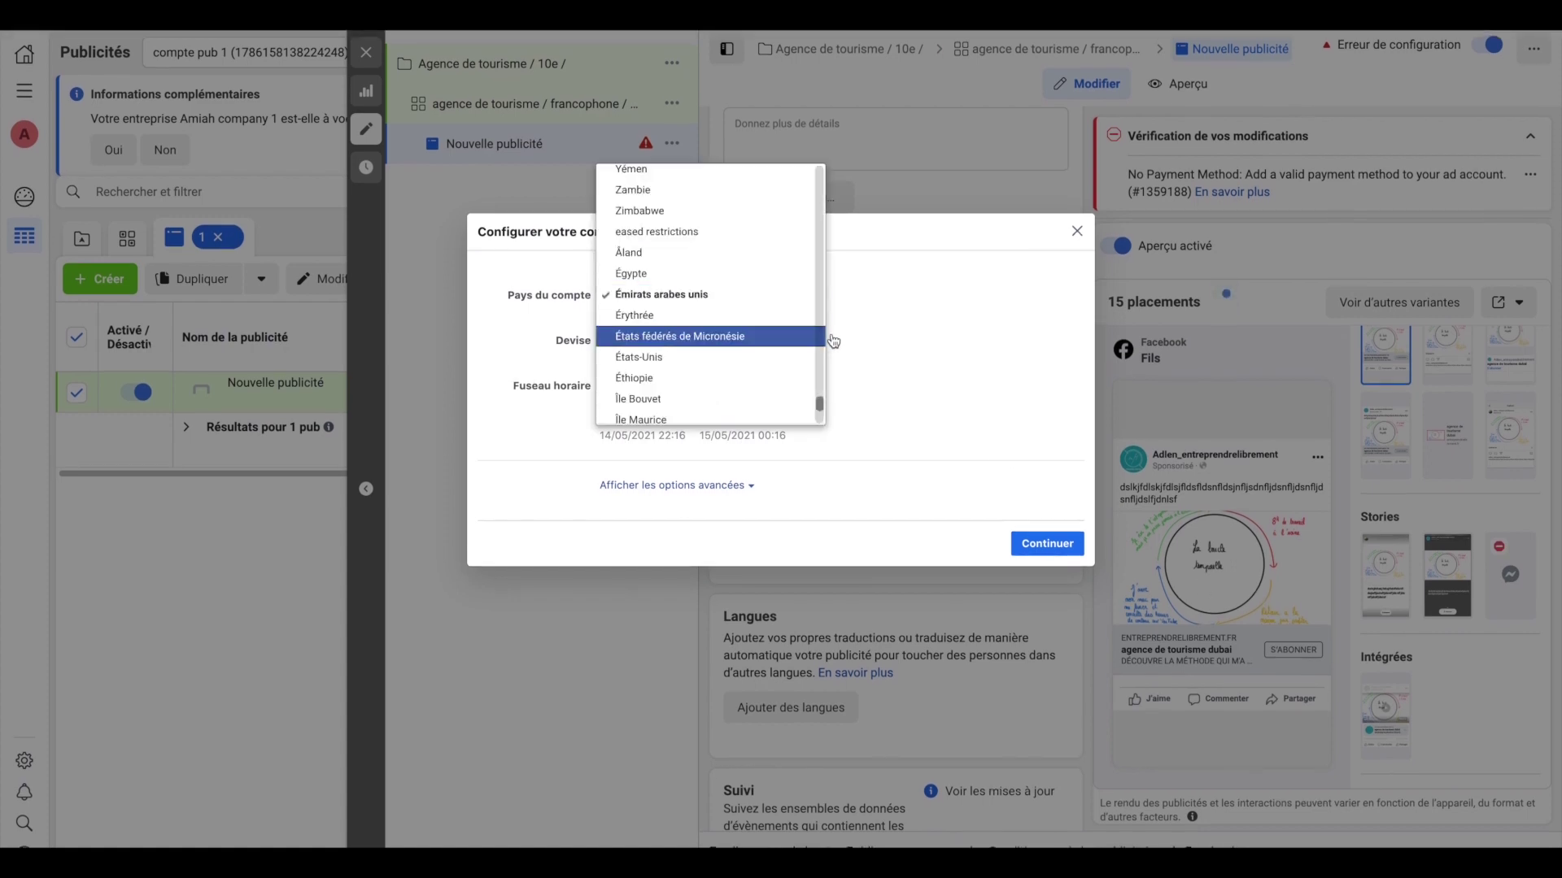
click(1075, 233)
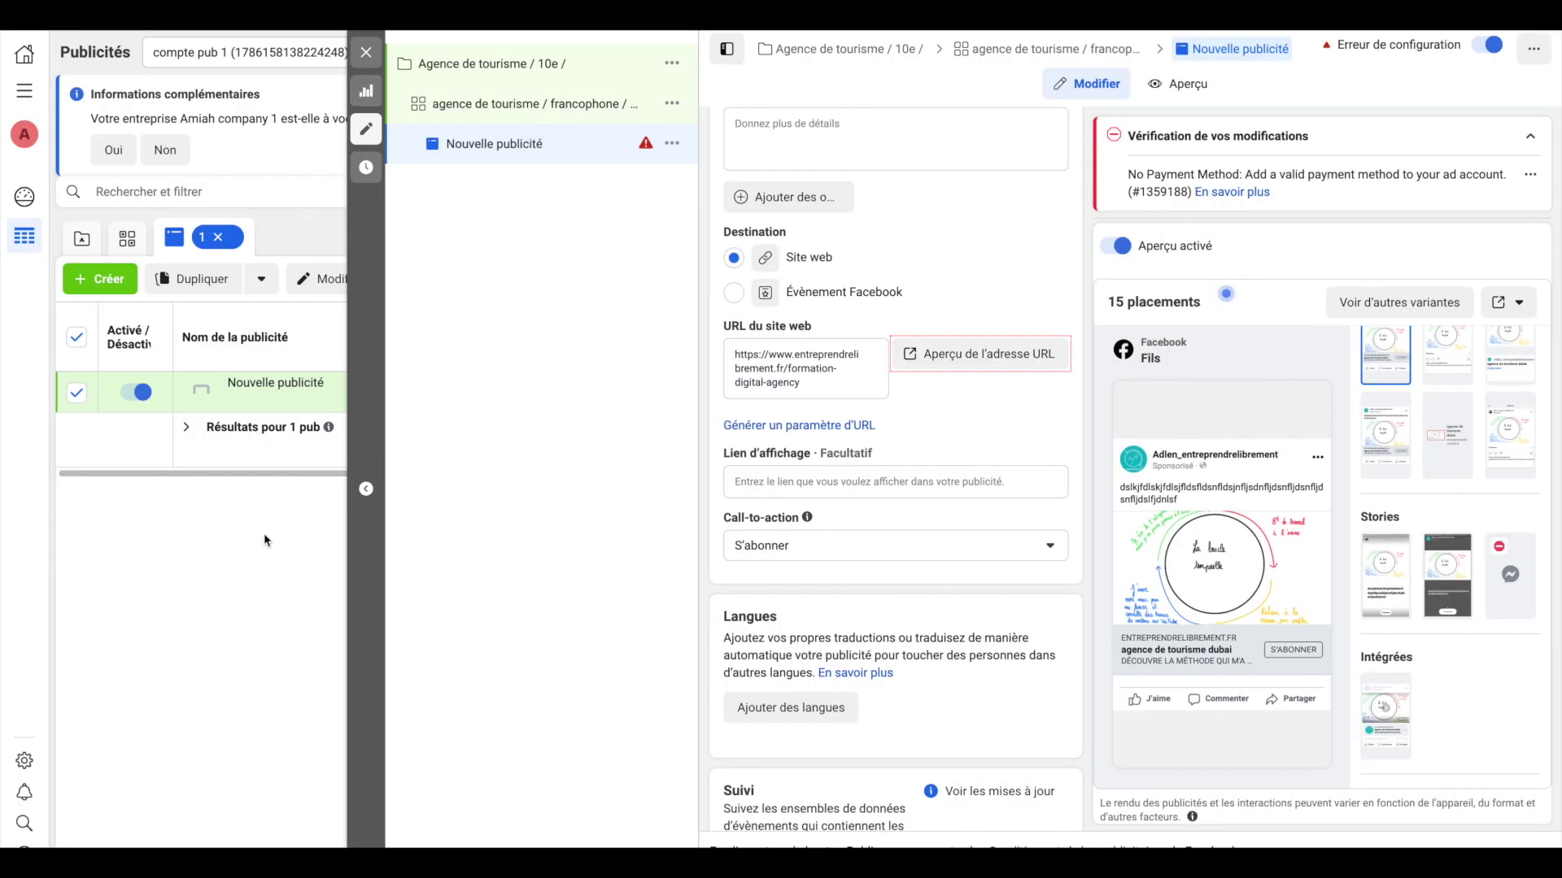
Close the ad editor and deselect the campaign "Agence de tourisme / 10e /" in the campaign list
click(366, 53)
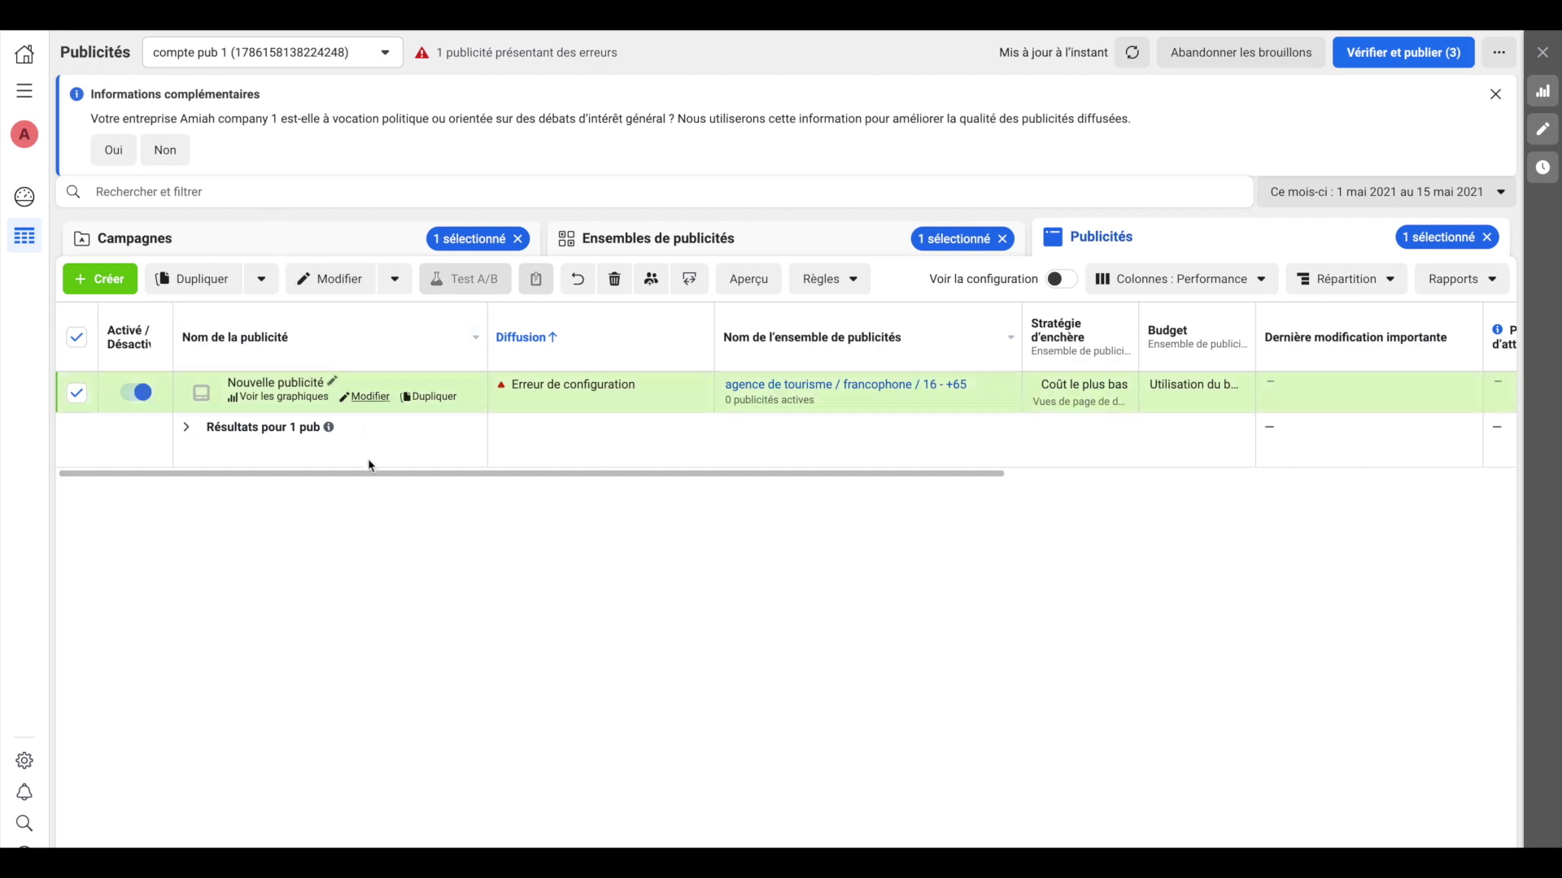
click(281, 244)
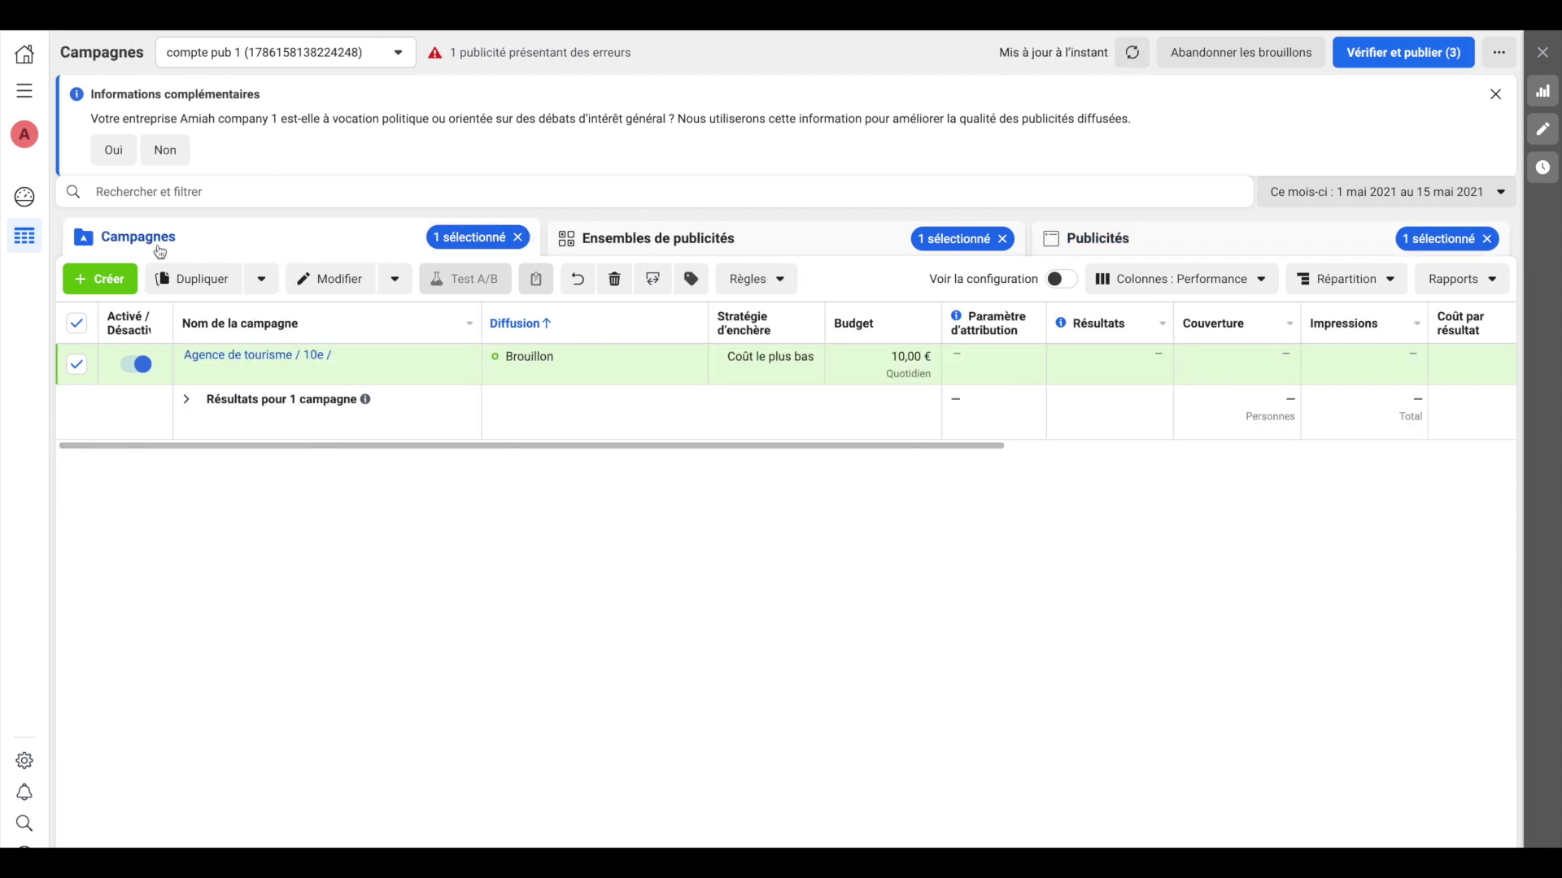
click(76, 363)
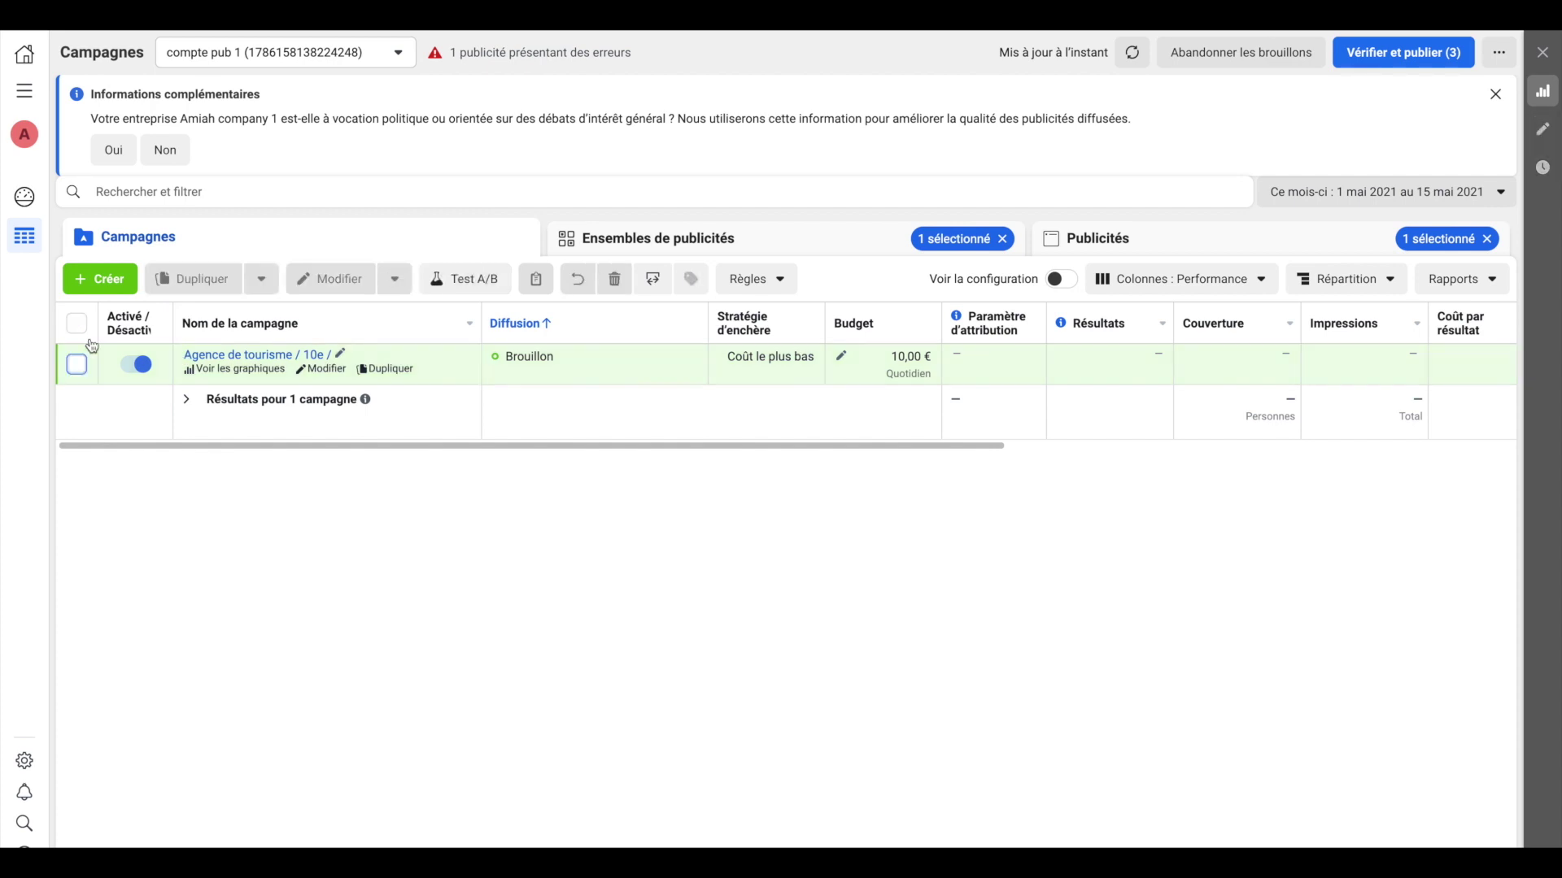
Review the ad set, campaign and ad levels in turn, ending on the list of ads
click(620, 236)
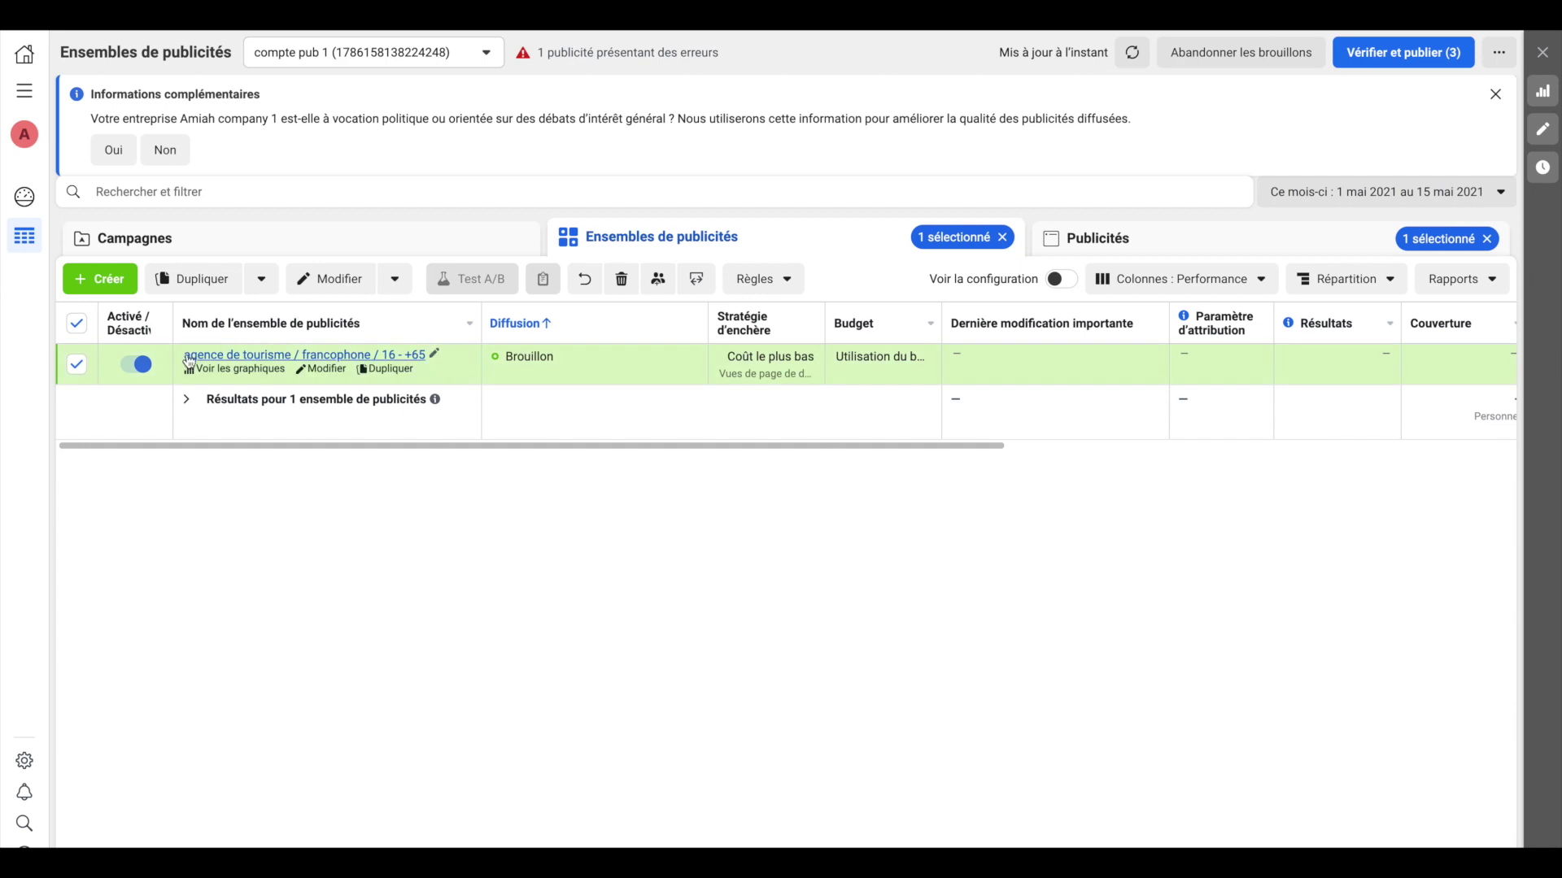
click(186, 239)
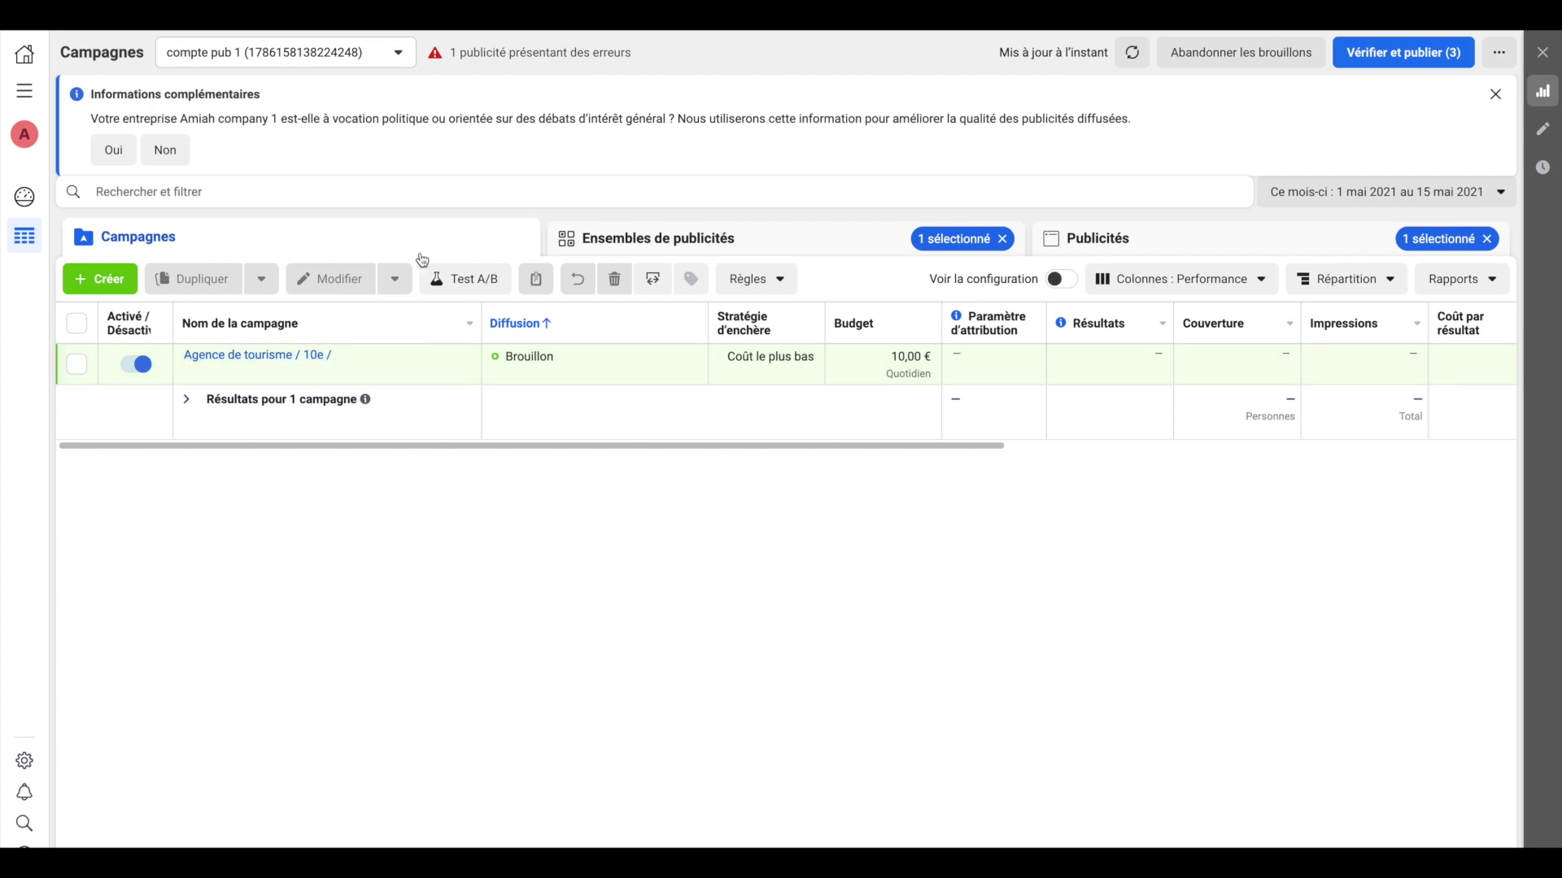
click(636, 250)
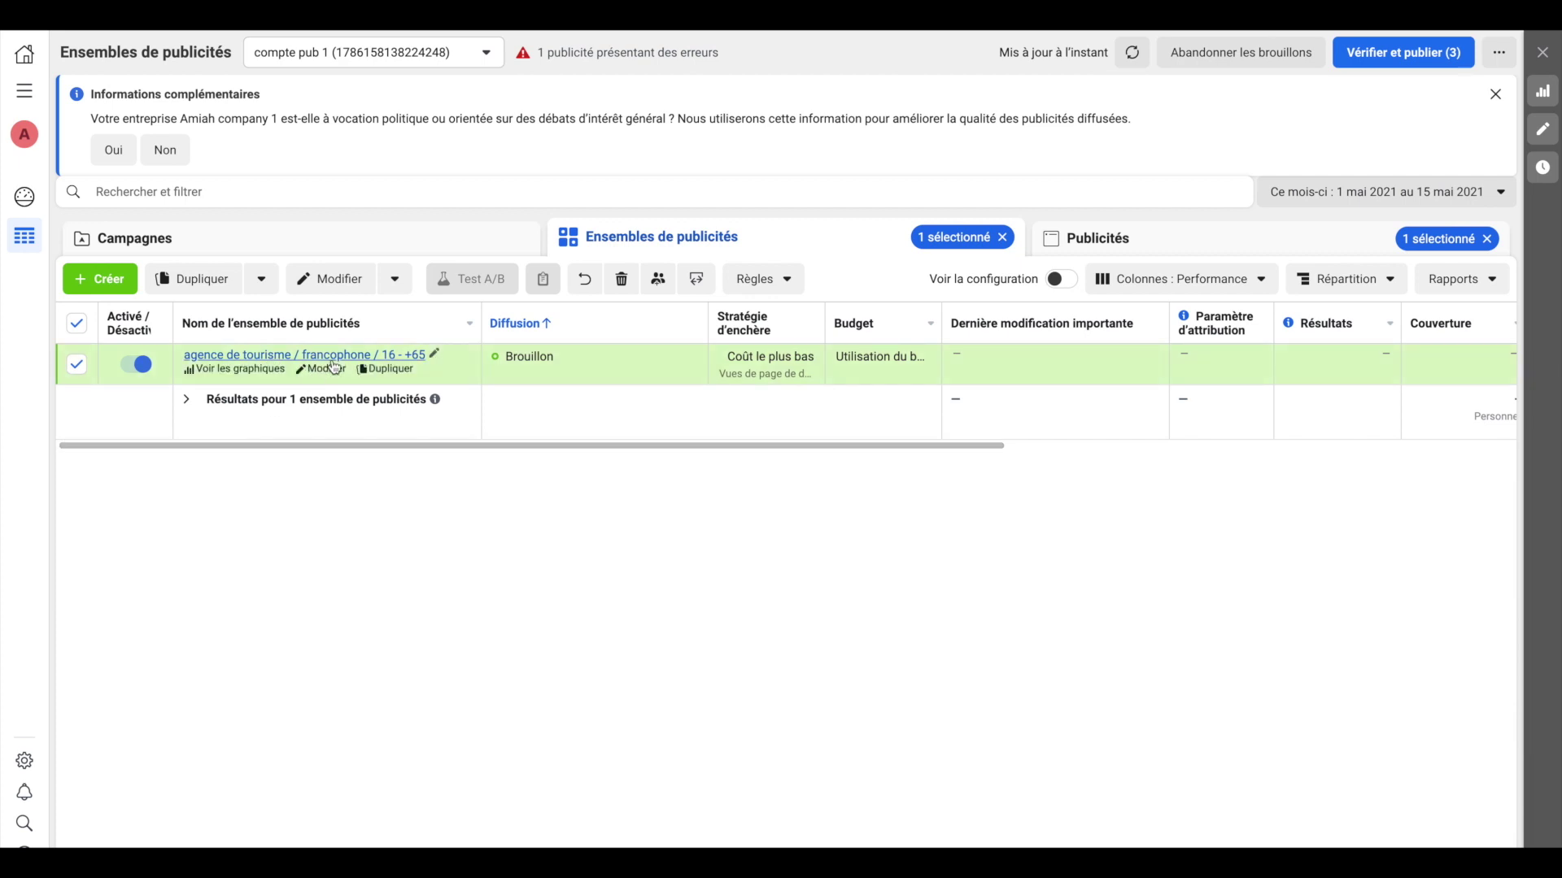
click(1091, 239)
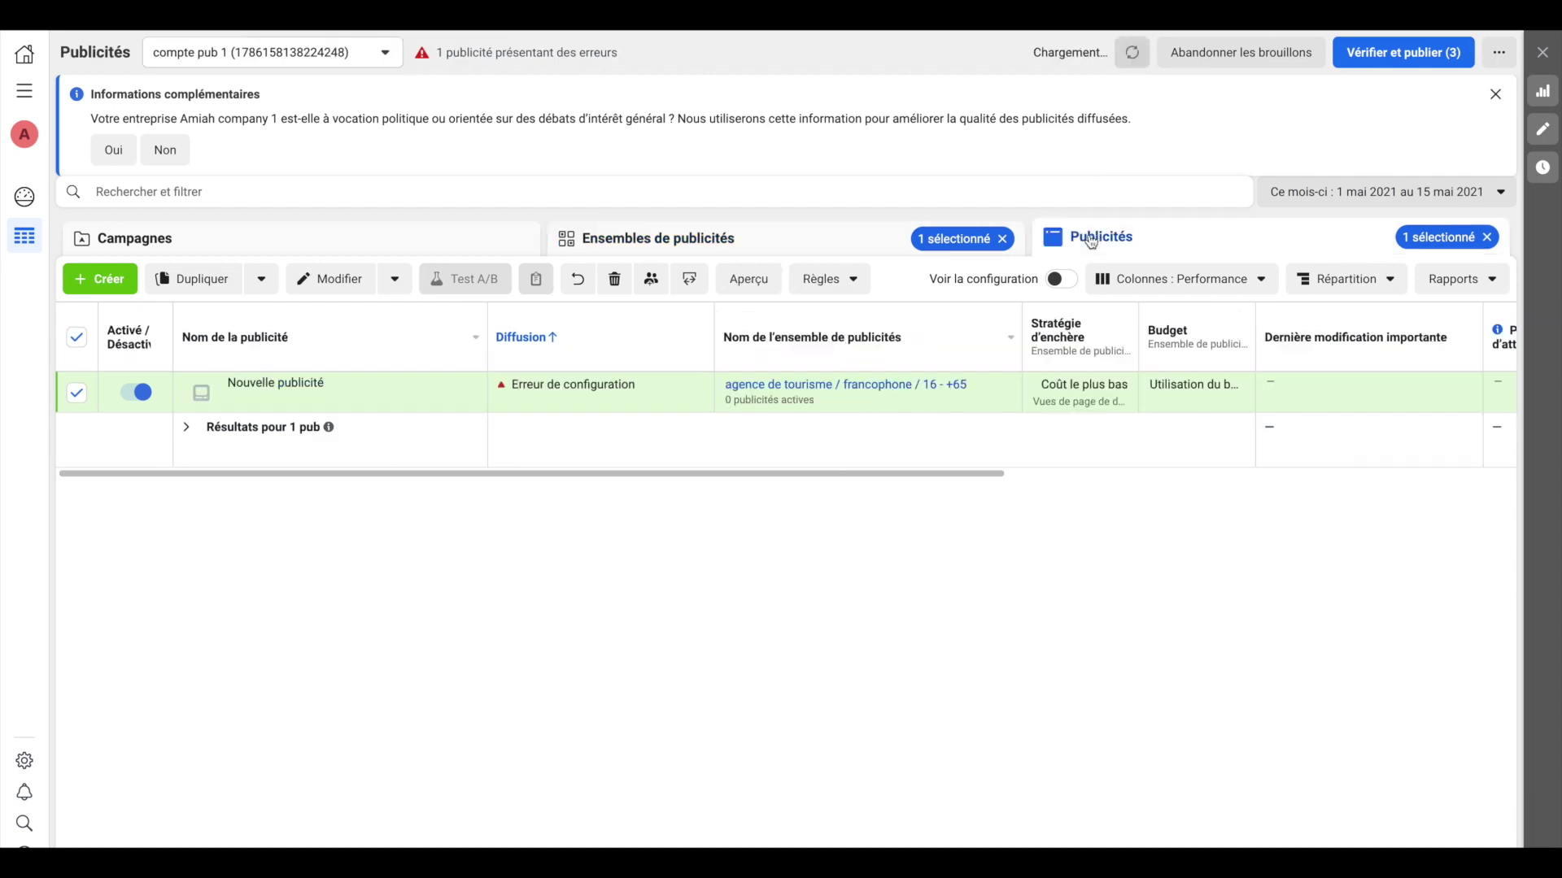
Rename the ad "Nouvelle publicité" as "pub numéro 1", close its editor and return to the ad set list
mouse_move(262, 405)
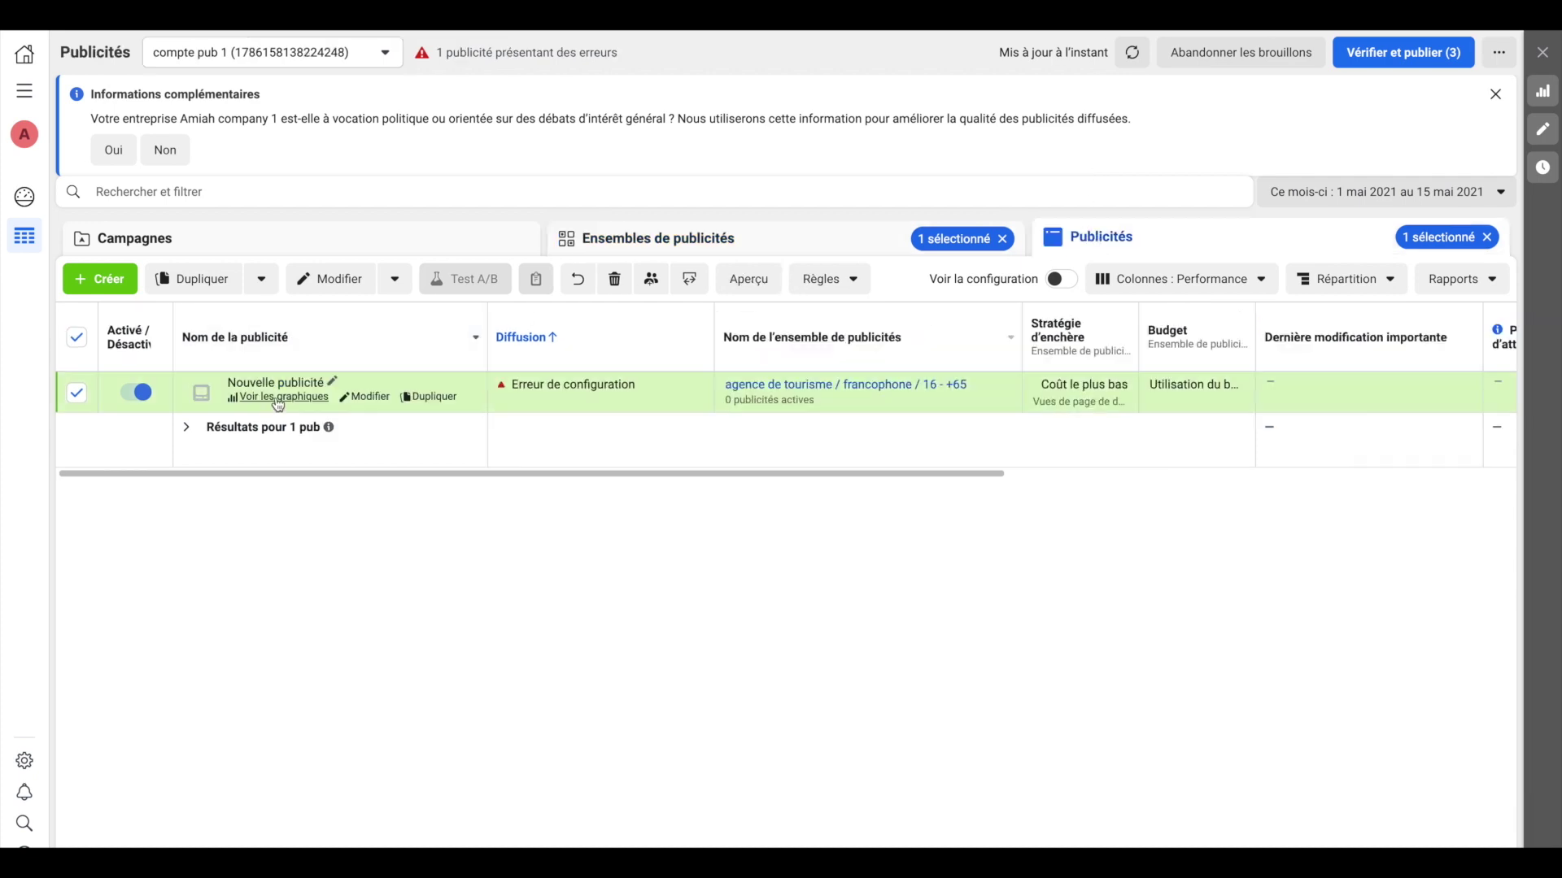
click(370, 397)
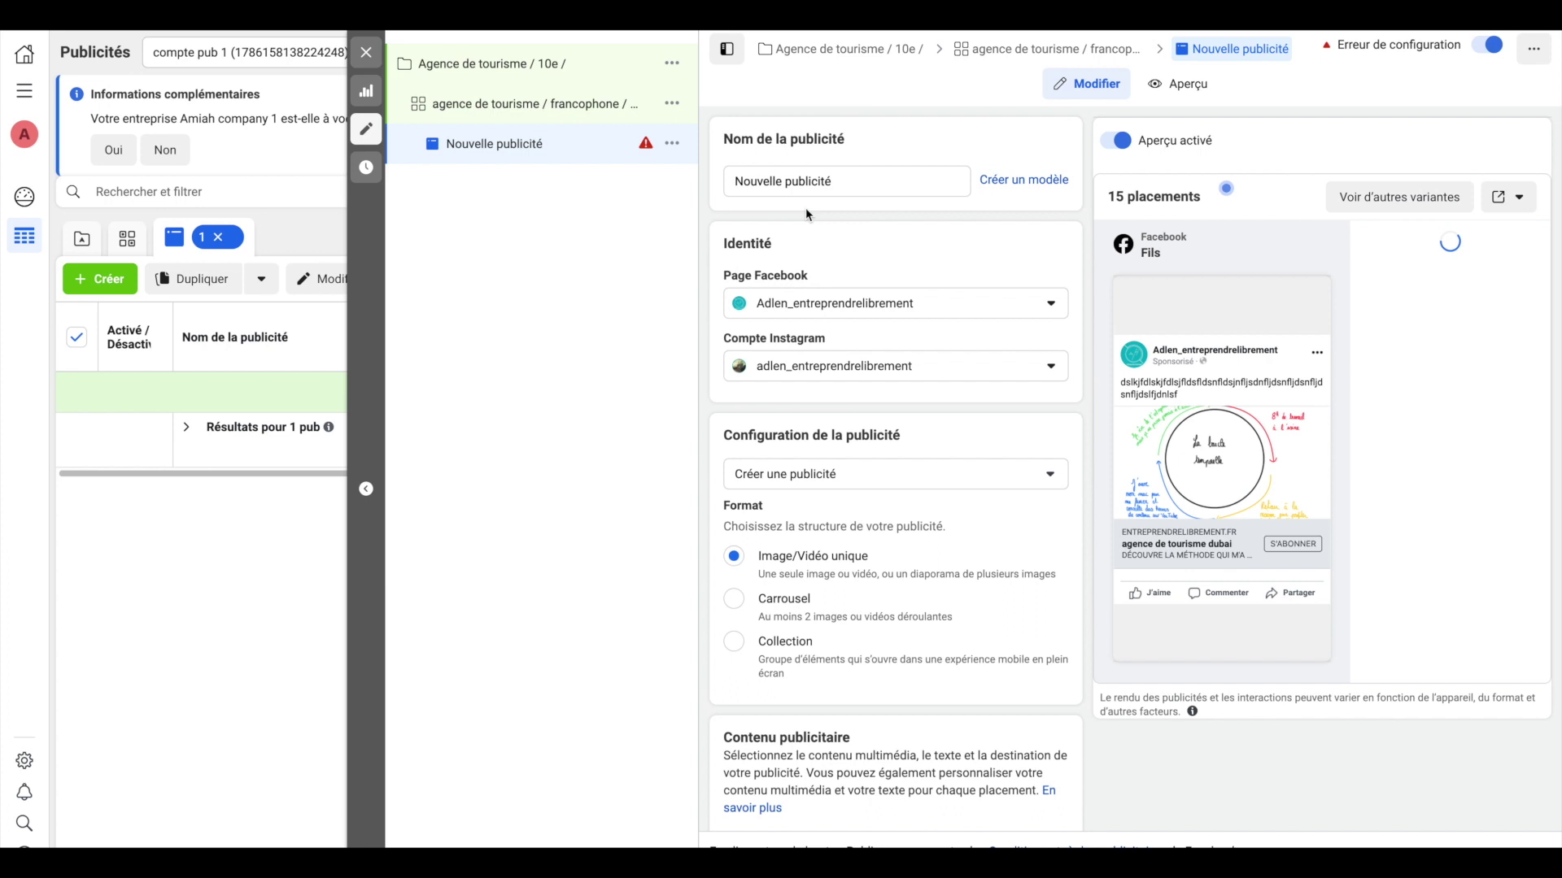
double_click(825, 181)
triple_click(825, 181)
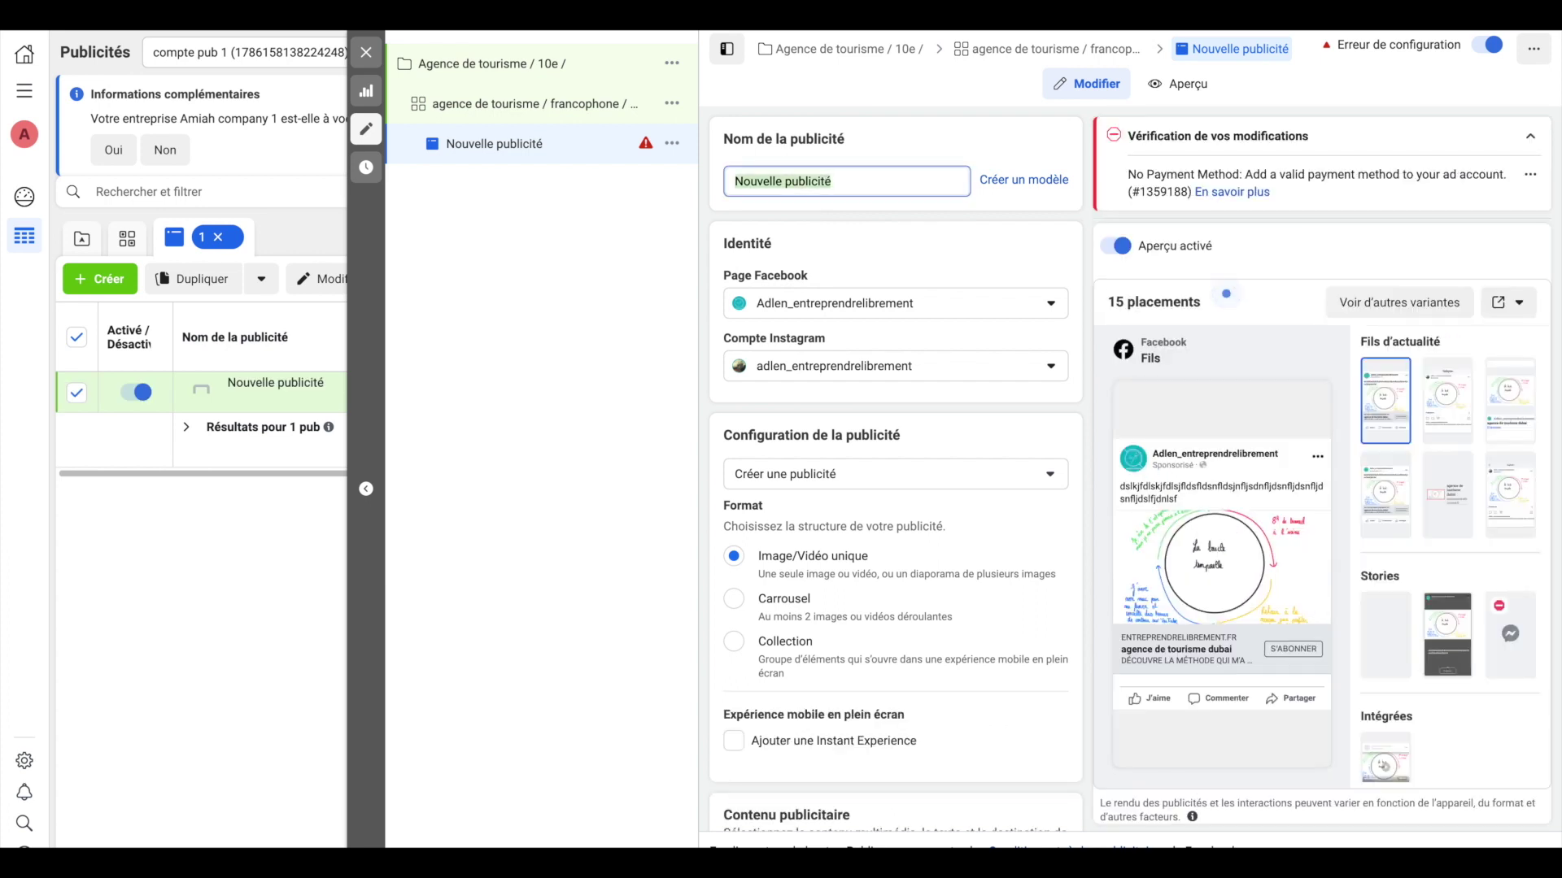
text(publi)
key(BackSpace)
key(BackSpace)
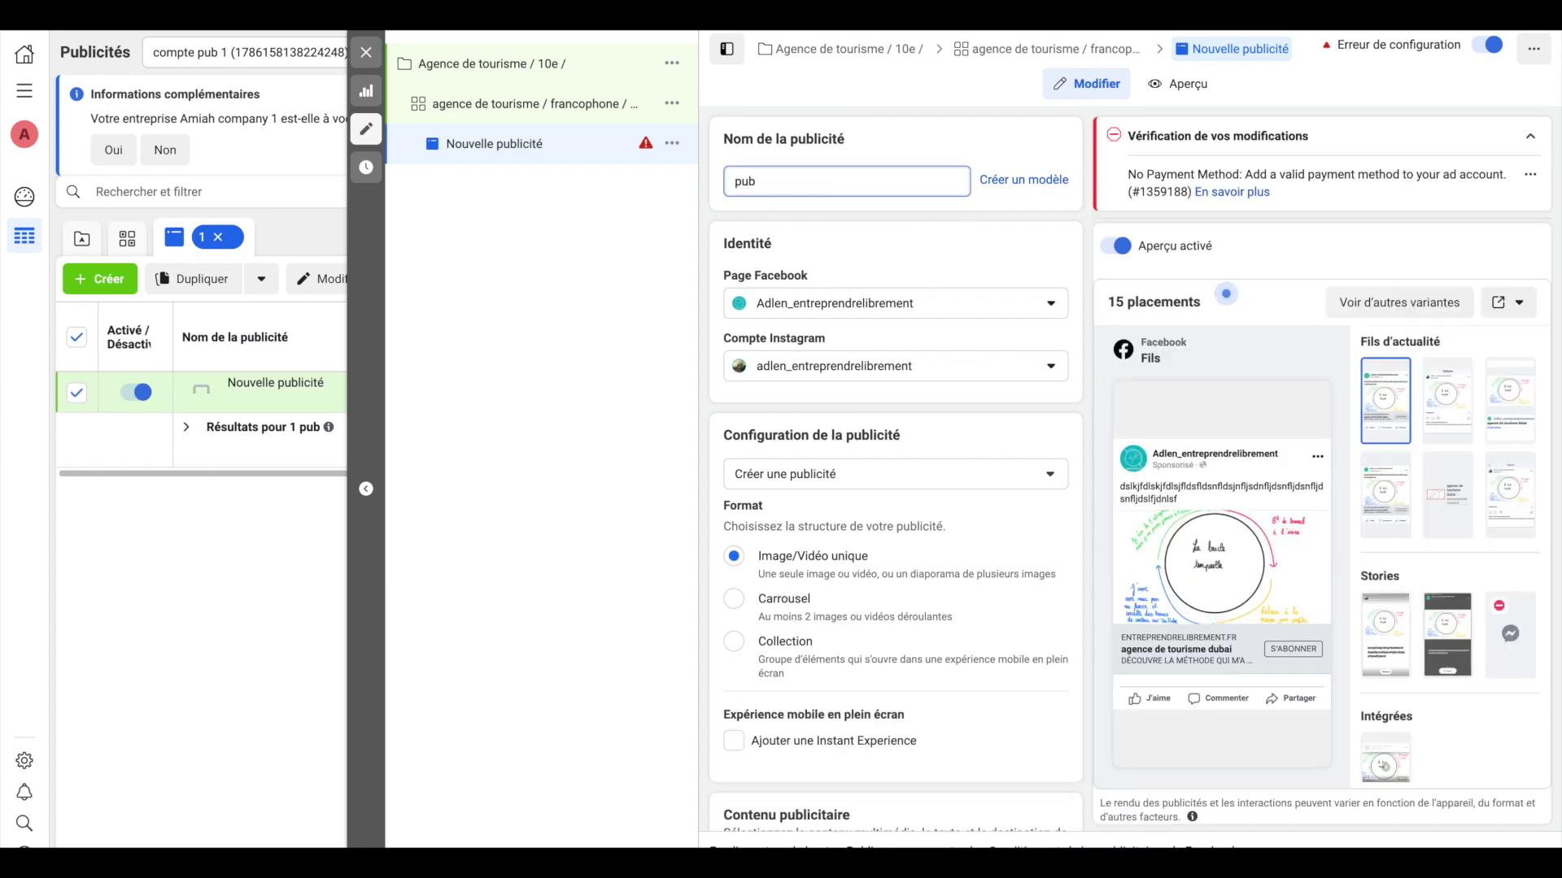
text(nu)
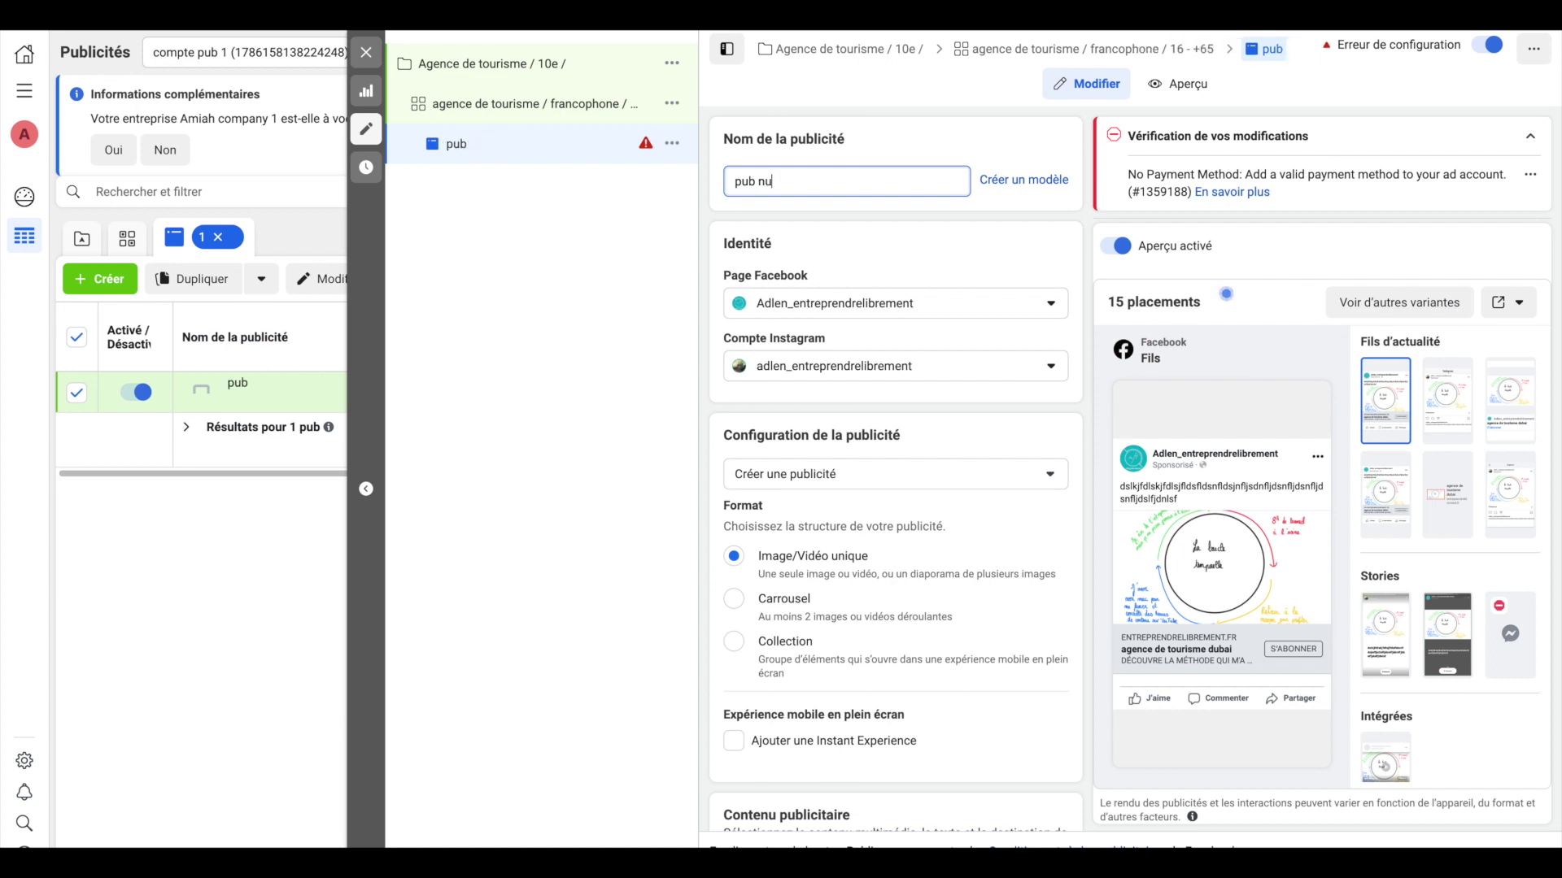
text(mero 1)
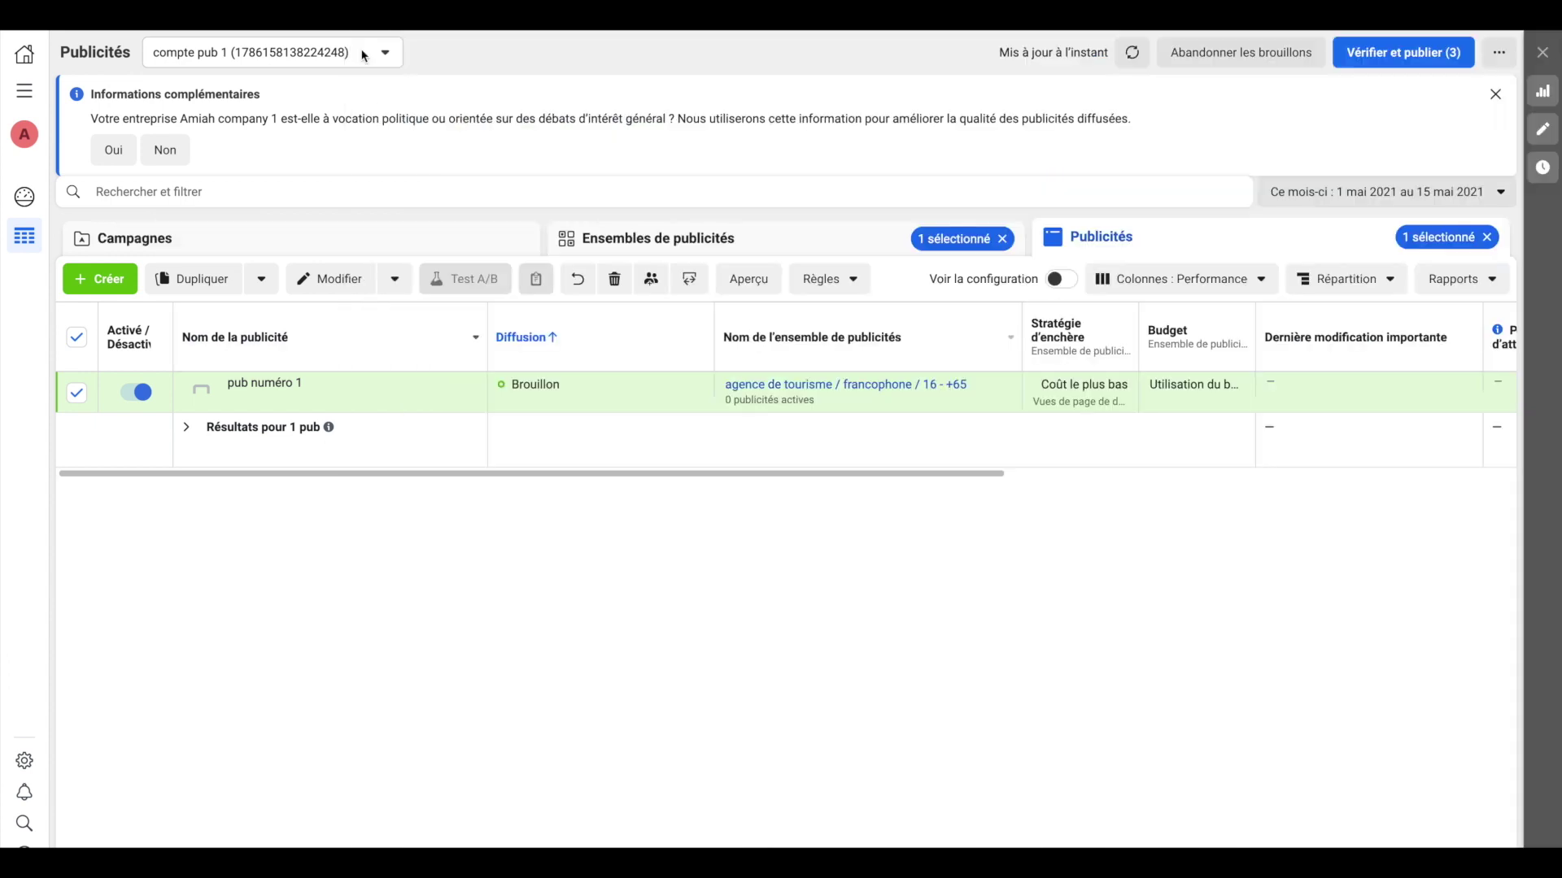
click(366, 52)
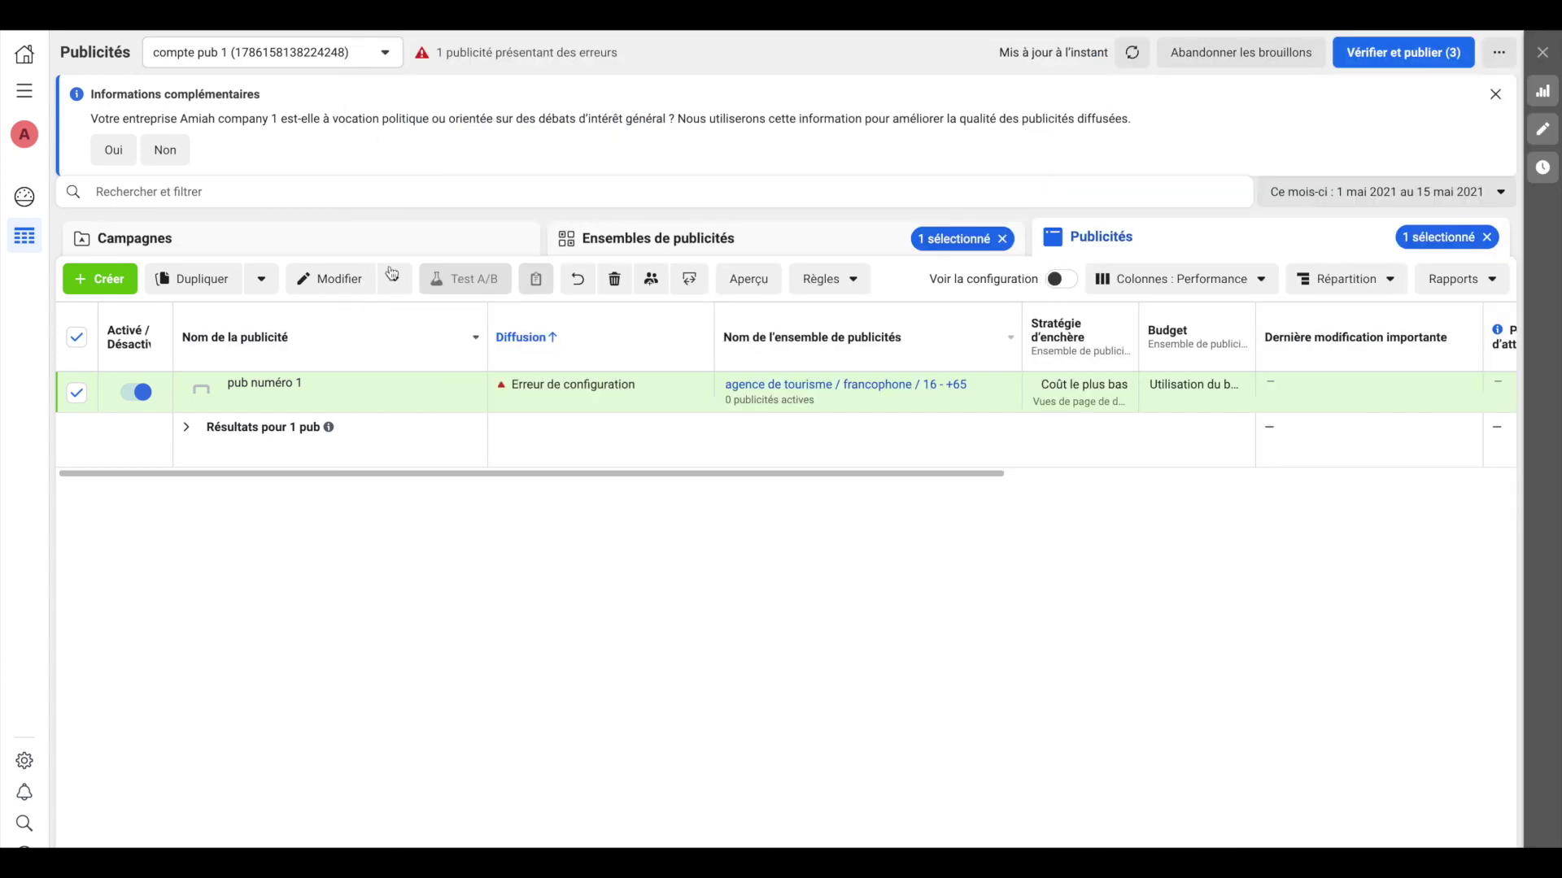
click(793, 242)
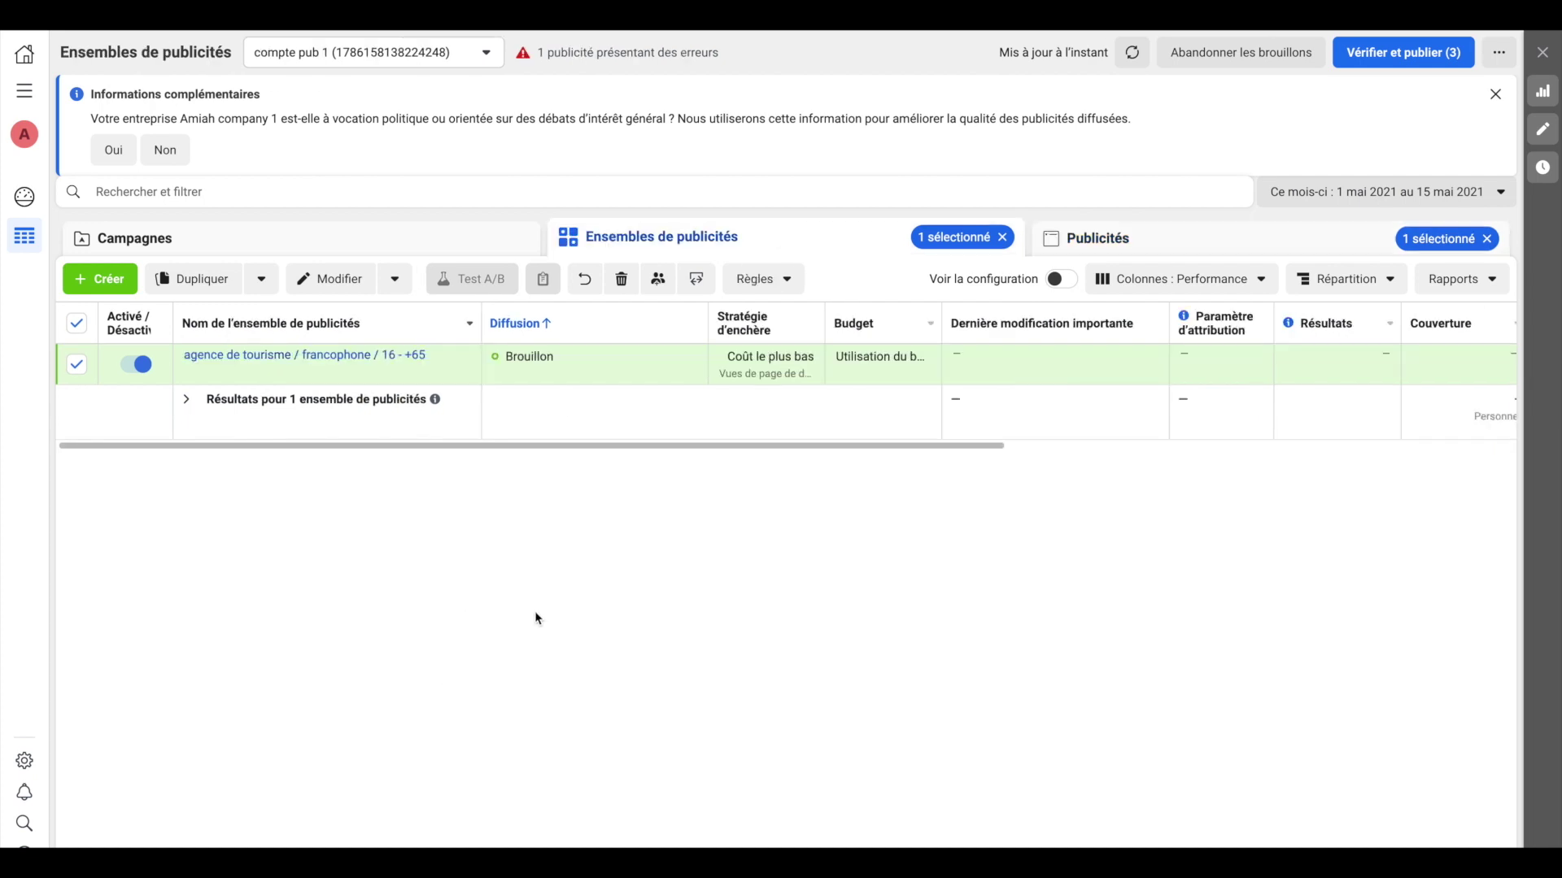